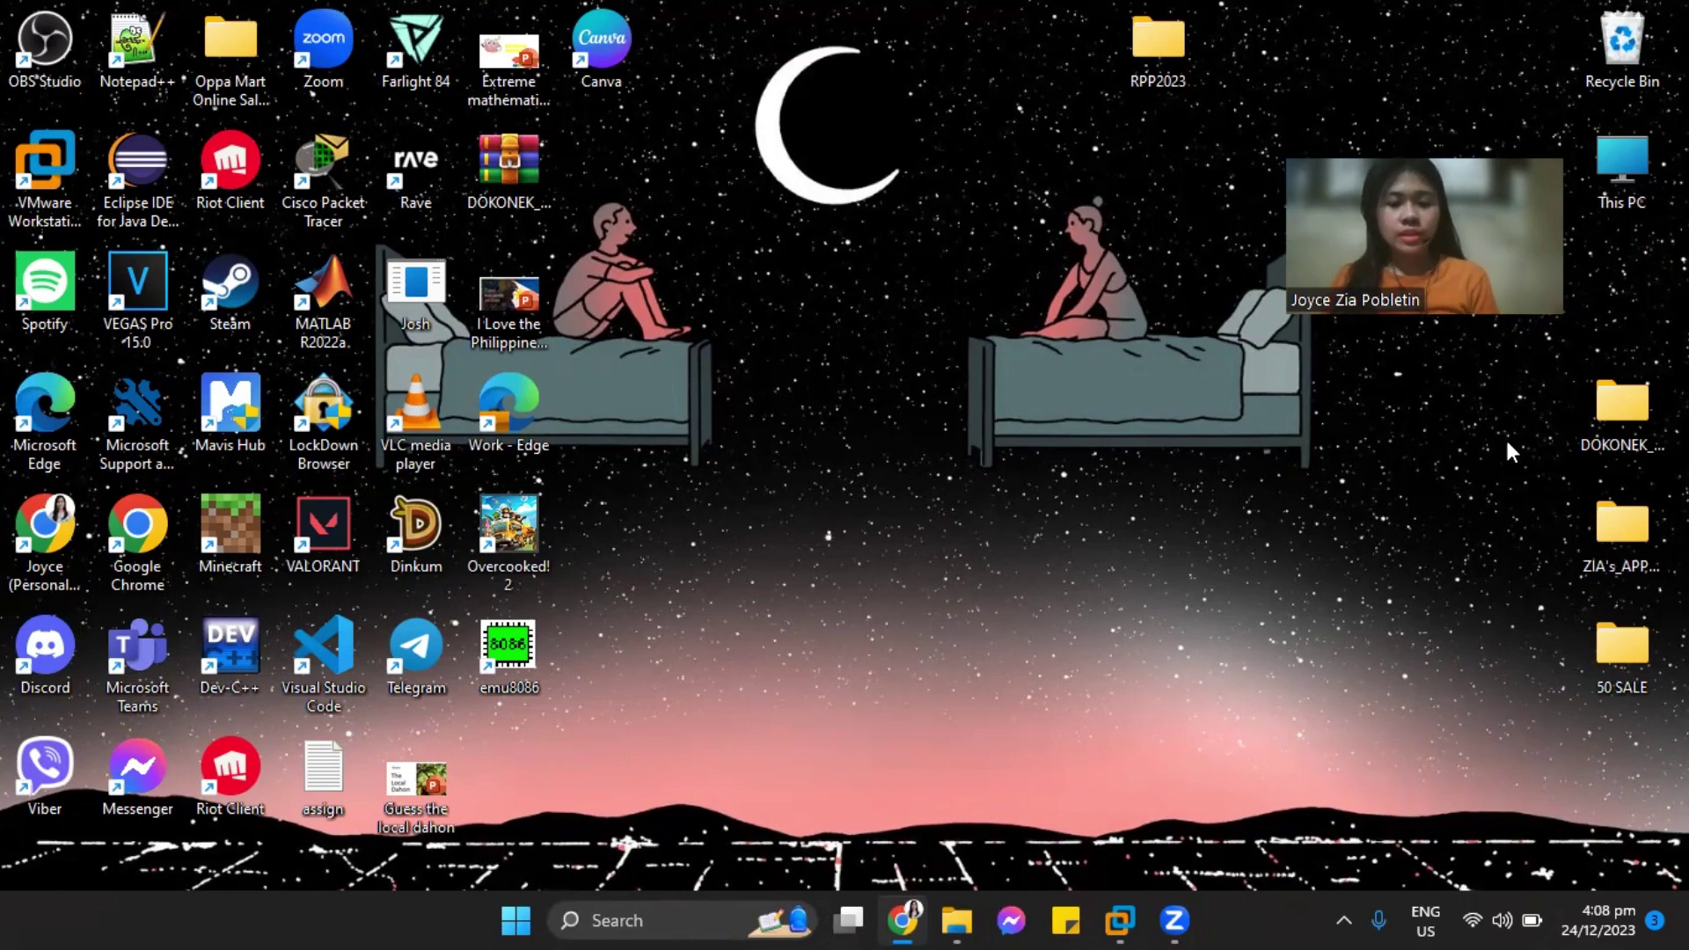
Restore the Chrome window showing the Google search results for Ubuntu
left_click(906, 921)
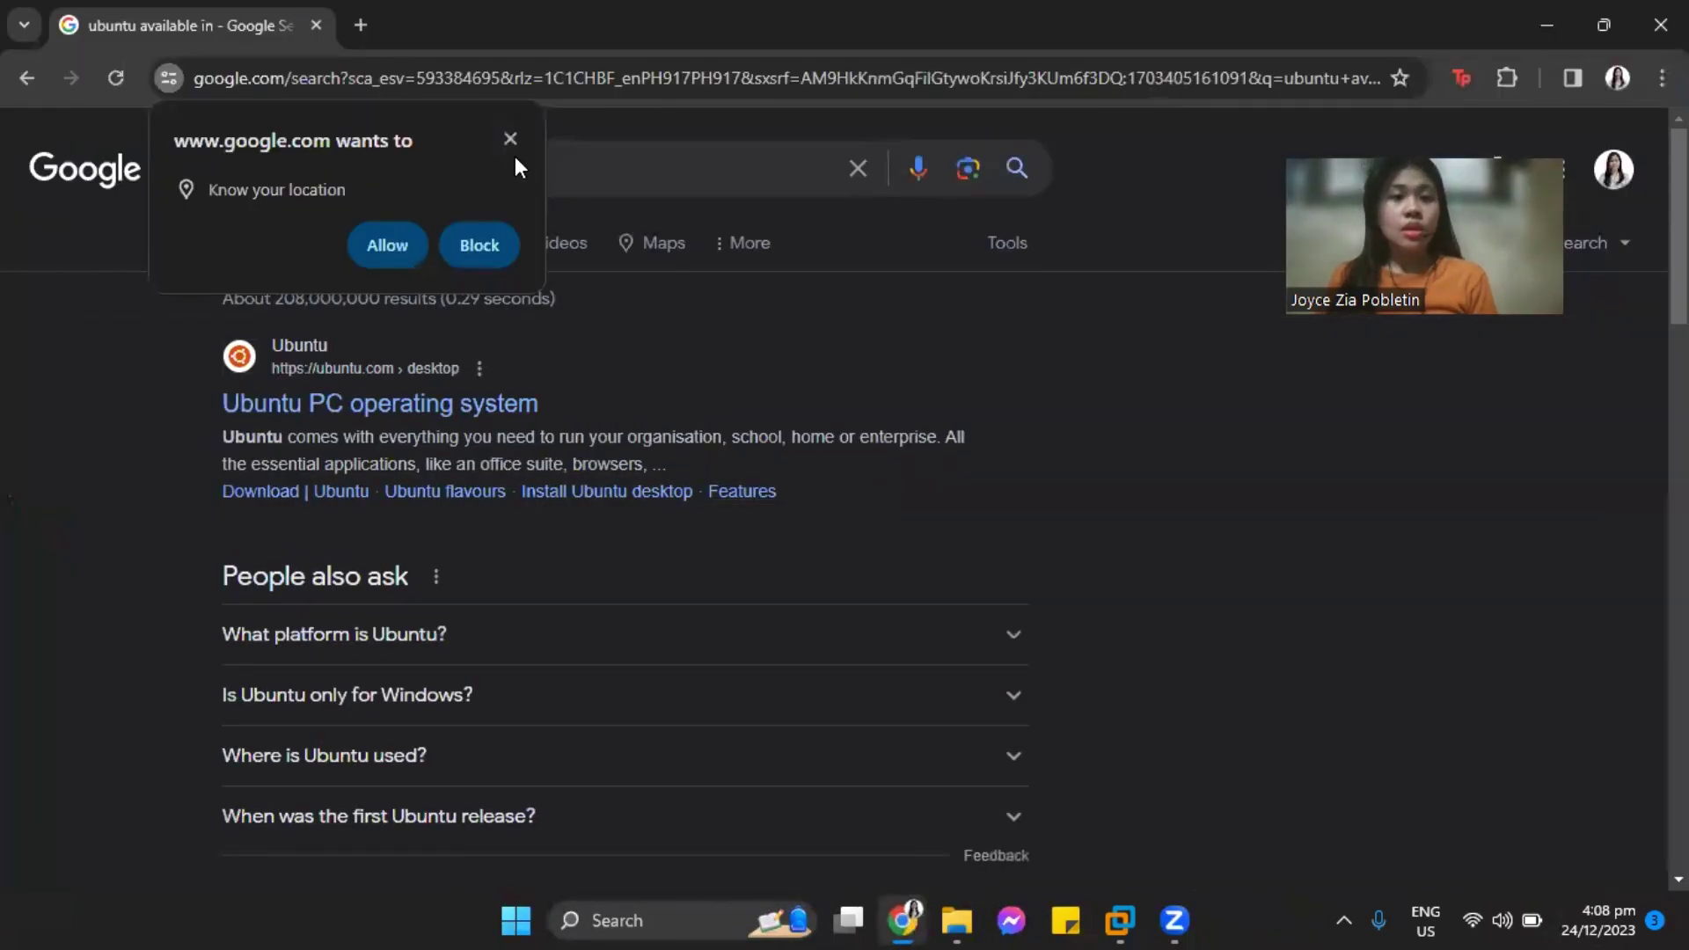
Dismiss the location prompt and narrow the Google search to just 'ubuntu'
left_click(508, 140)
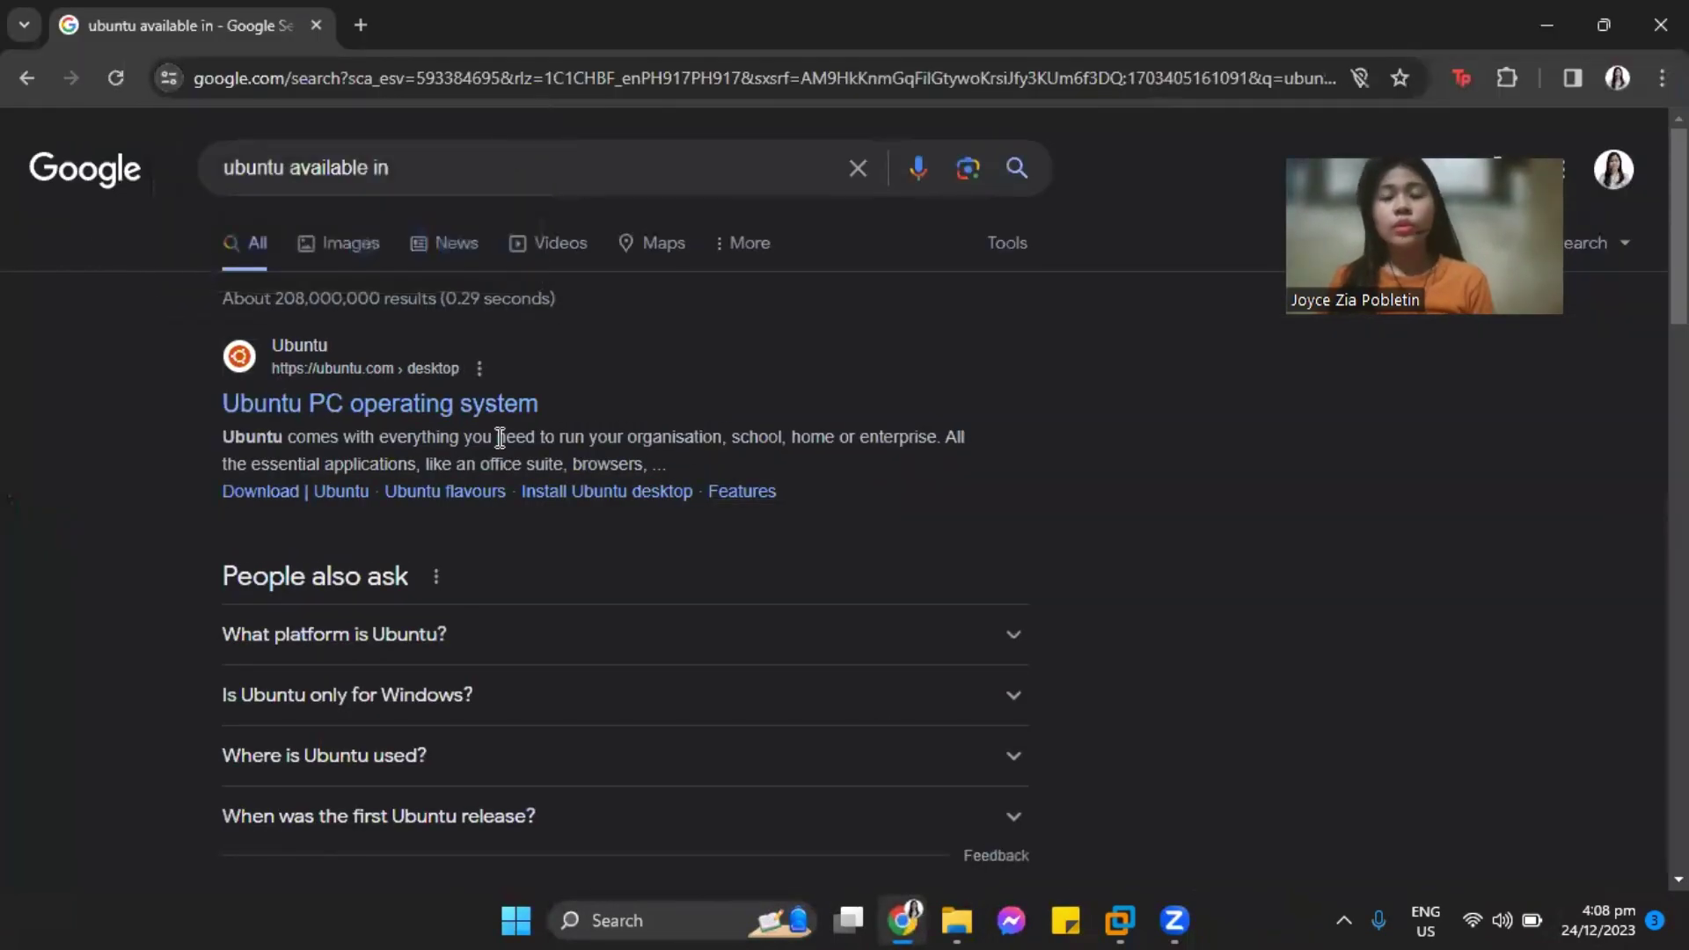
left_click_drag(453, 171, 295, 180)
key("BackSpace")
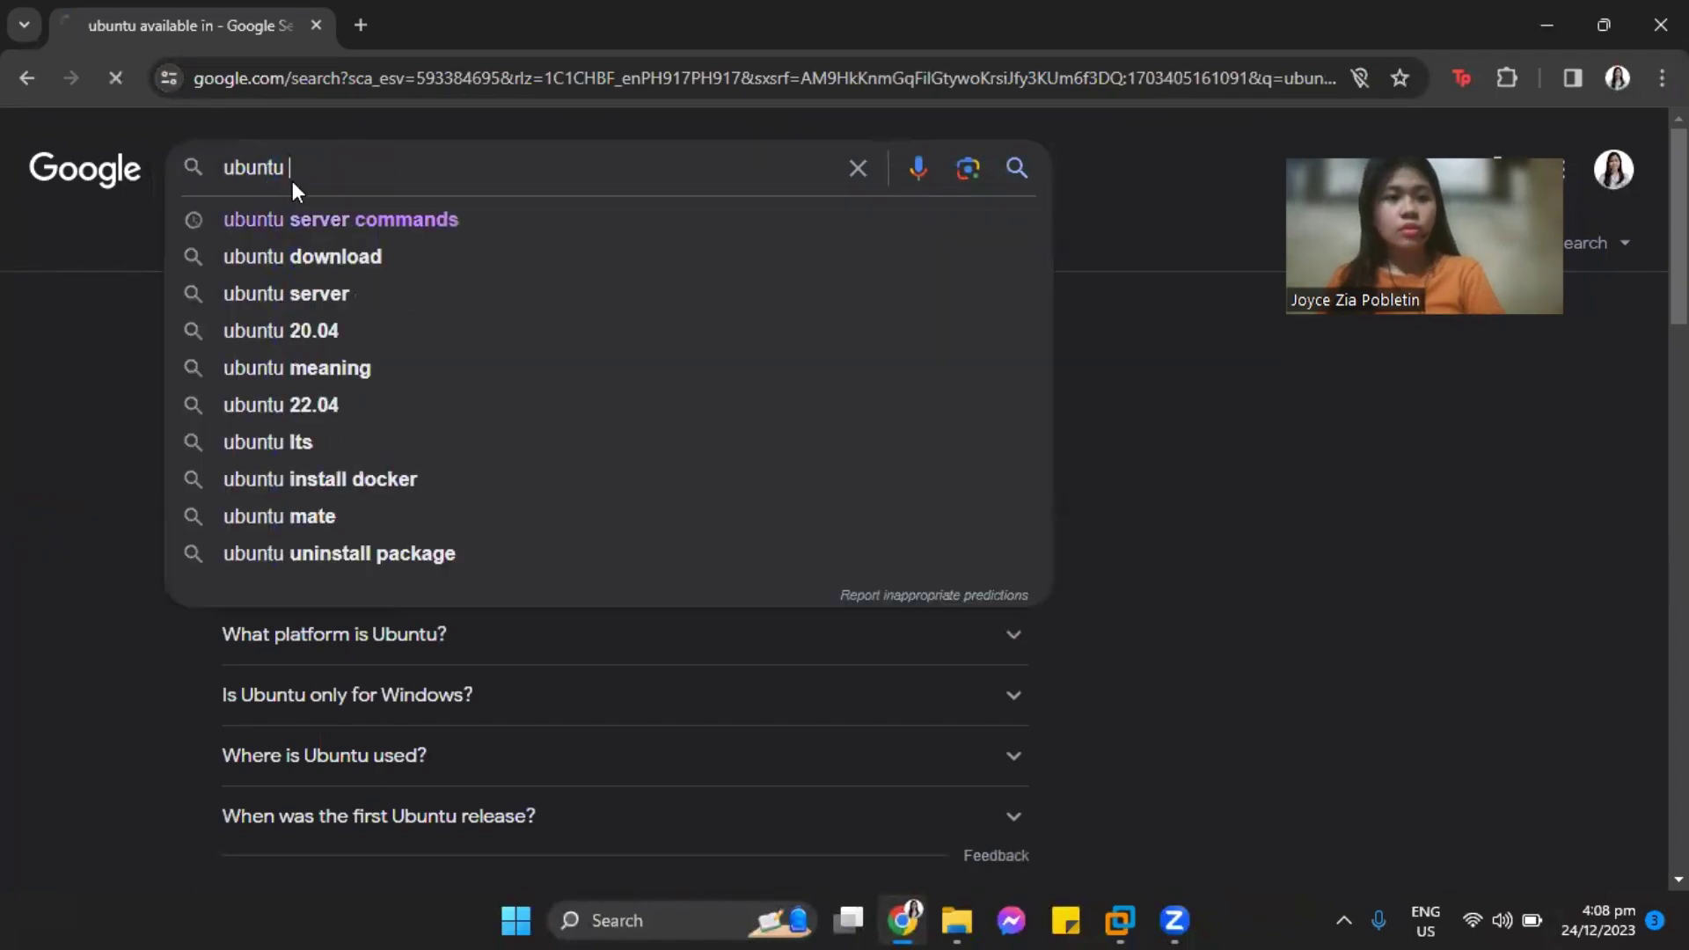
key("Return")
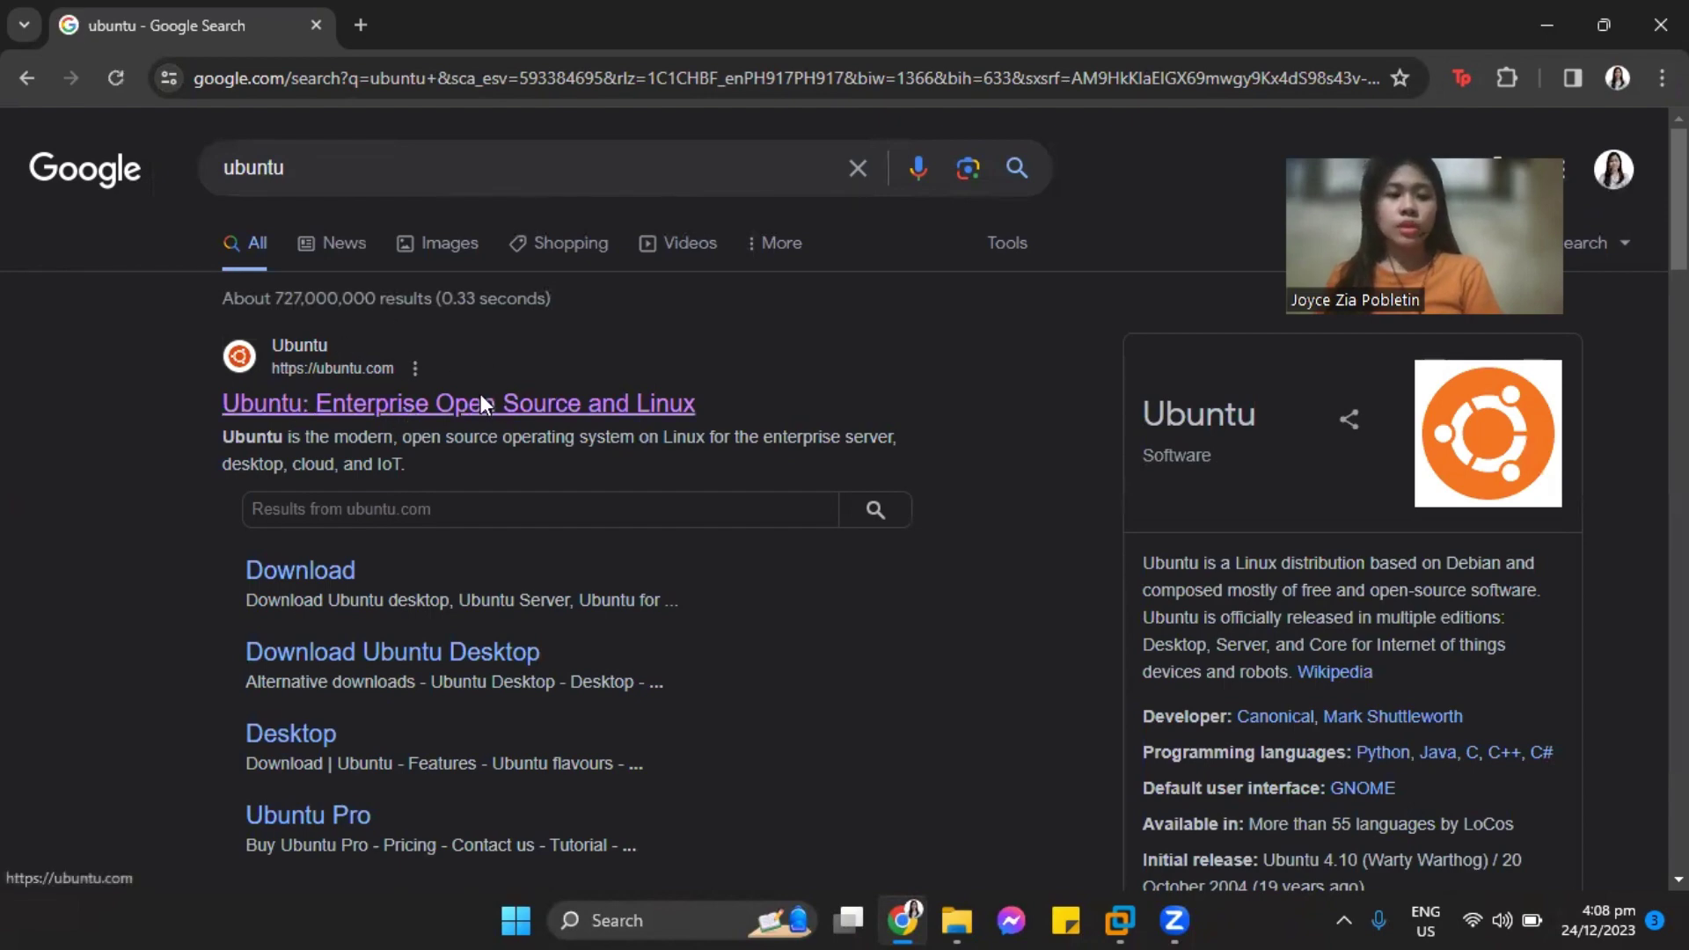
Open ubuntu.com's download options, check Downloads for the server ISO, then switch to VMware
left_click(481, 400)
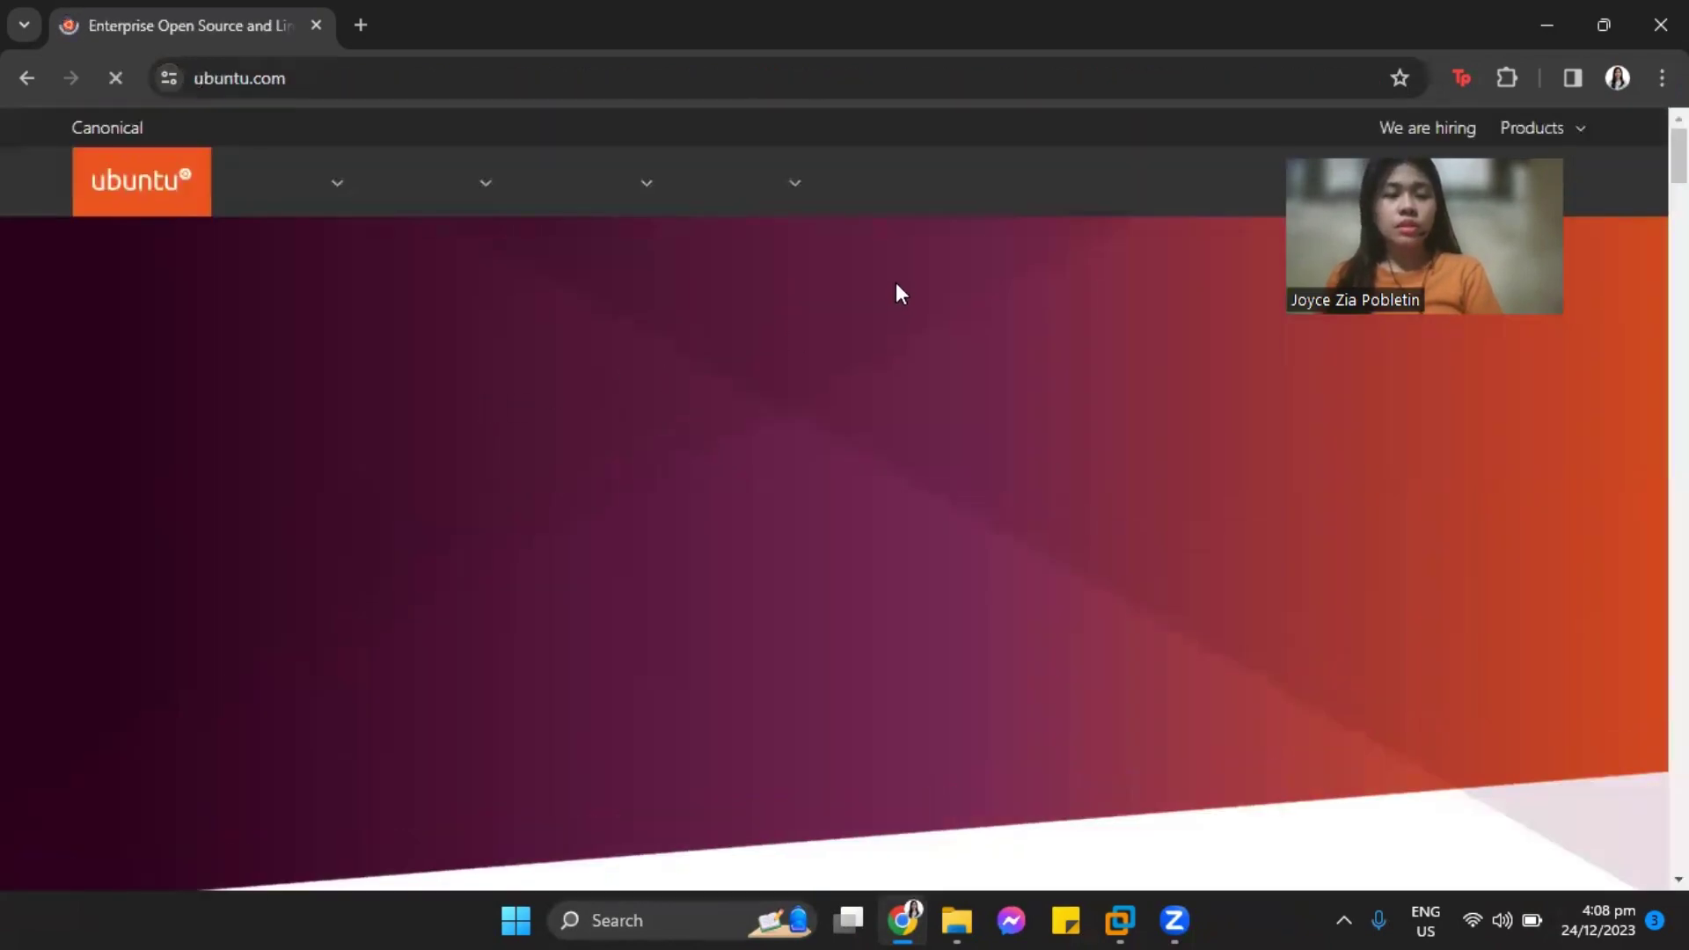
left_click(803, 192)
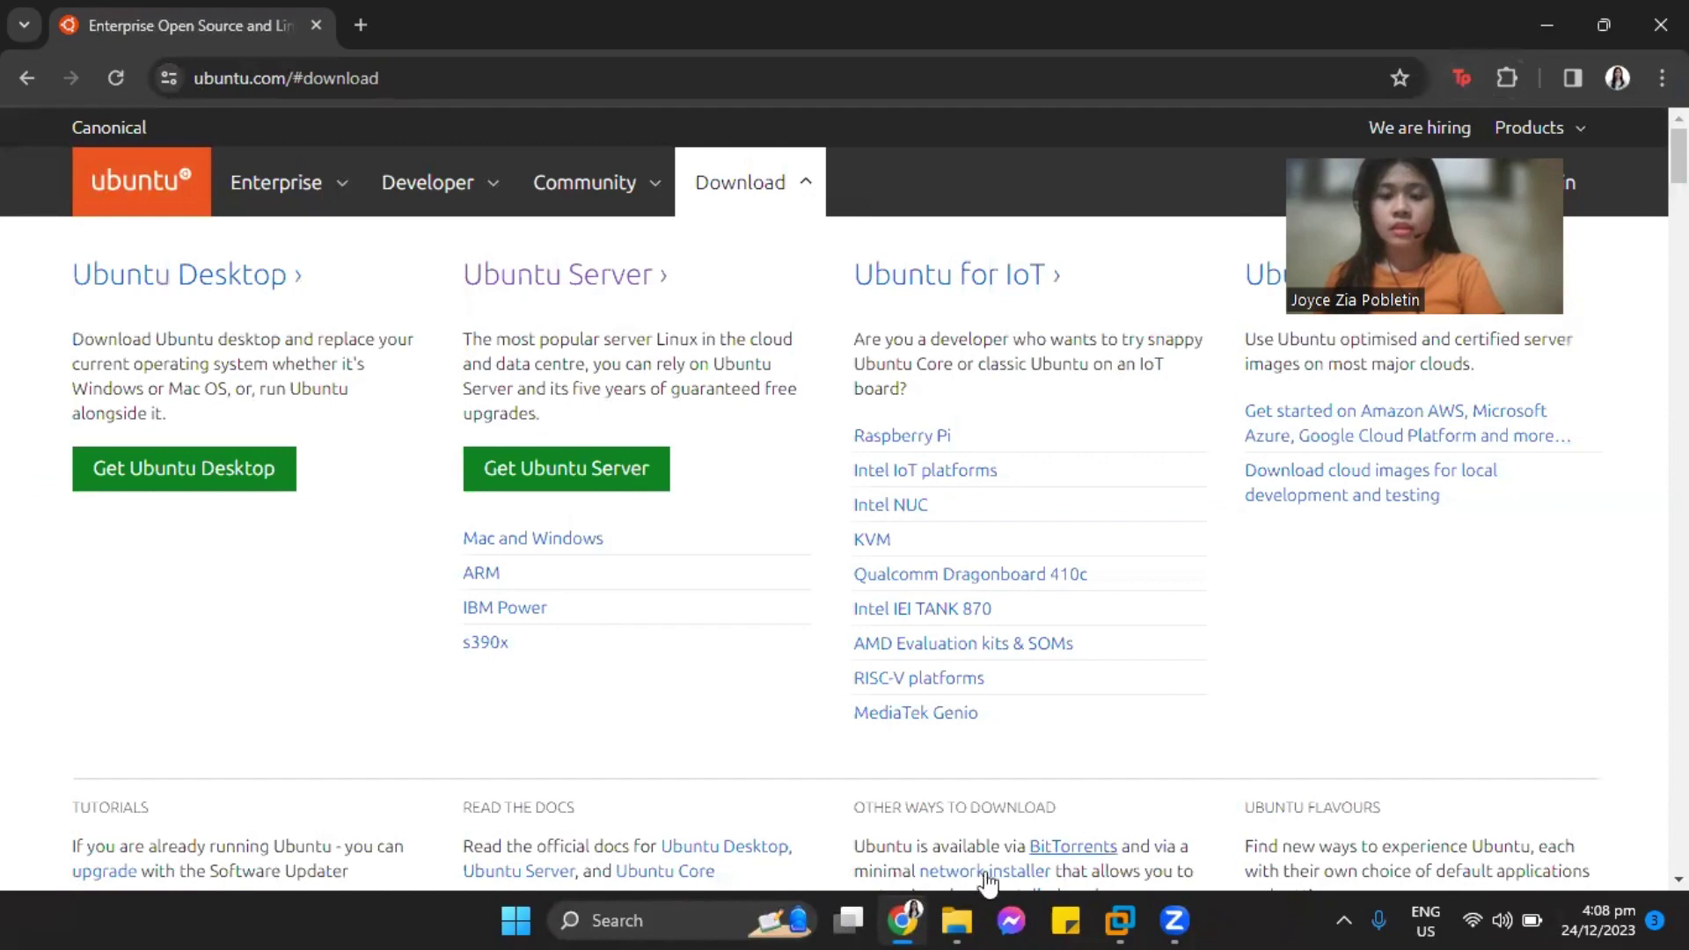
left_click(966, 920)
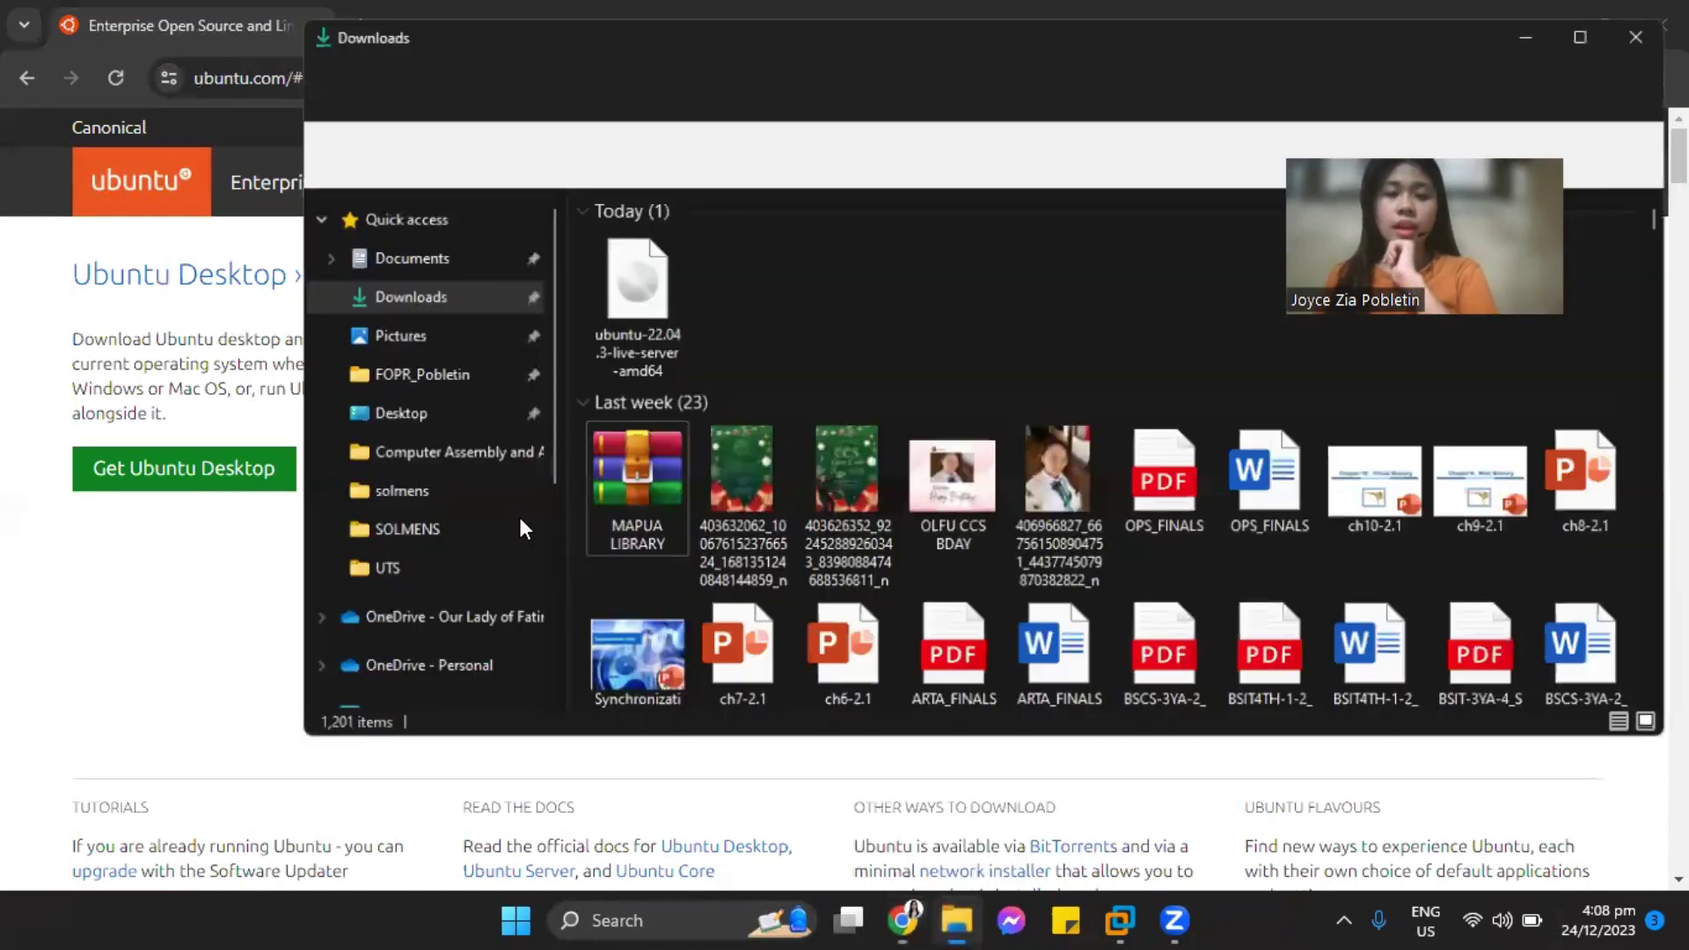
left_click(321, 792)
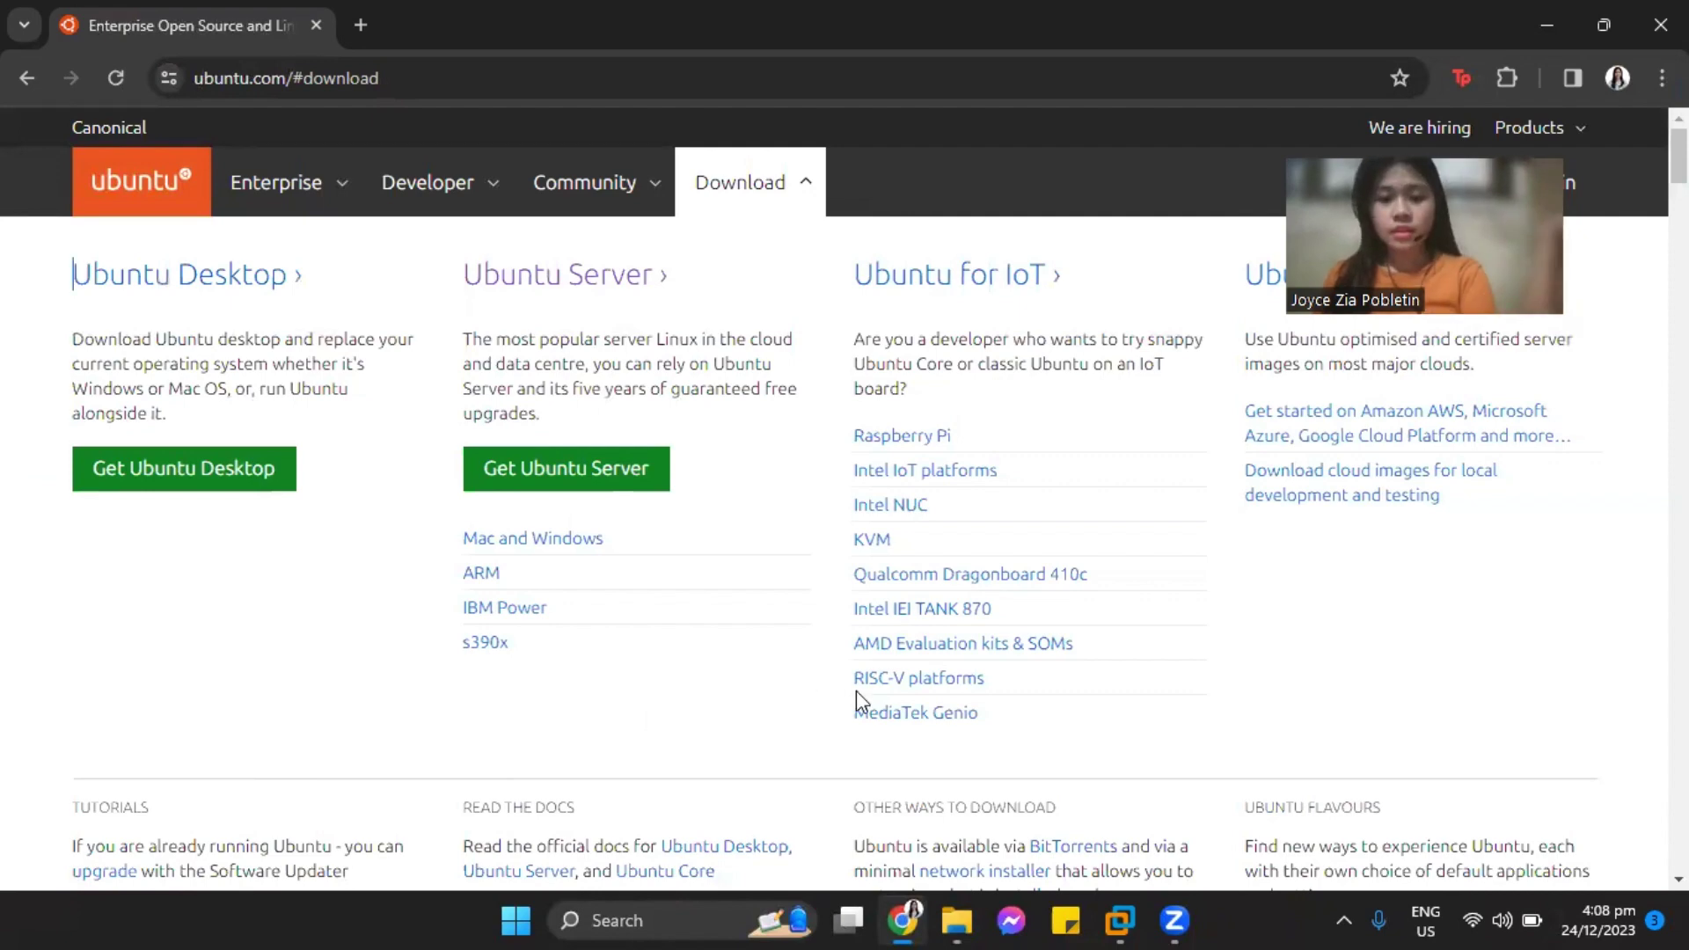
mouse_move(1137, 915)
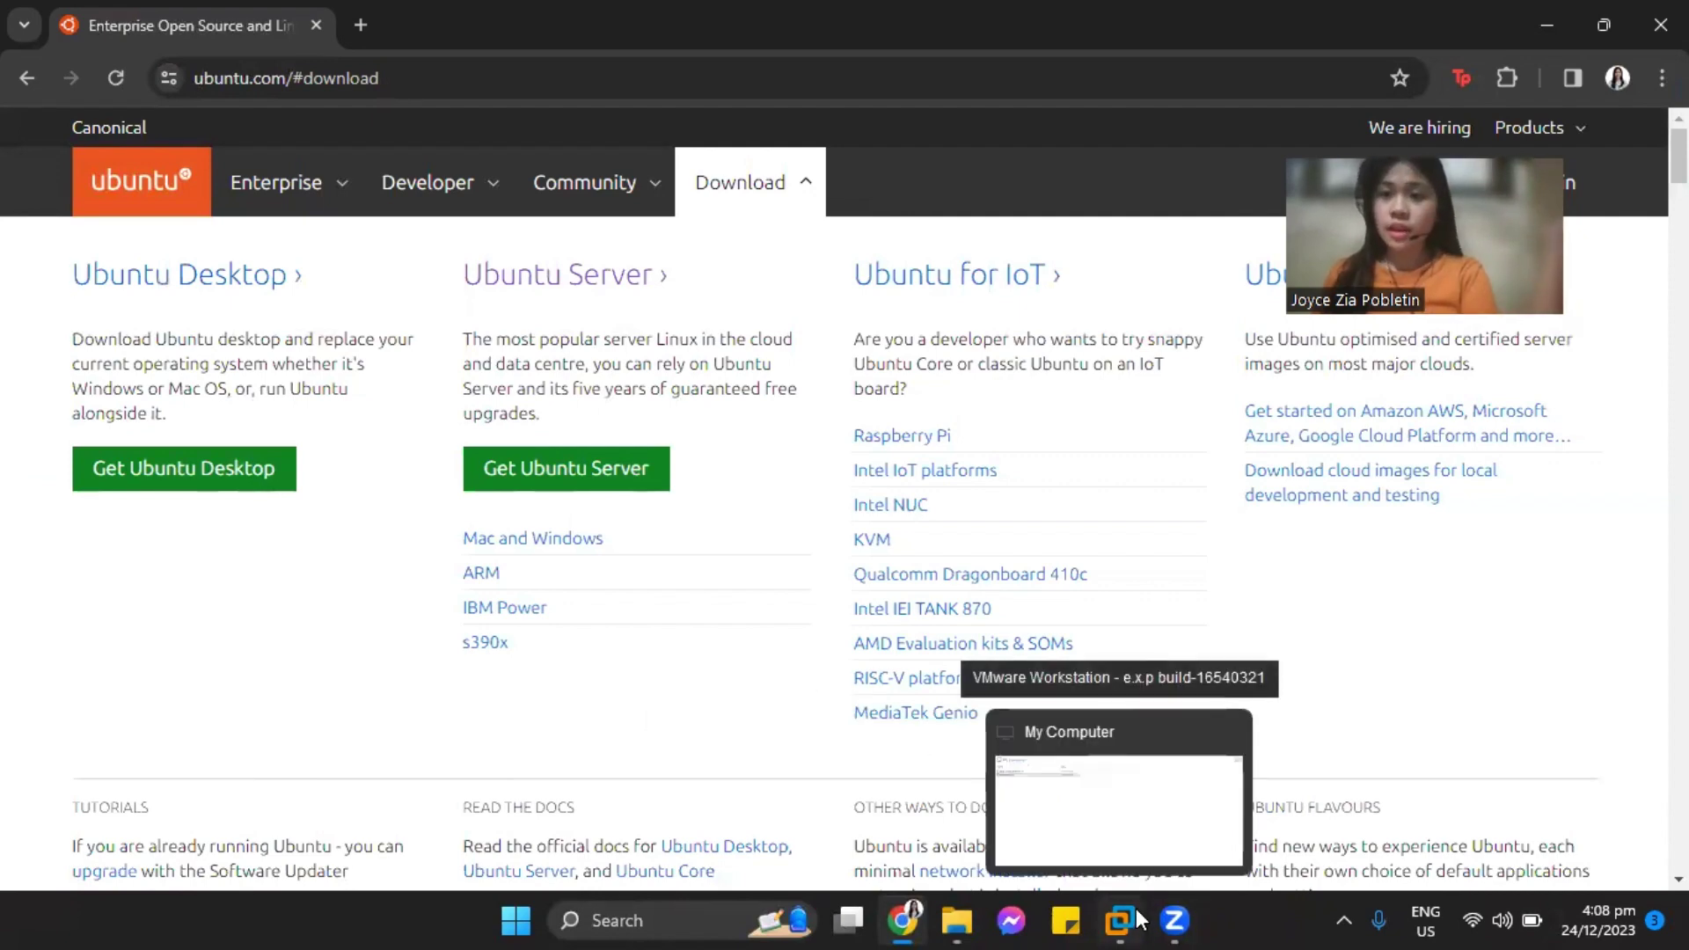
left_click(1138, 918)
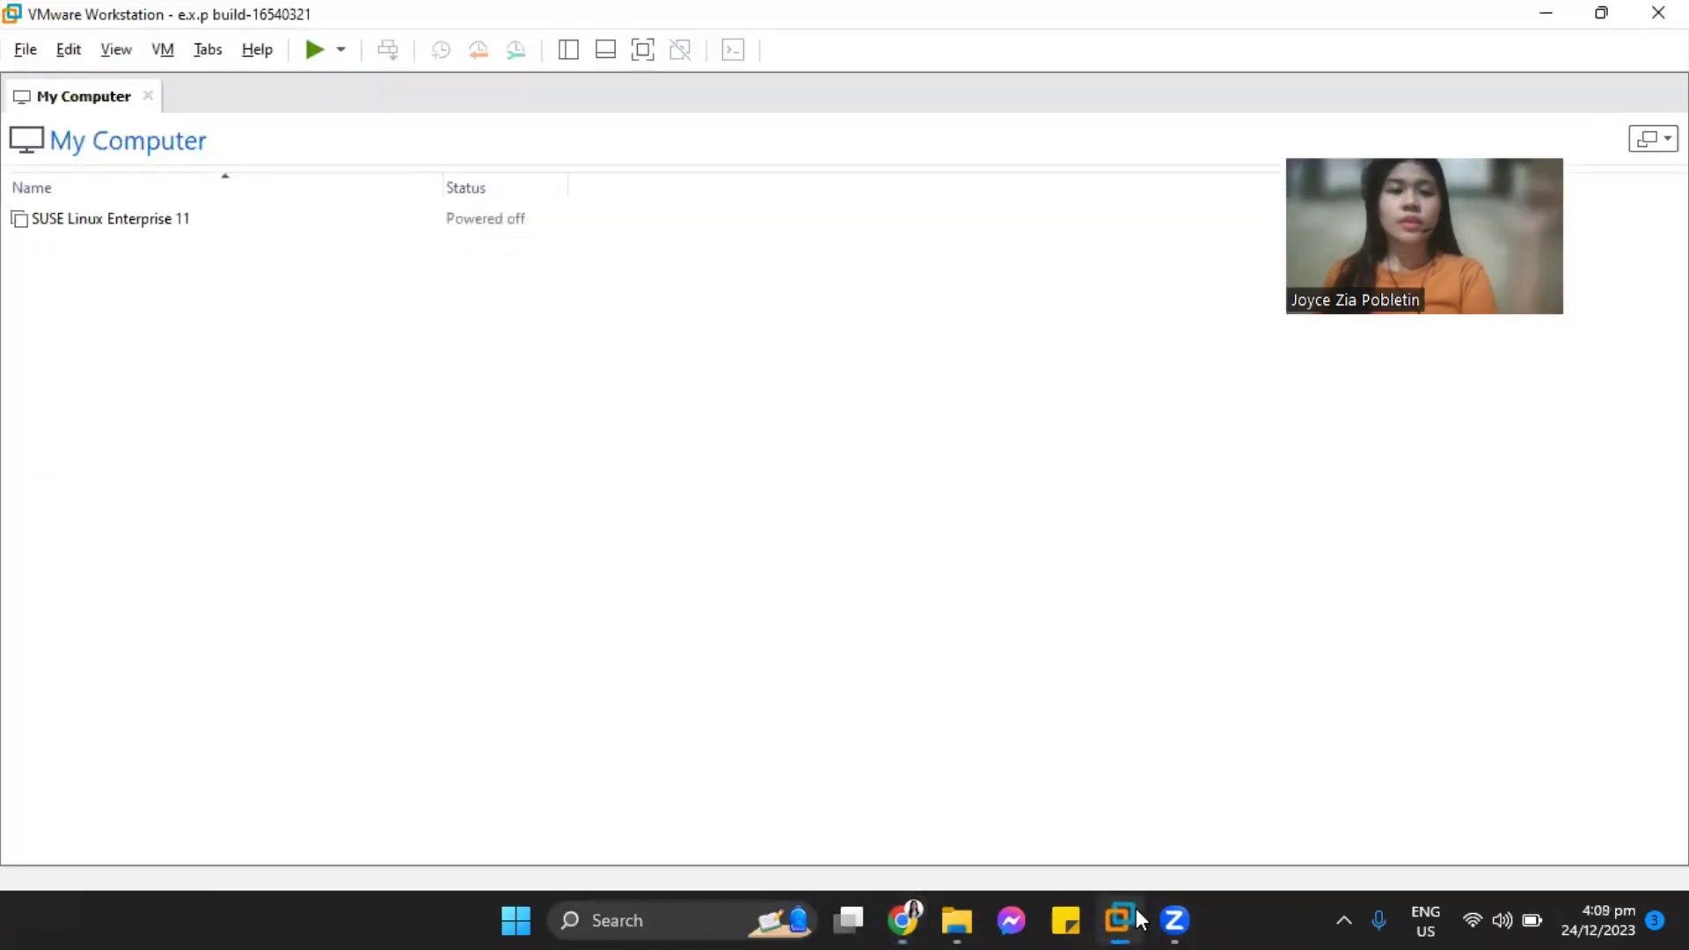
Launch the New Virtual Machine Wizard from the File menu
left_click(27, 50)
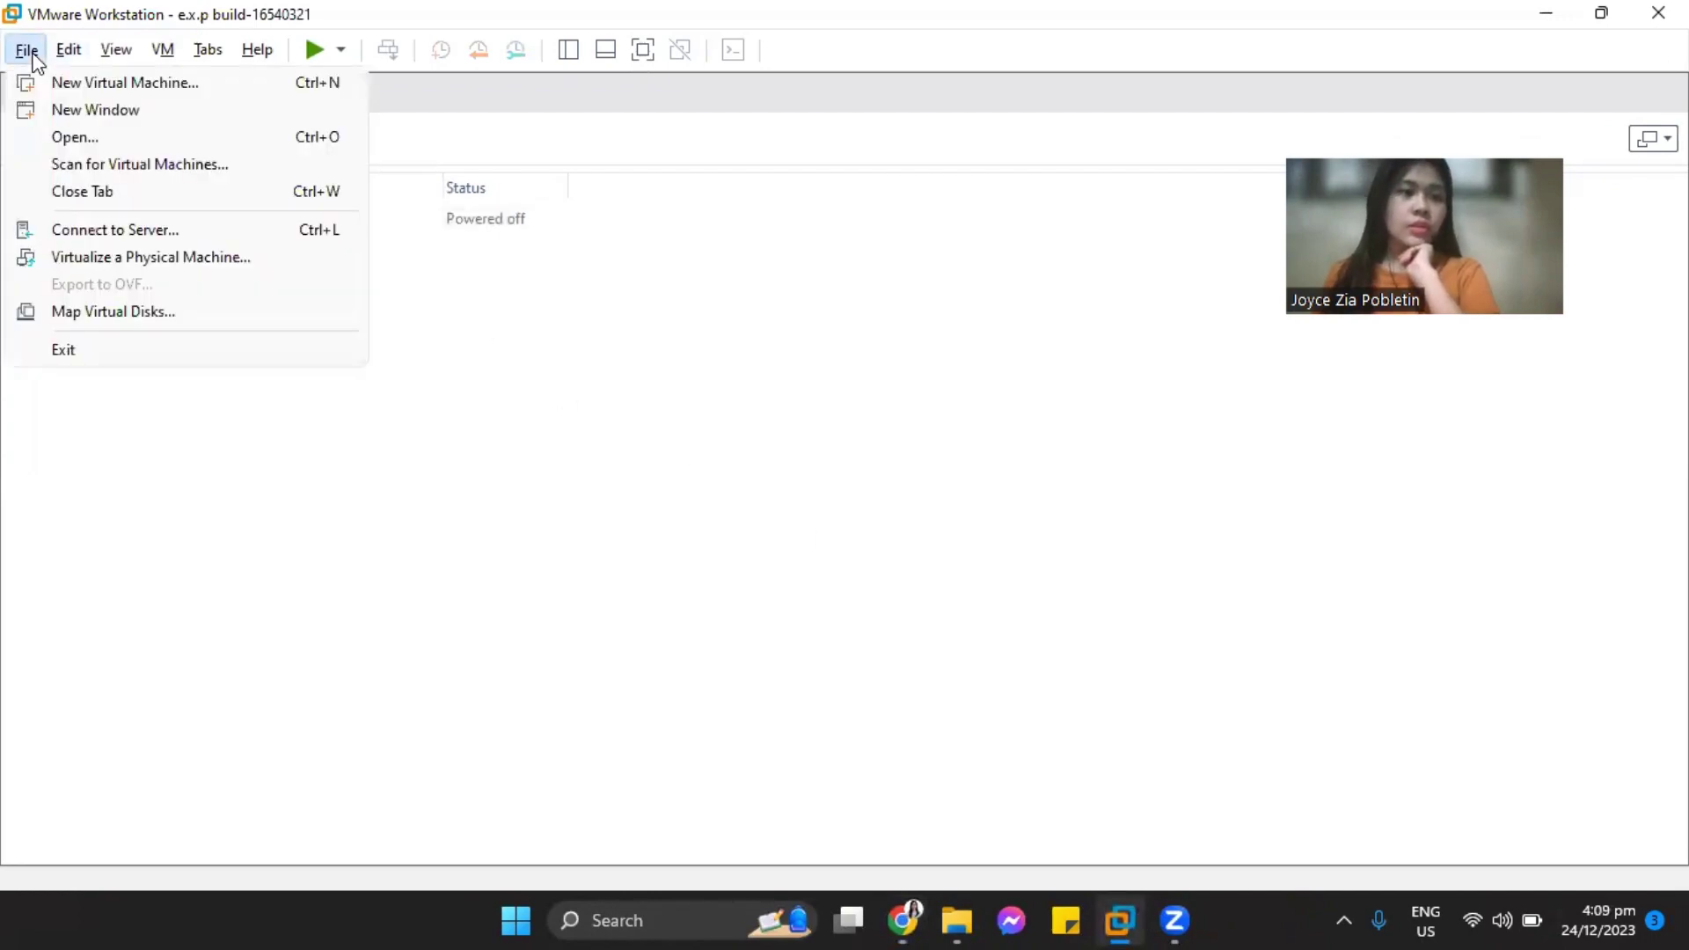
left_click(61, 85)
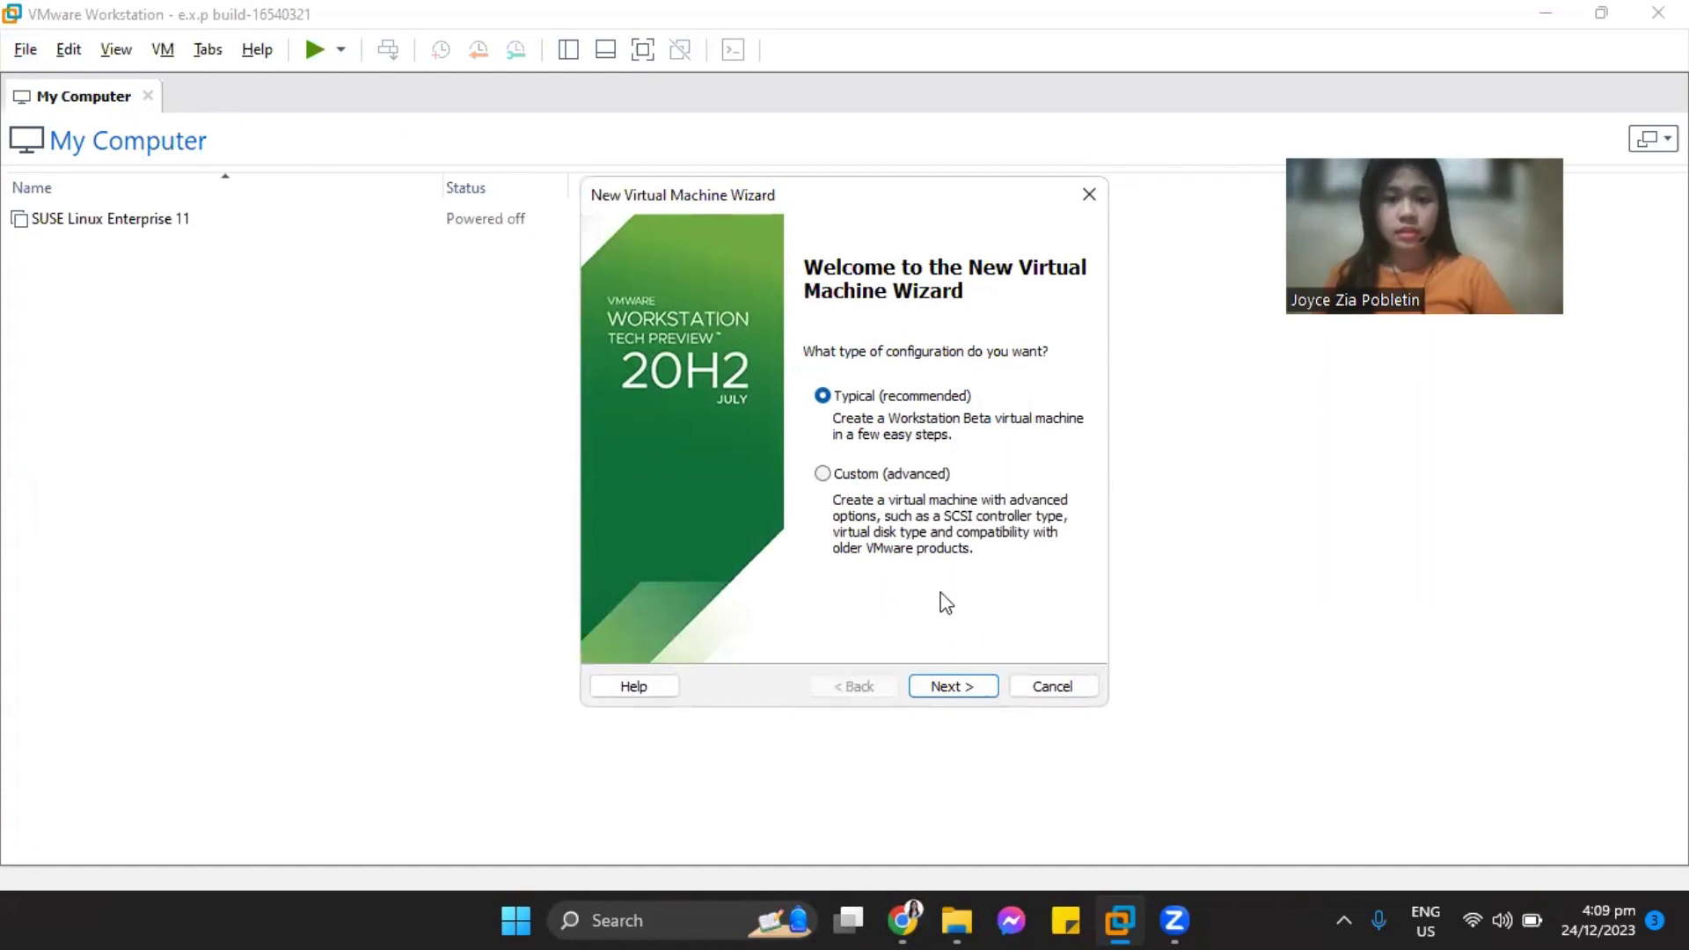
Choose Typical, install the OS later, and set the guest to Linux Ubuntu 64-bit
left_click(973, 687)
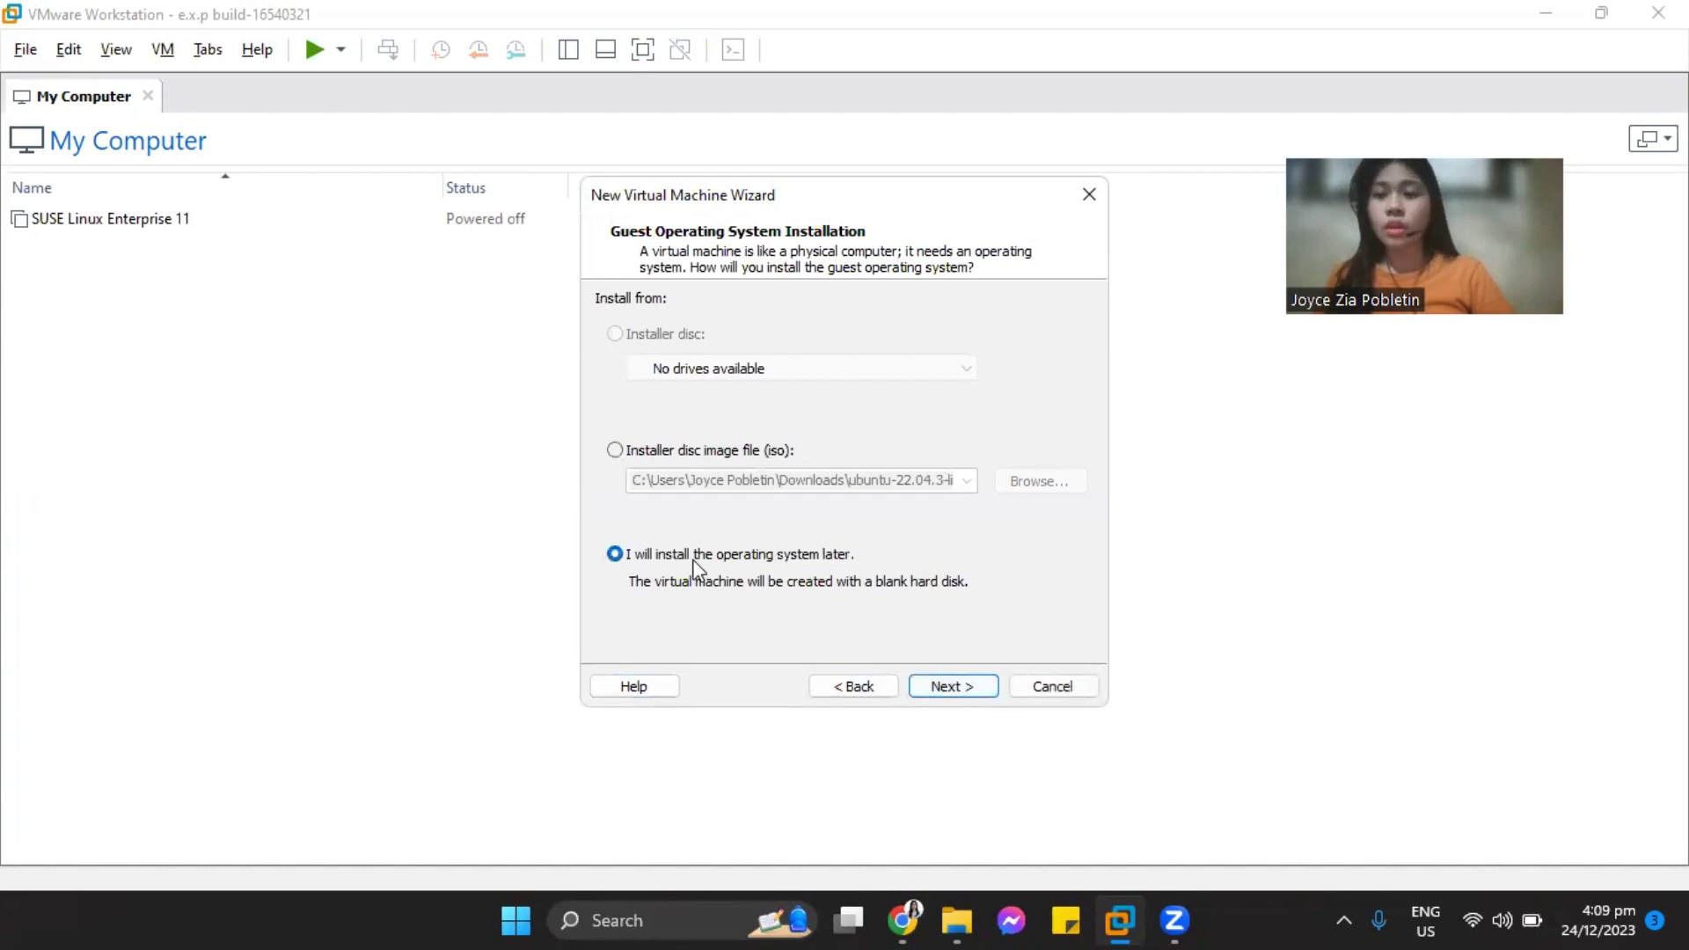
left_click(977, 687)
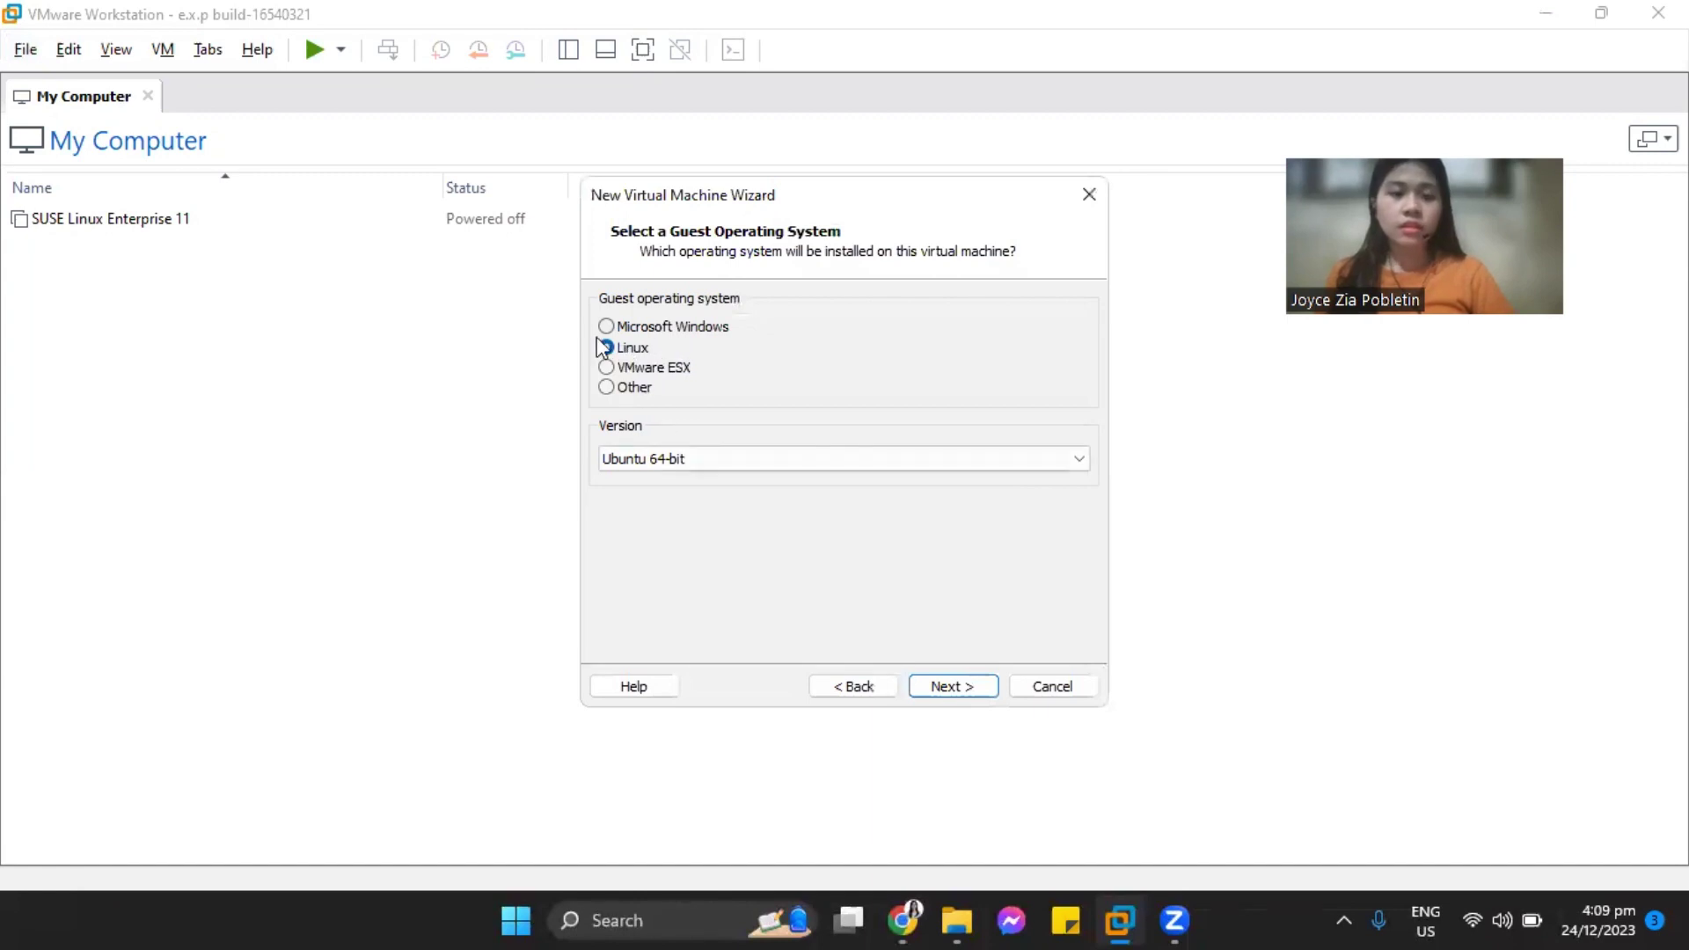
left_click(681, 466)
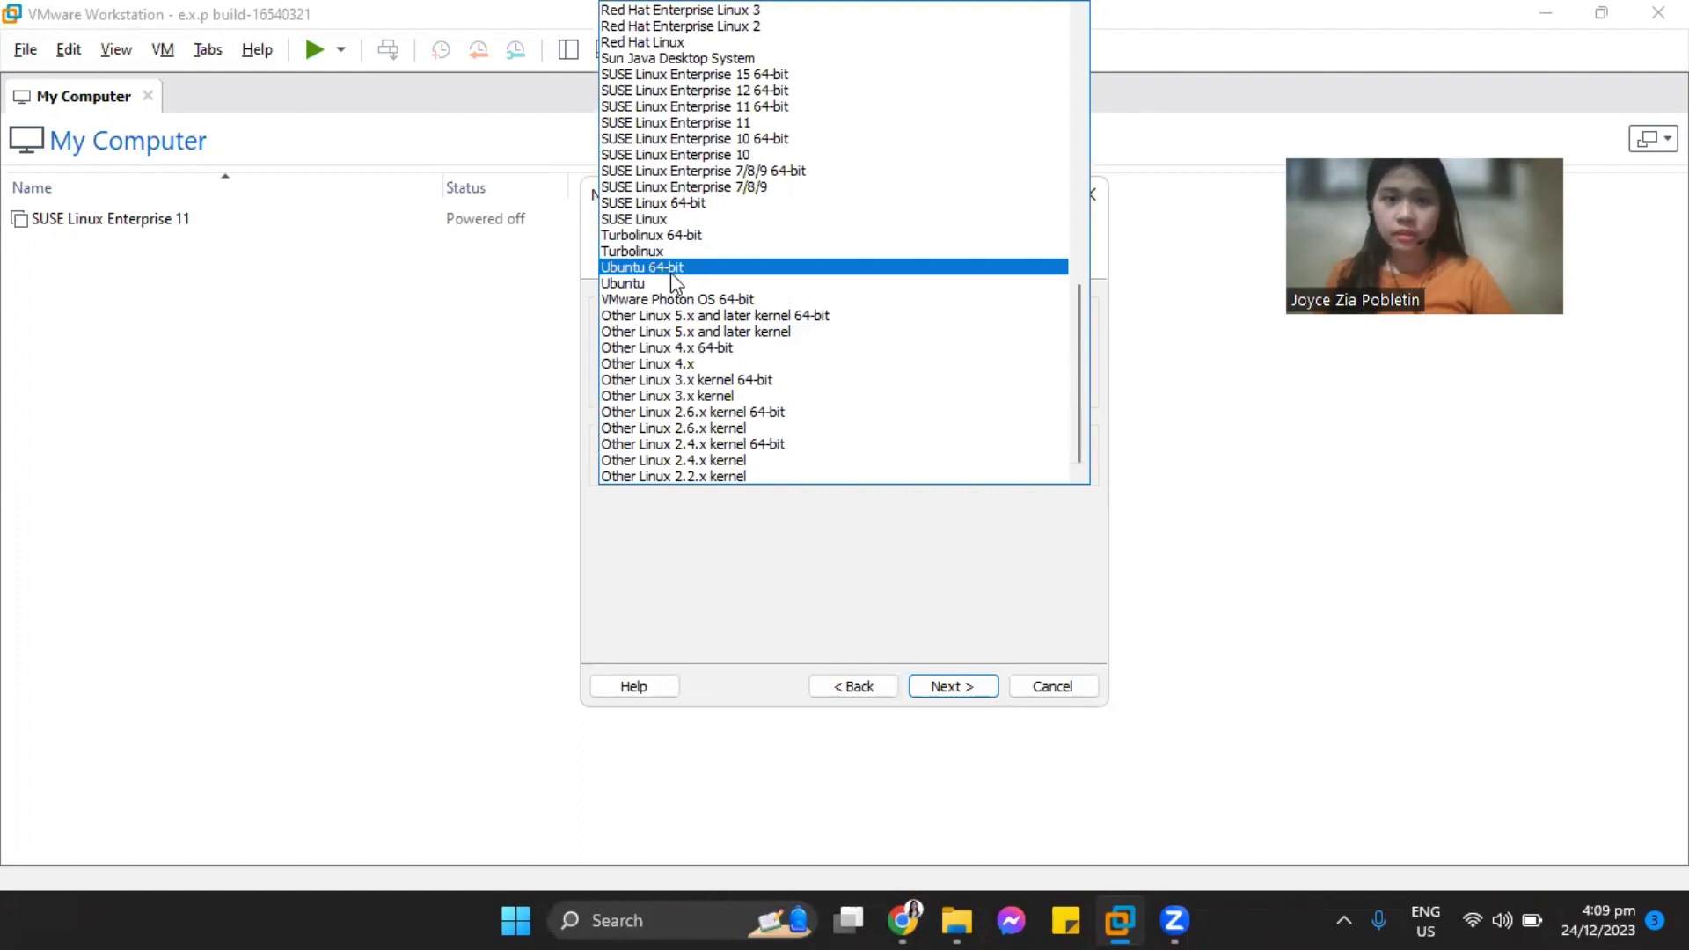
left_click(671, 269)
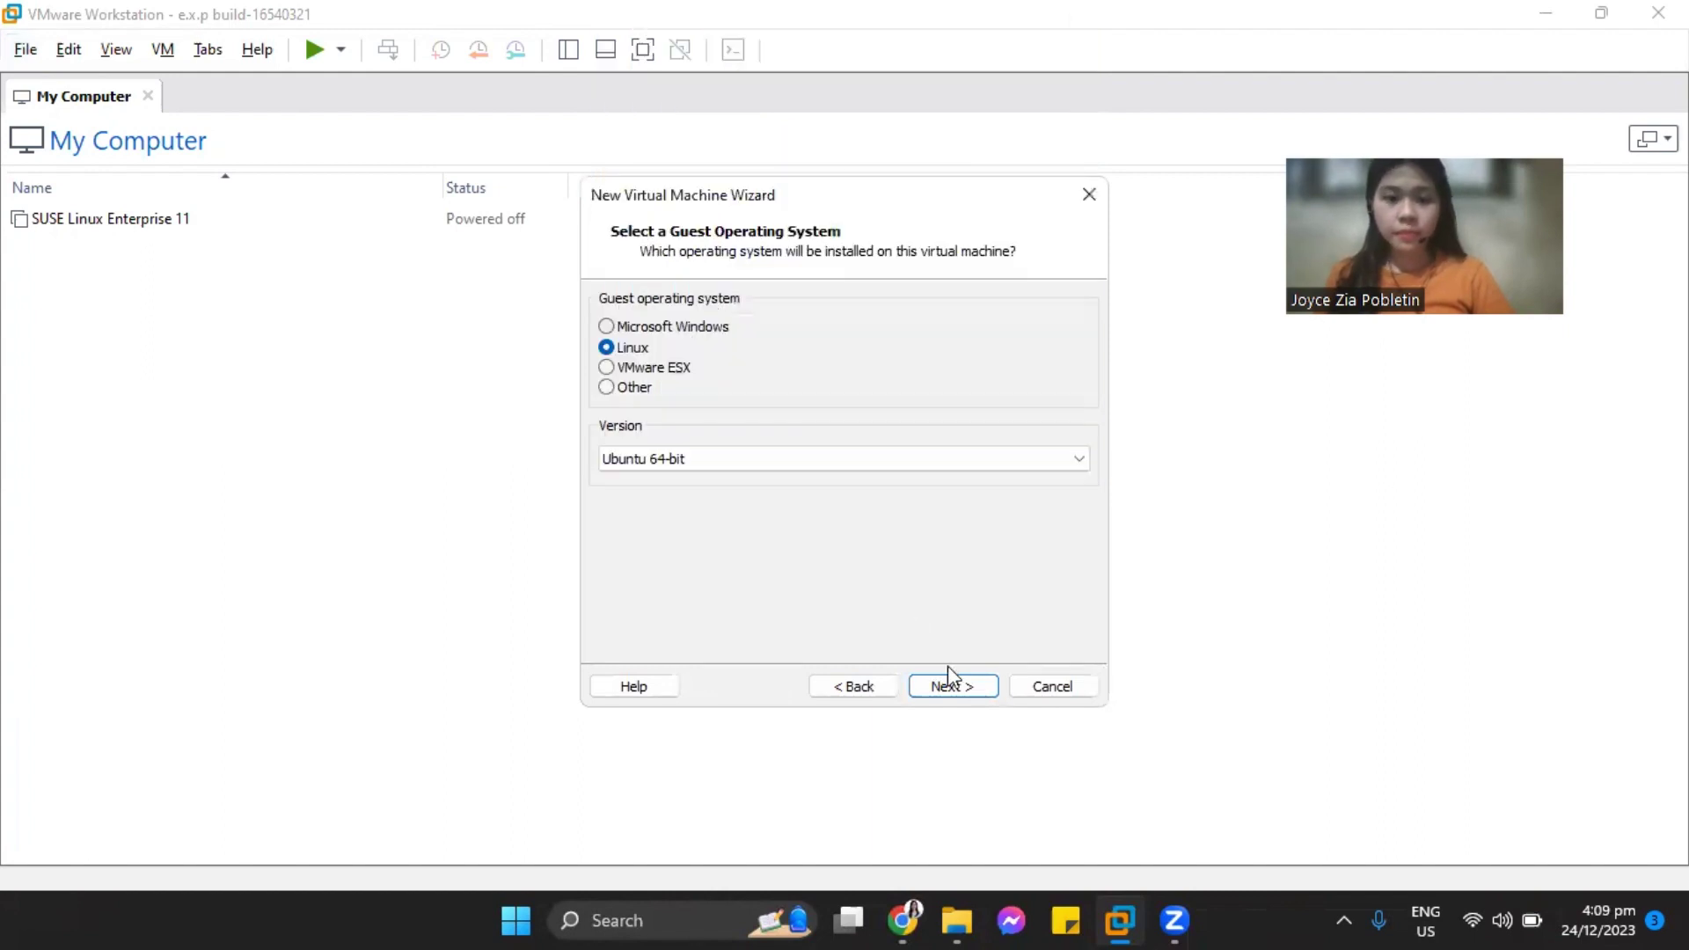
left_click(997, 685)
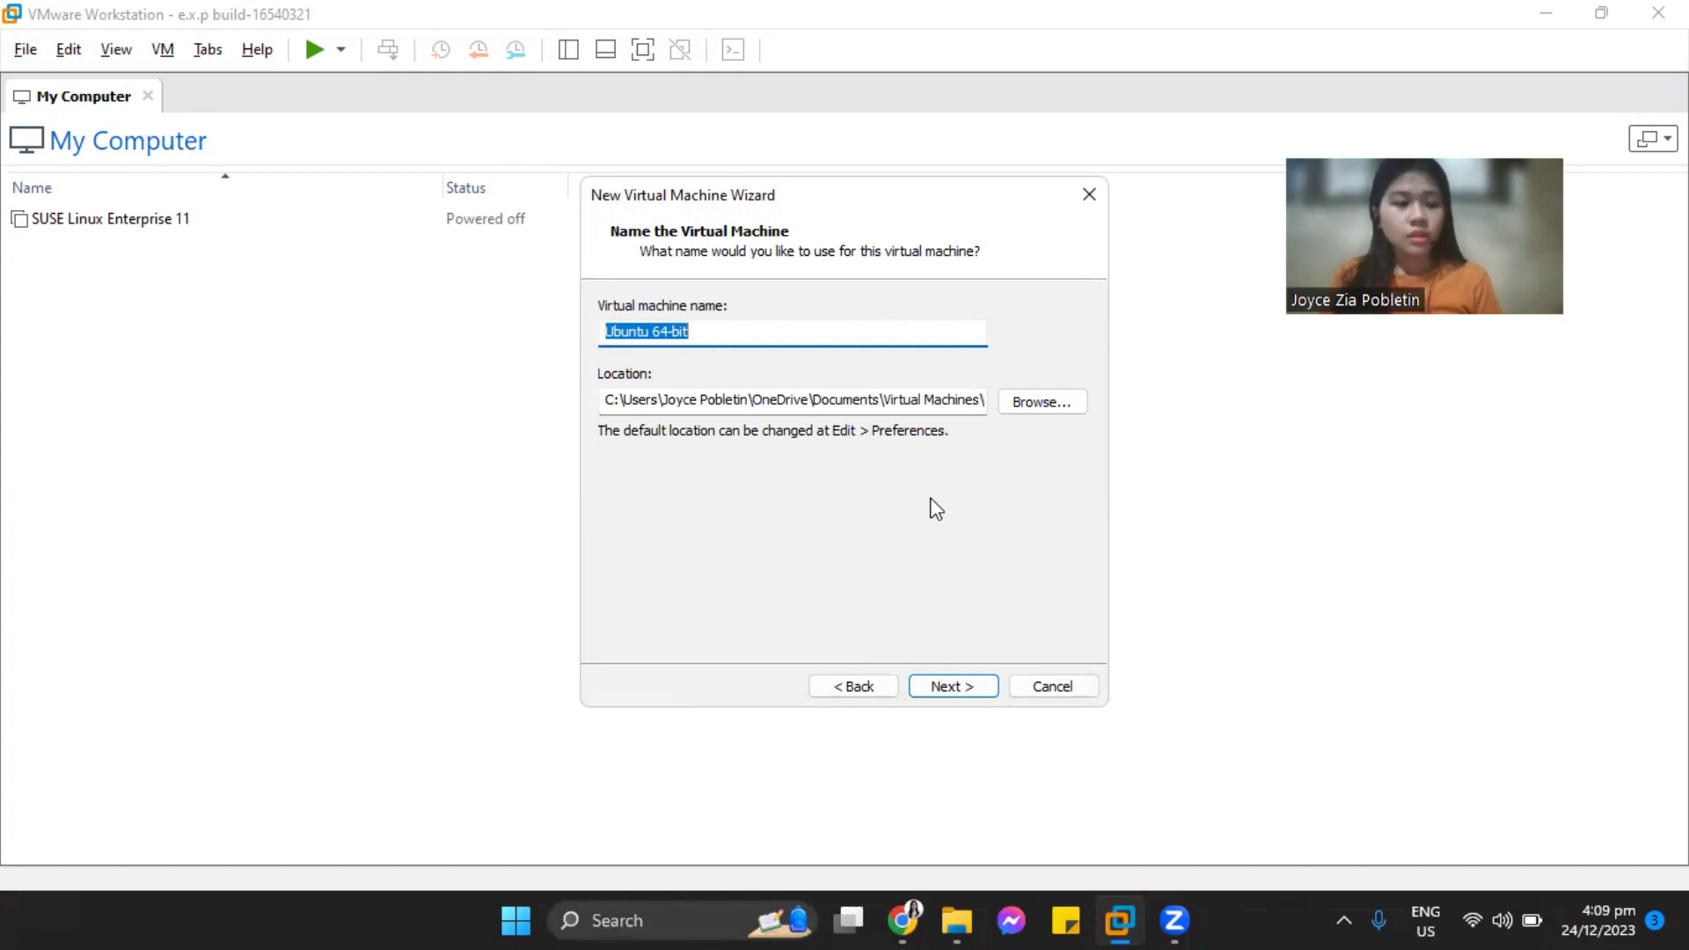
Name the VM UbuntuServer, store its 20 GB disk as a single file, and customize hardware
type("UbuntuServer")
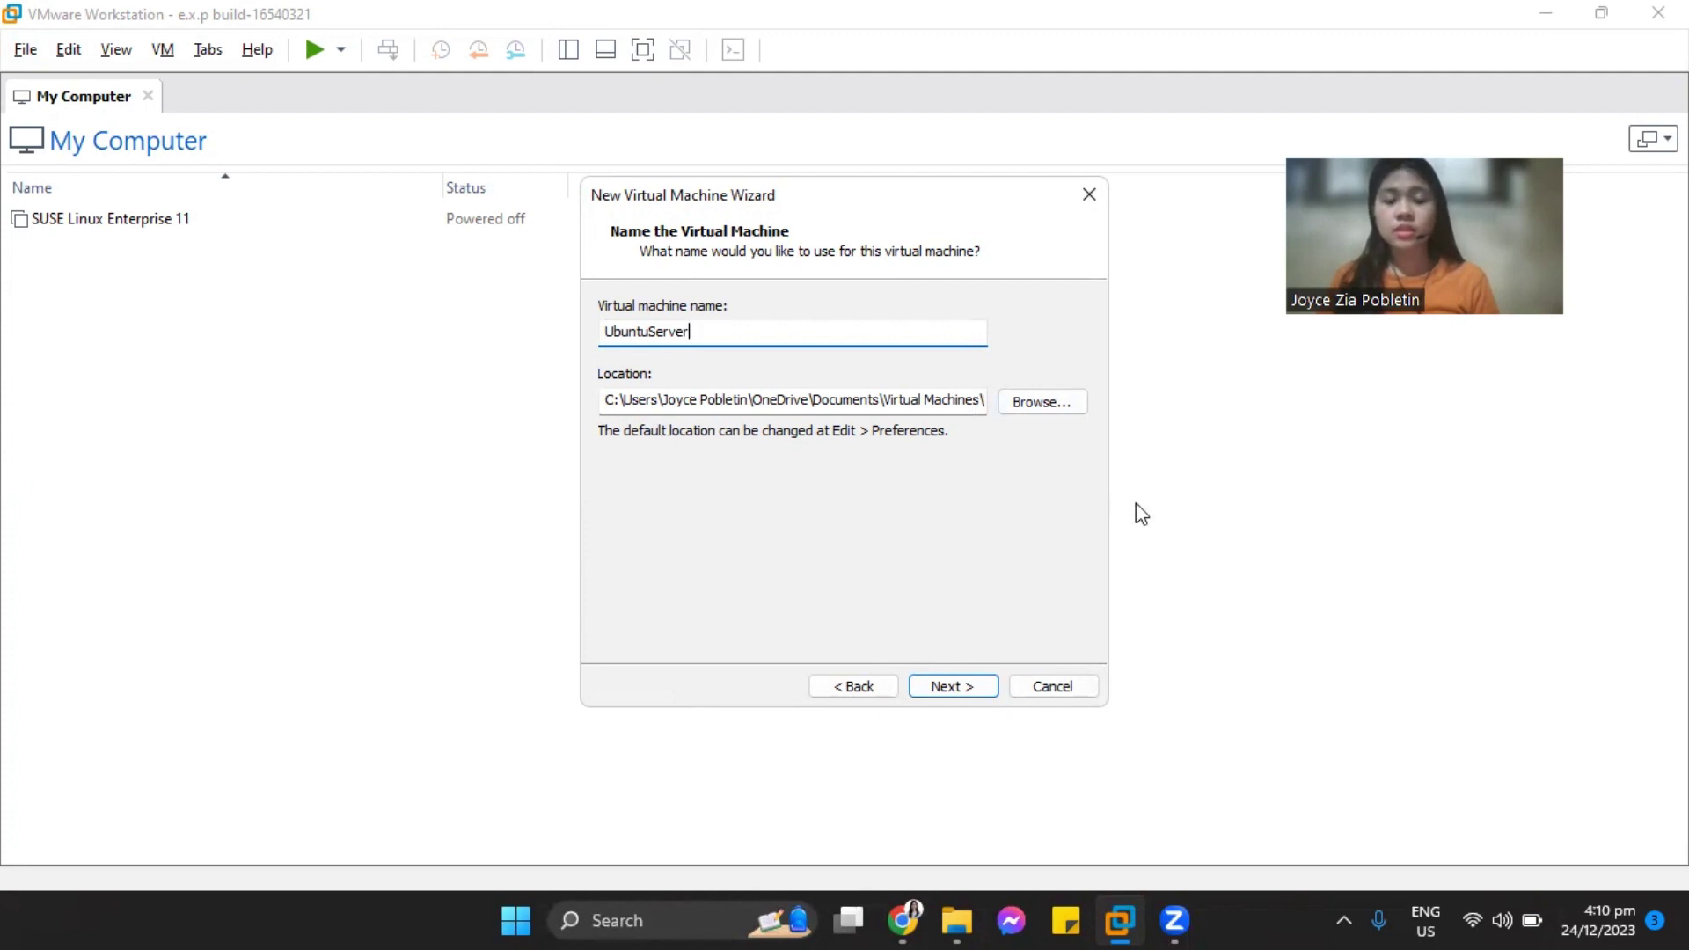
left_click(989, 681)
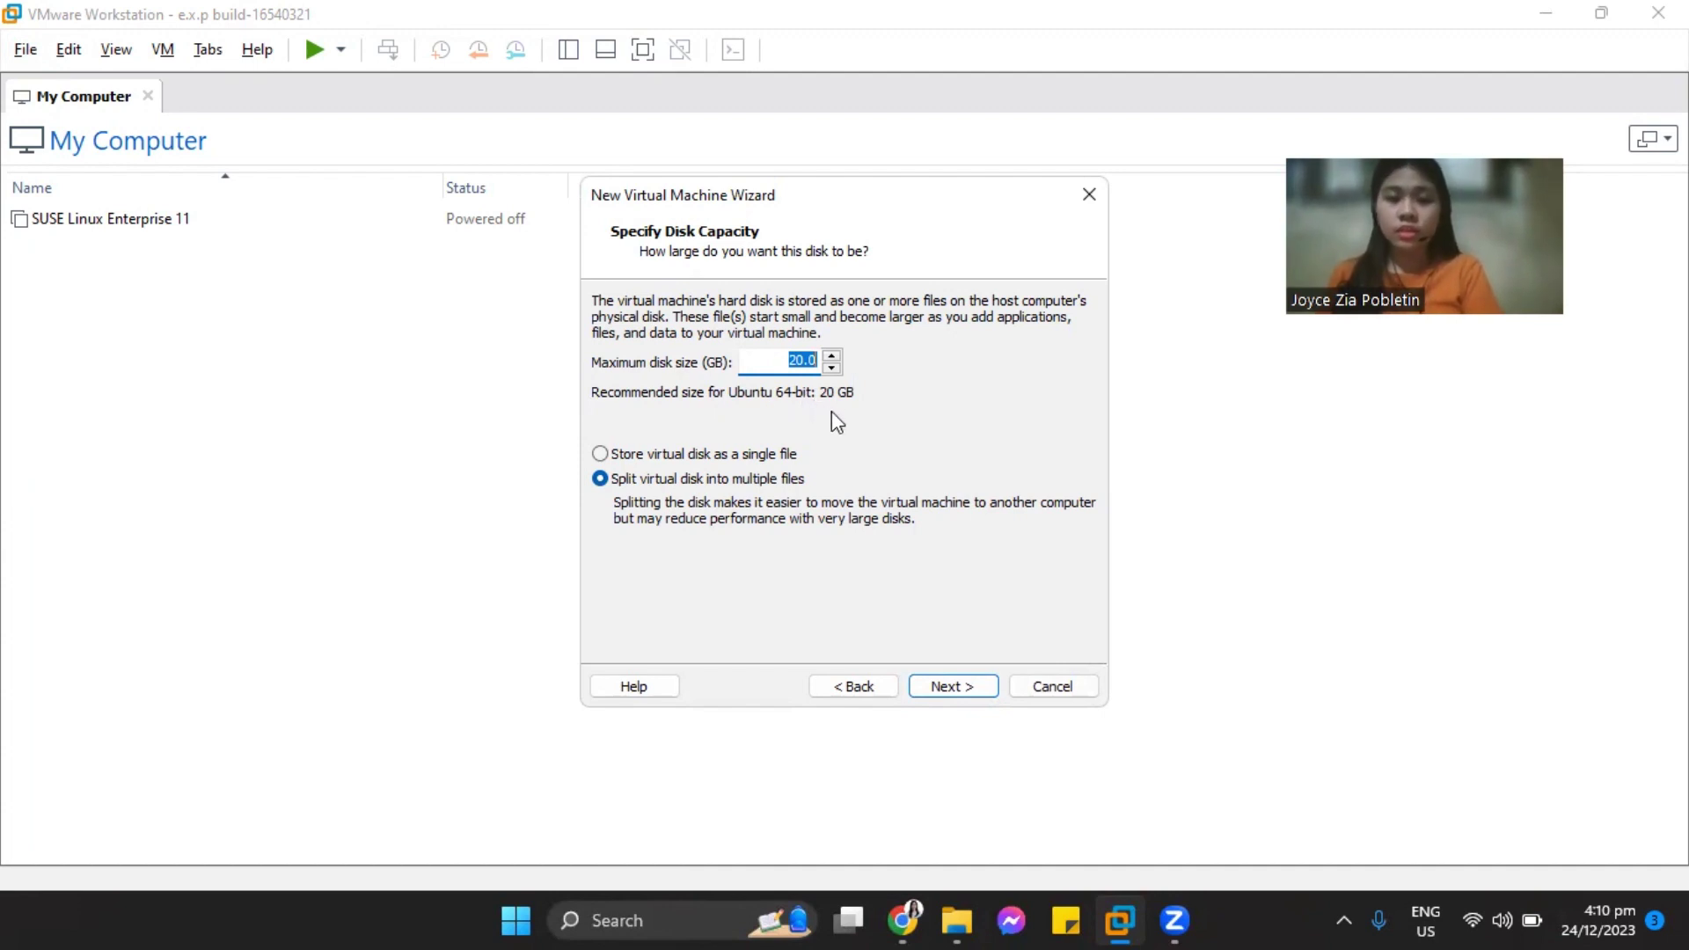
left_click(766, 453)
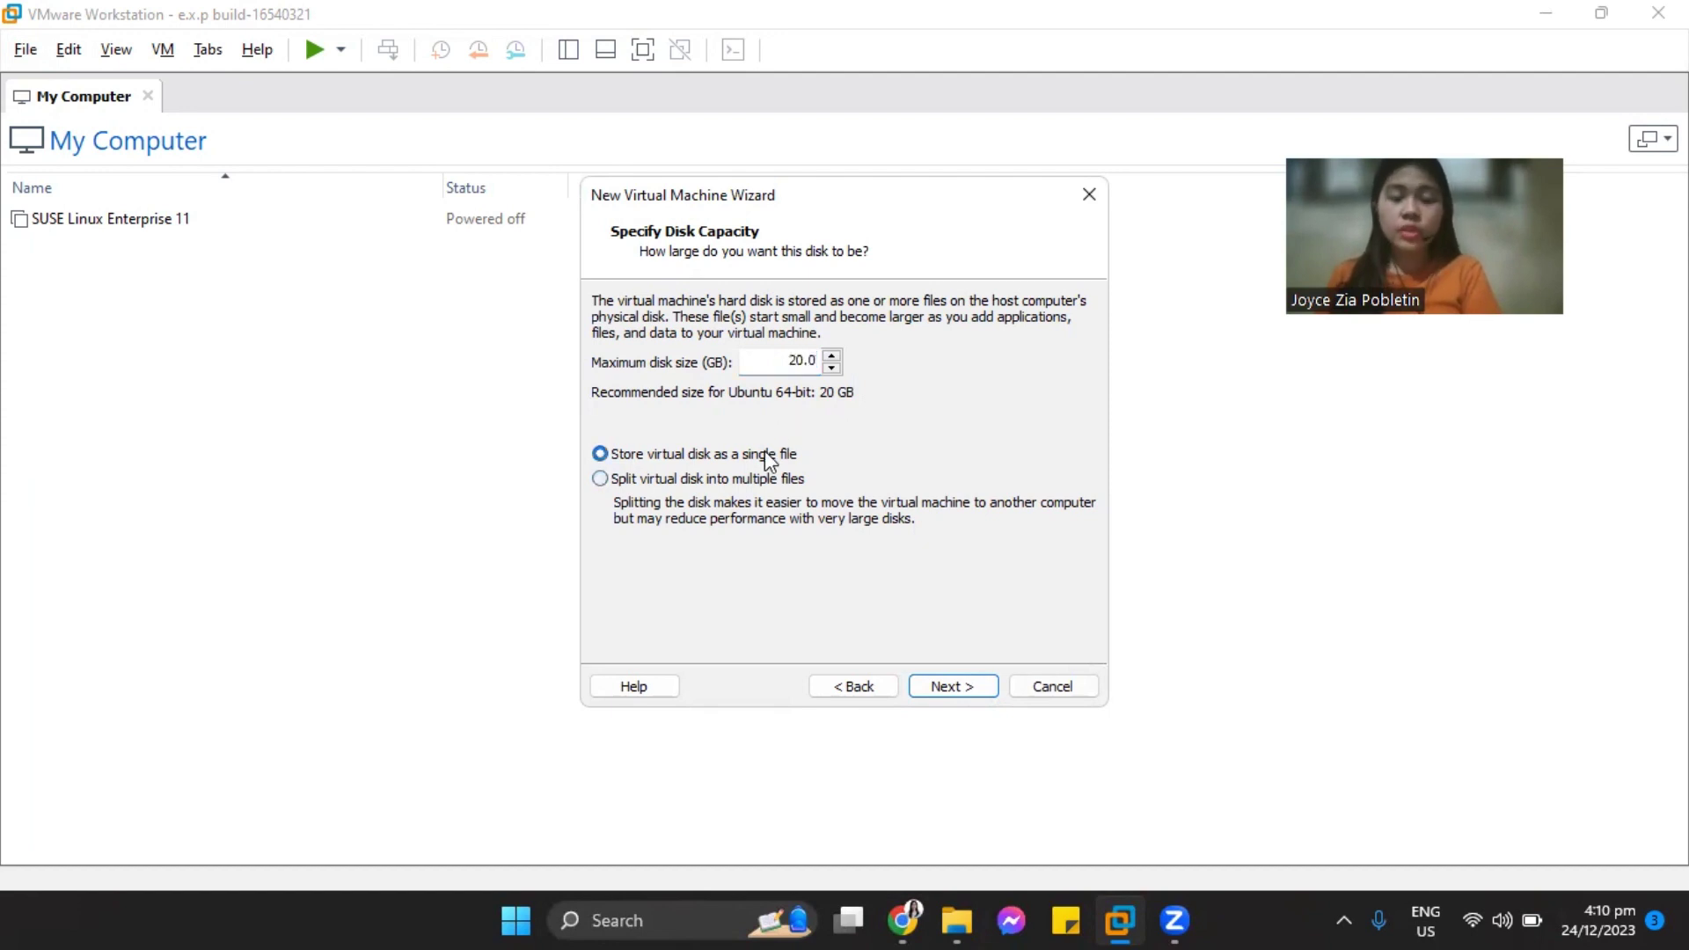
left_click(953, 686)
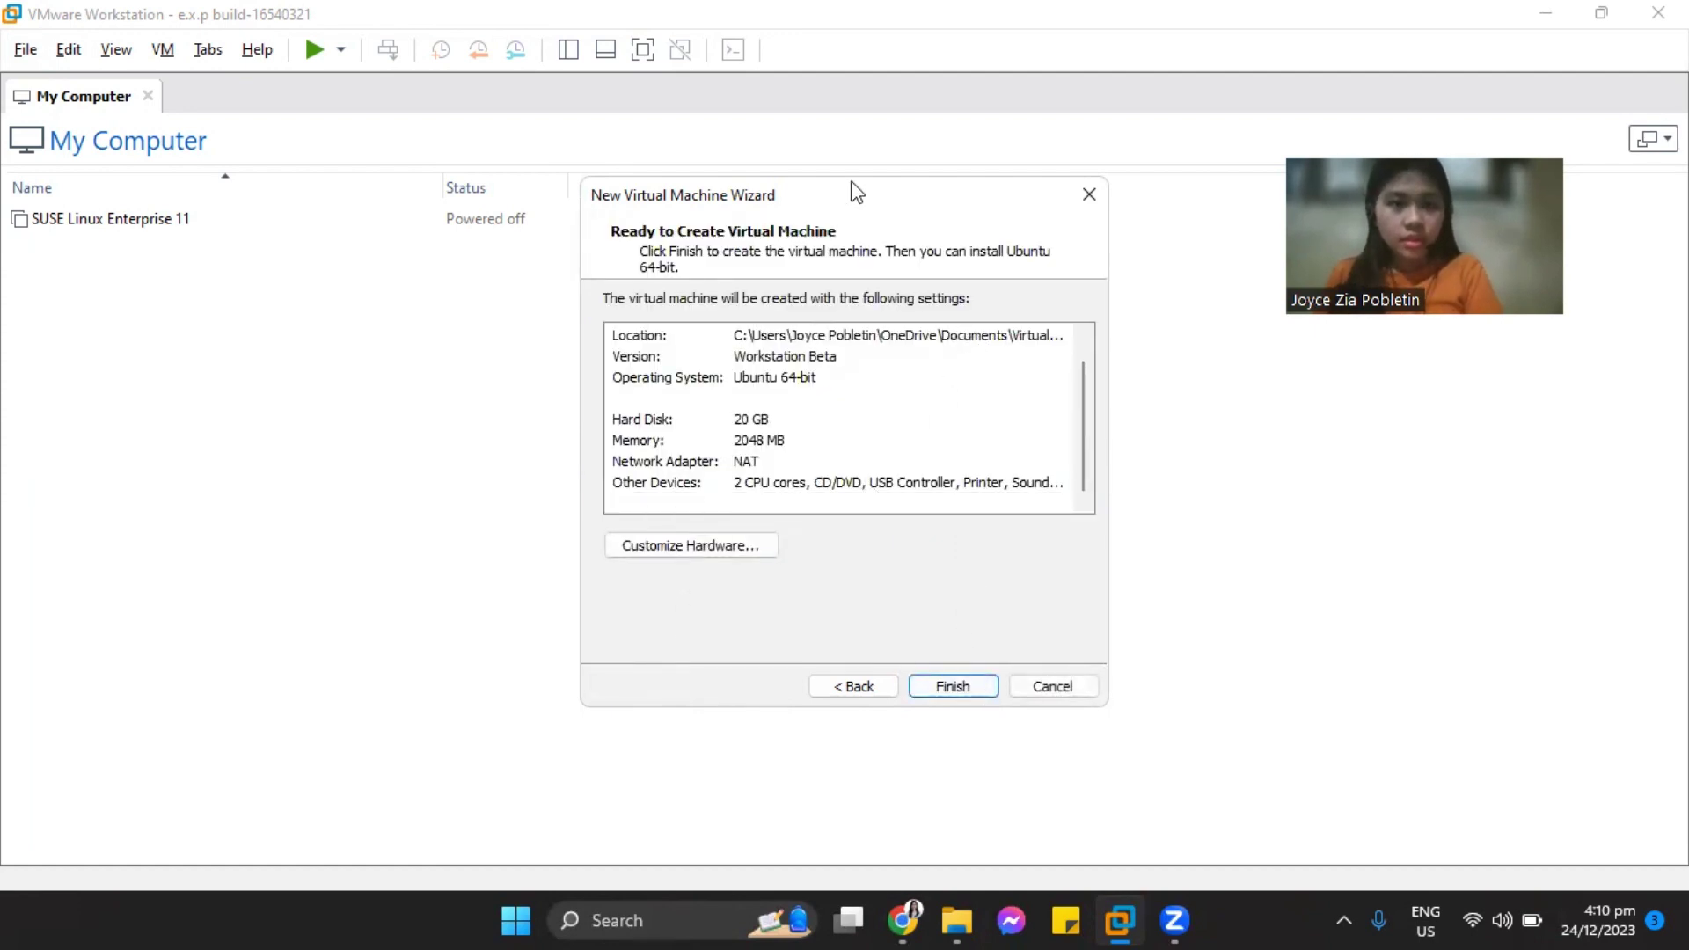
left_click_drag(882, 189, 943, 106)
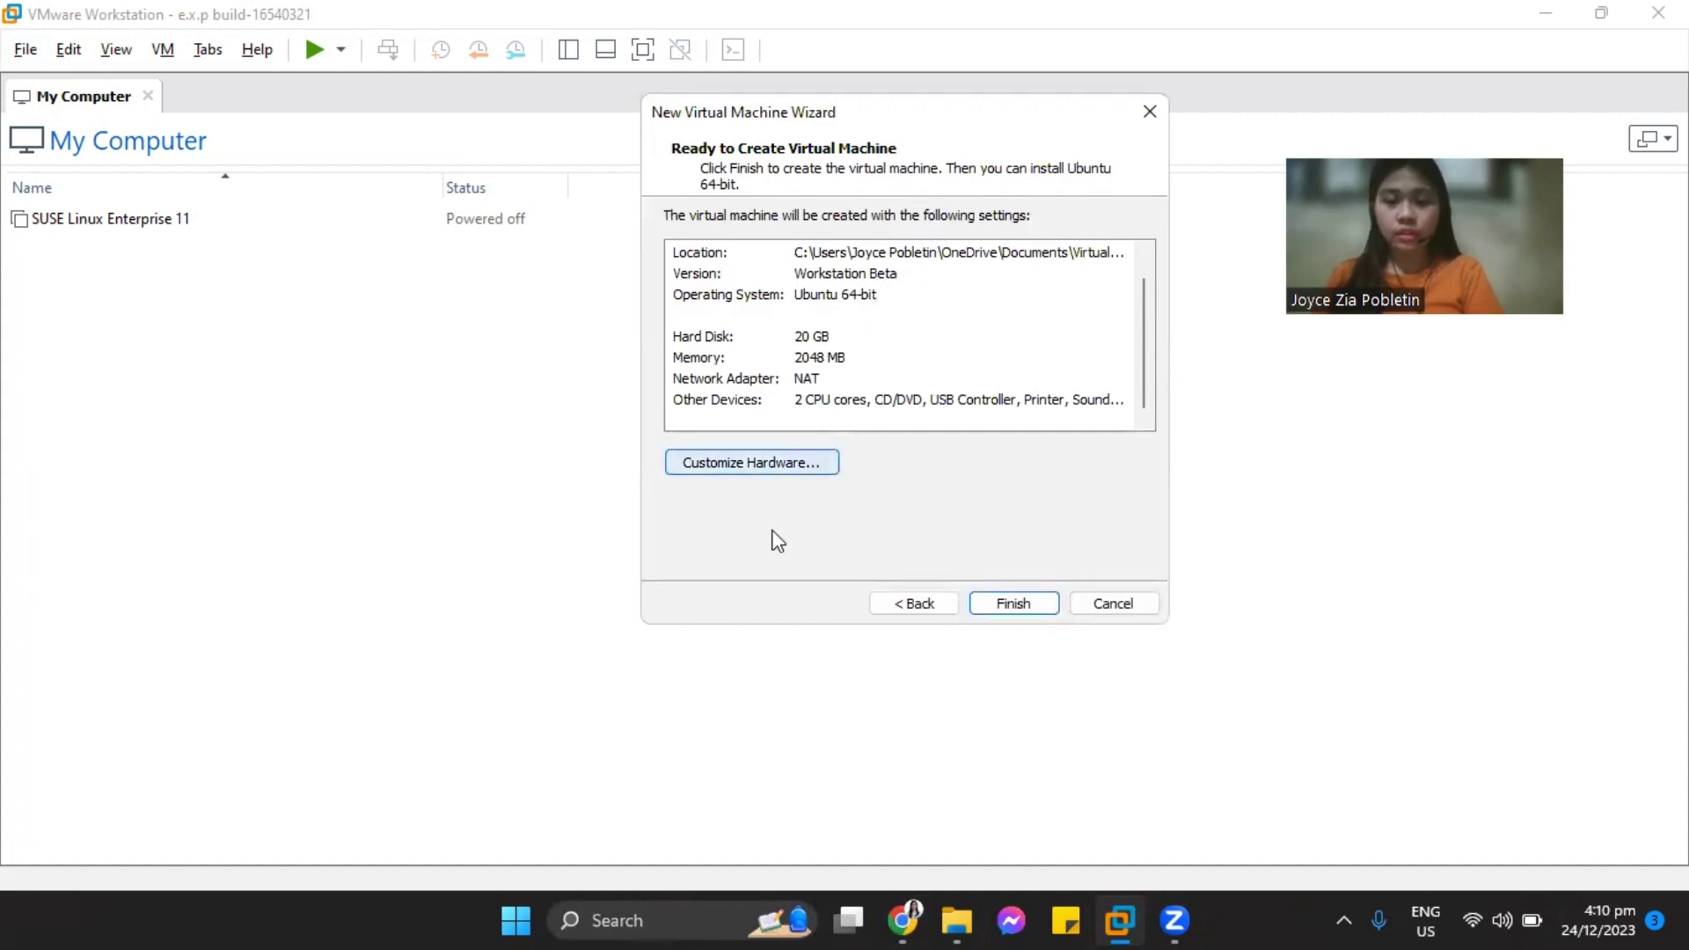
left_click(709, 462)
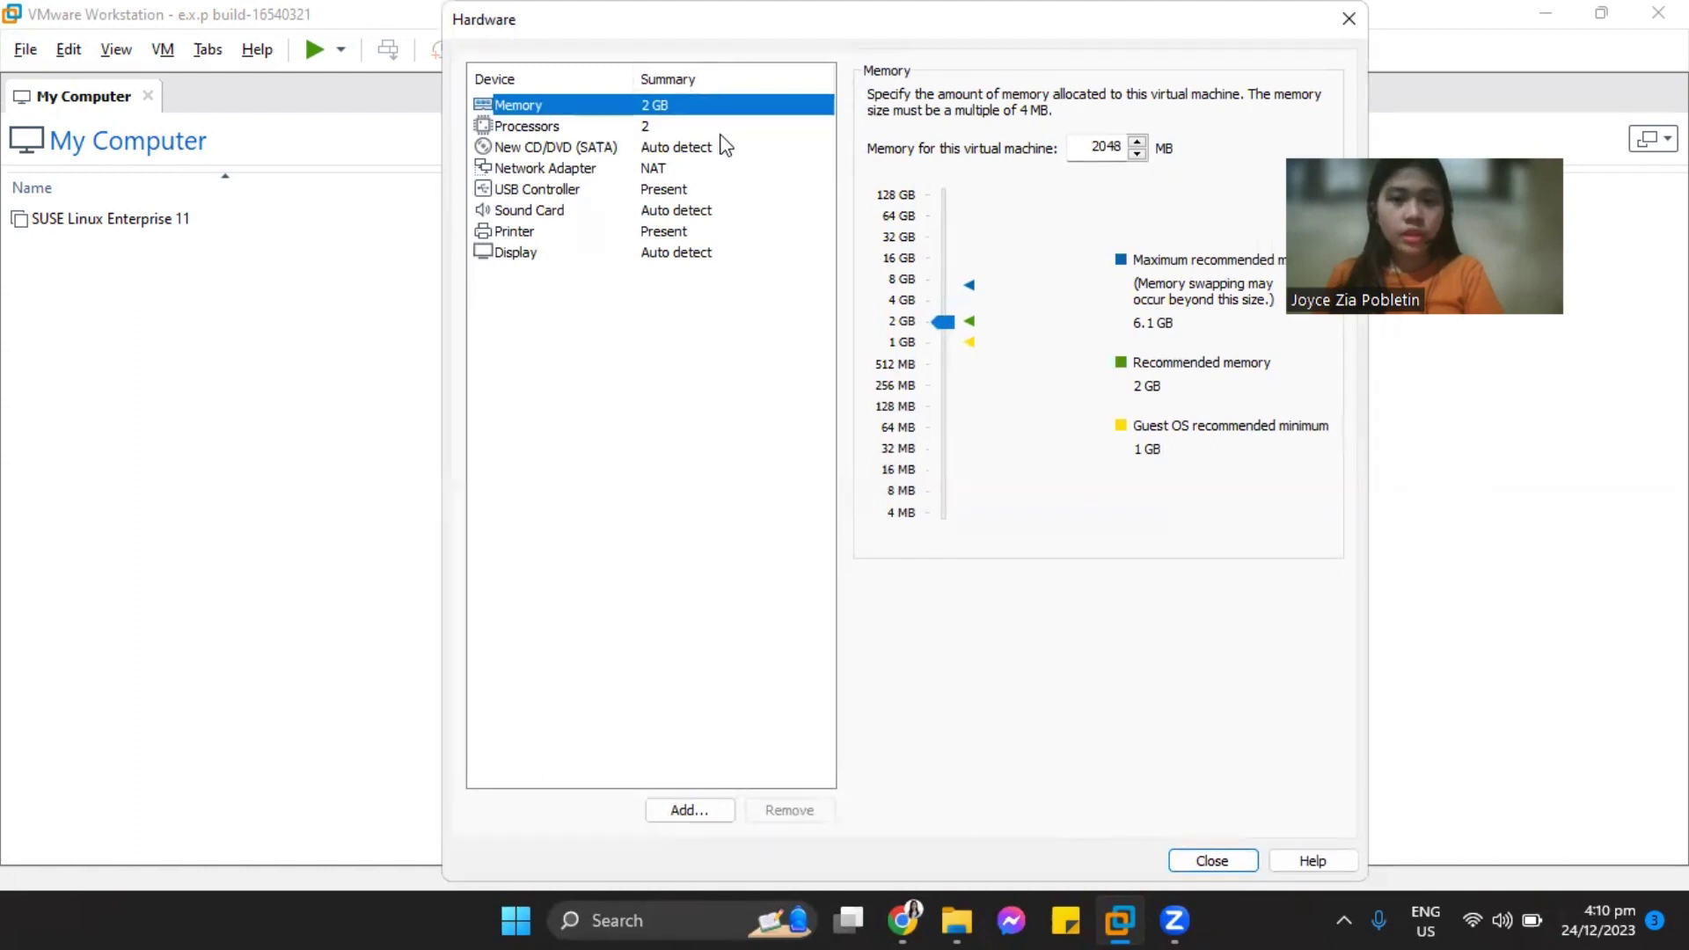
Load the ubuntu-22.04.3-live-server-amd64 ISO into the CD/DVD drive and review the NAT network adapter
left_click(633, 129)
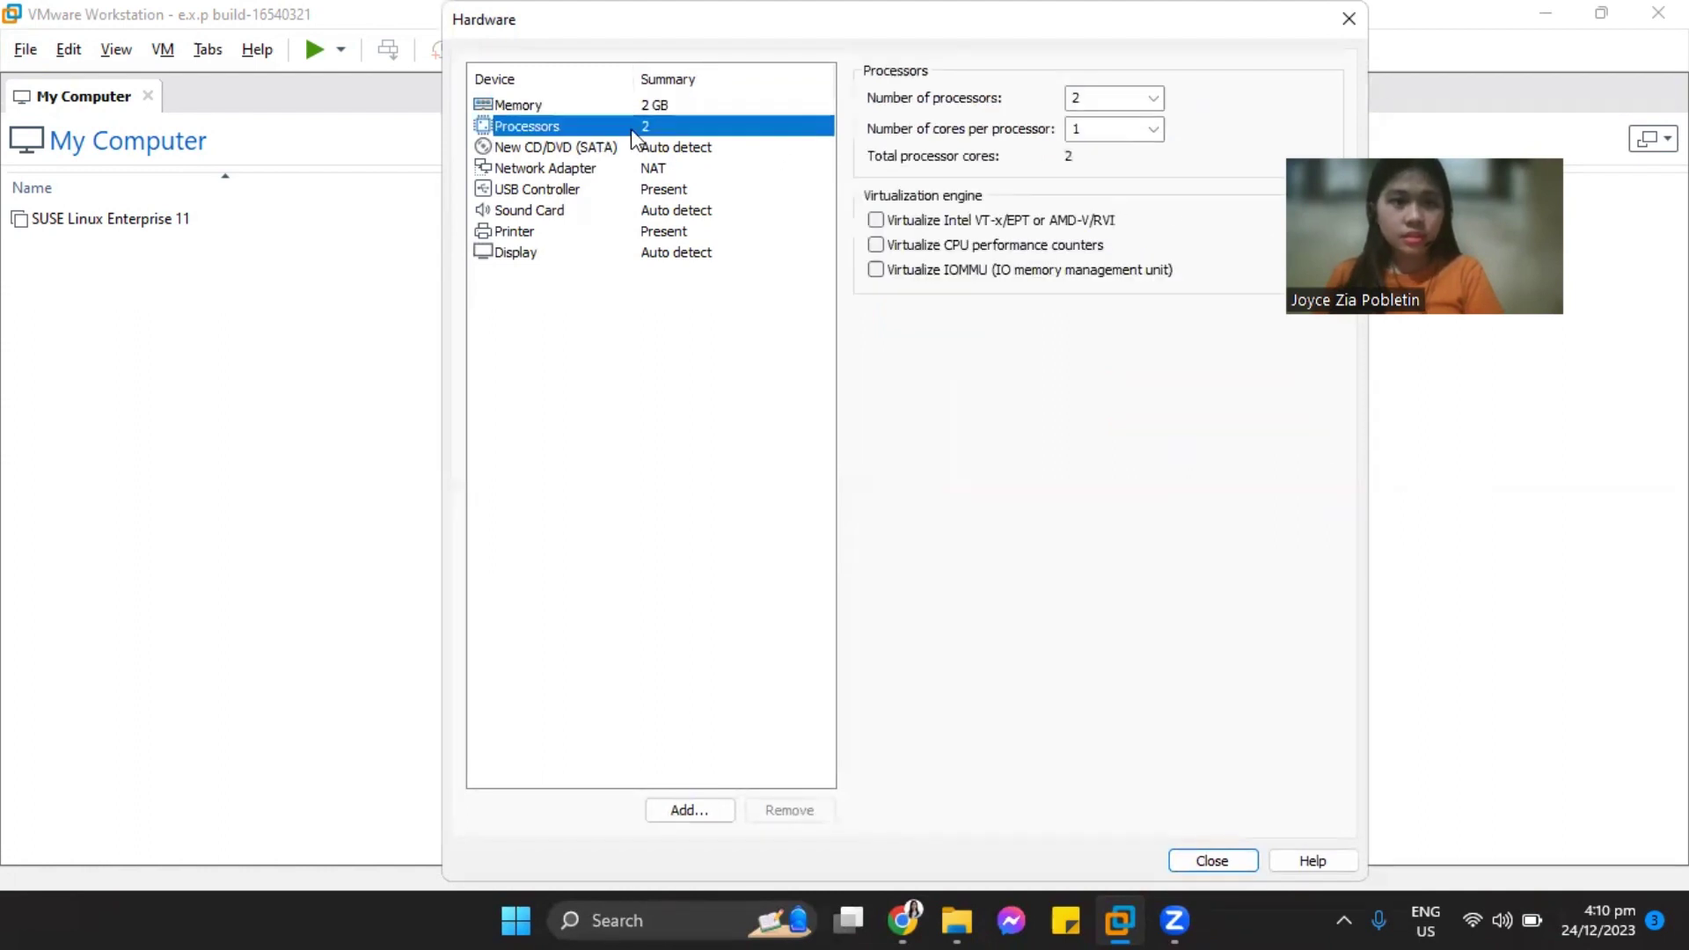
left_click(635, 149)
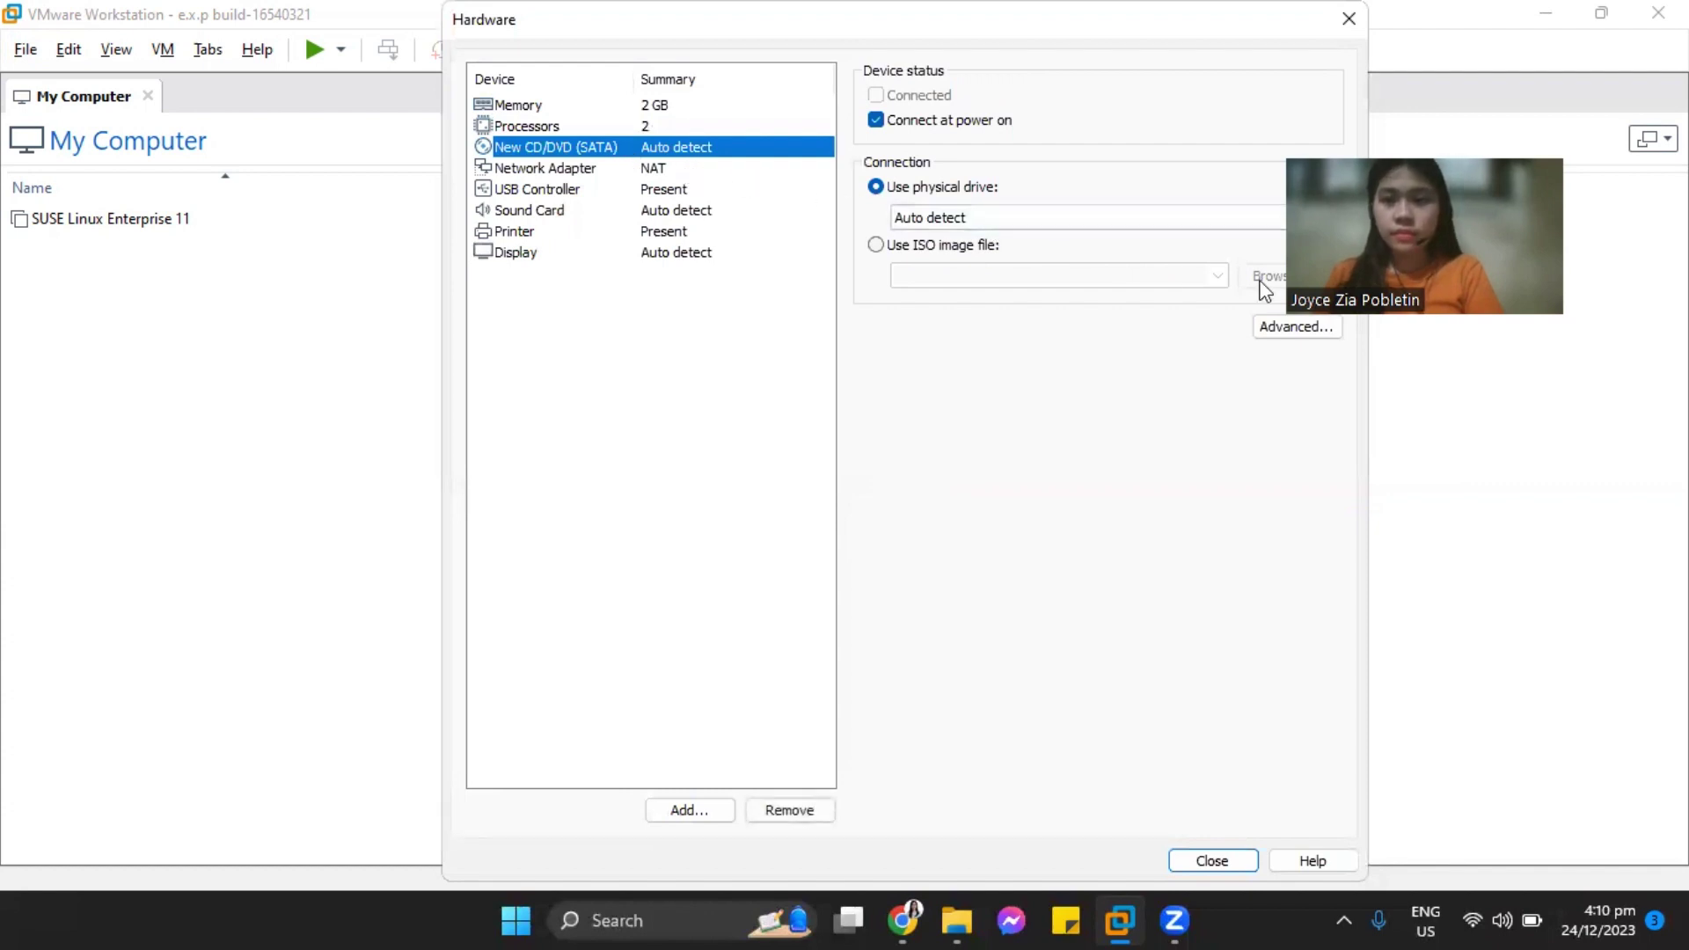
left_click(918, 255)
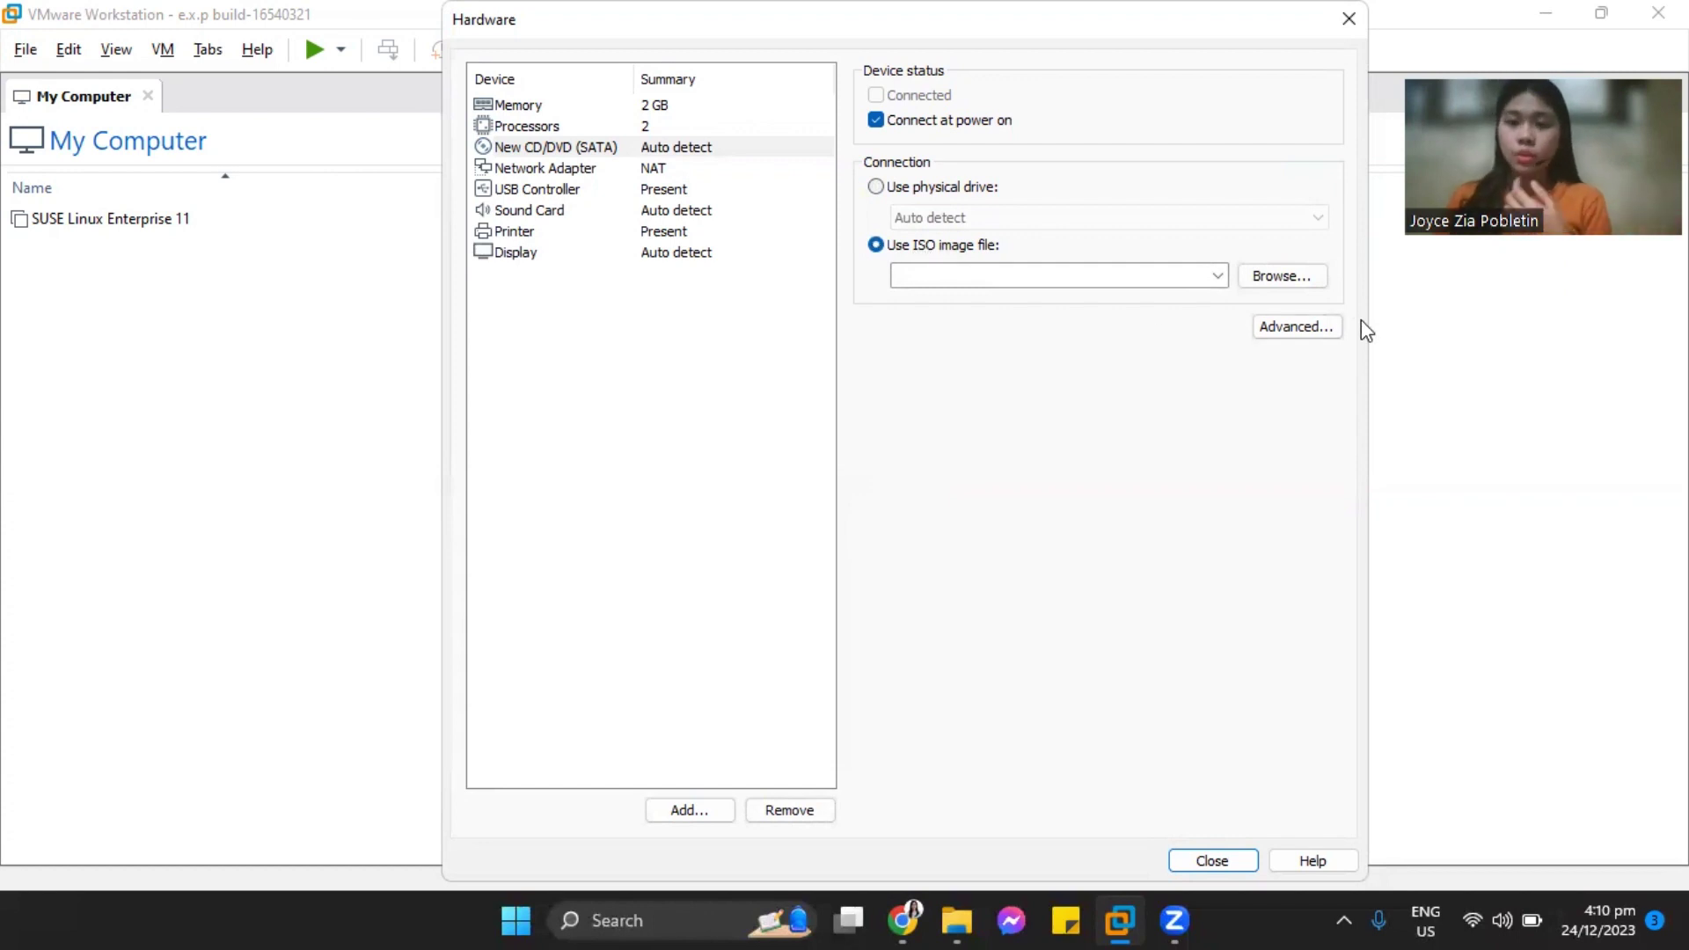
left_click(1295, 280)
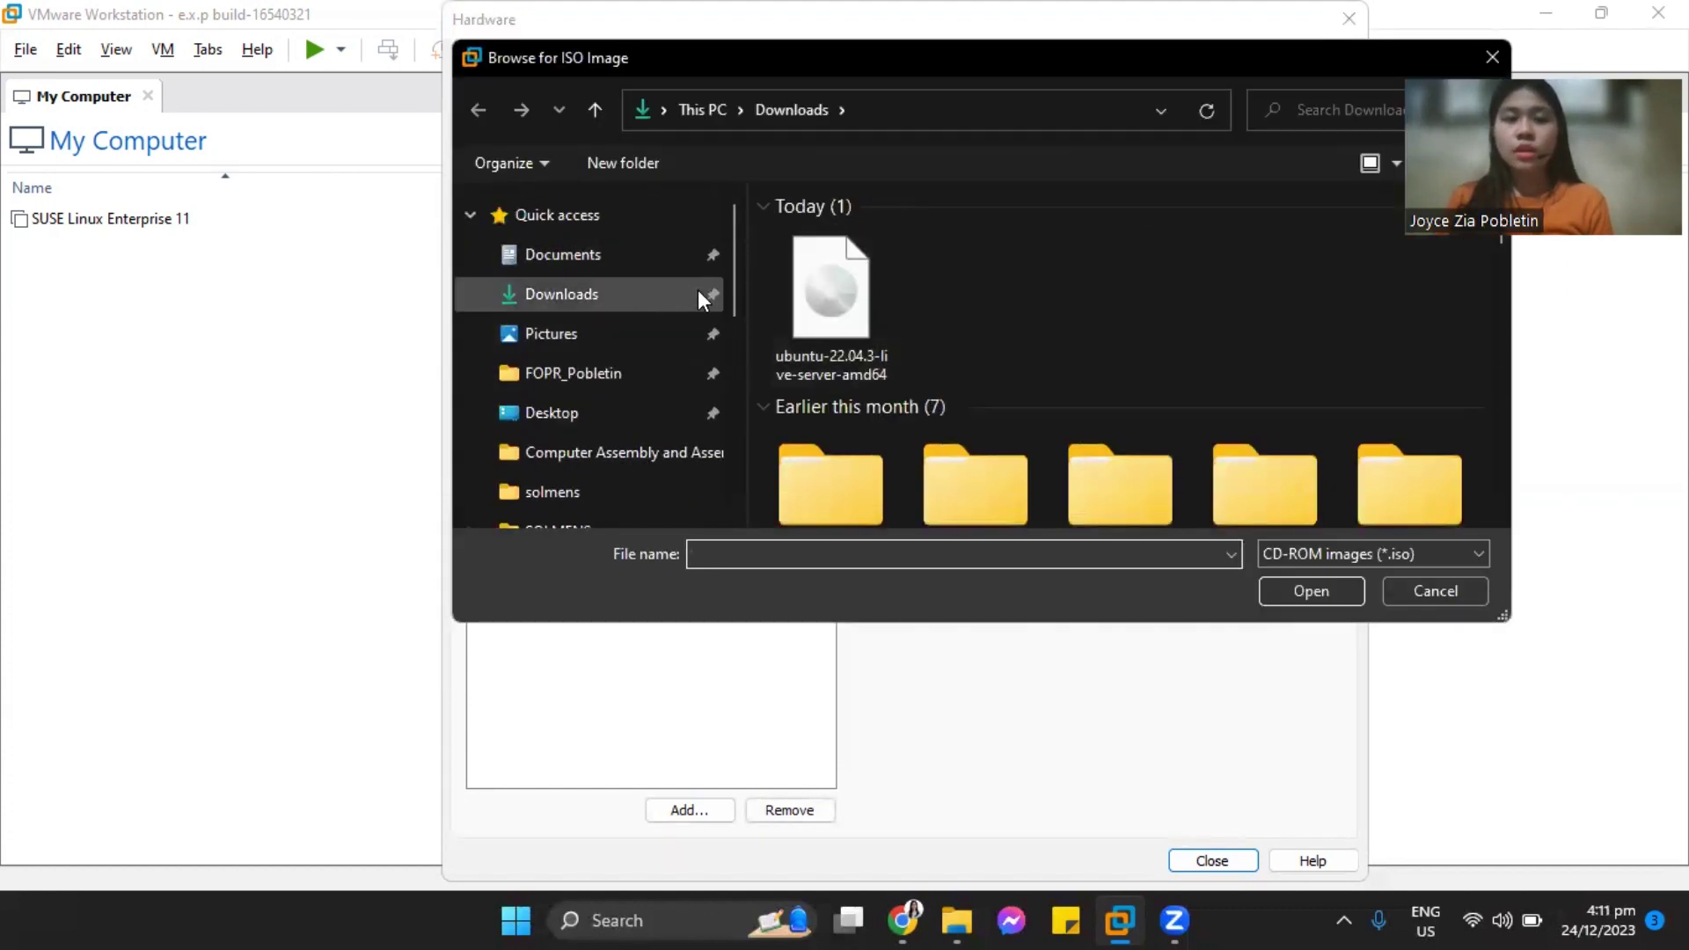
left_click(855, 283)
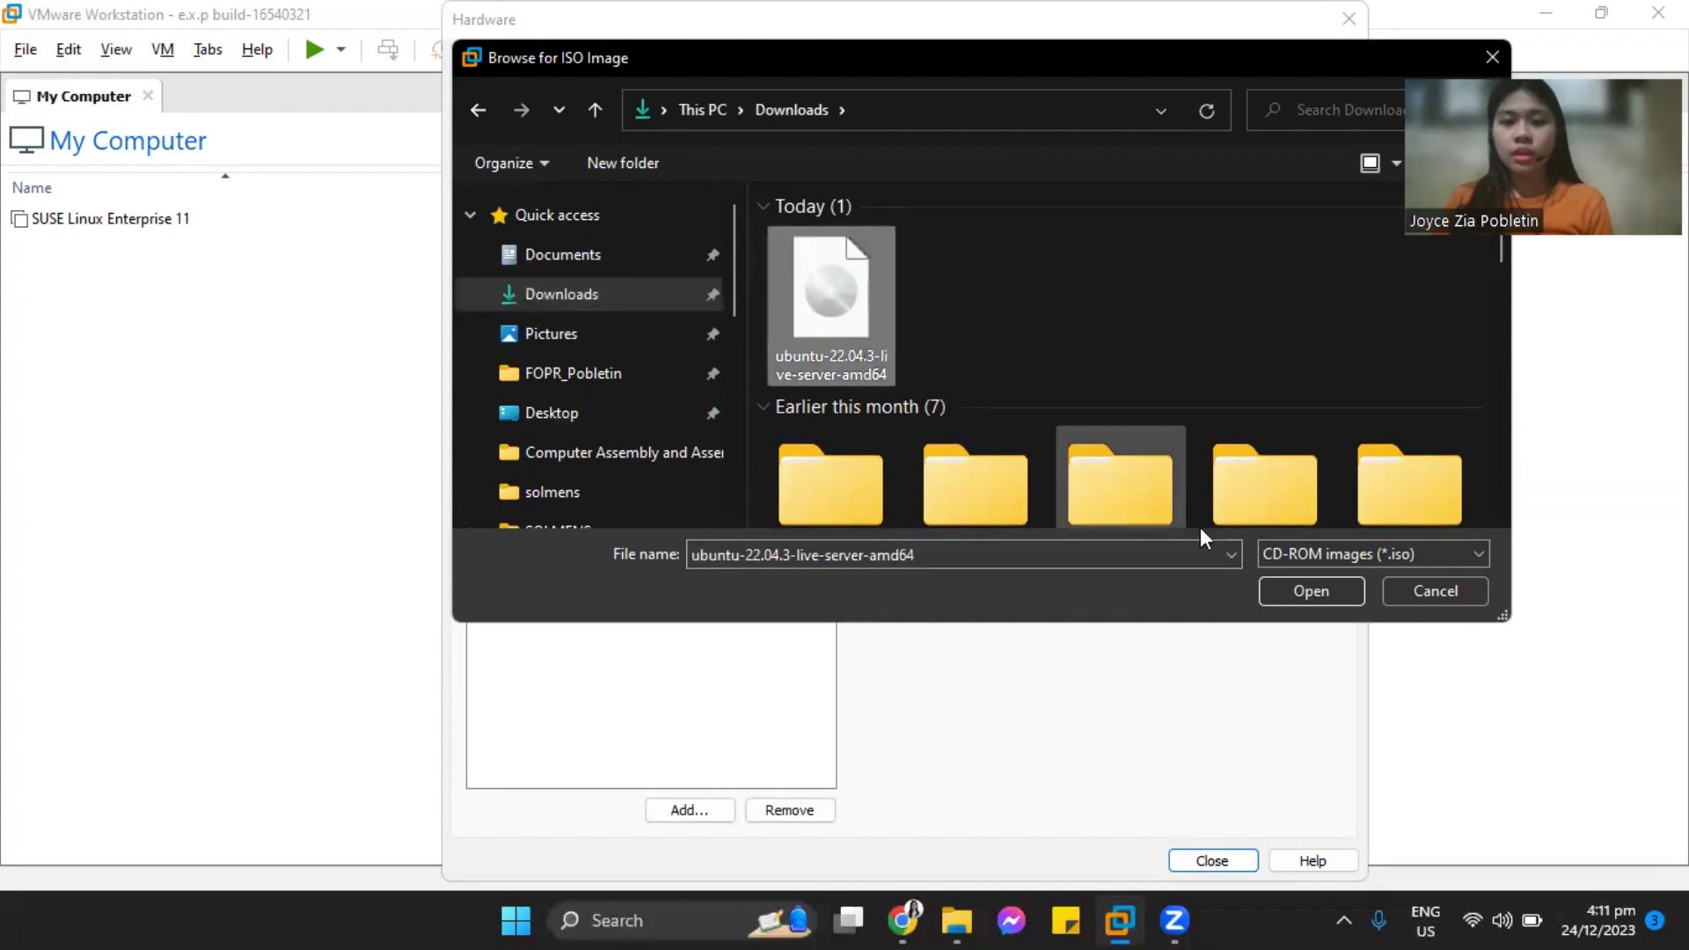
left_click(1311, 591)
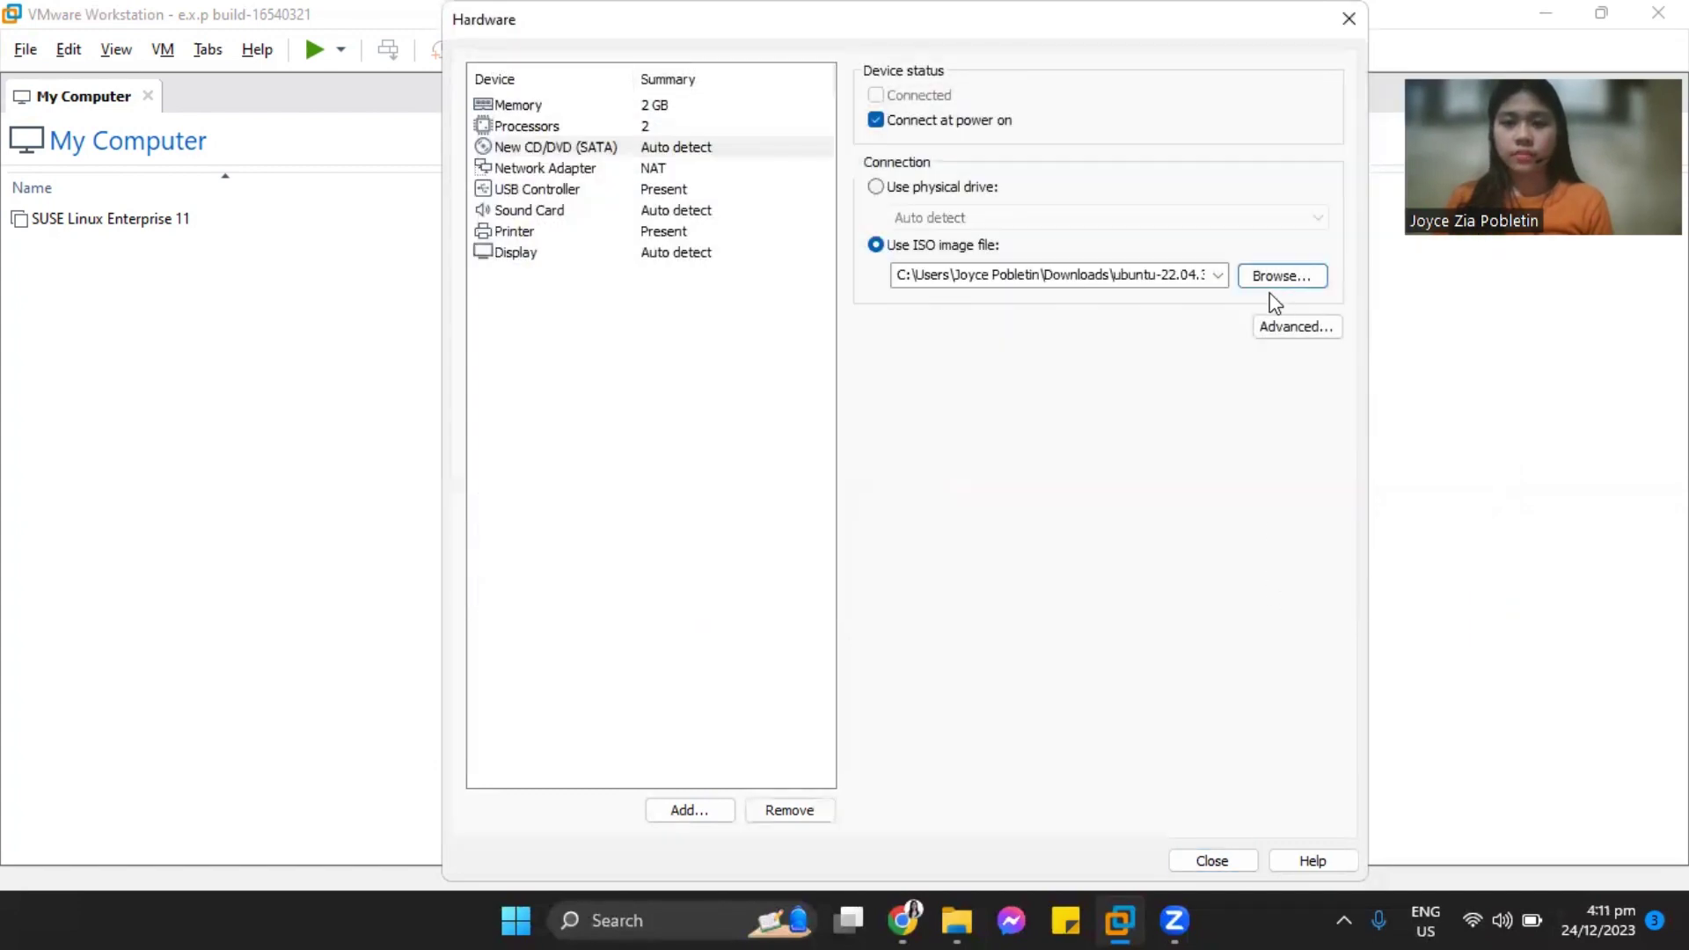
left_click(581, 171)
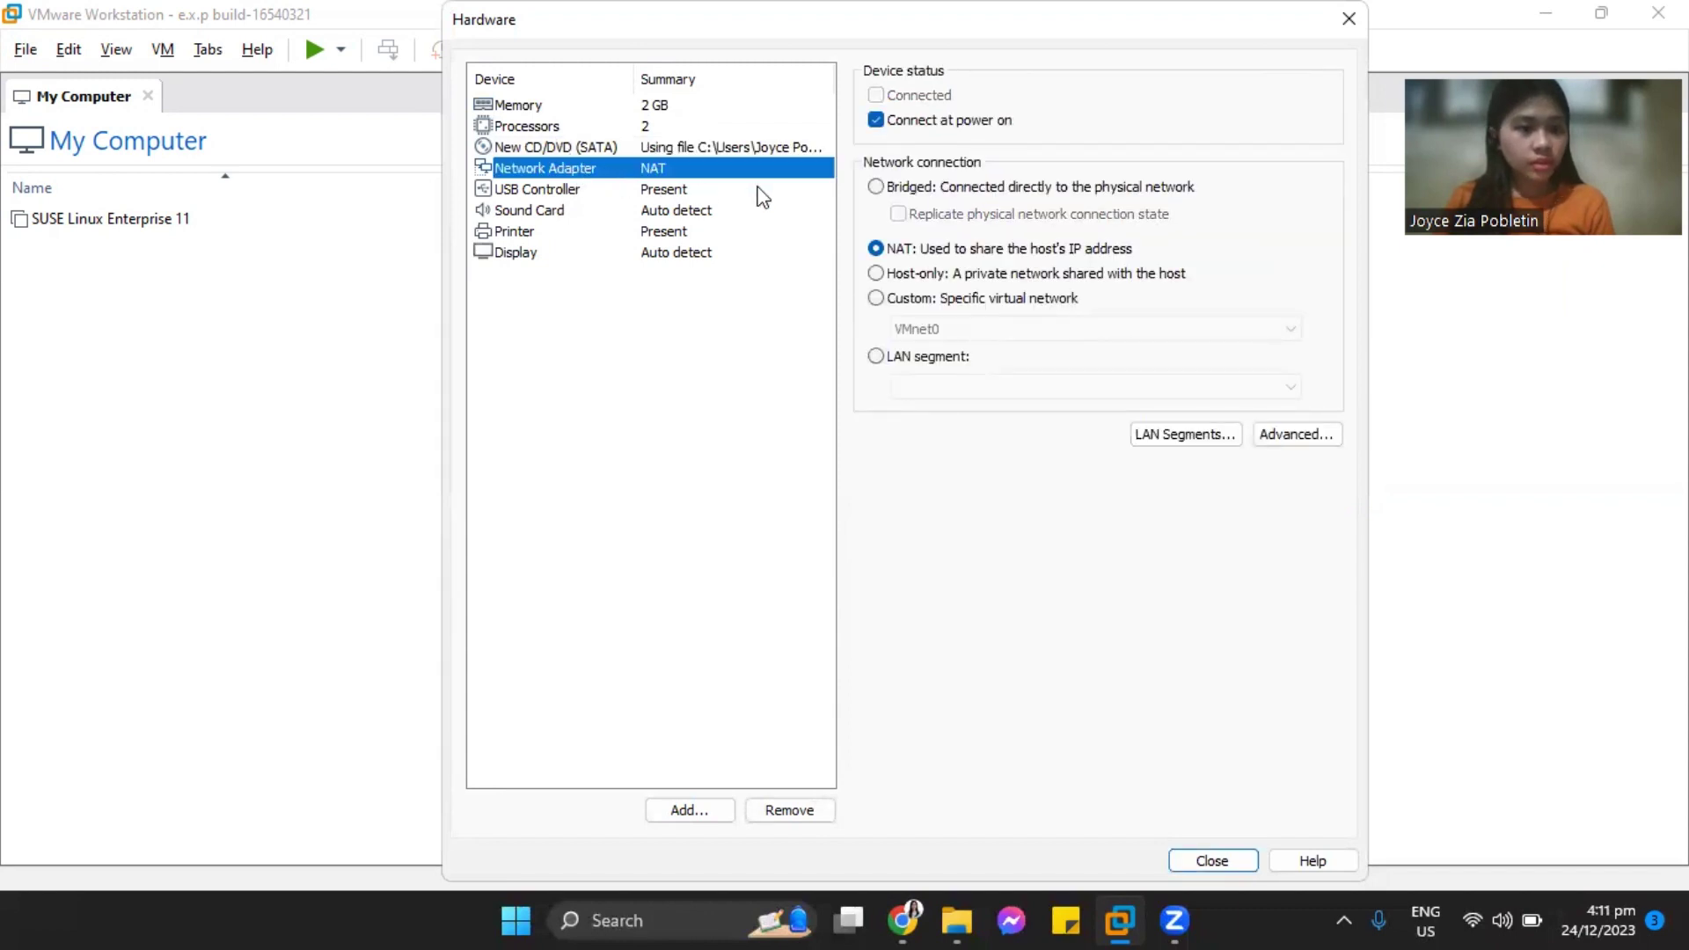
Remove the USB controller, sound card and printer from the VM hardware
left_click(643, 189)
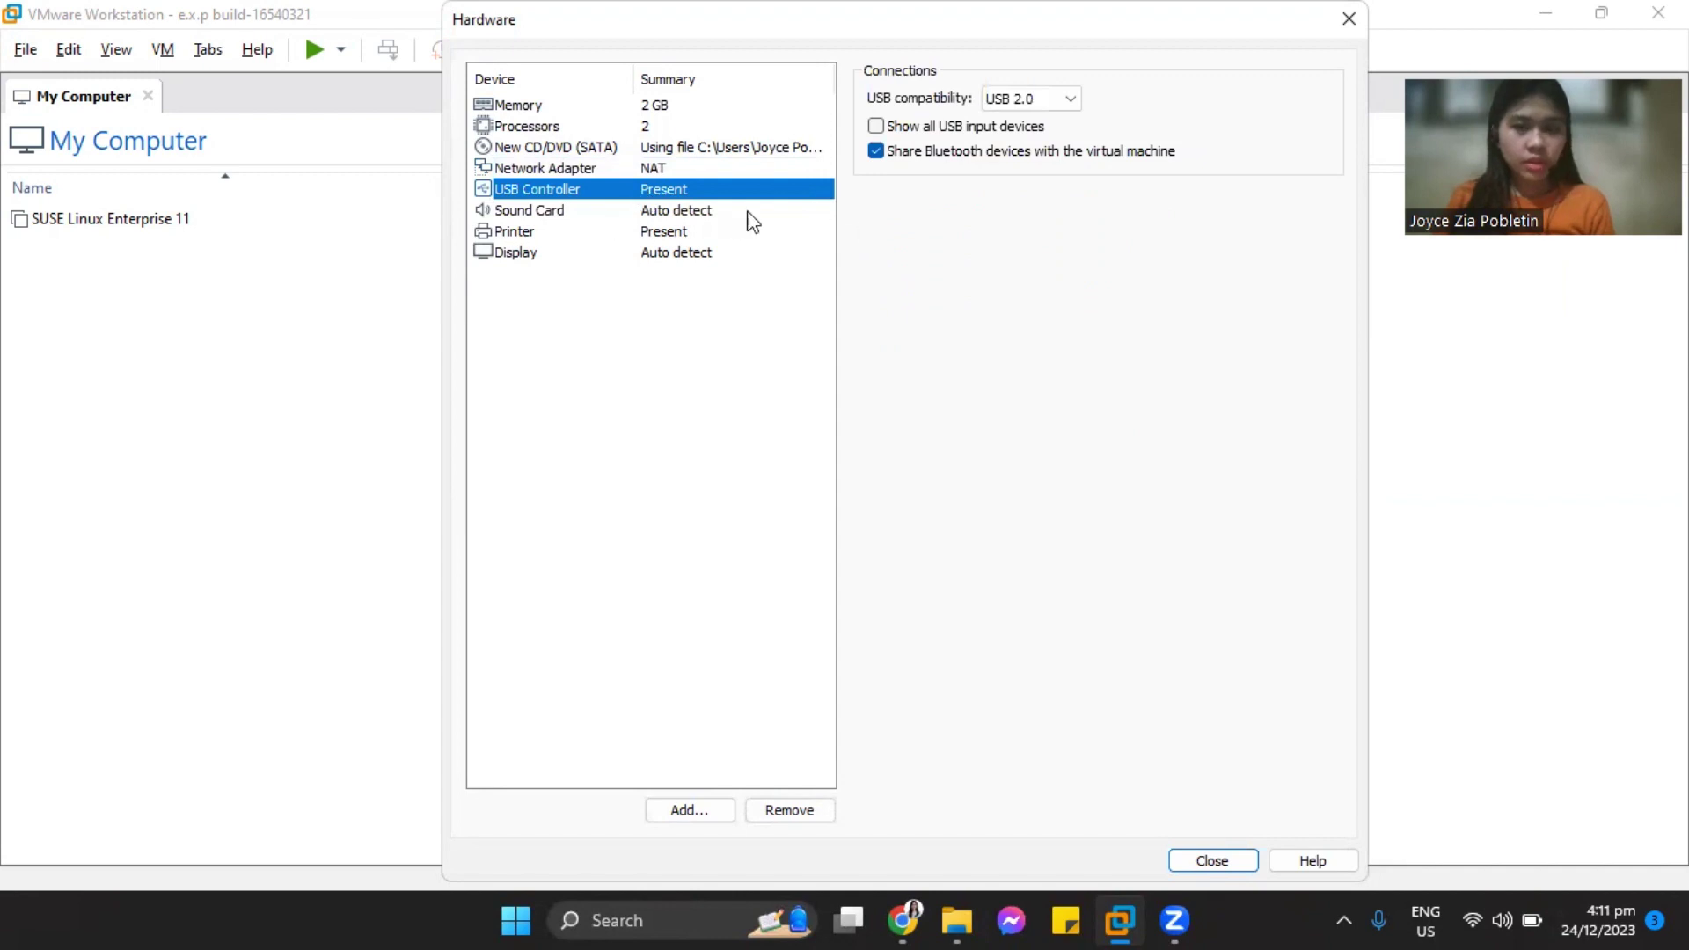
left_click(803, 816)
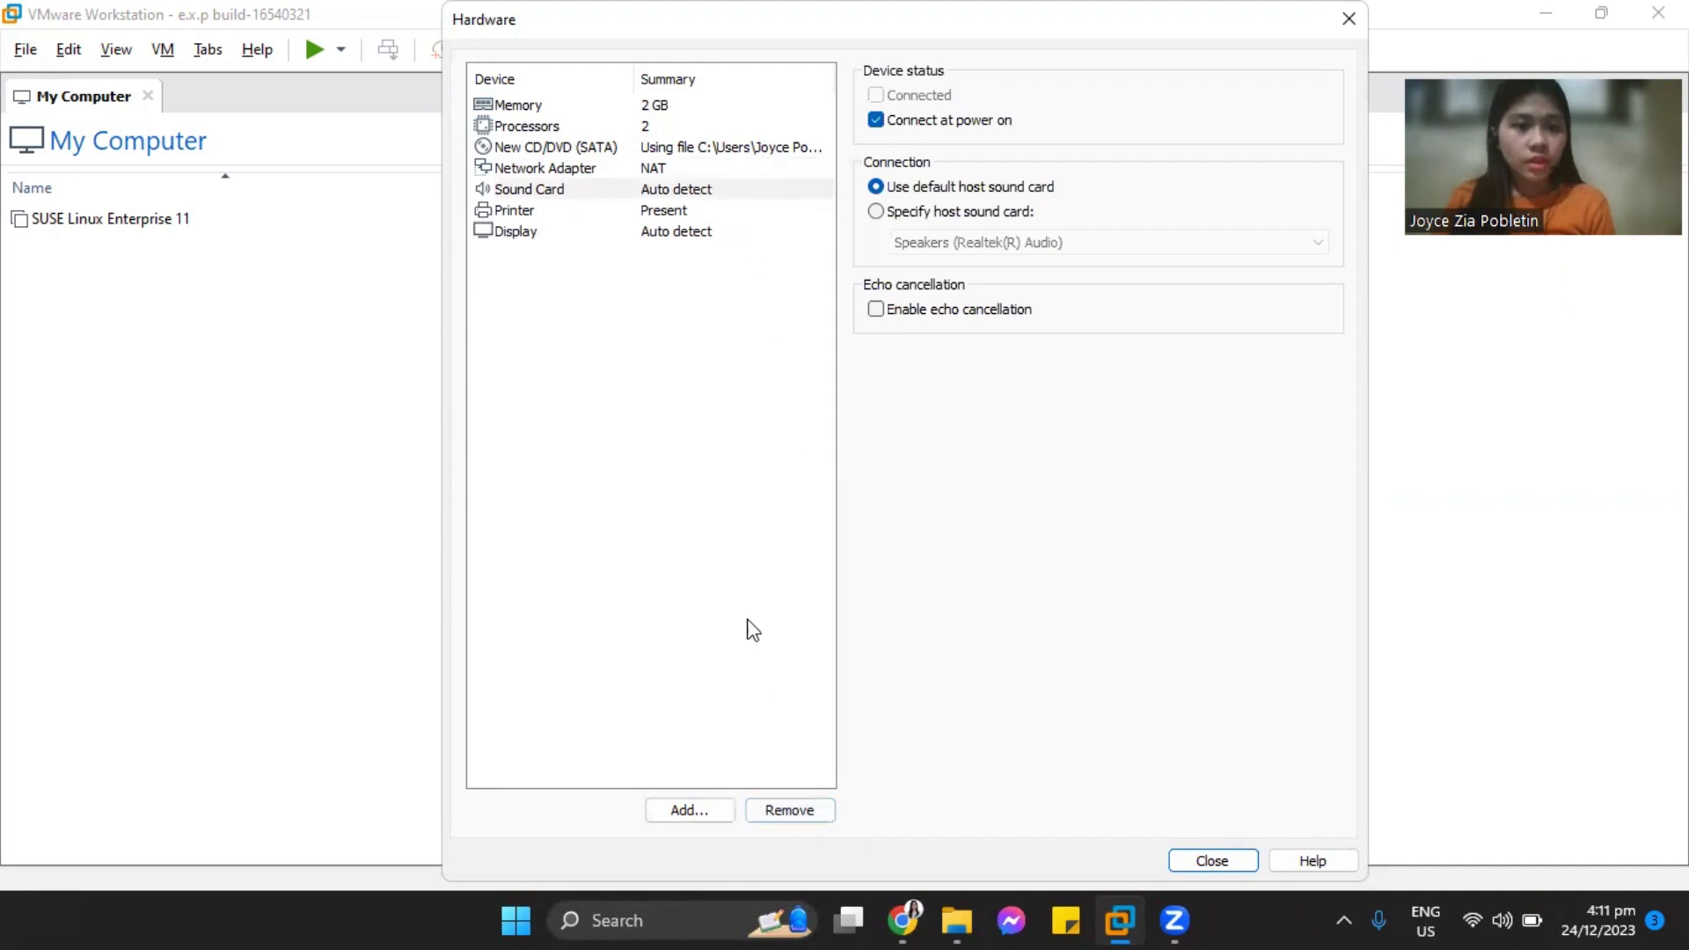
left_click(788, 814)
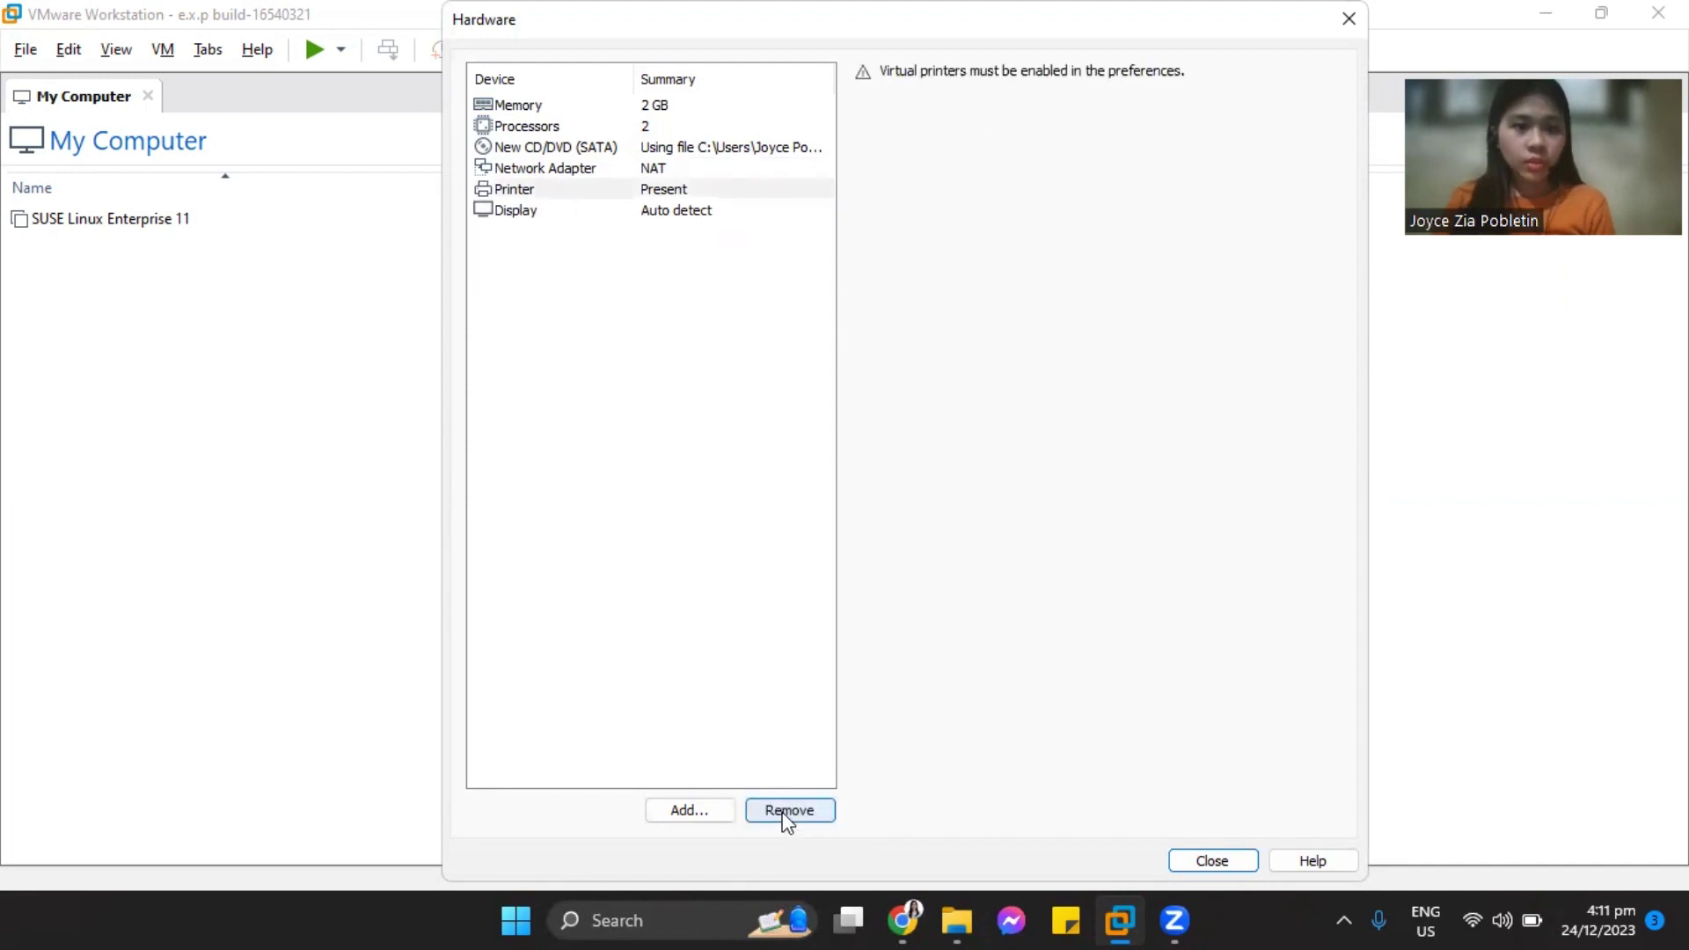
left_click(788, 814)
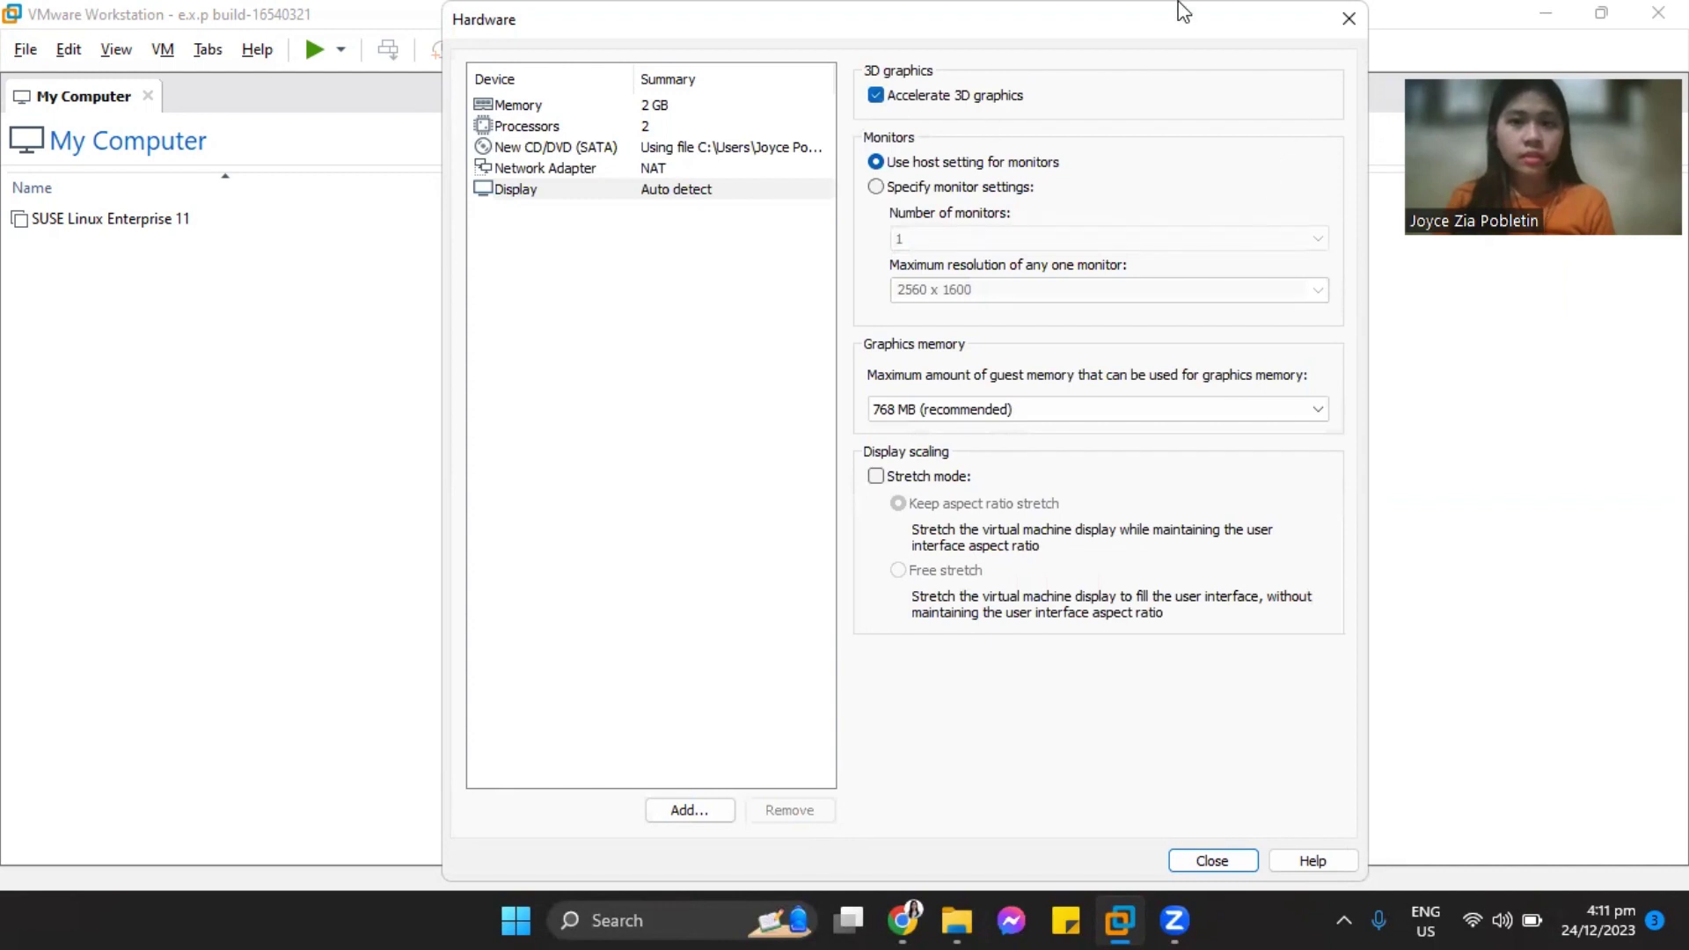
Disable 3D graphics acceleration, close the hardware settings and finish creating UbuntuServer
left_click_drag(1184, 10, 1171, 168)
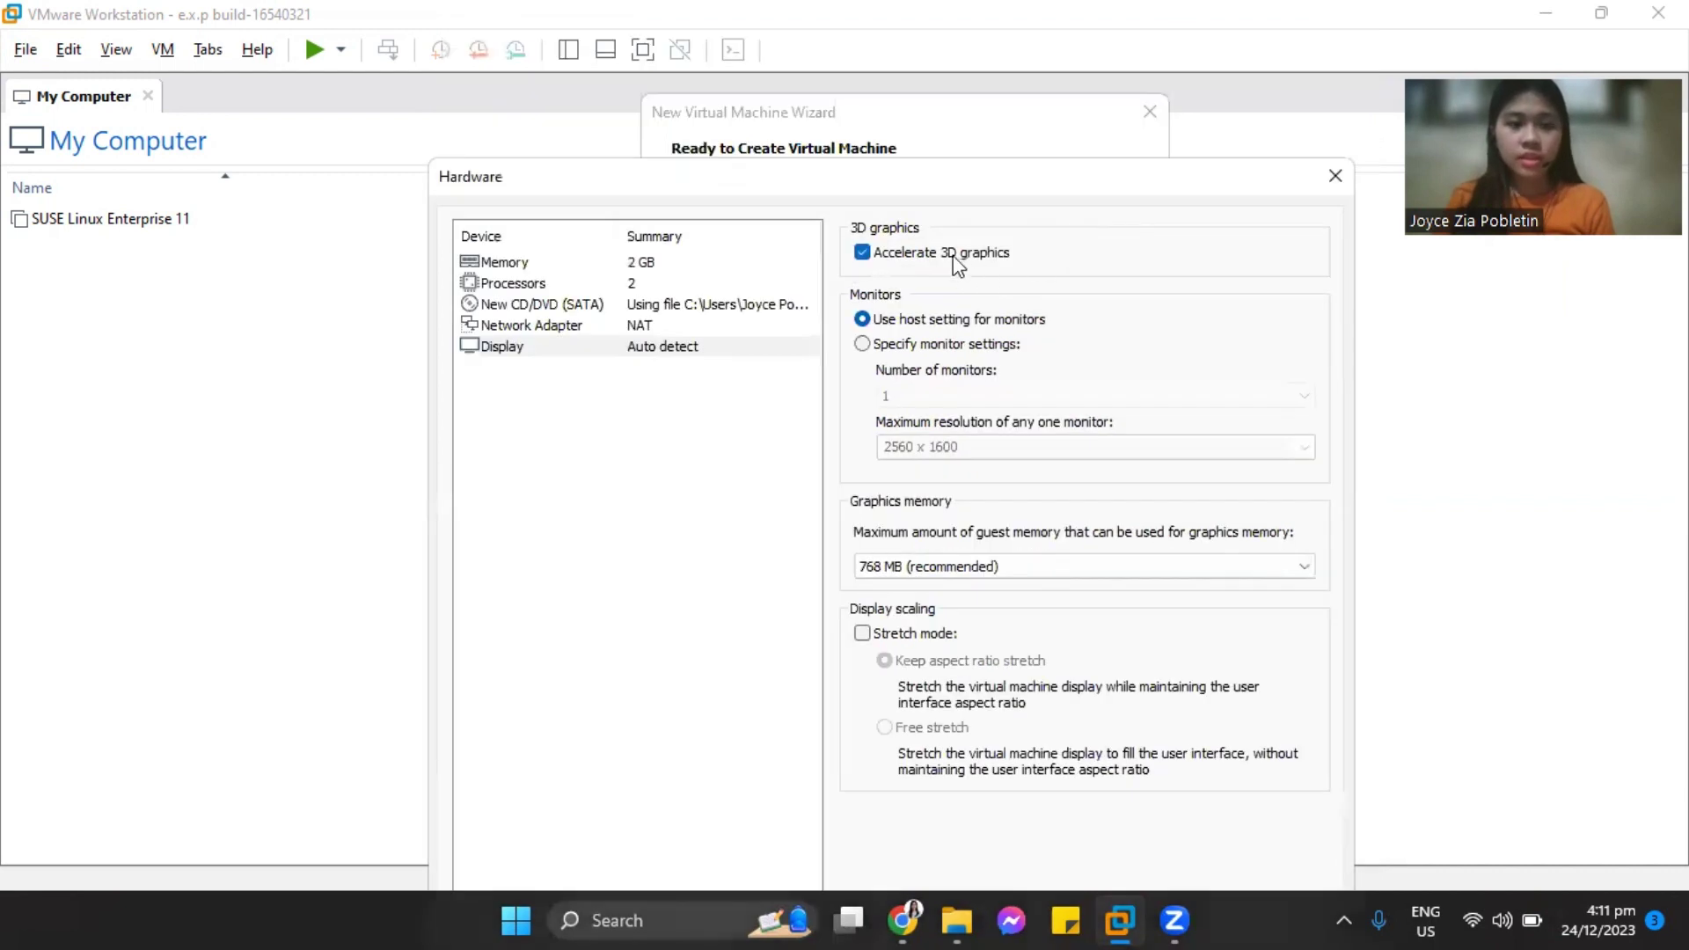
left_click(968, 255)
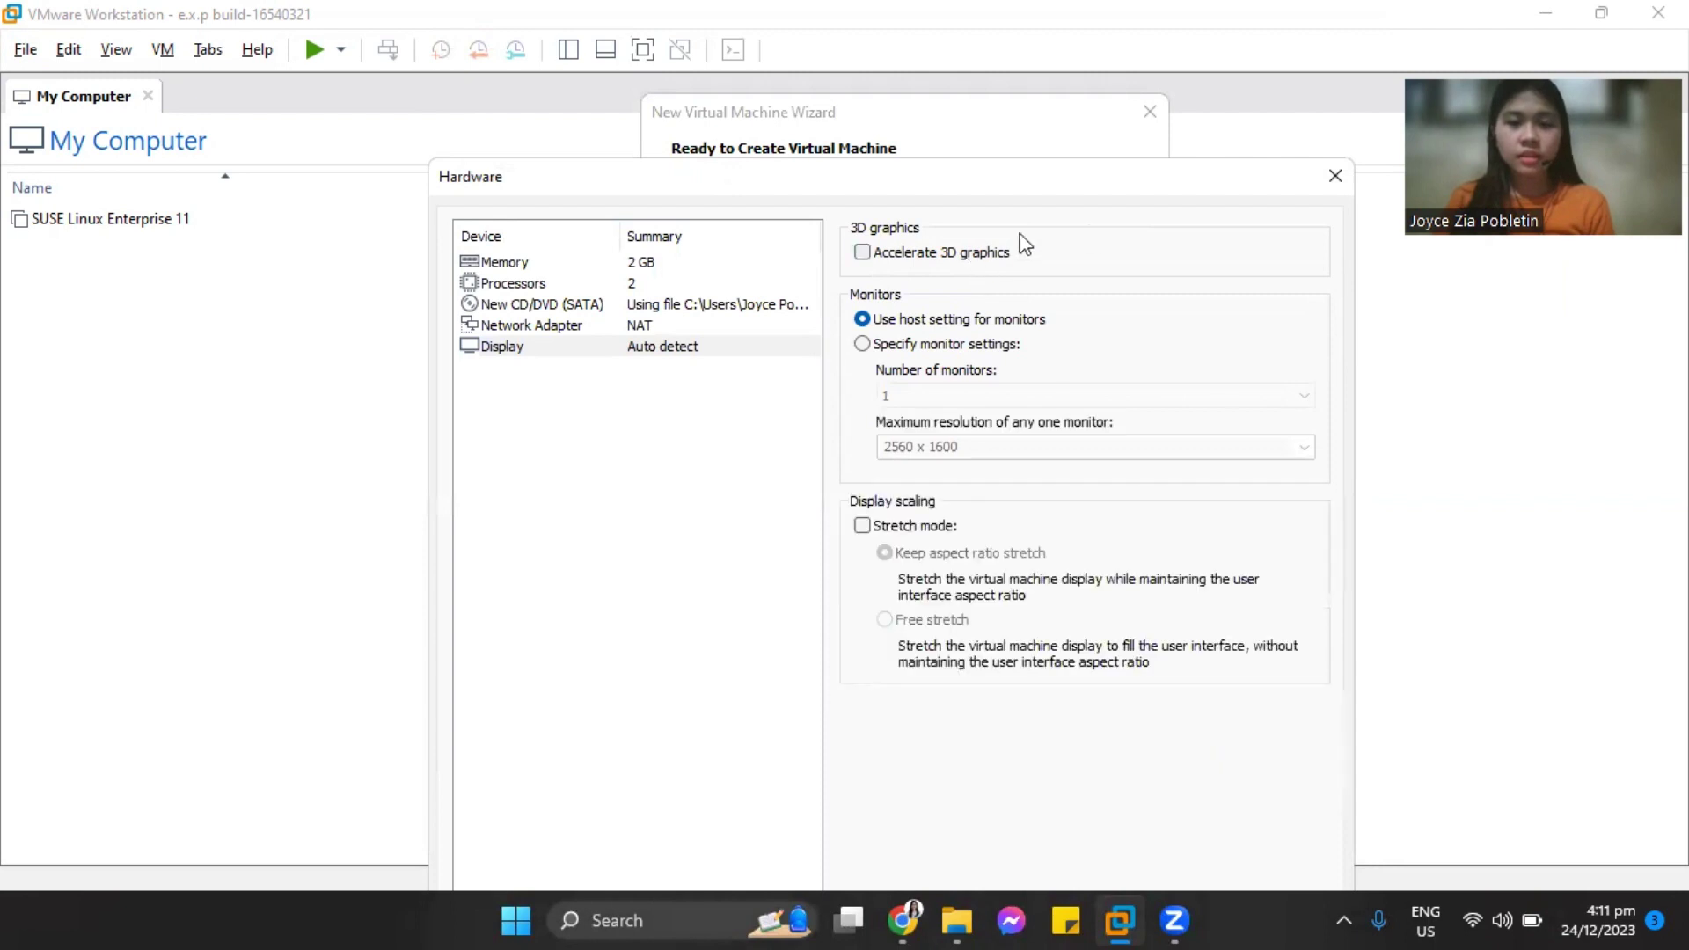
left_click_drag(1155, 172, 1201, 15)
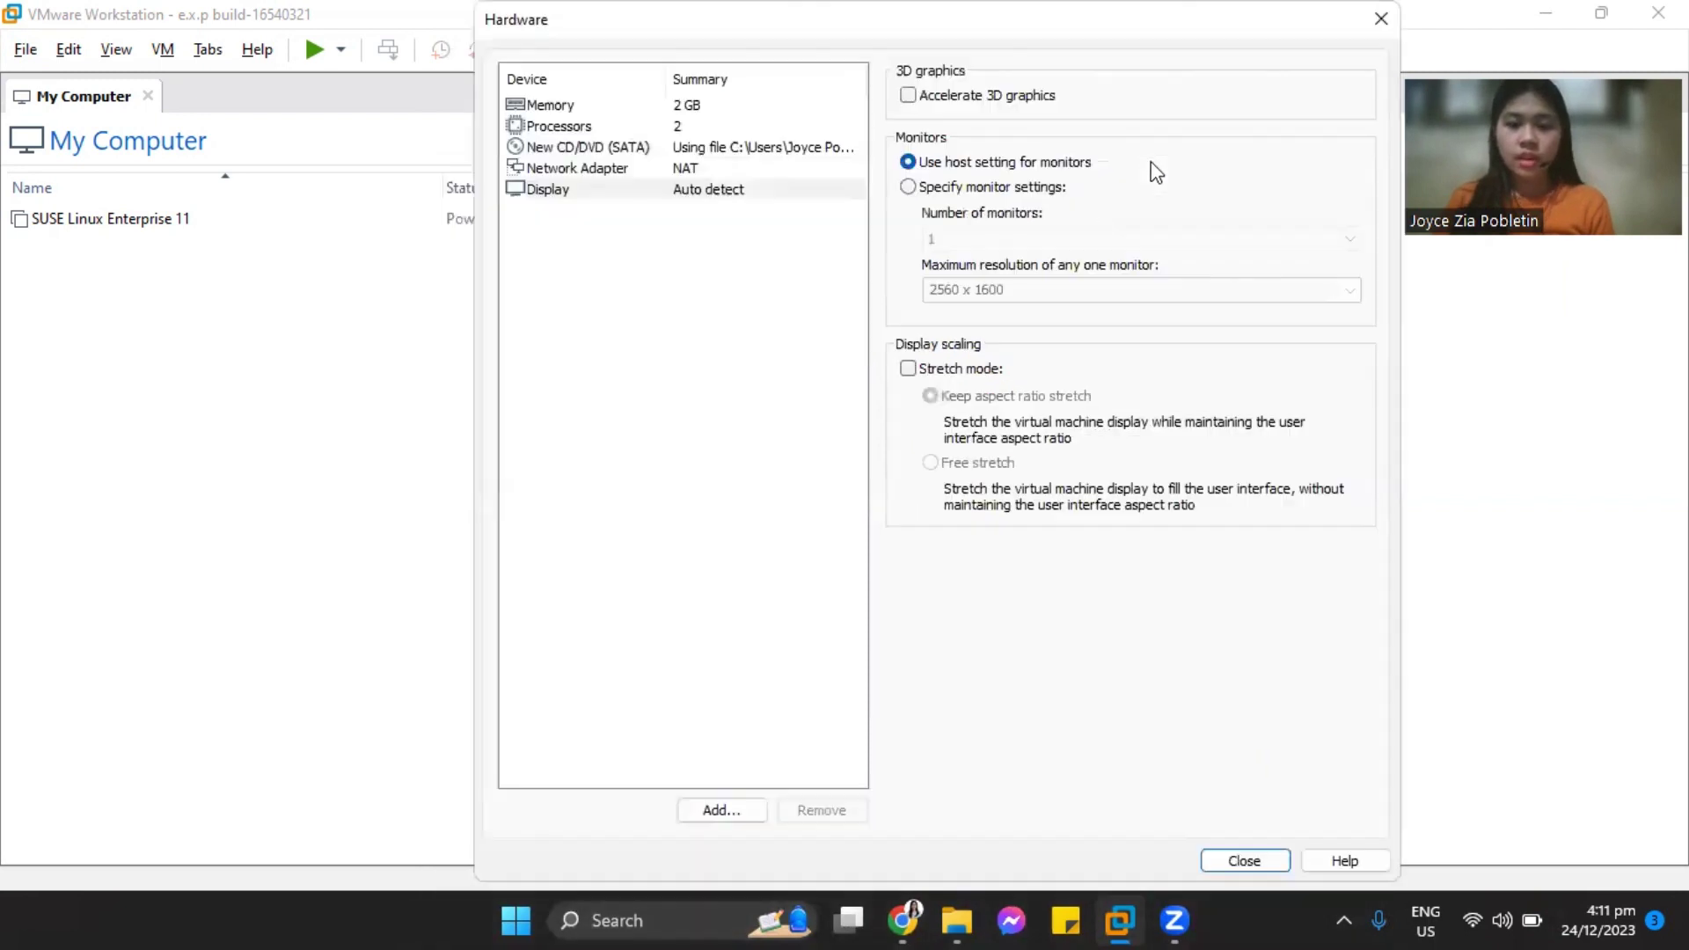
left_click(1241, 860)
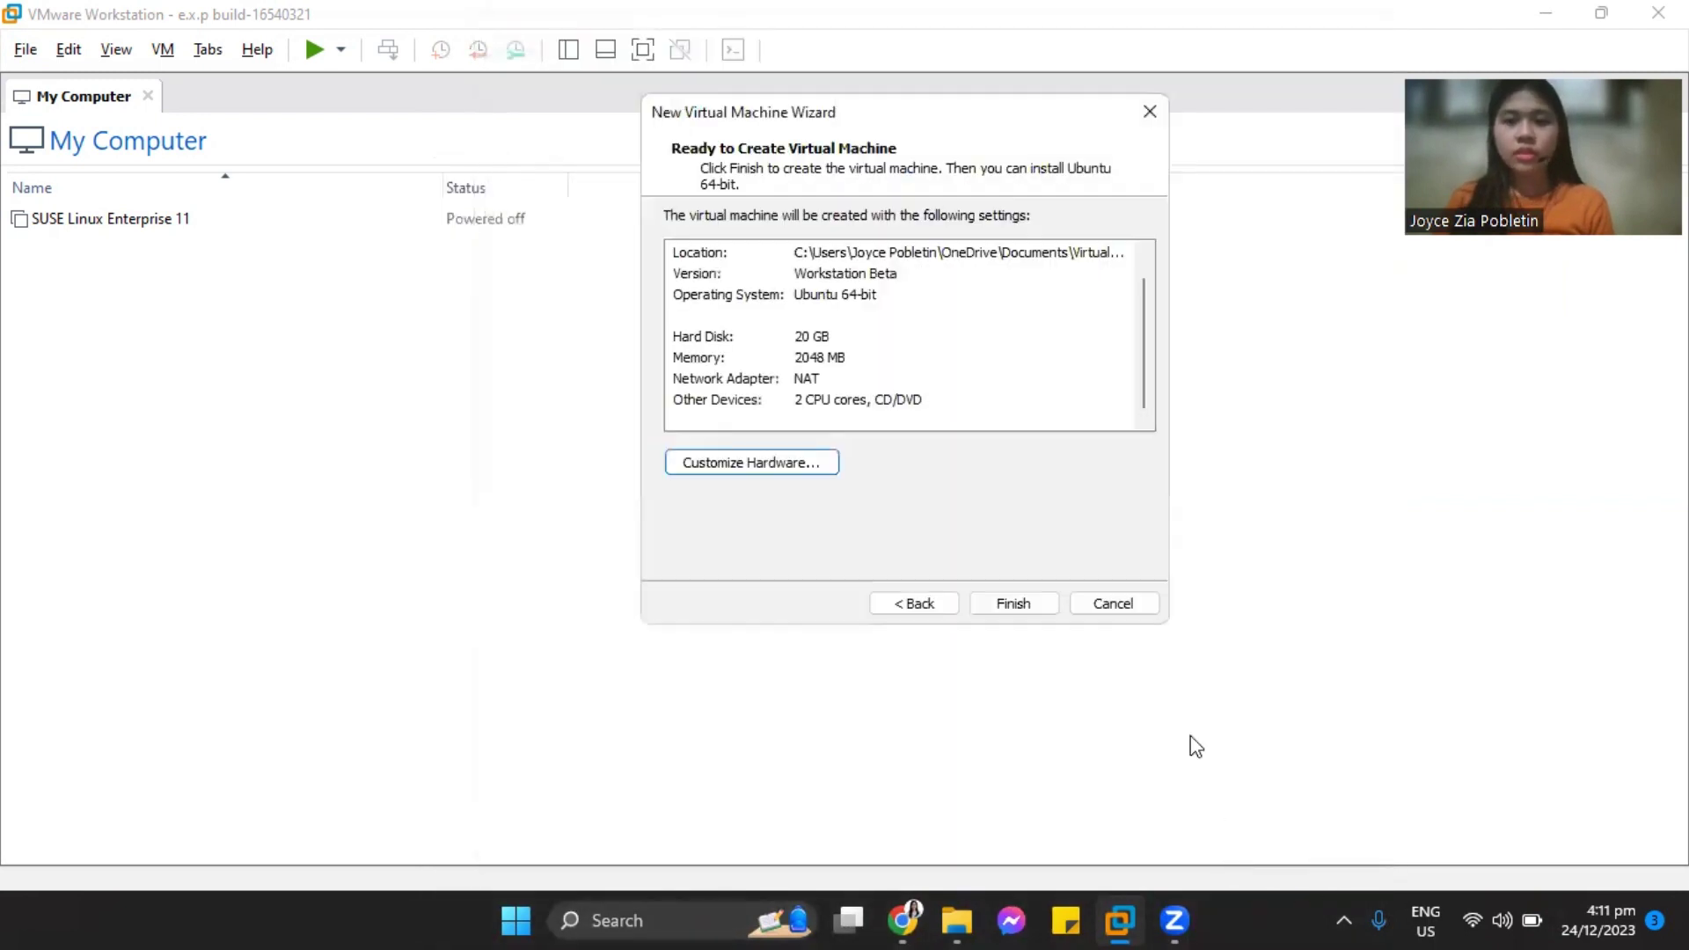
left_click(1027, 609)
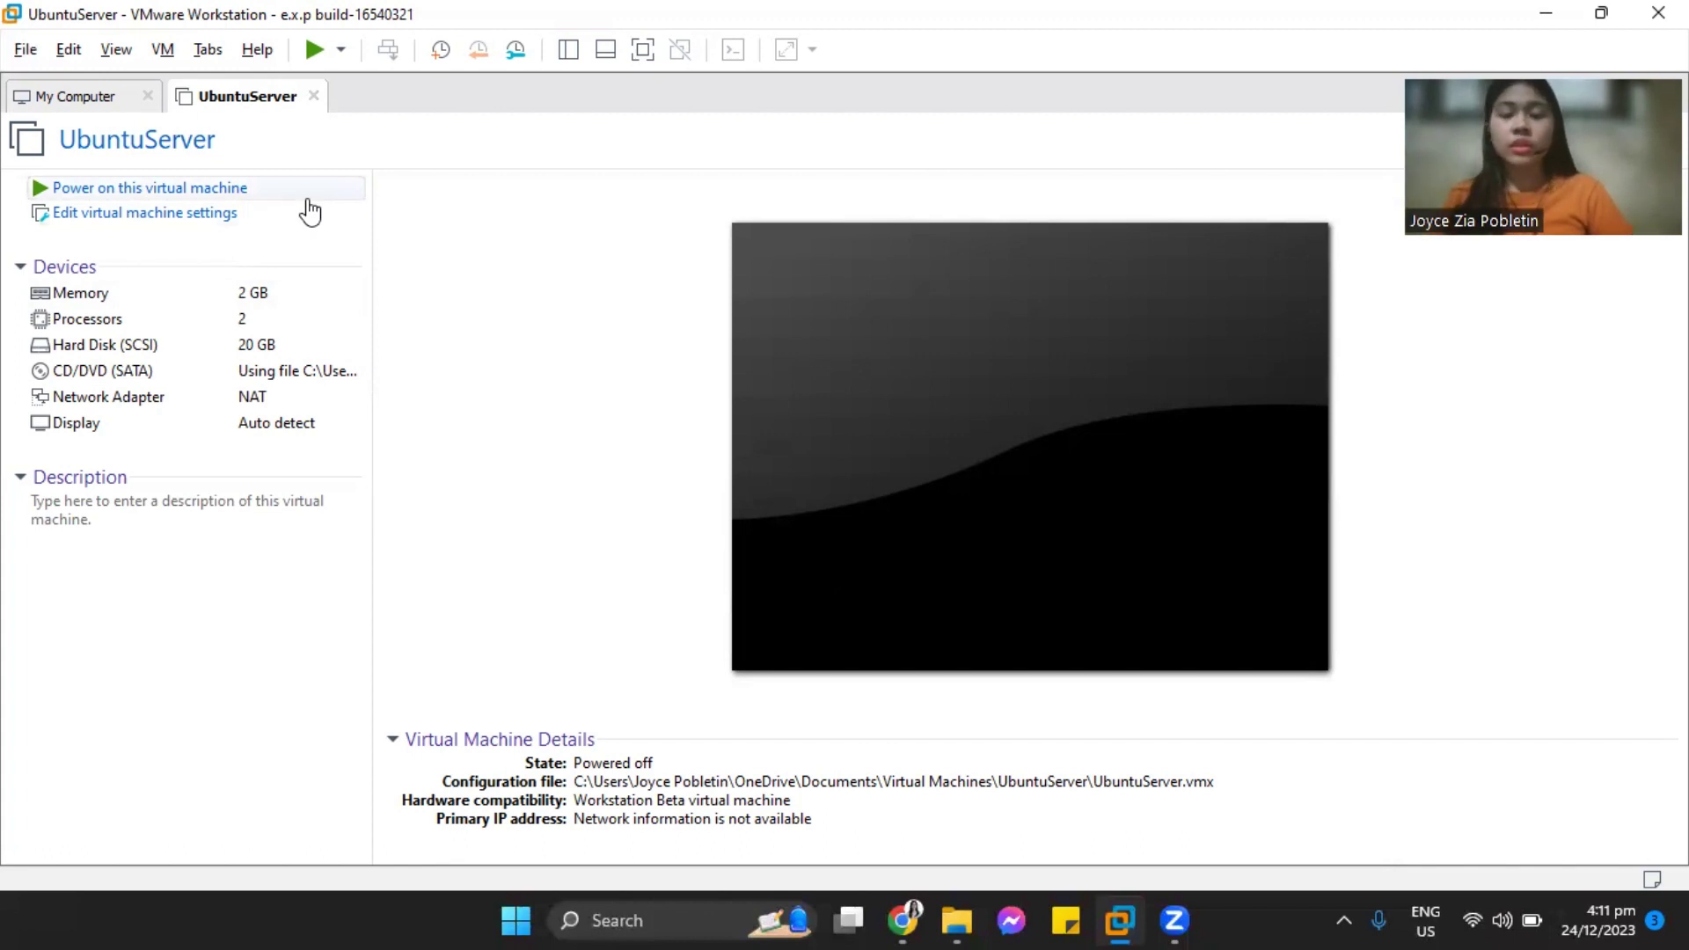
Power on UbuntuServer and dismiss the debugging and install hints
left_click(189, 193)
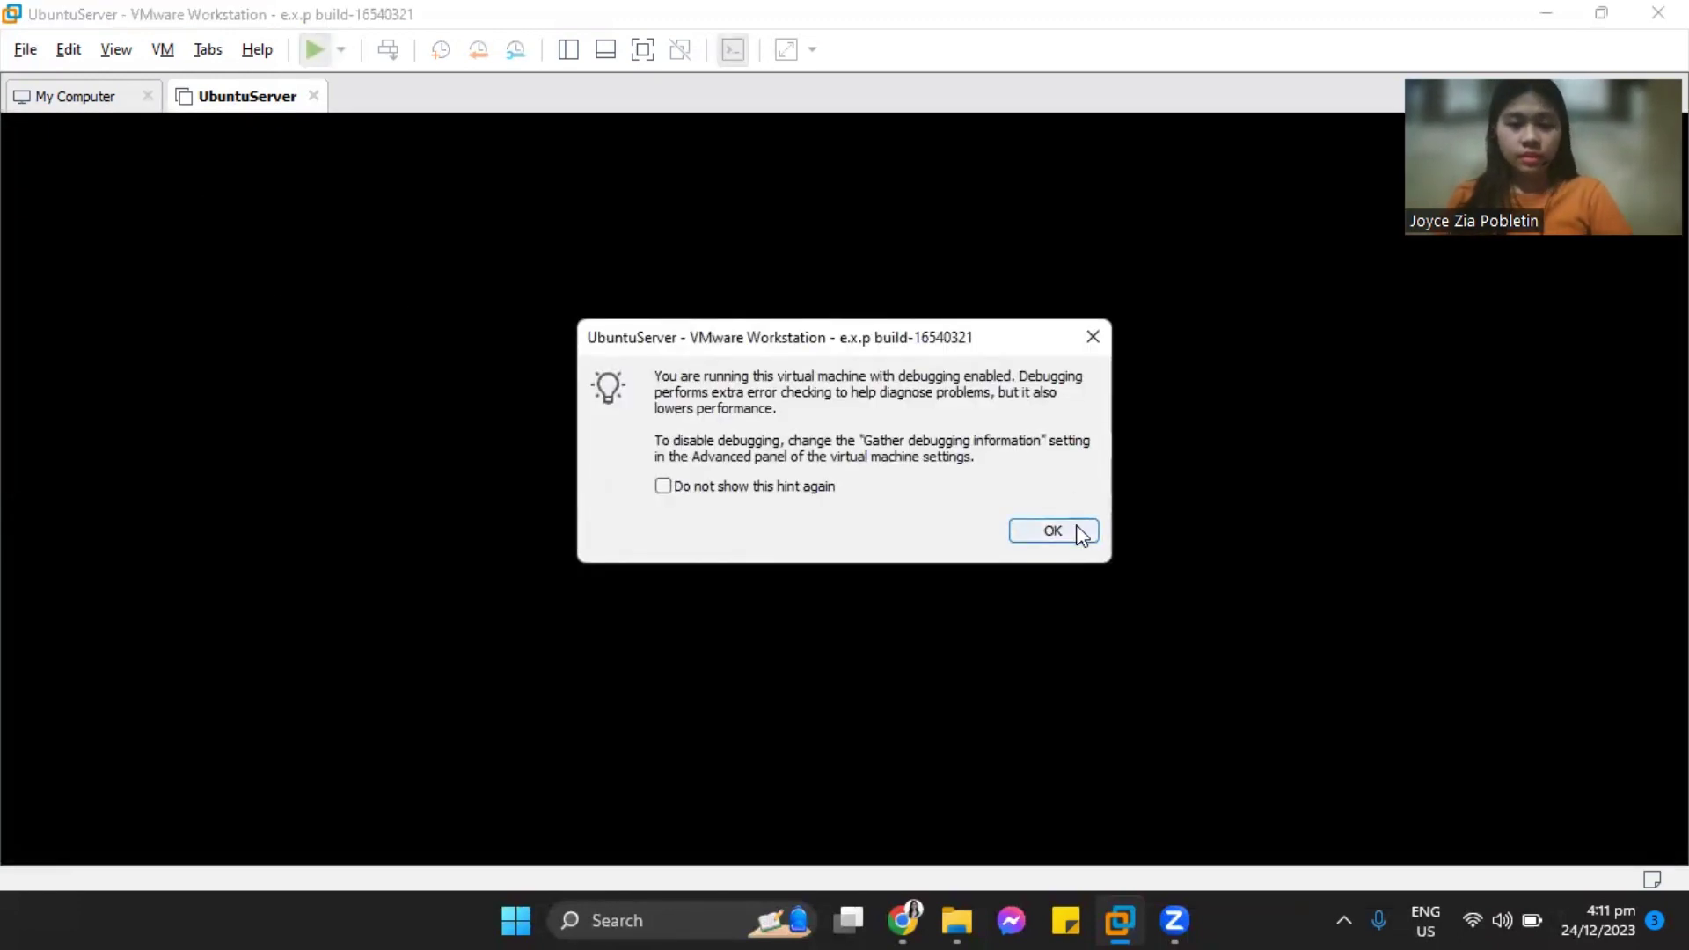
left_click(1095, 338)
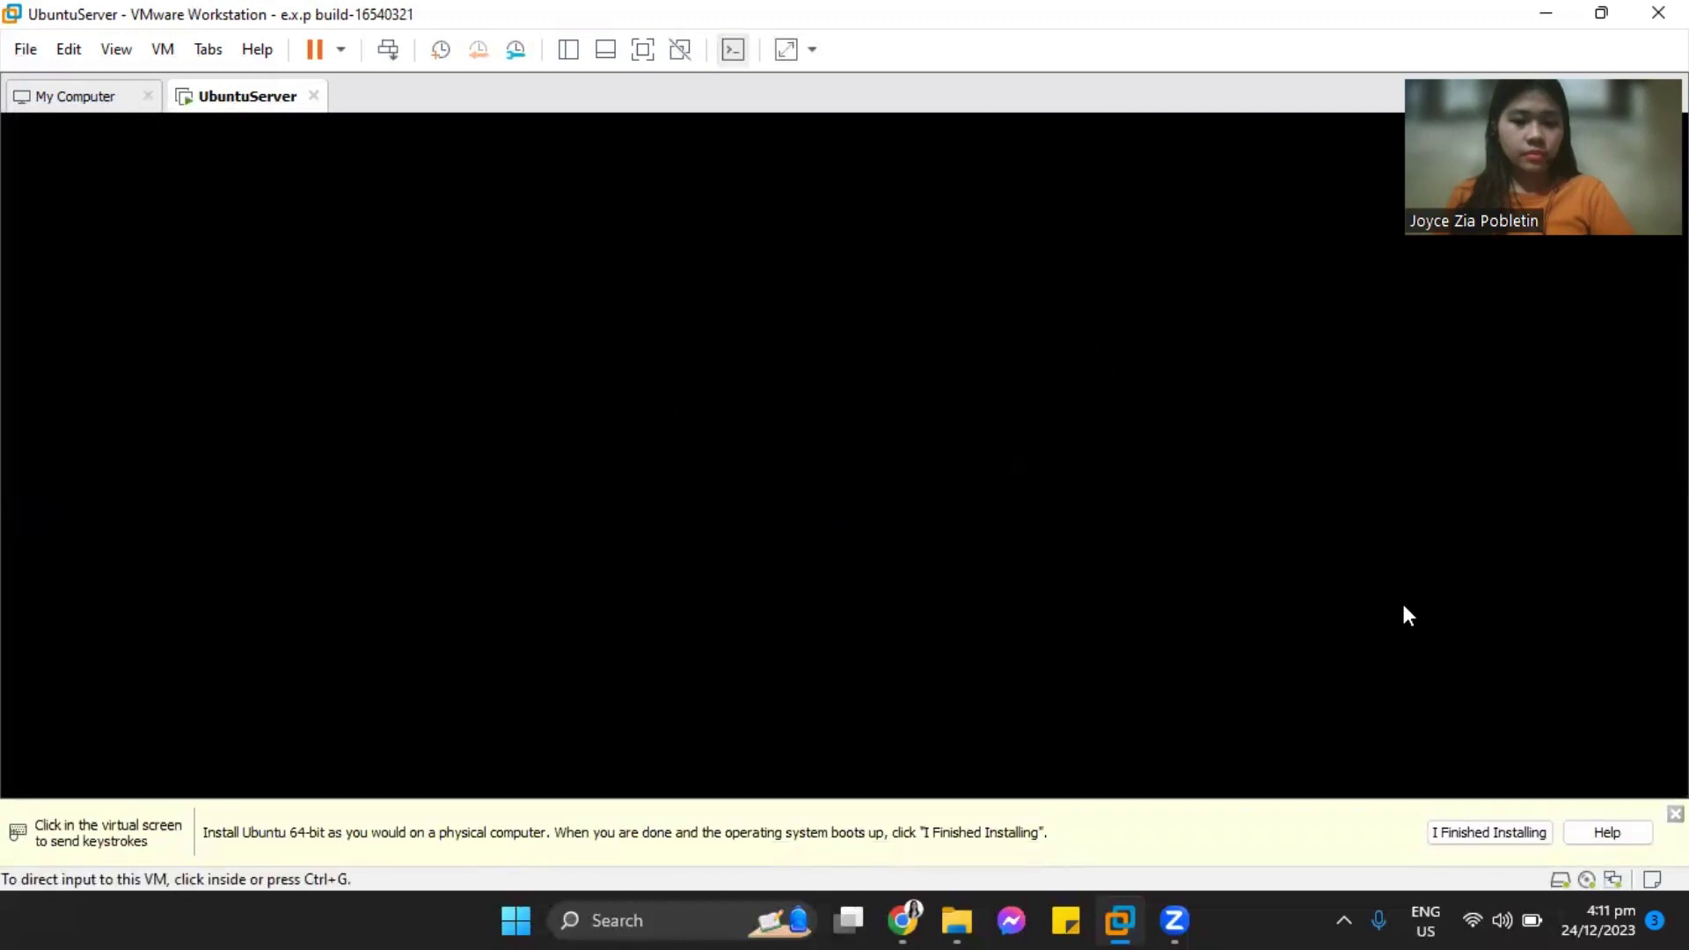
left_click(1675, 813)
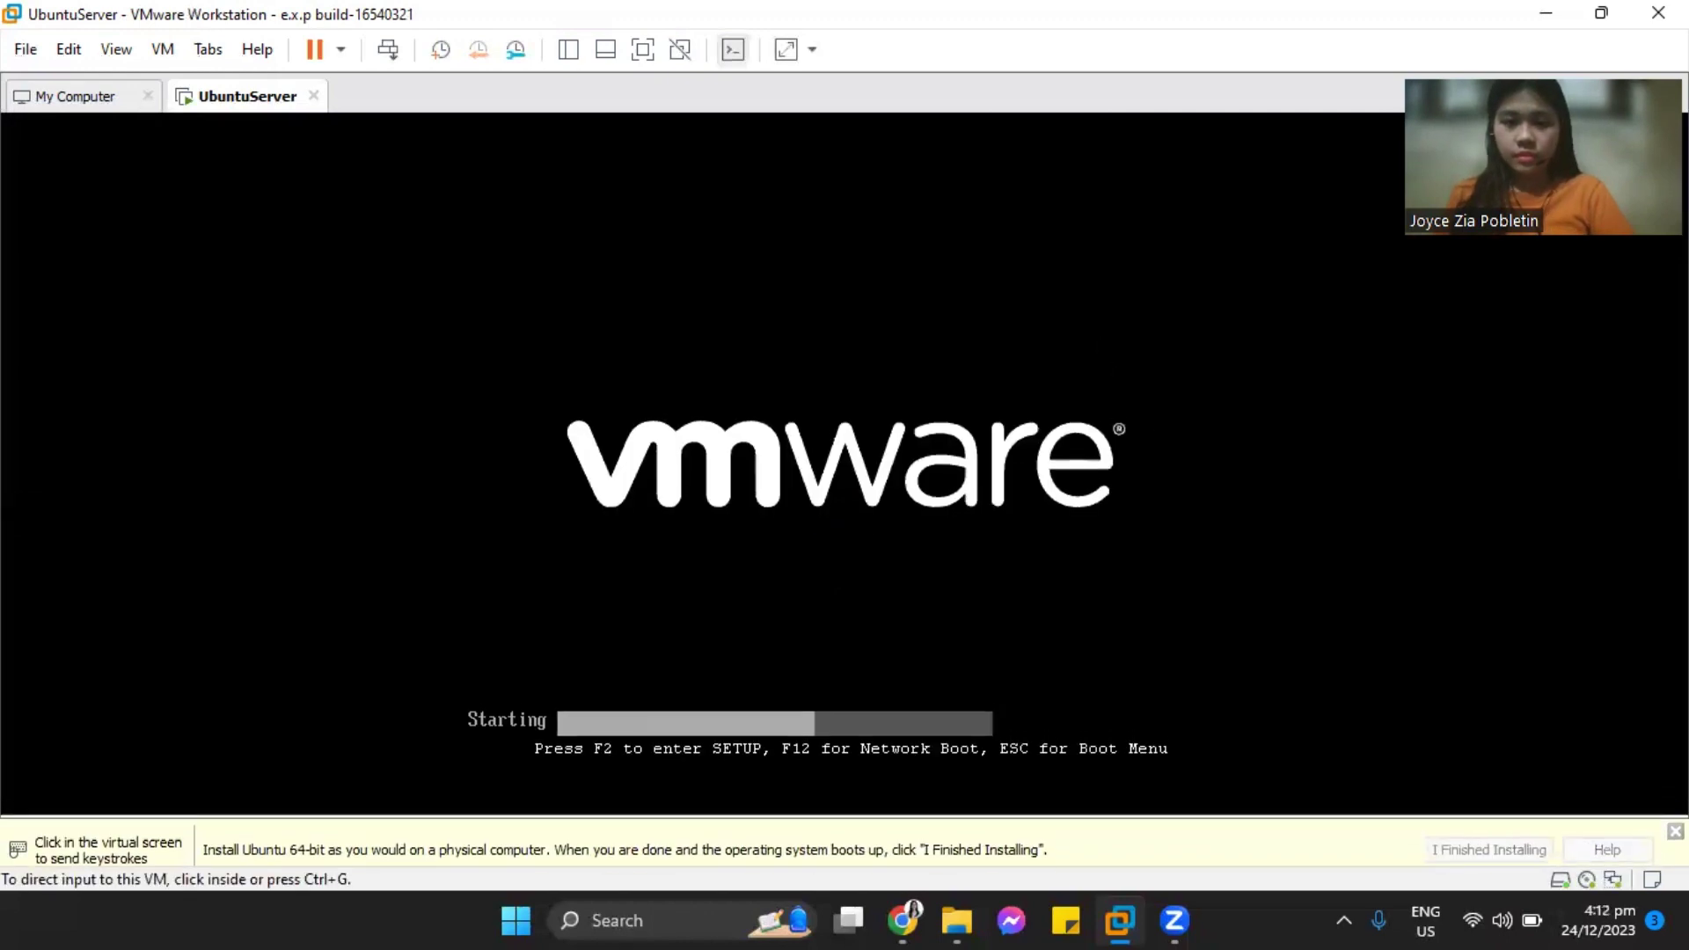
Switch the virtual machine display to full screen from the View menu
left_click(162, 50)
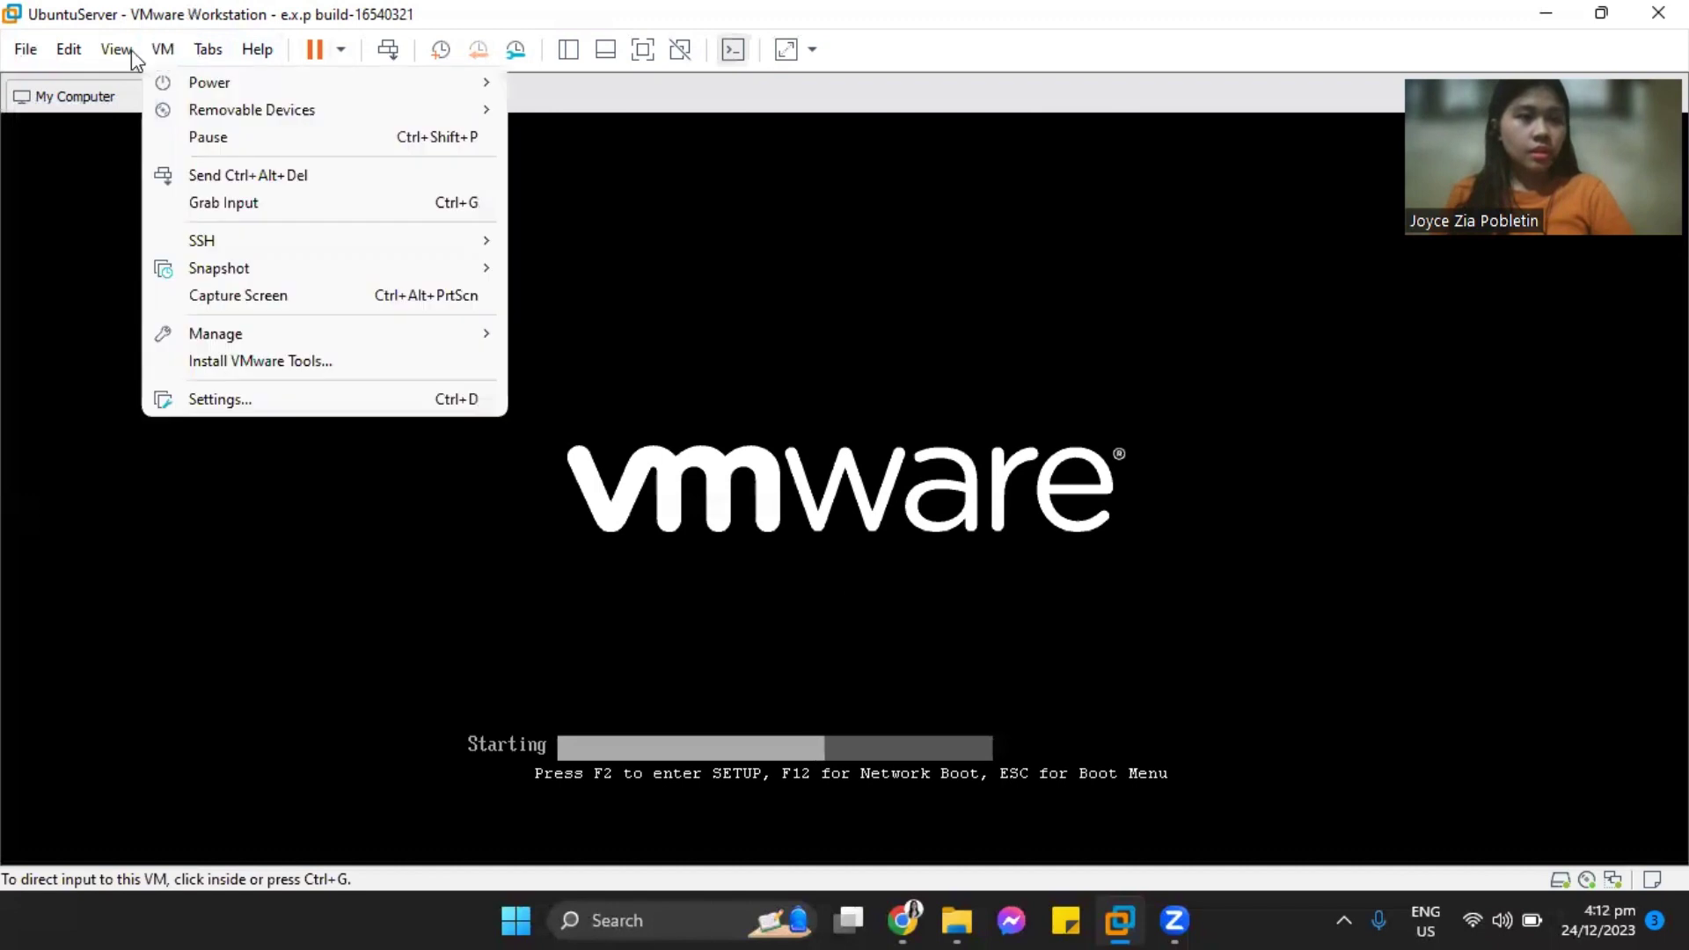
mouse_move(121, 60)
left_click(154, 84)
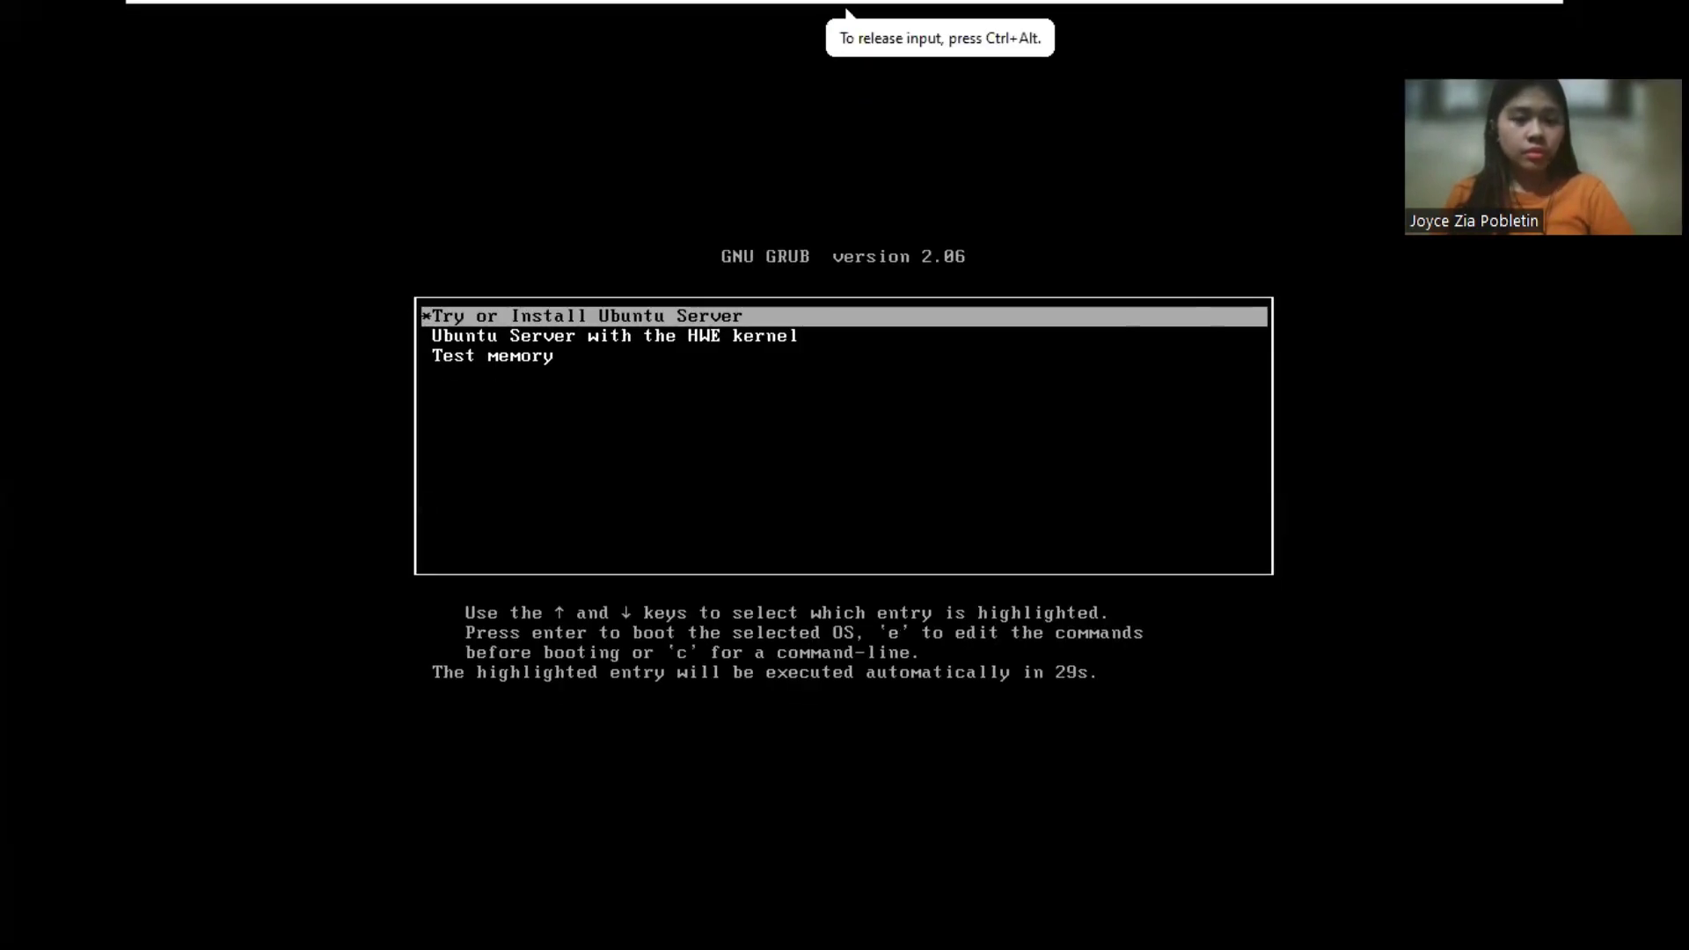
Stop the GRUB countdown, exit full screen, and boot Try or Install Ubuntu Server
key("Up")
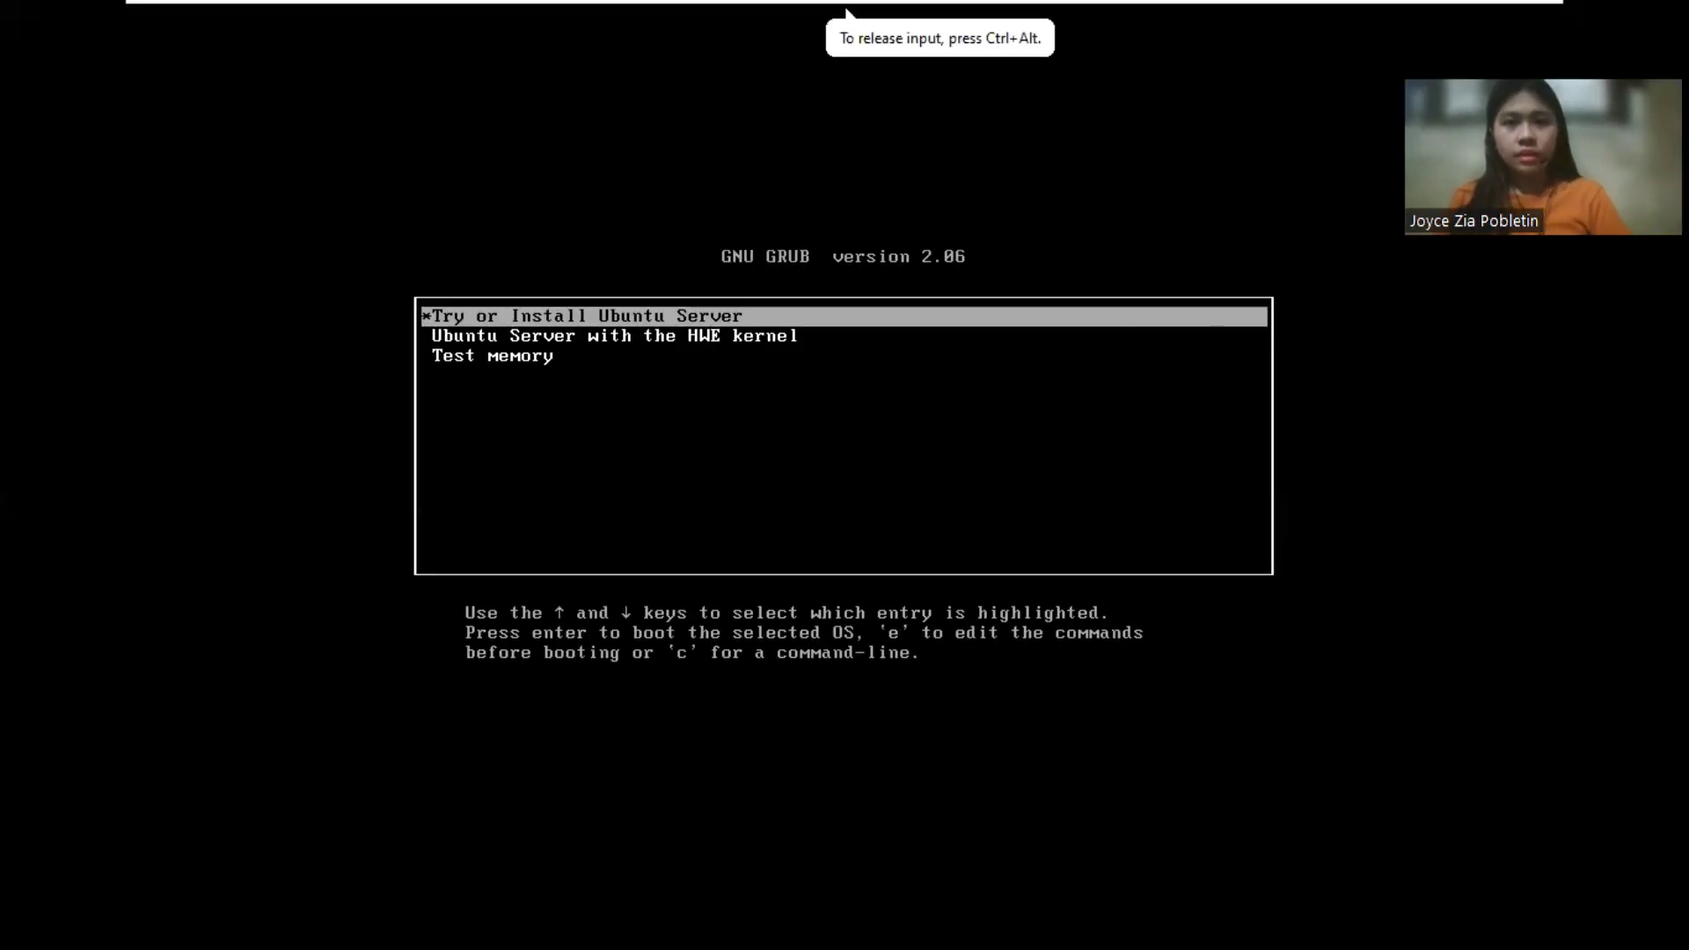
key("ctrl+alt")
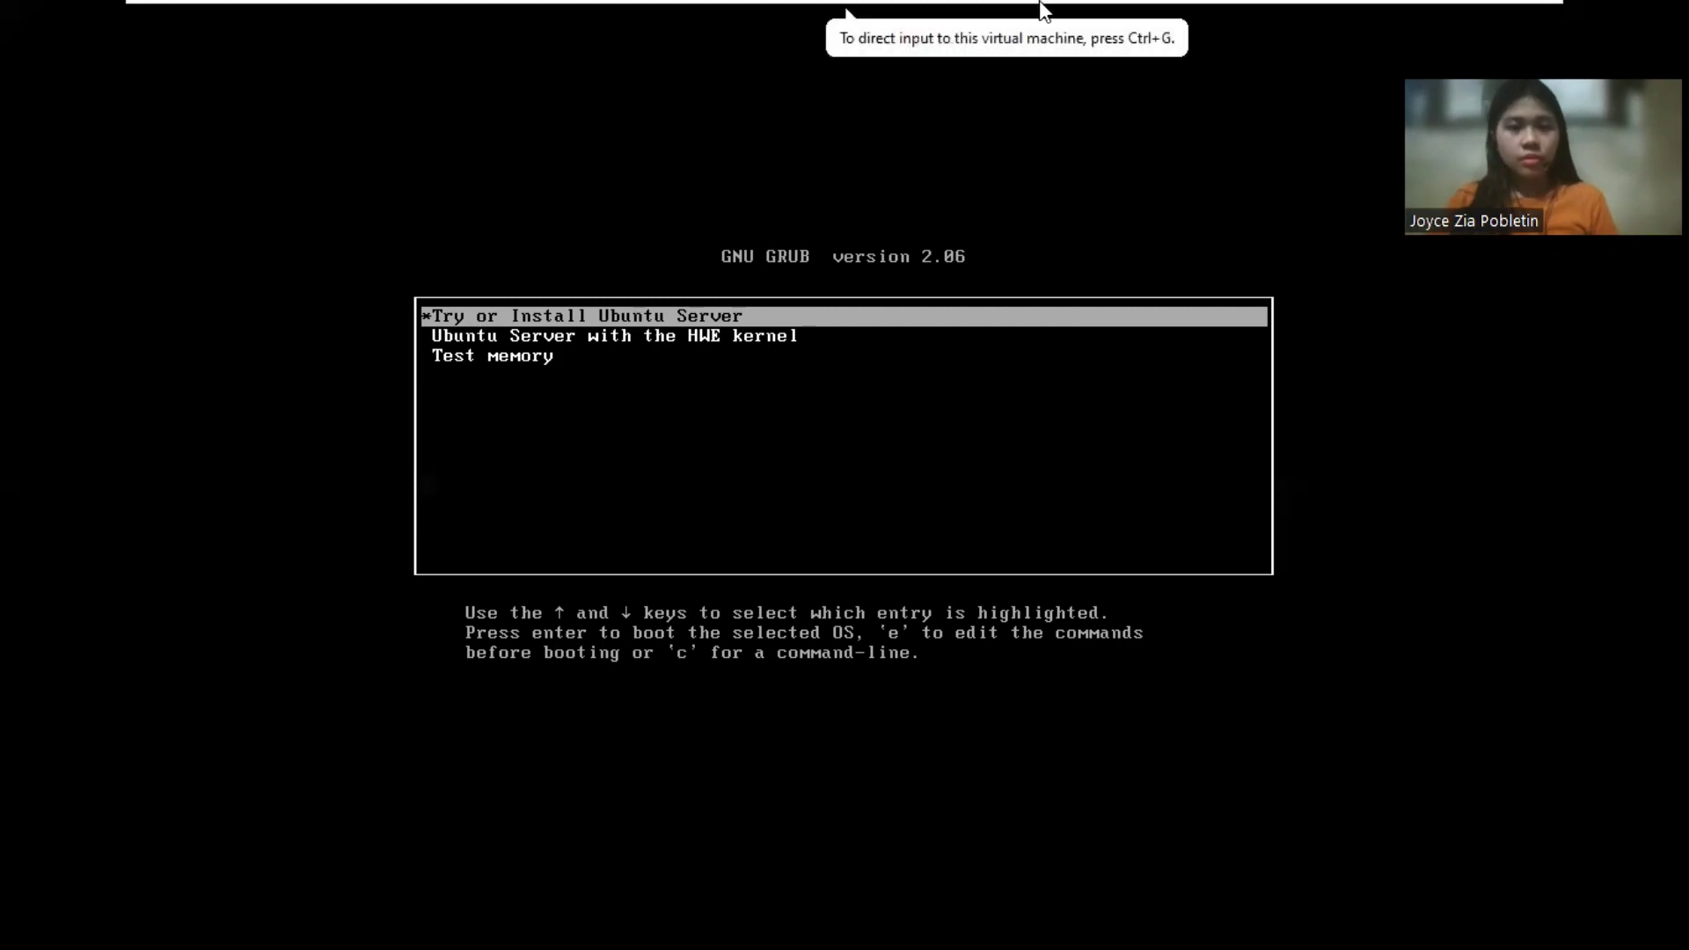
mouse_move(796, 9)
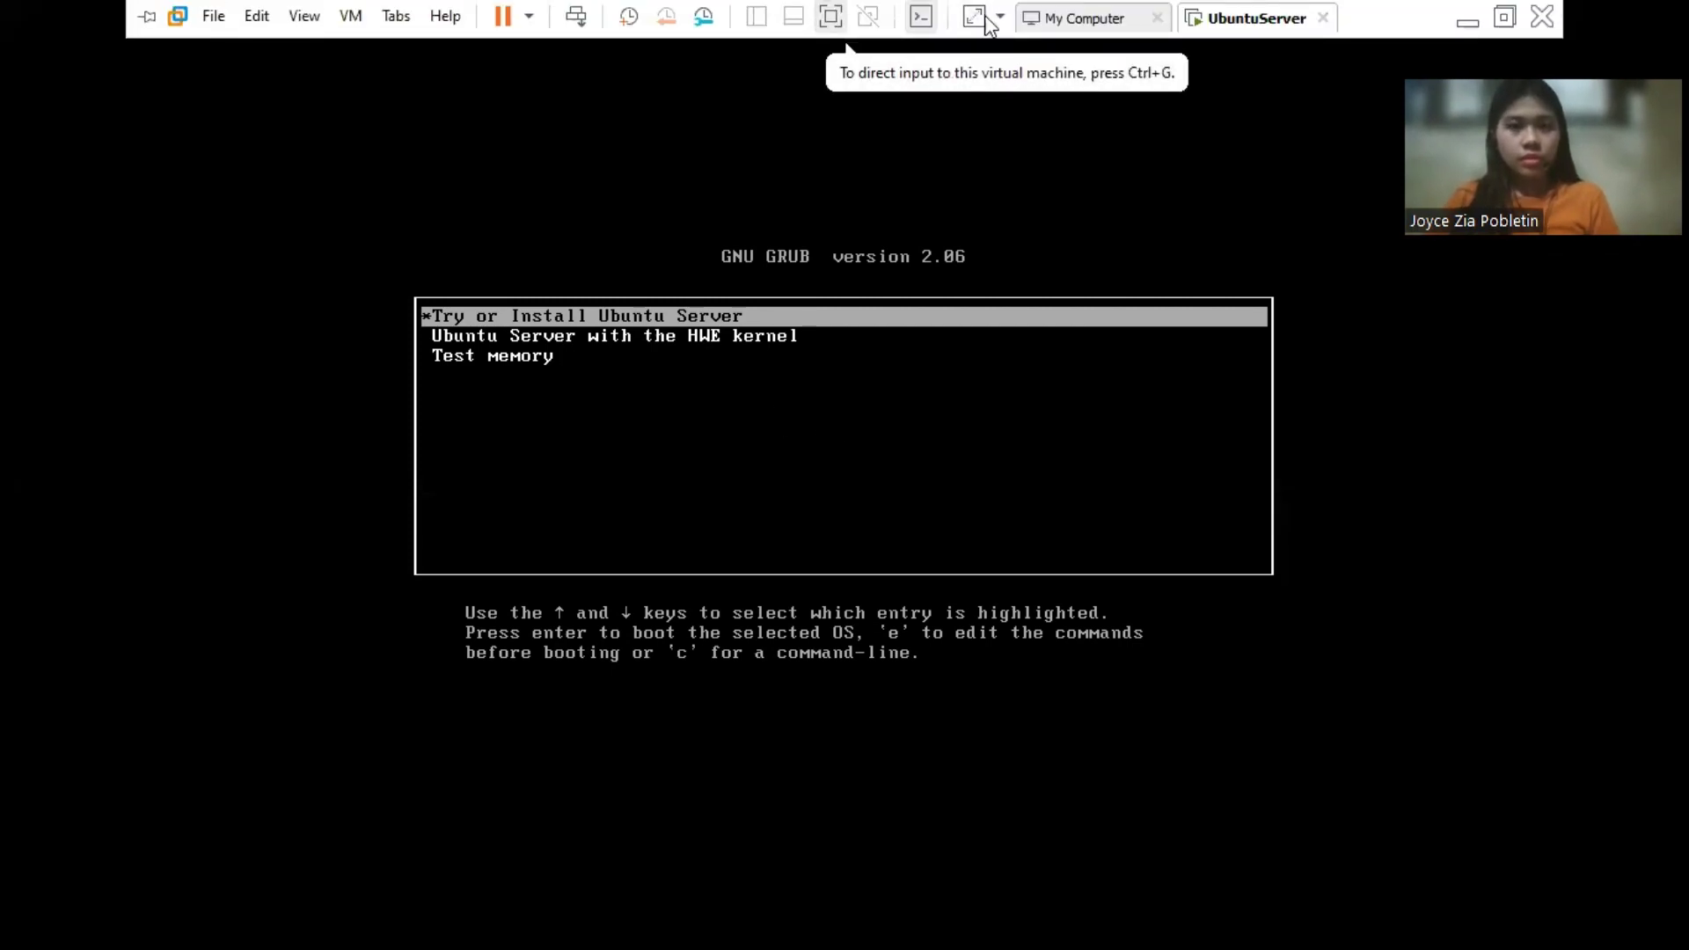
left_click(1504, 18)
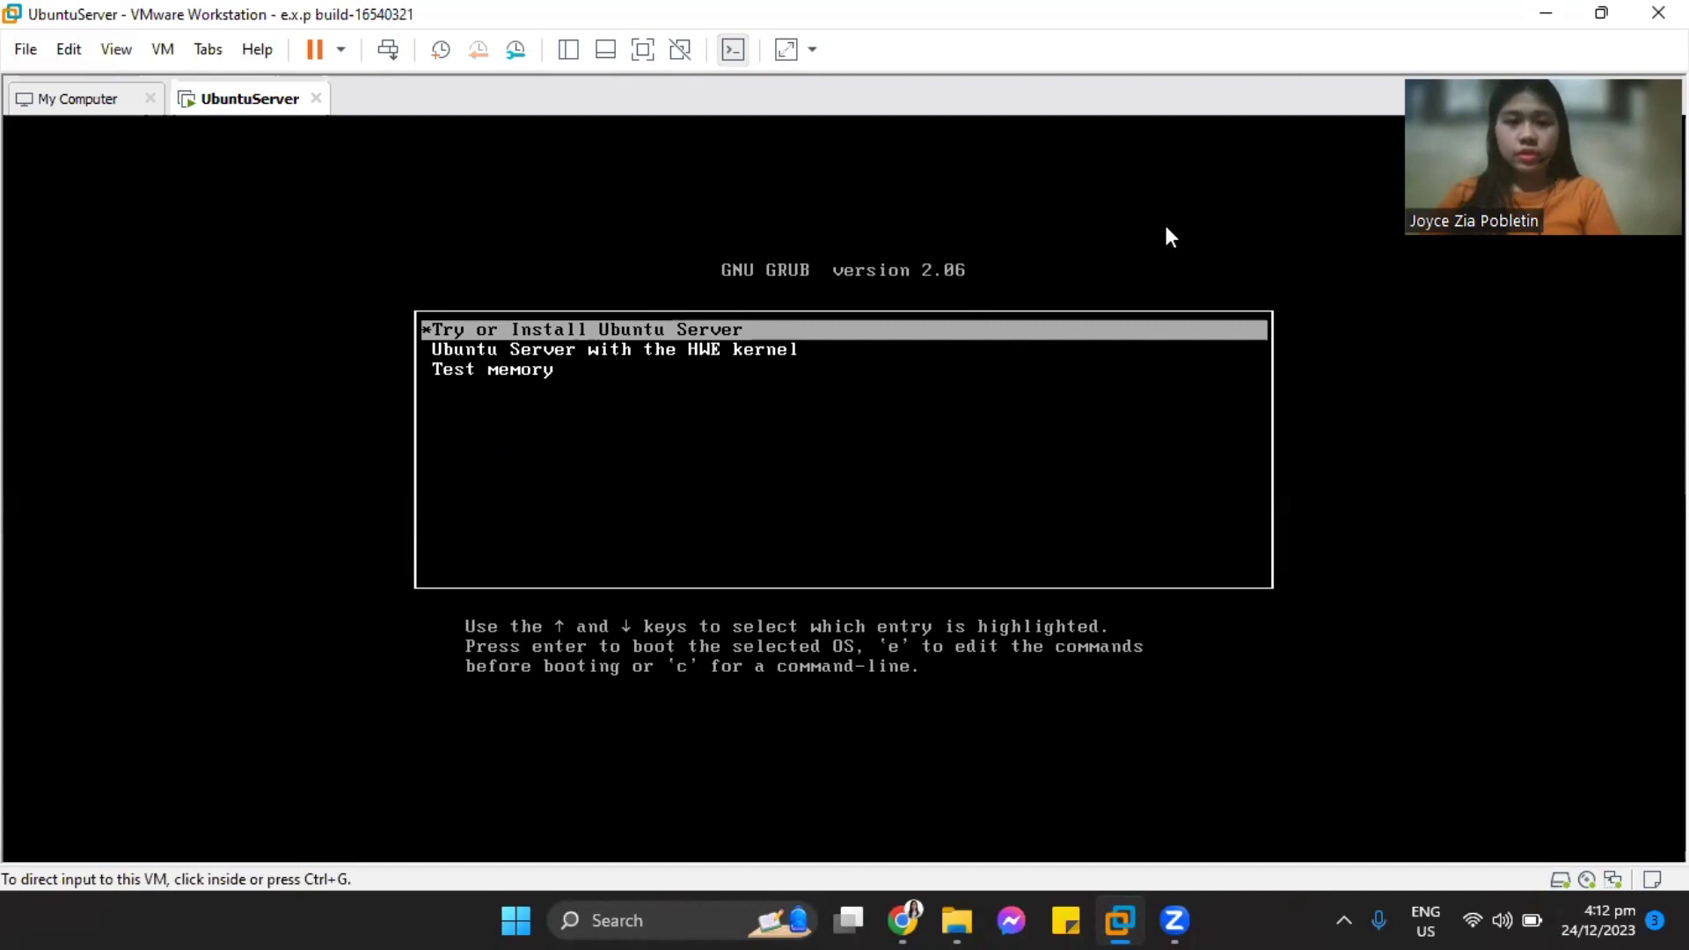
left_click(1128, 333)
key("Return")
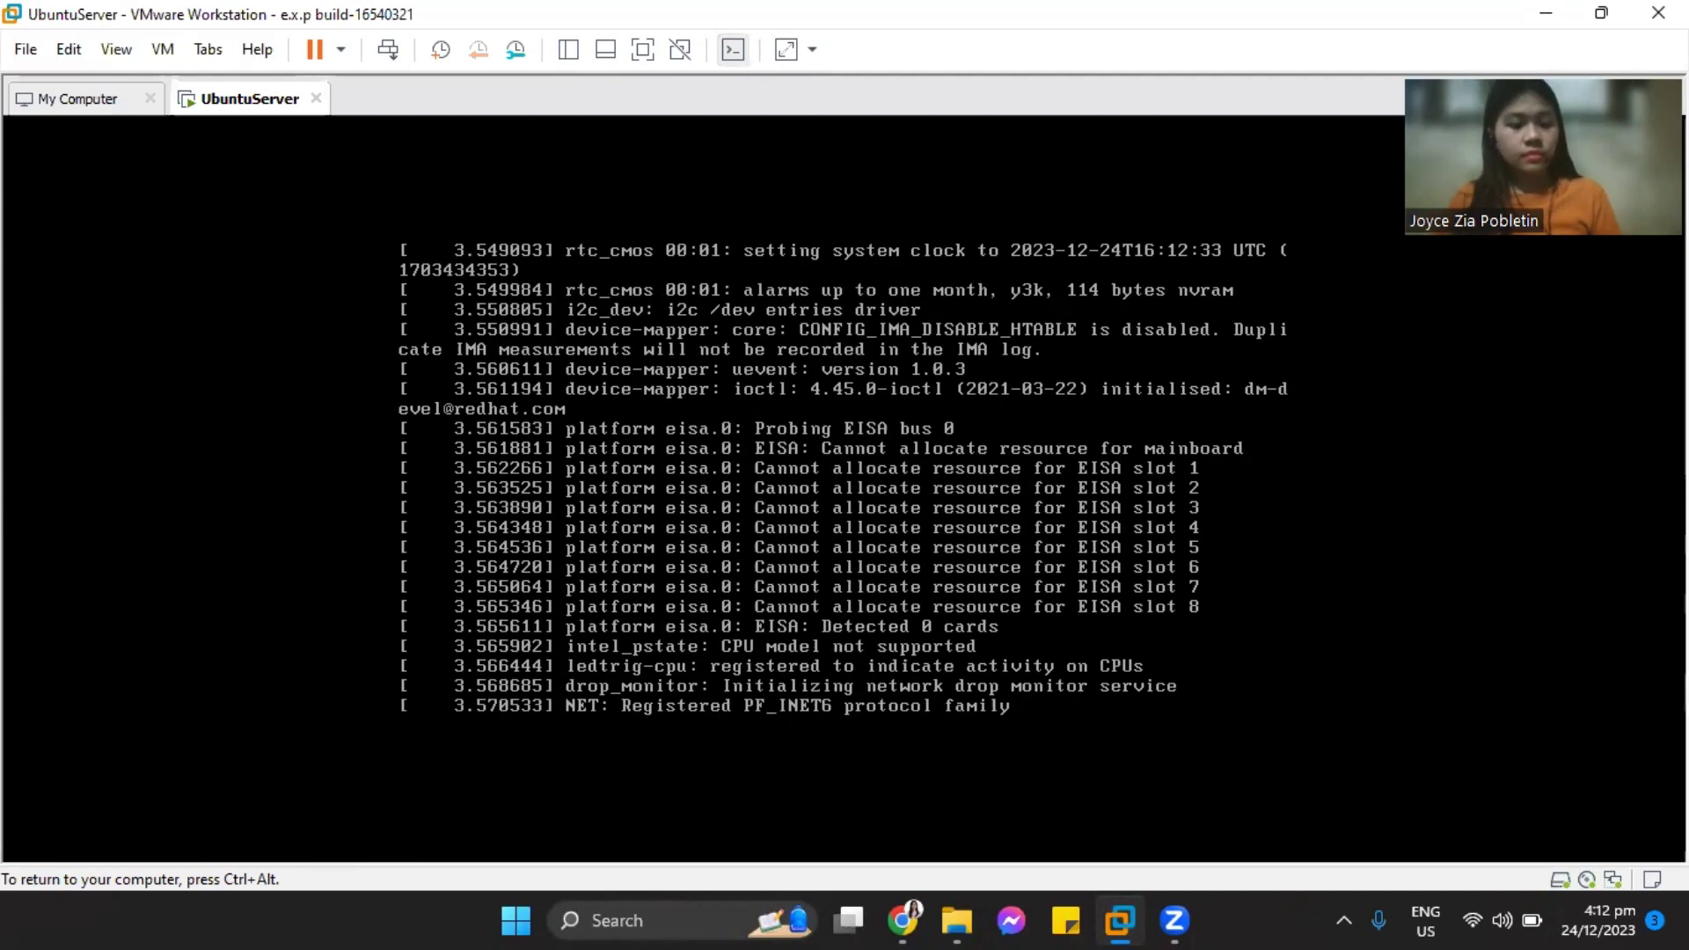
Let the boot finish to the ubuntu-server tty1 console while the installer shows connecting..
key("ctrl+alt")
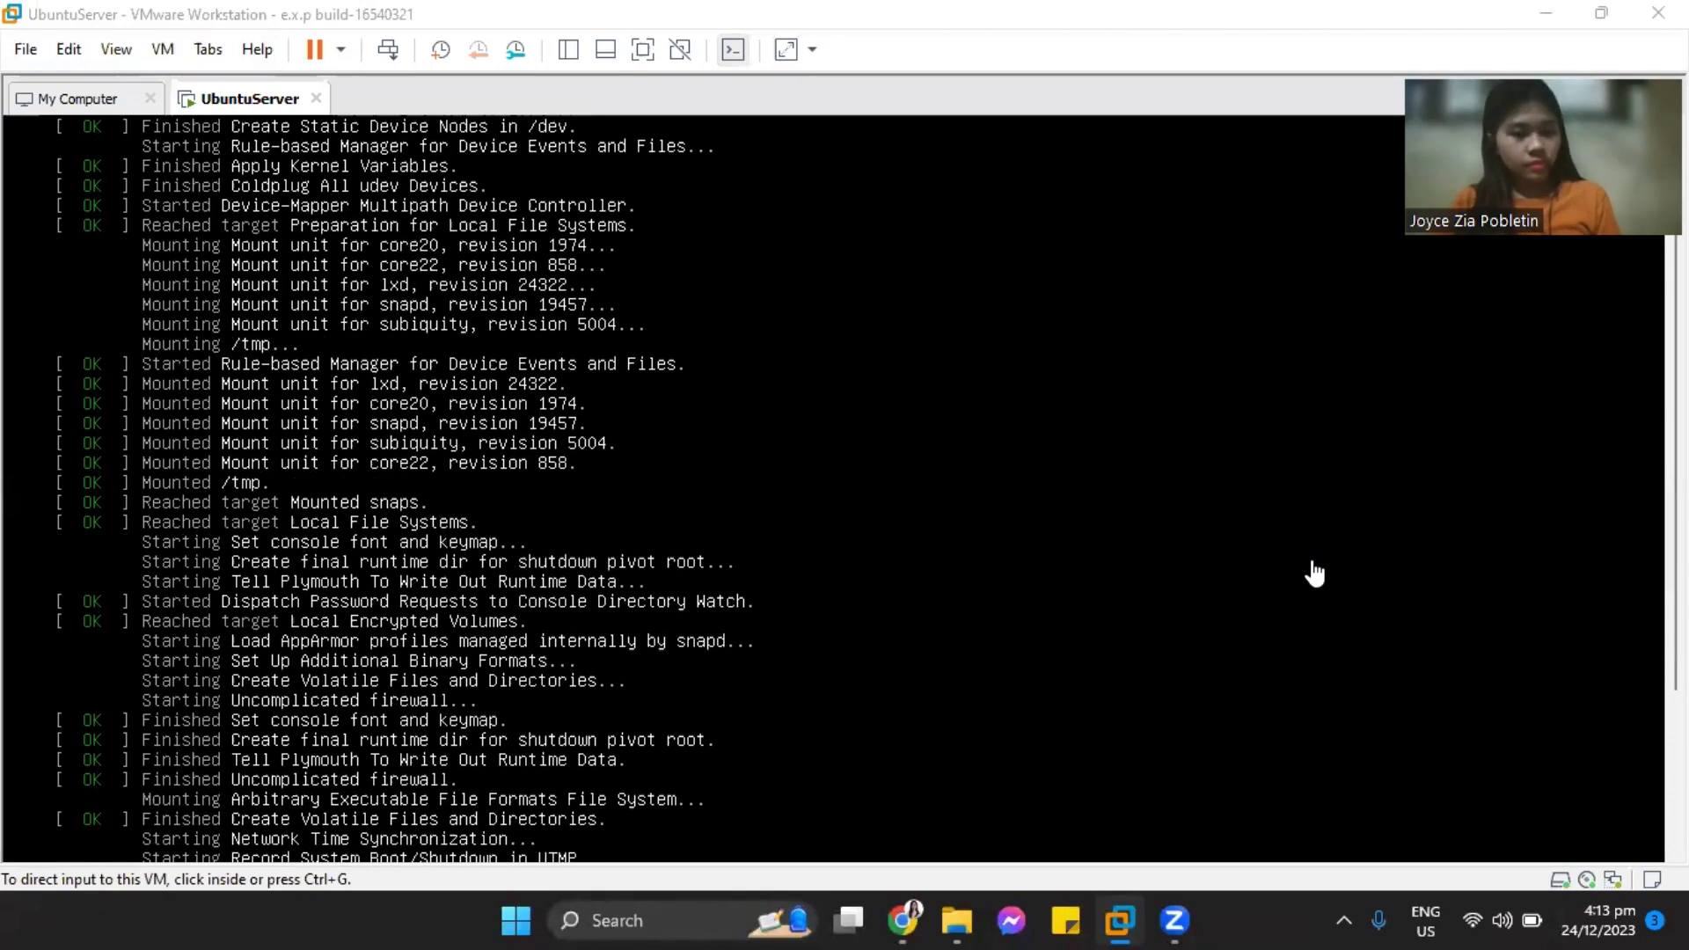
left_click(123, 49)
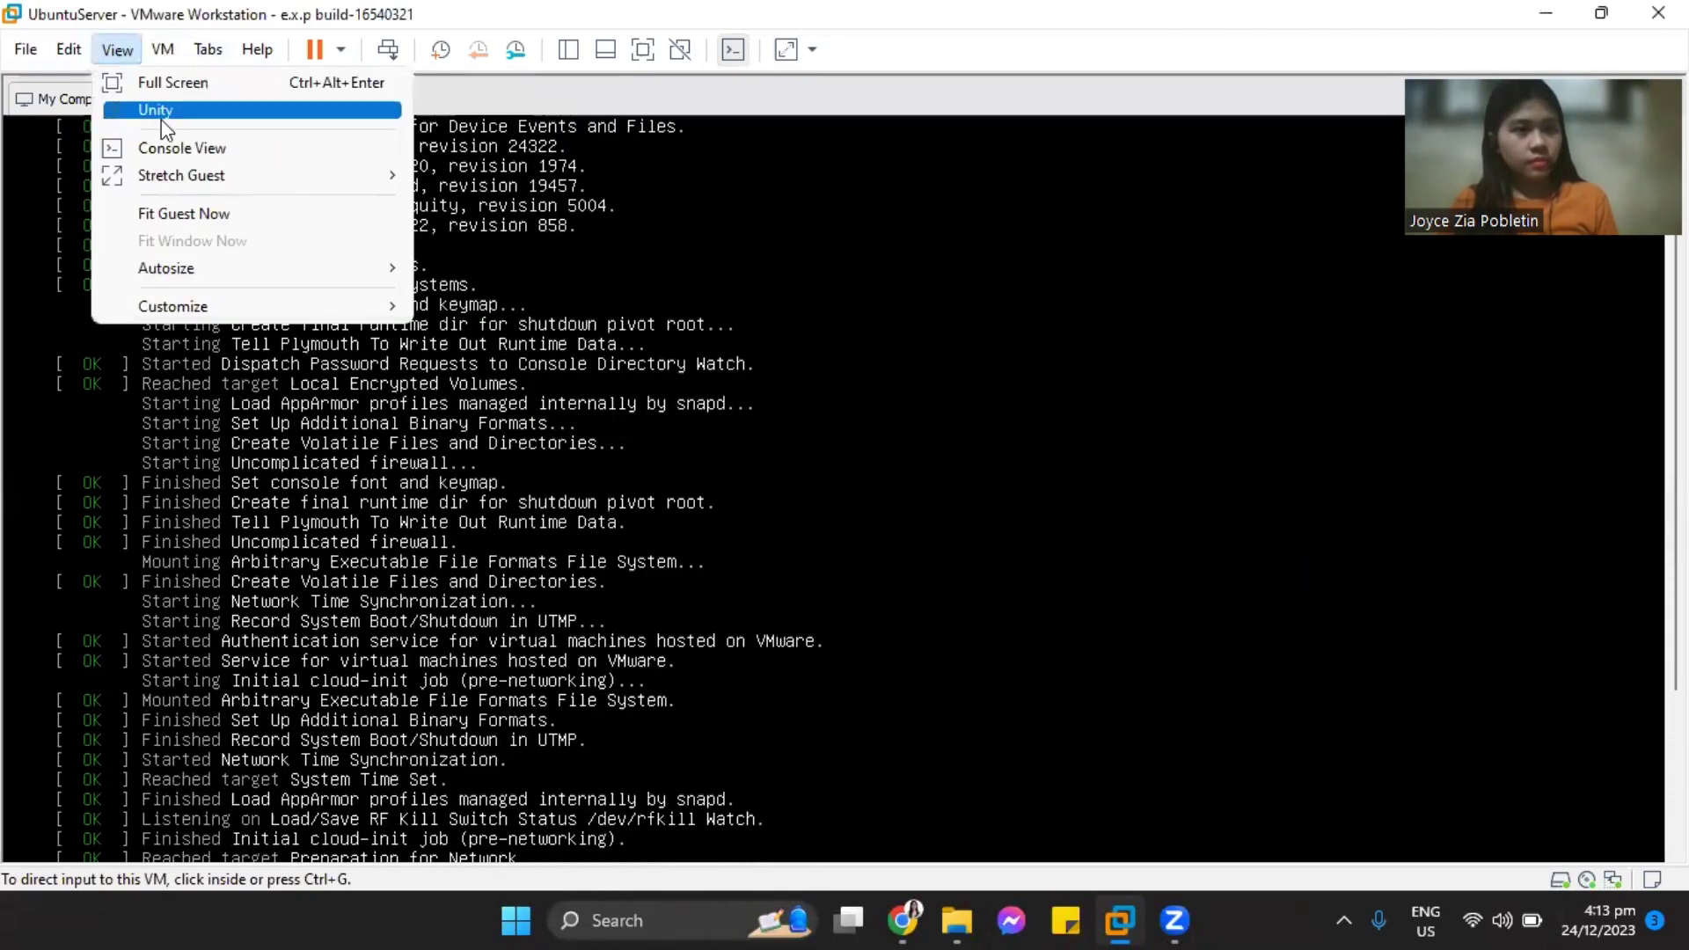
key("Escape")
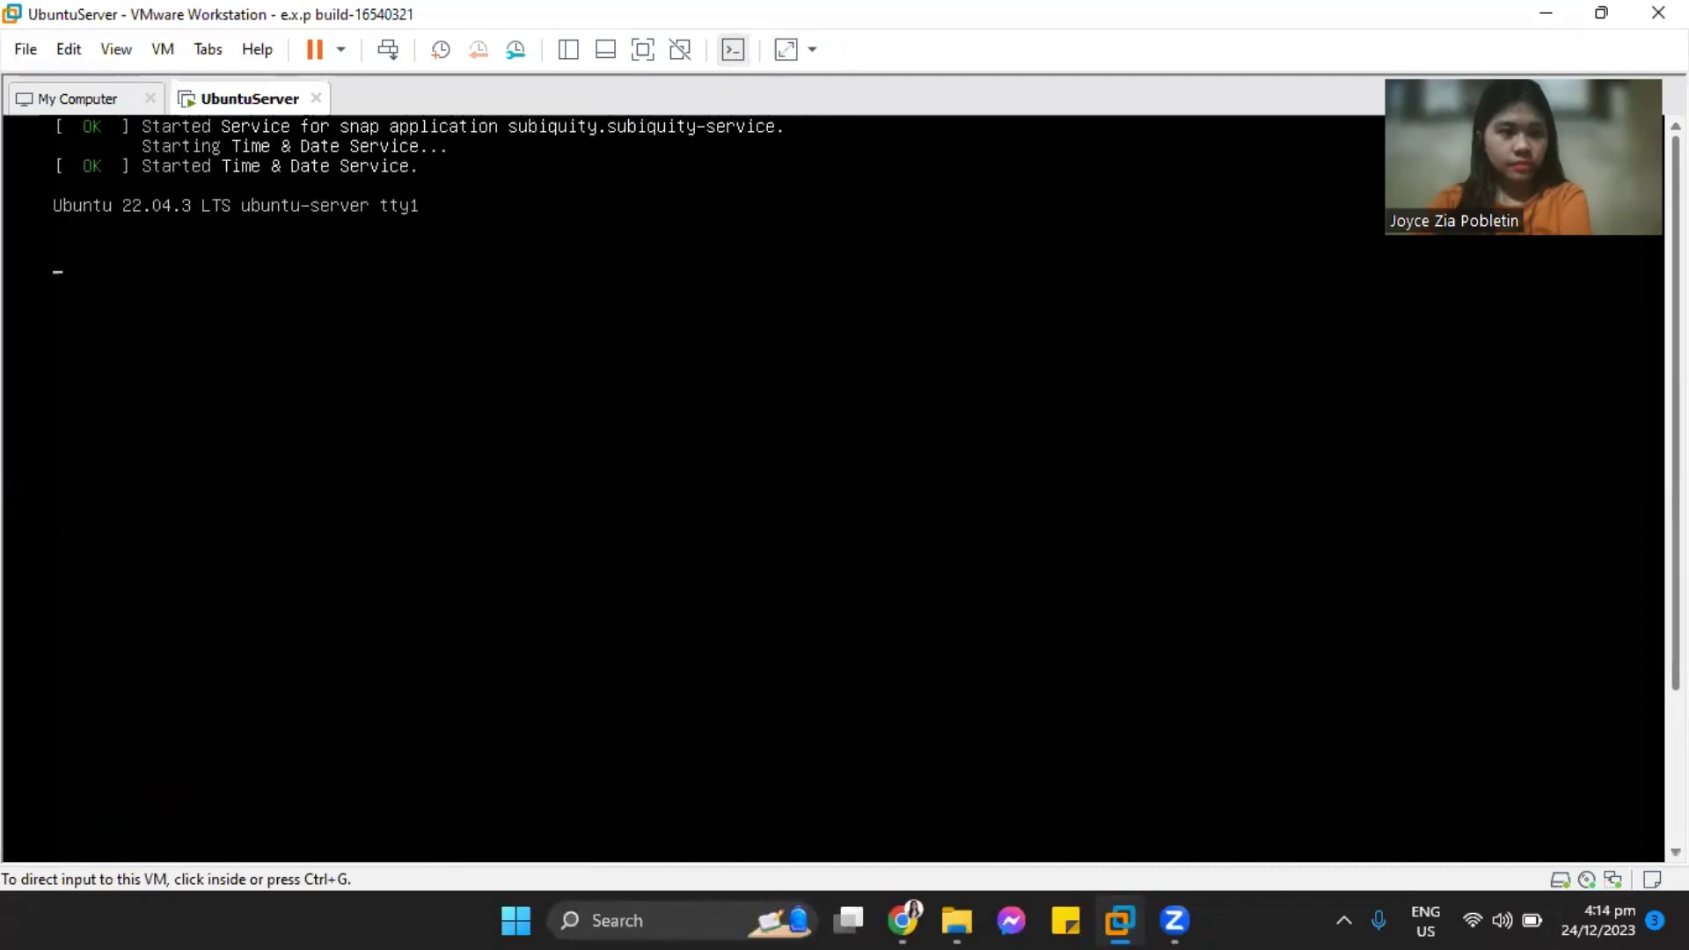
left_click(1022, 200)
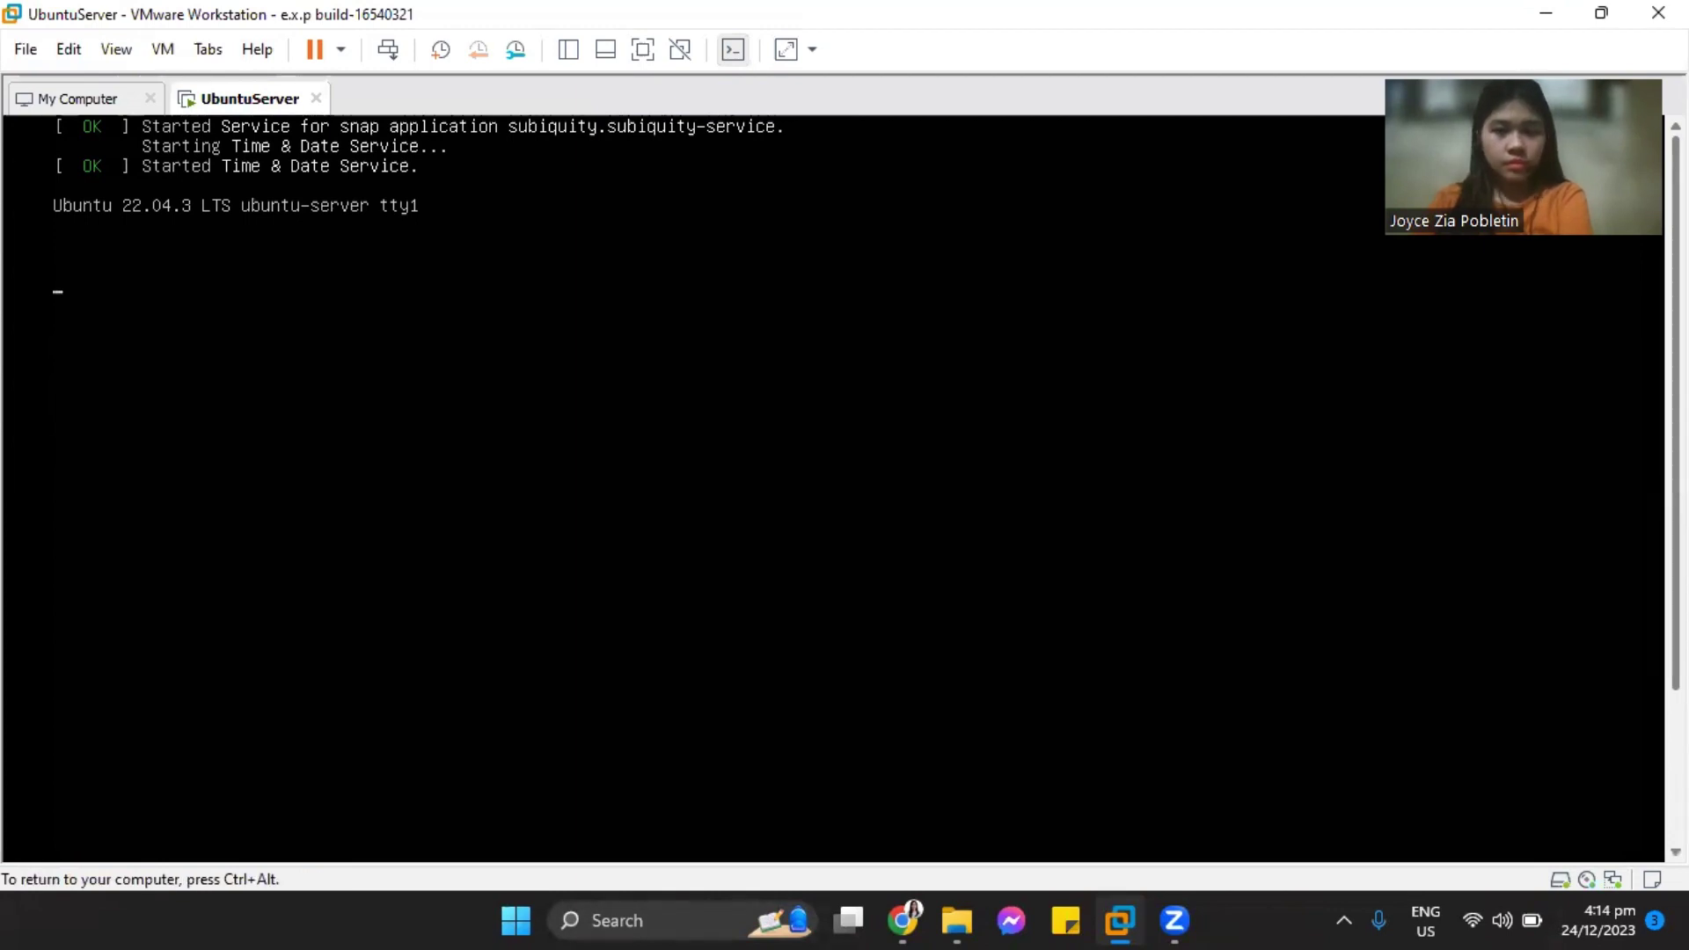
key("ctrl+alt")
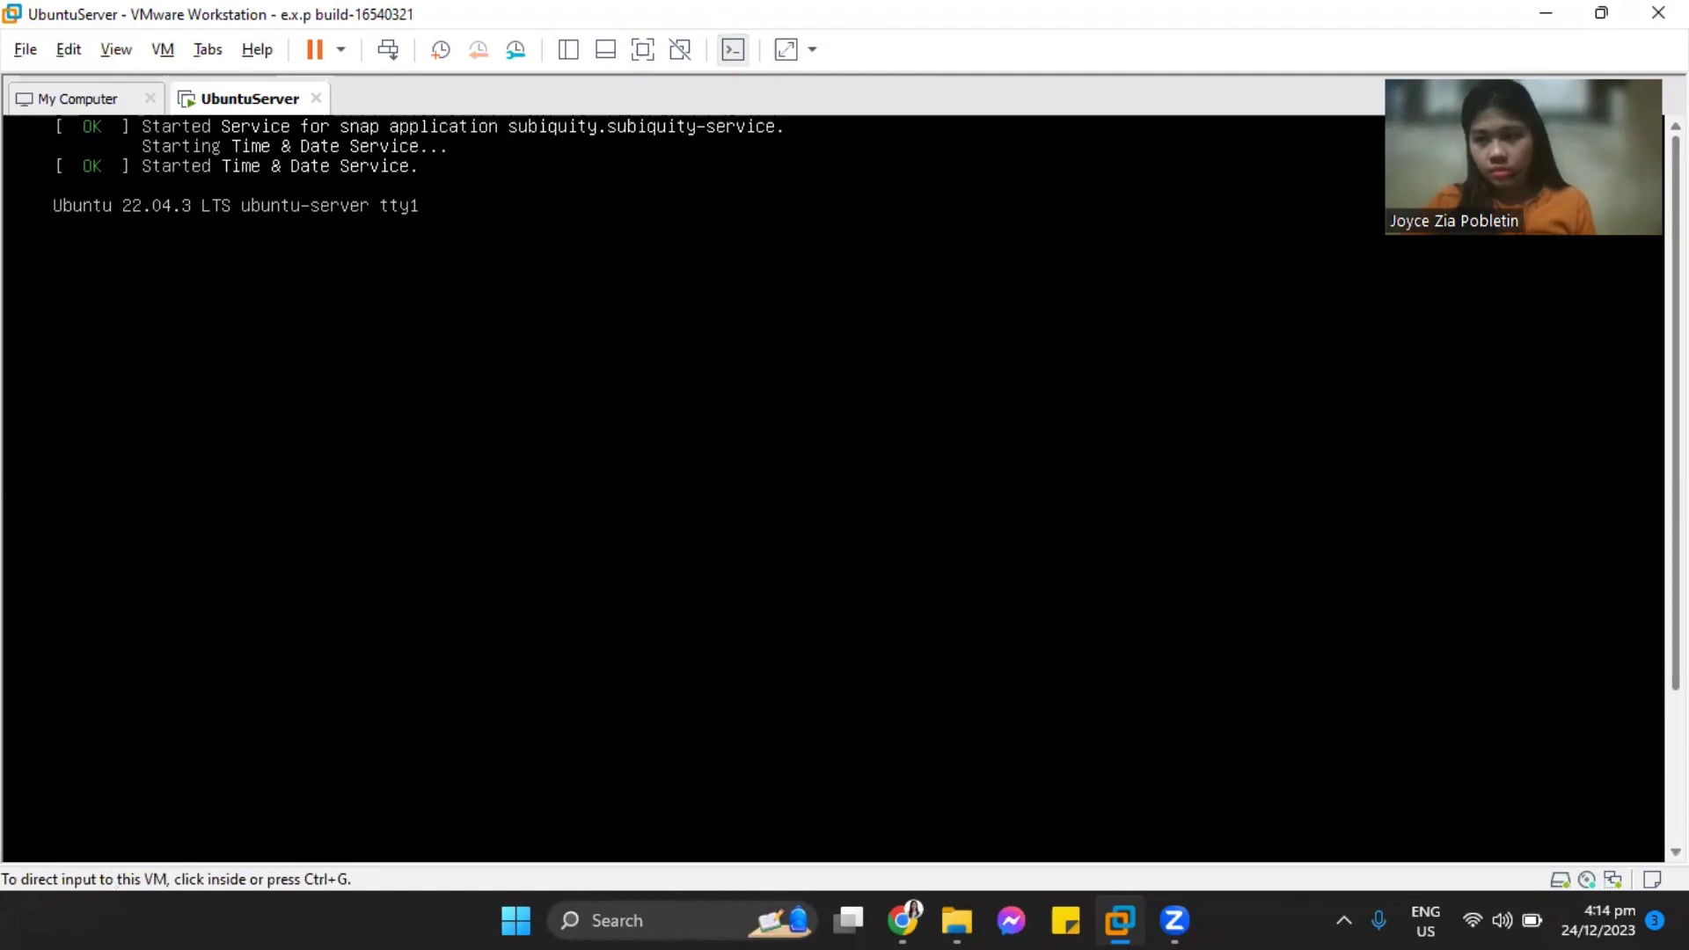
scroll(1641, 613, "down", 3)
scroll(1638, 348, "up", 3)
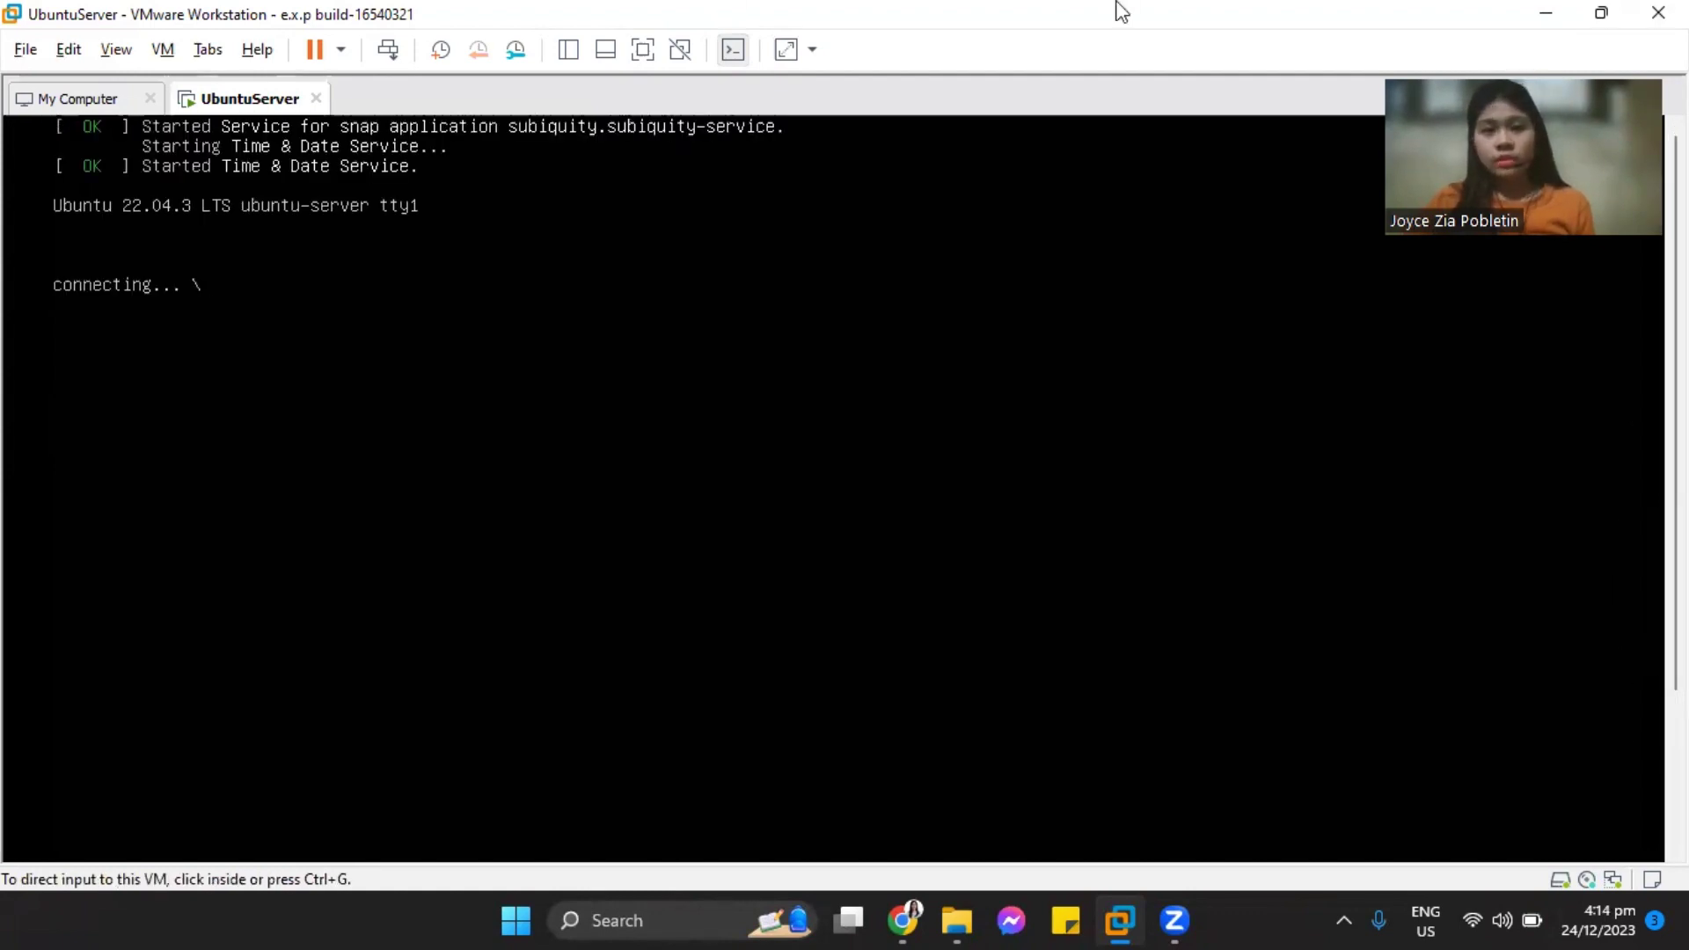
Select English as the Ubuntu installer language
key("ctrl+g")
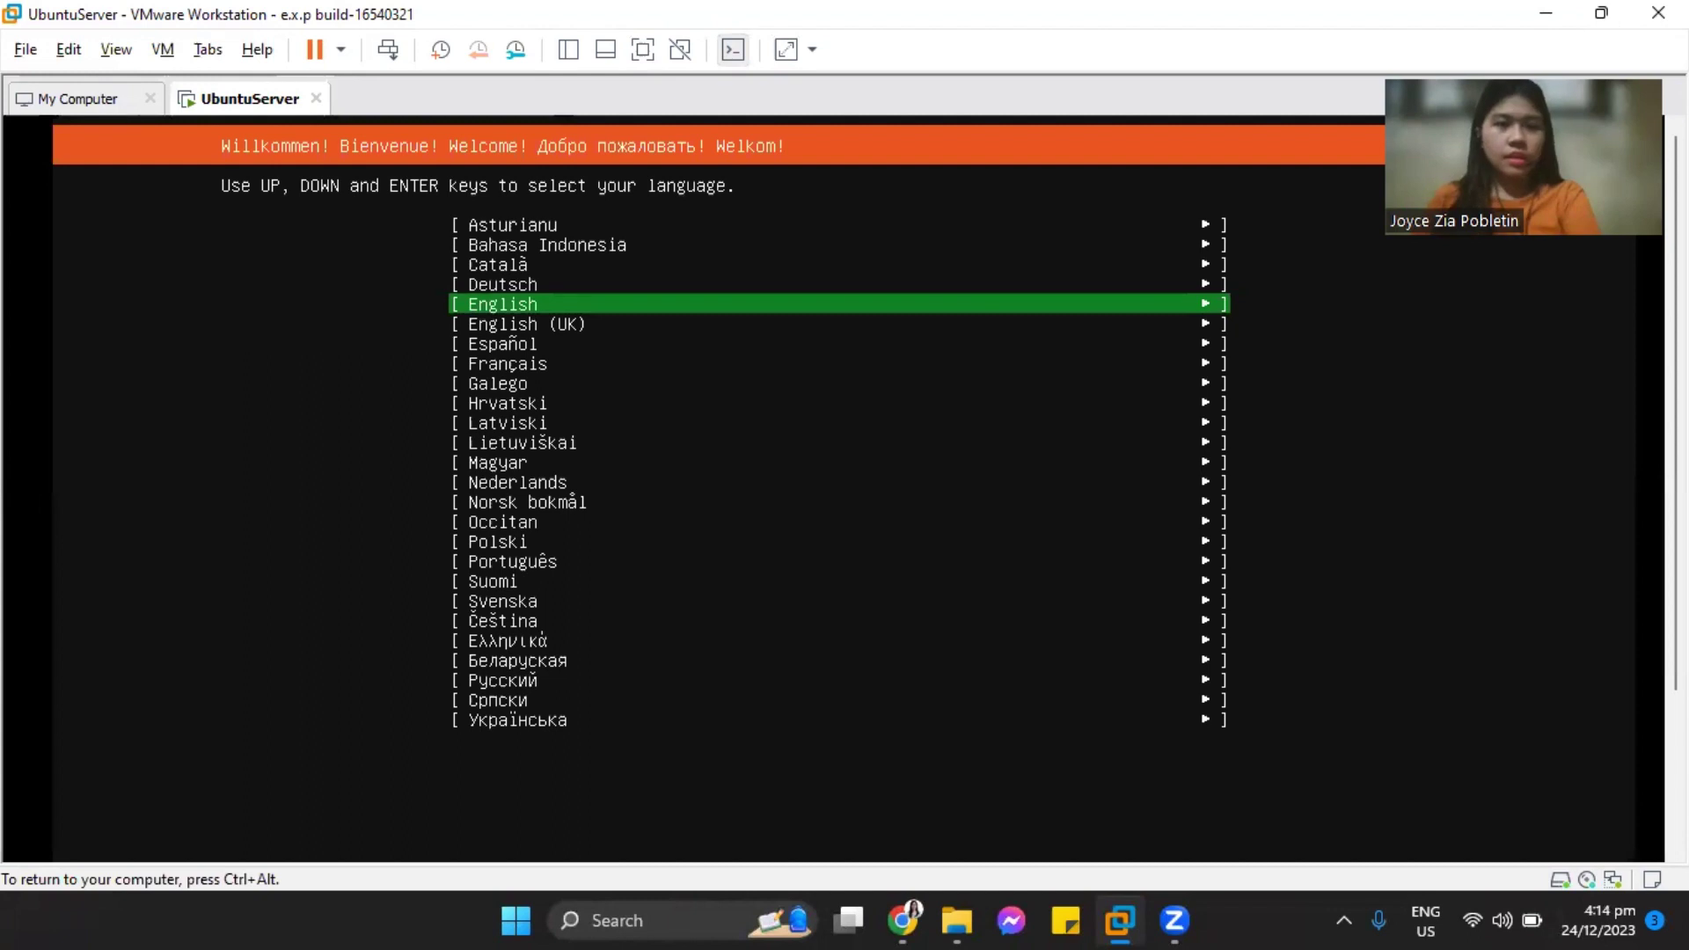
key("ctrl+alt")
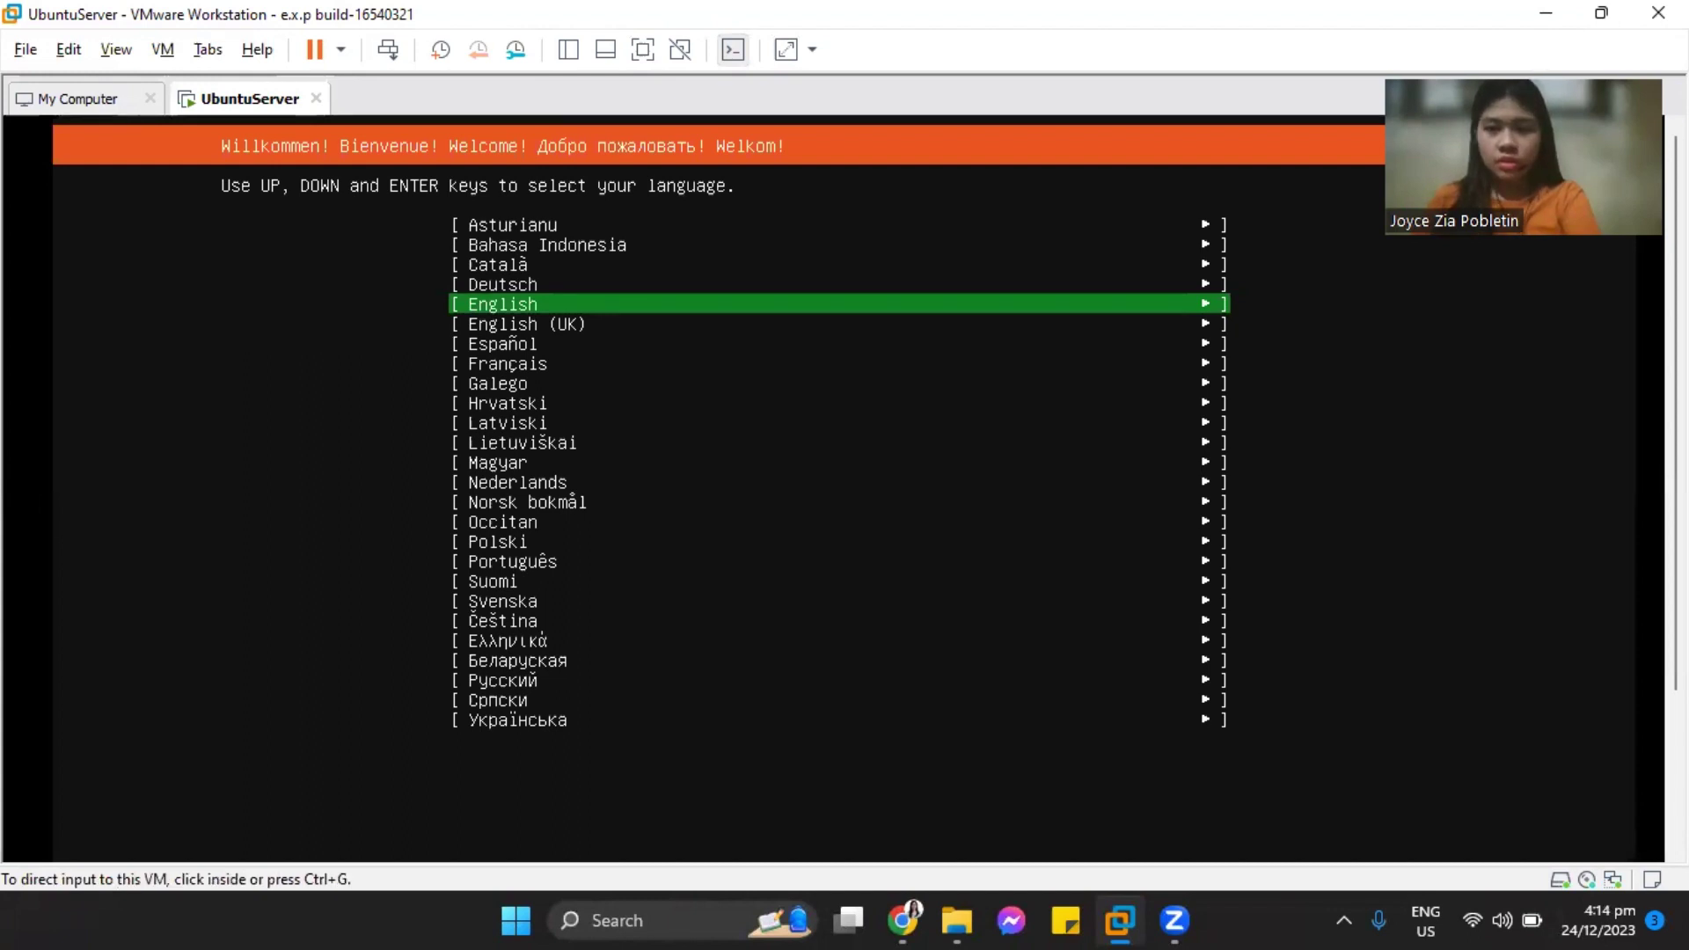
scroll(845, 440, "up", 3)
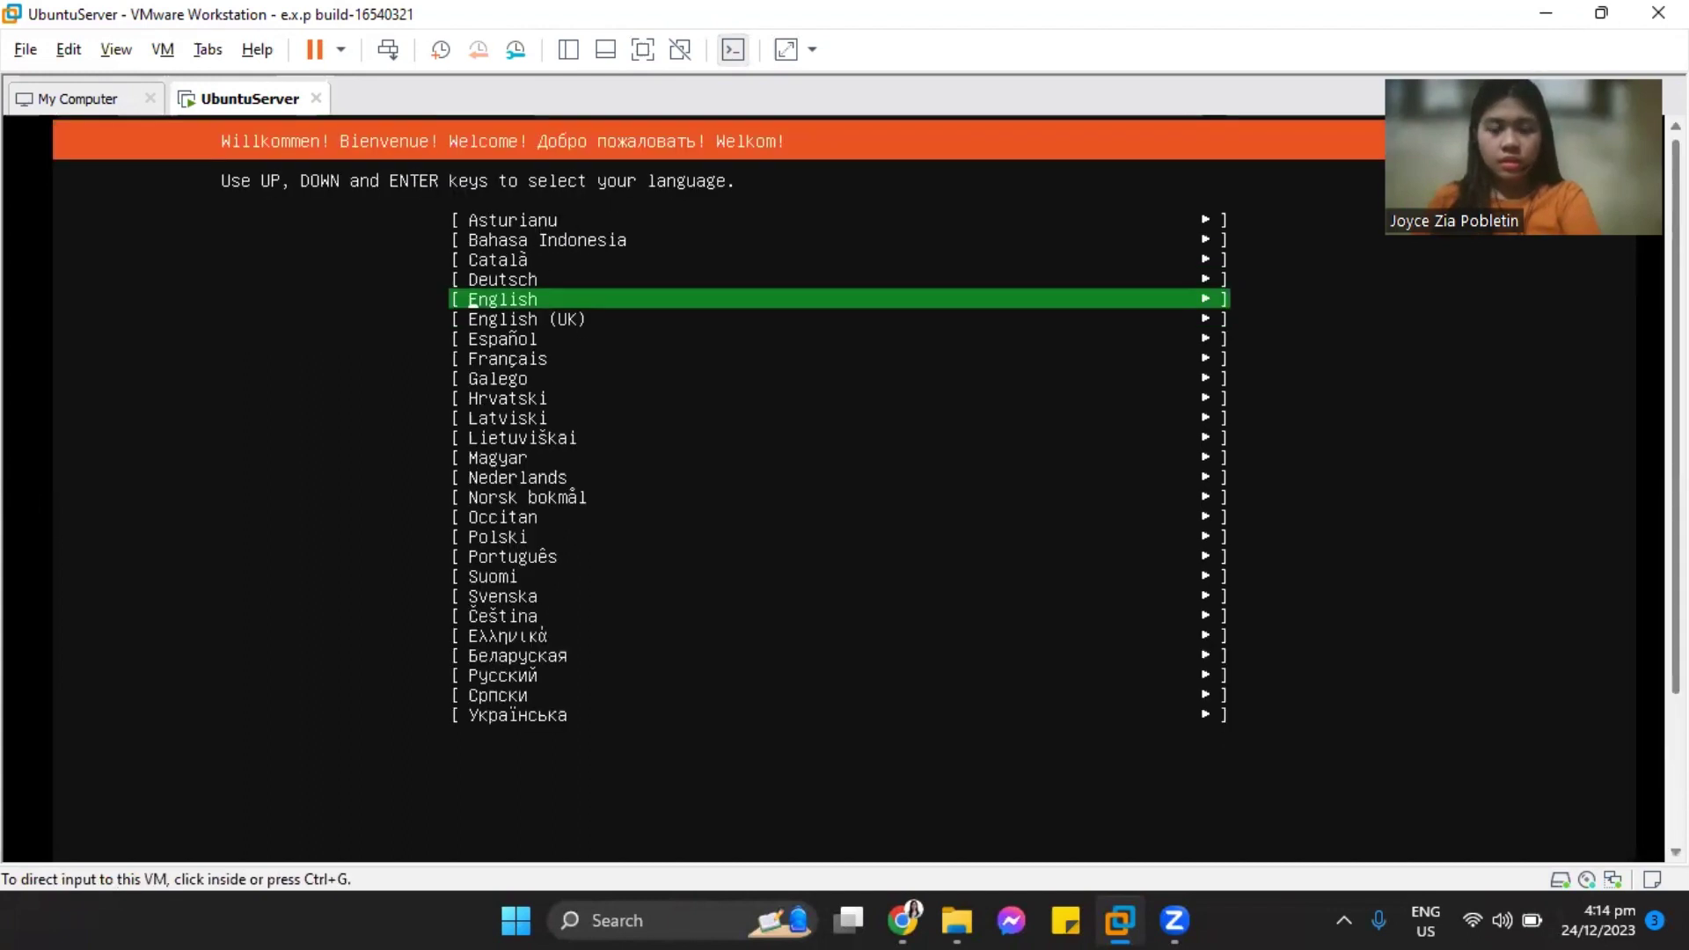
key("ctrl+g")
key("Return")
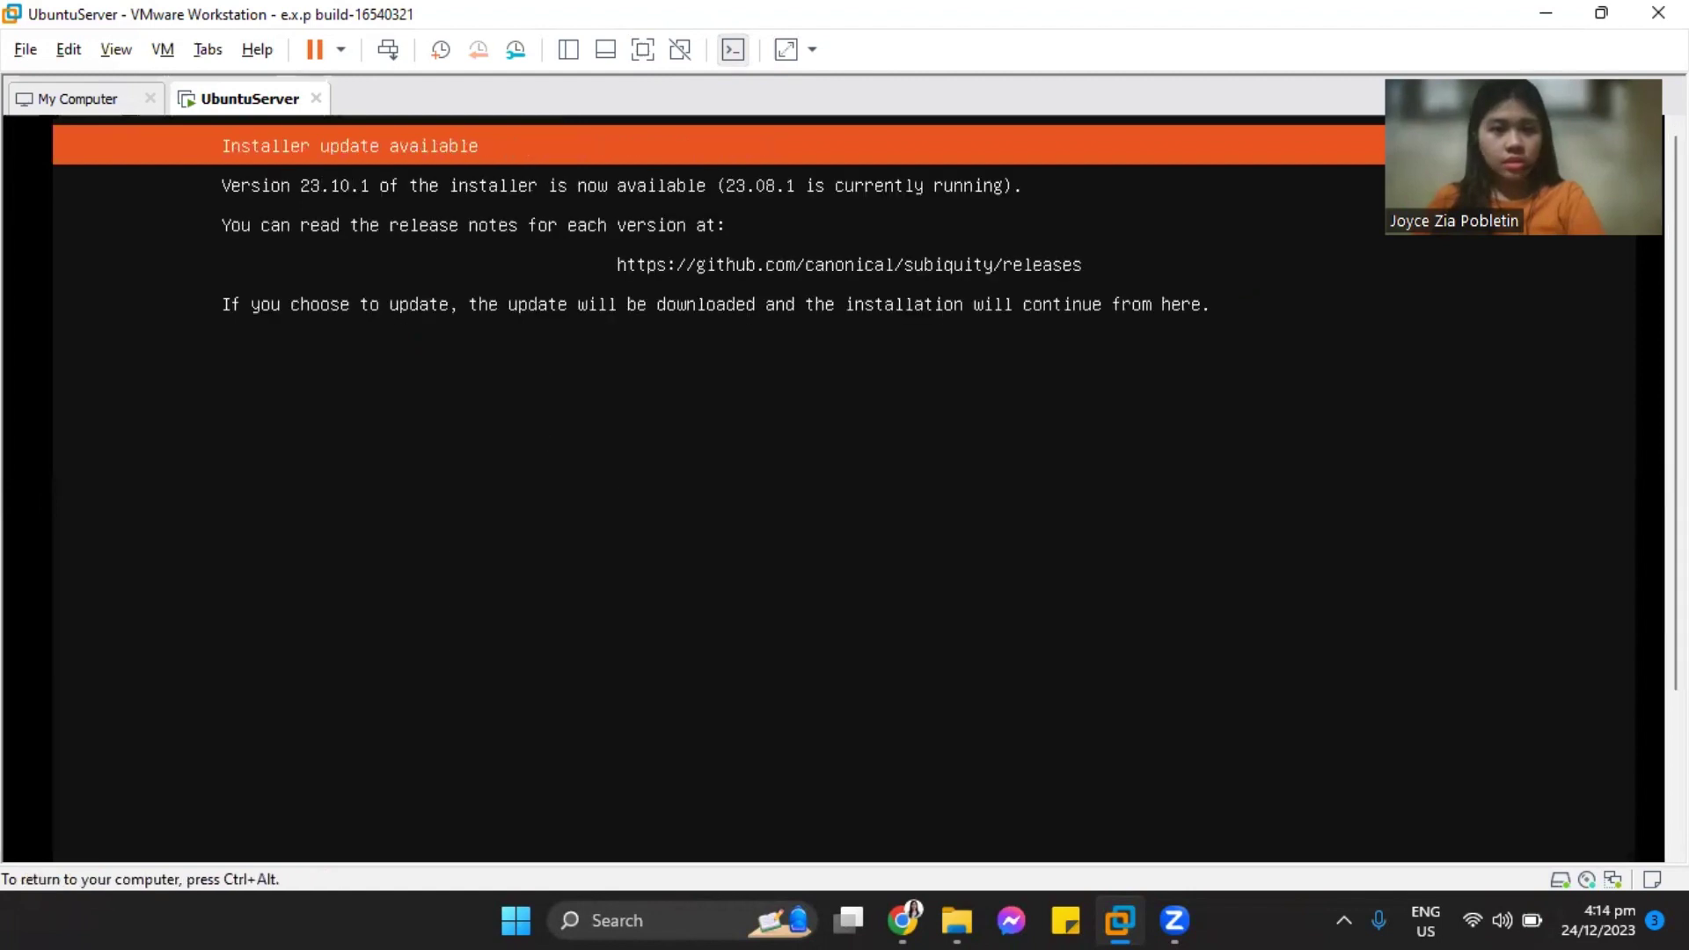
Choose Continue without updating on the Installer update screen
key("ctrl+alt")
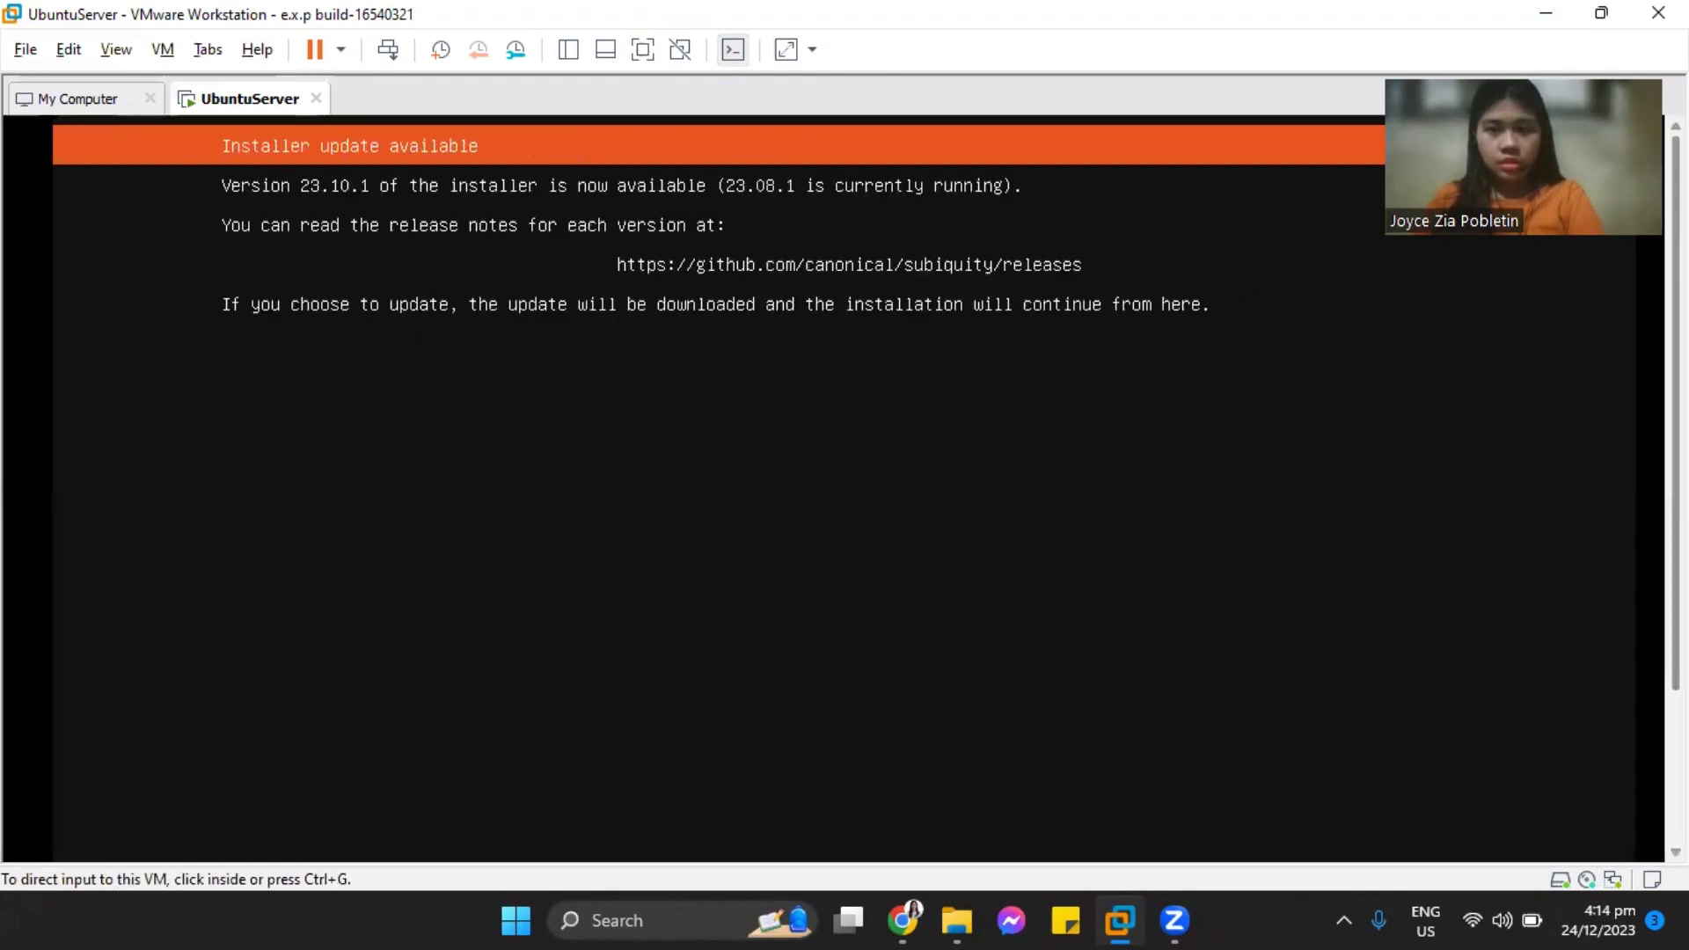
scroll(845, 484, "down", 3)
key("ctrl+g")
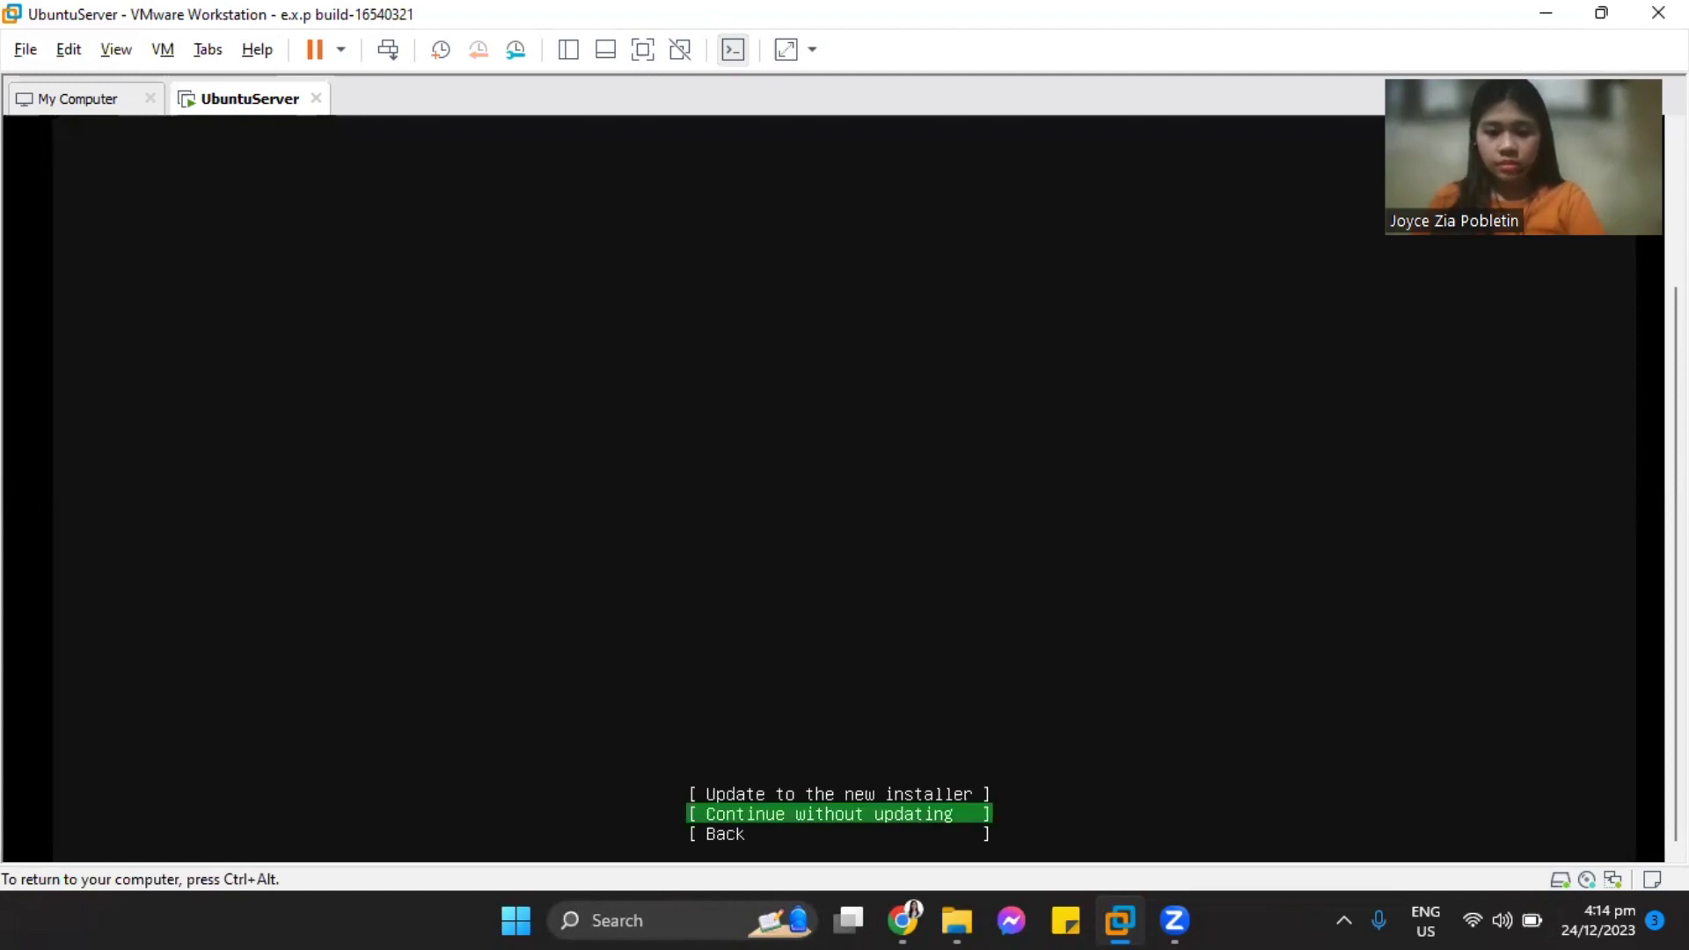
key("Return")
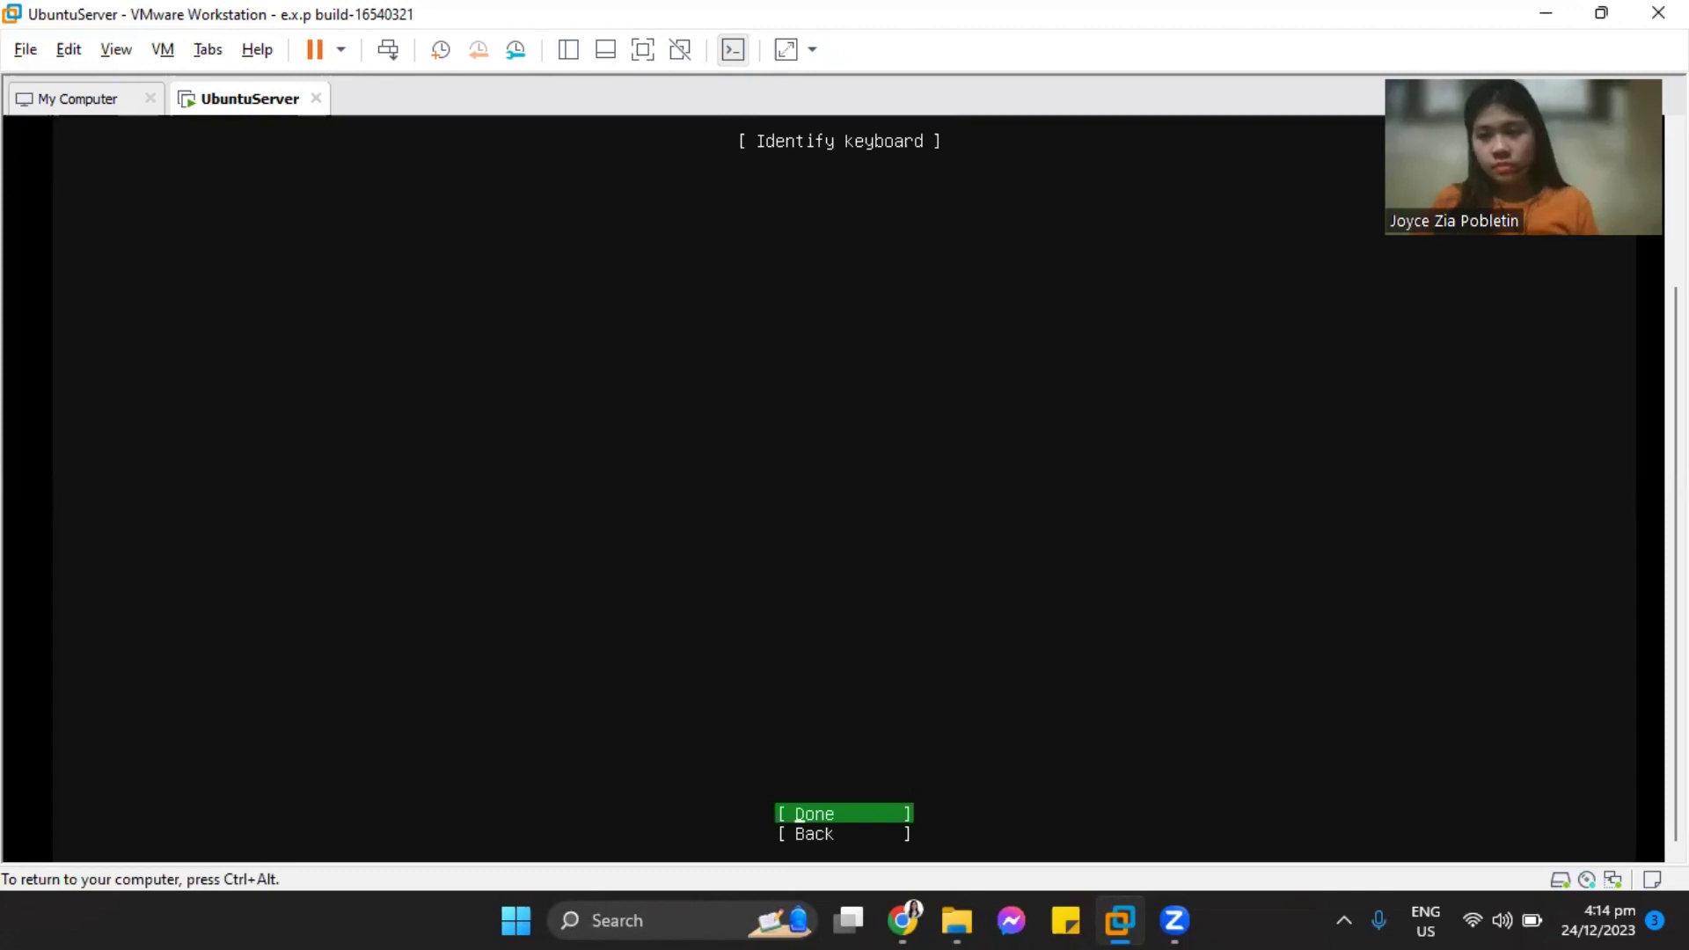
Keep the English (US) keyboard layout and confirm with Done
key("ctrl+alt")
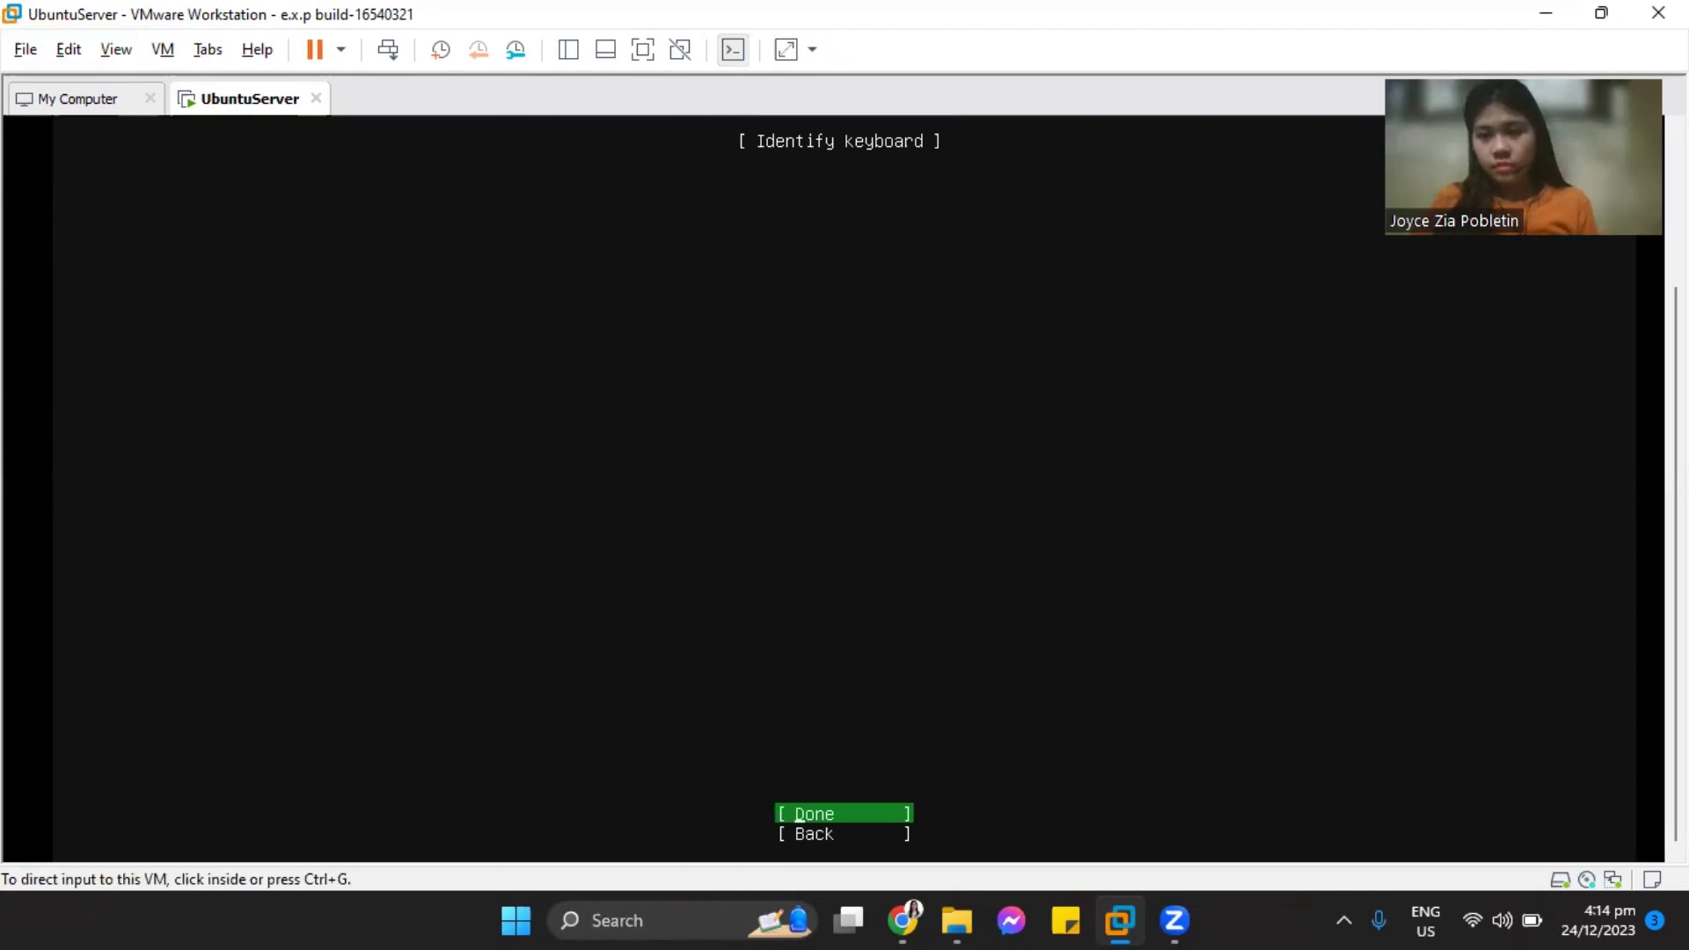
scroll(844, 484, "up", 3)
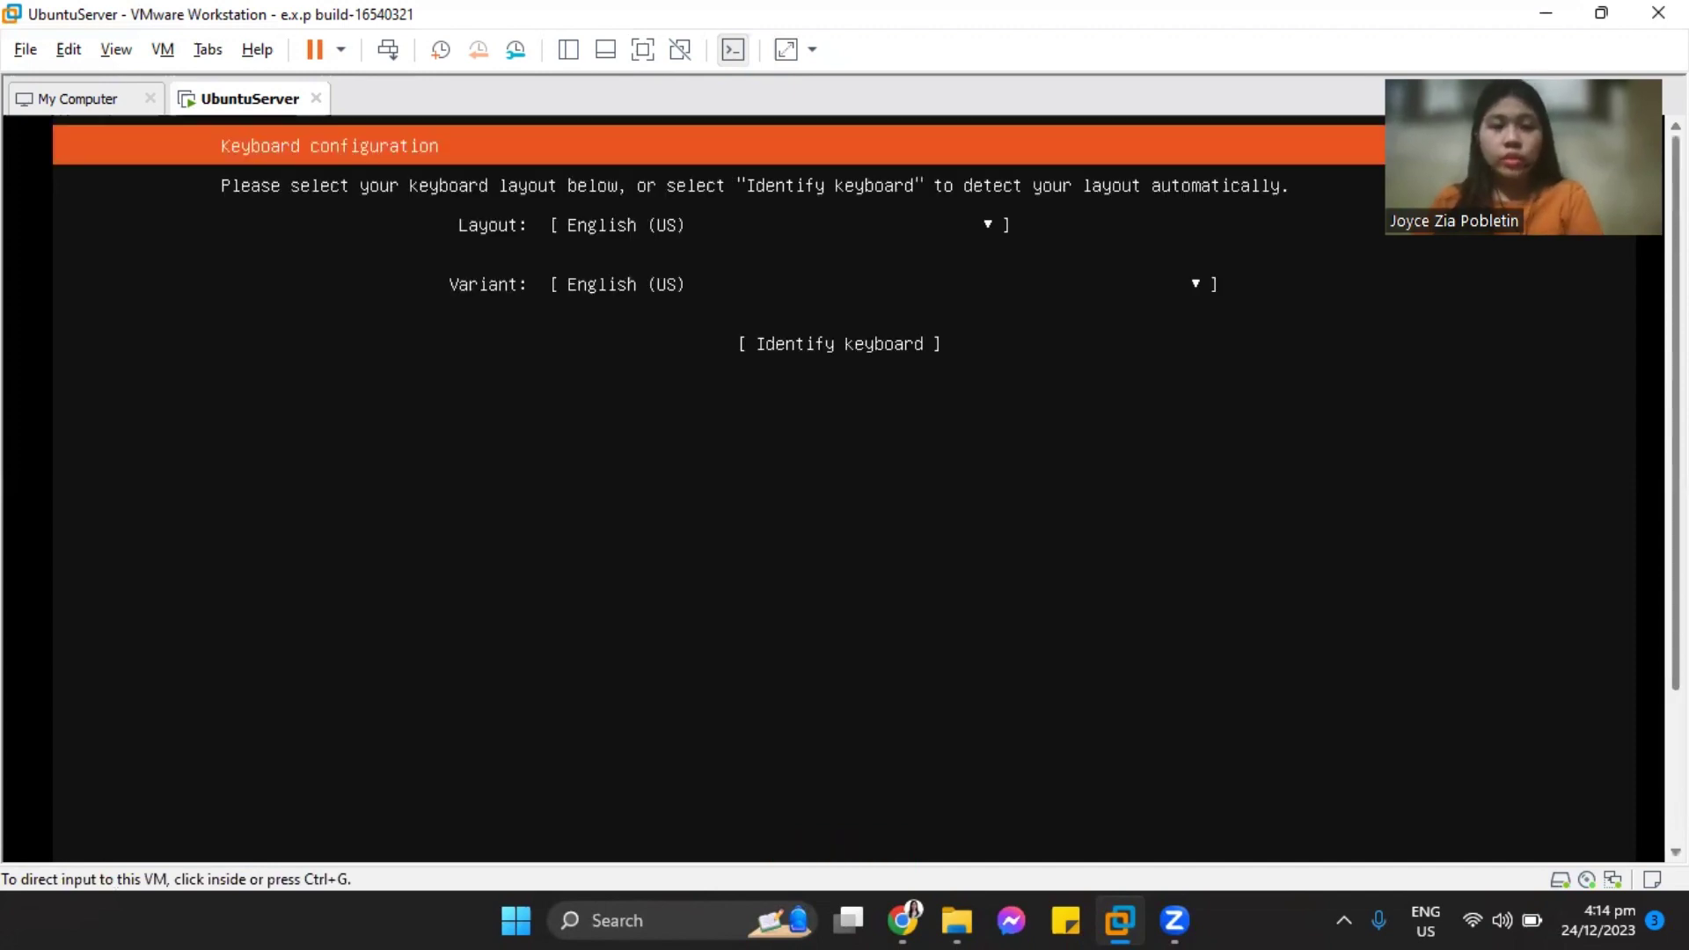
scroll(1448, 490, "down", 3)
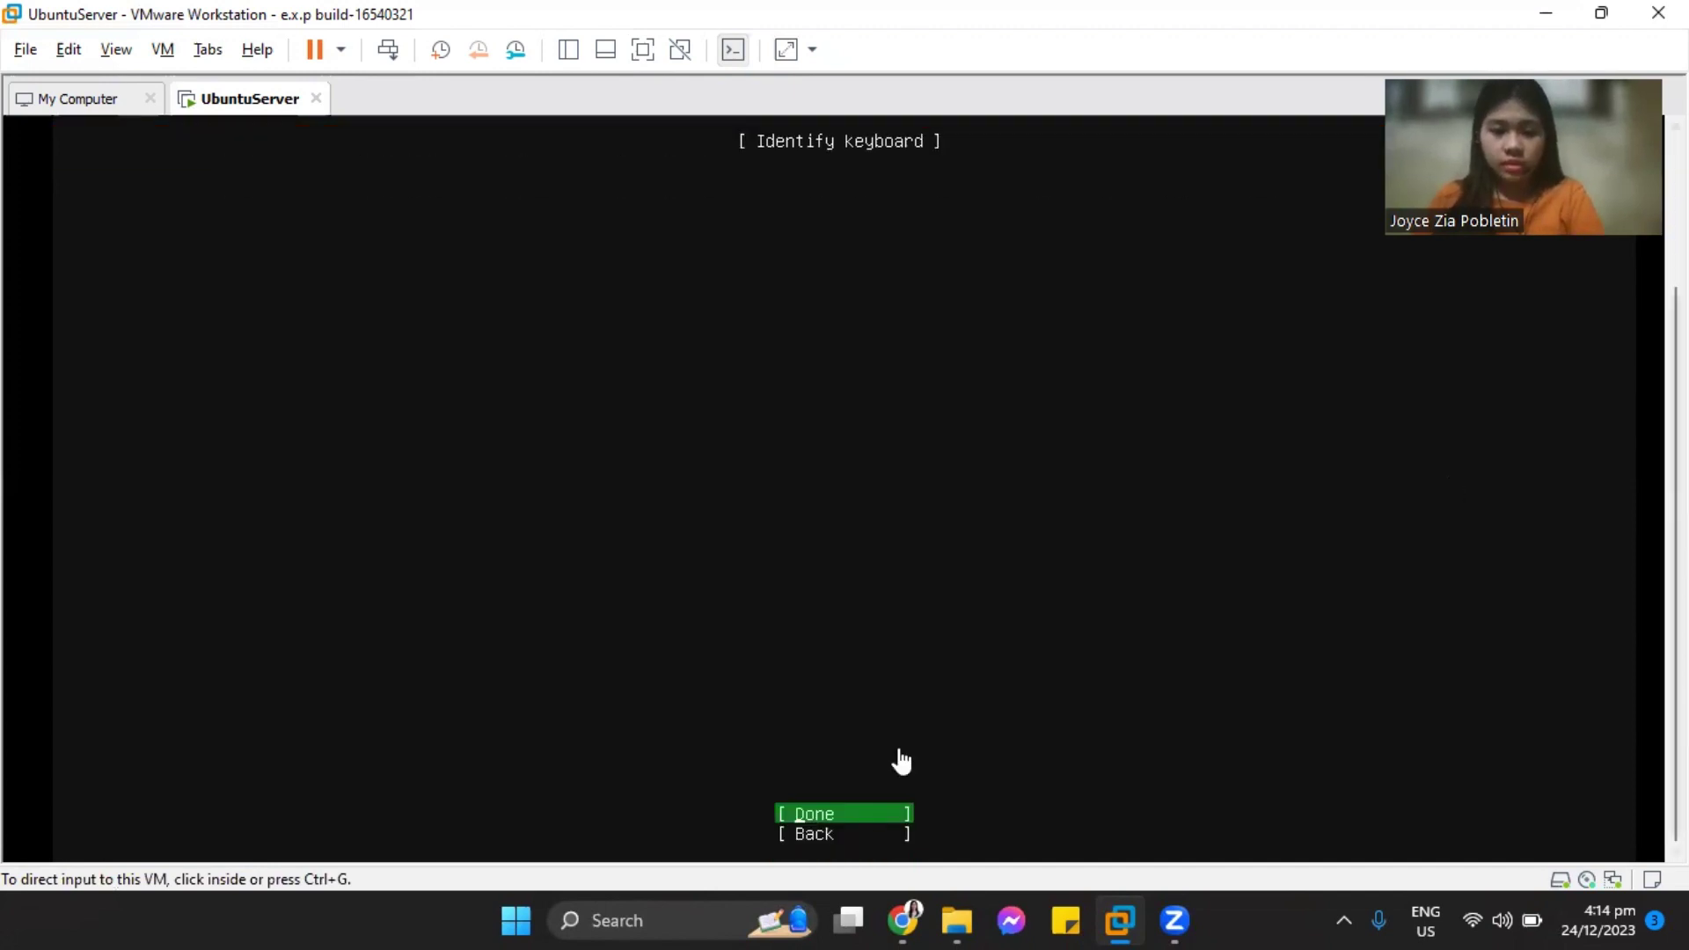
left_click(882, 810)
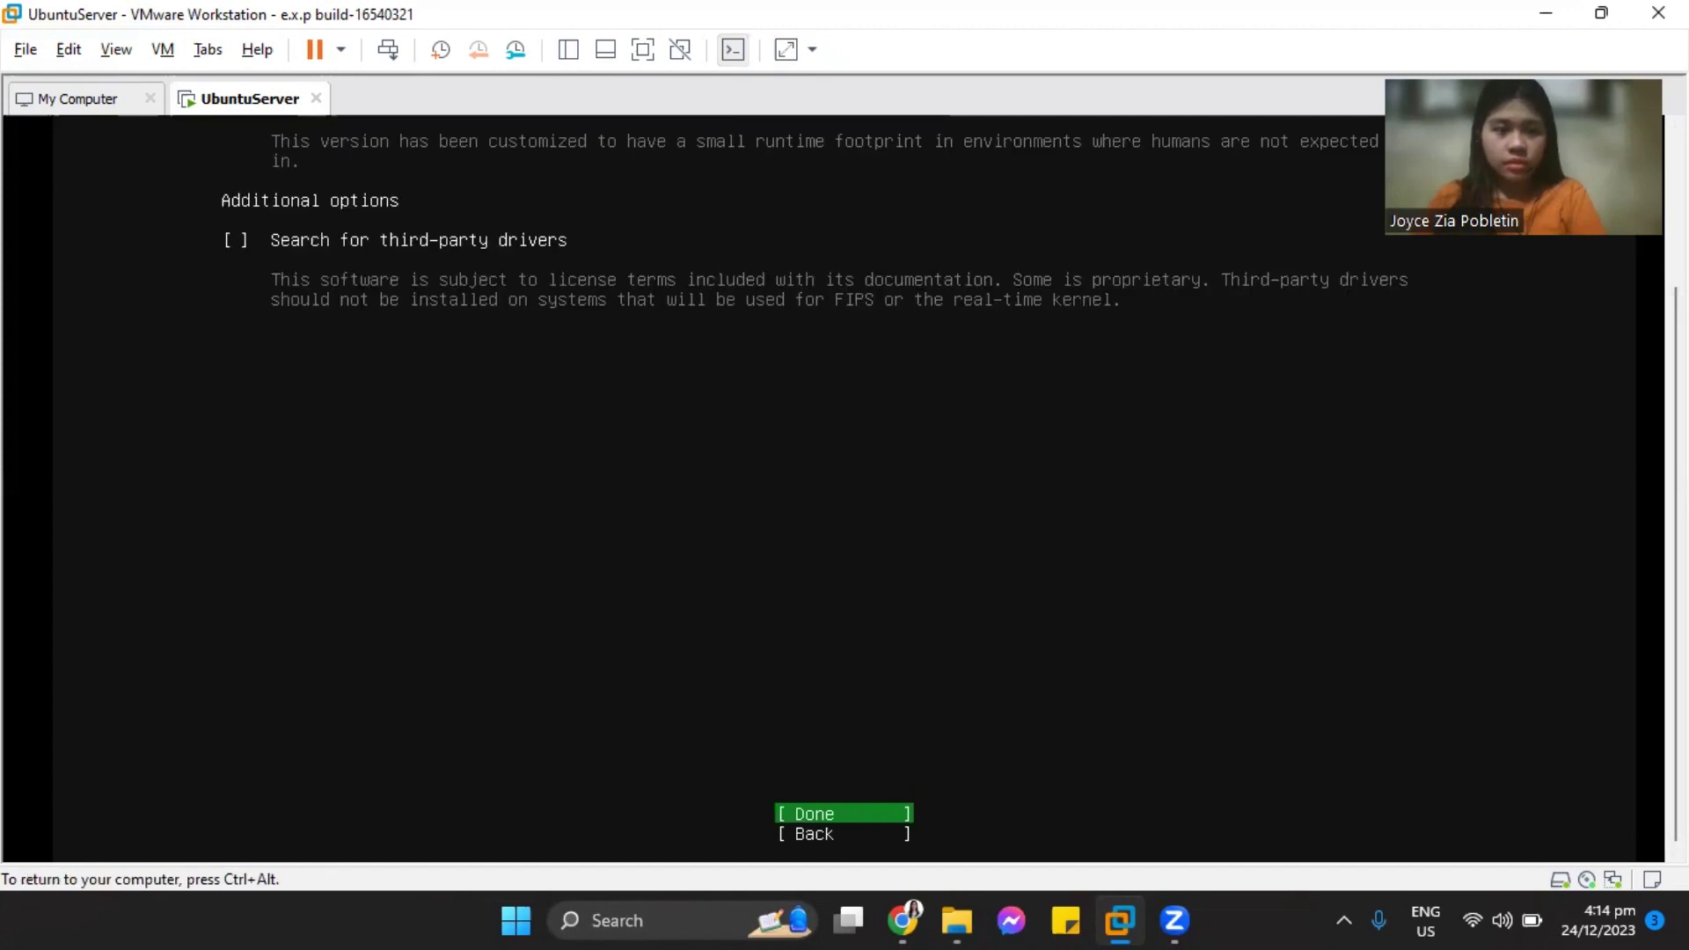
Accept Ubuntu Server as the install type
key("ctrl+alt")
scroll(845, 484, "up", 2)
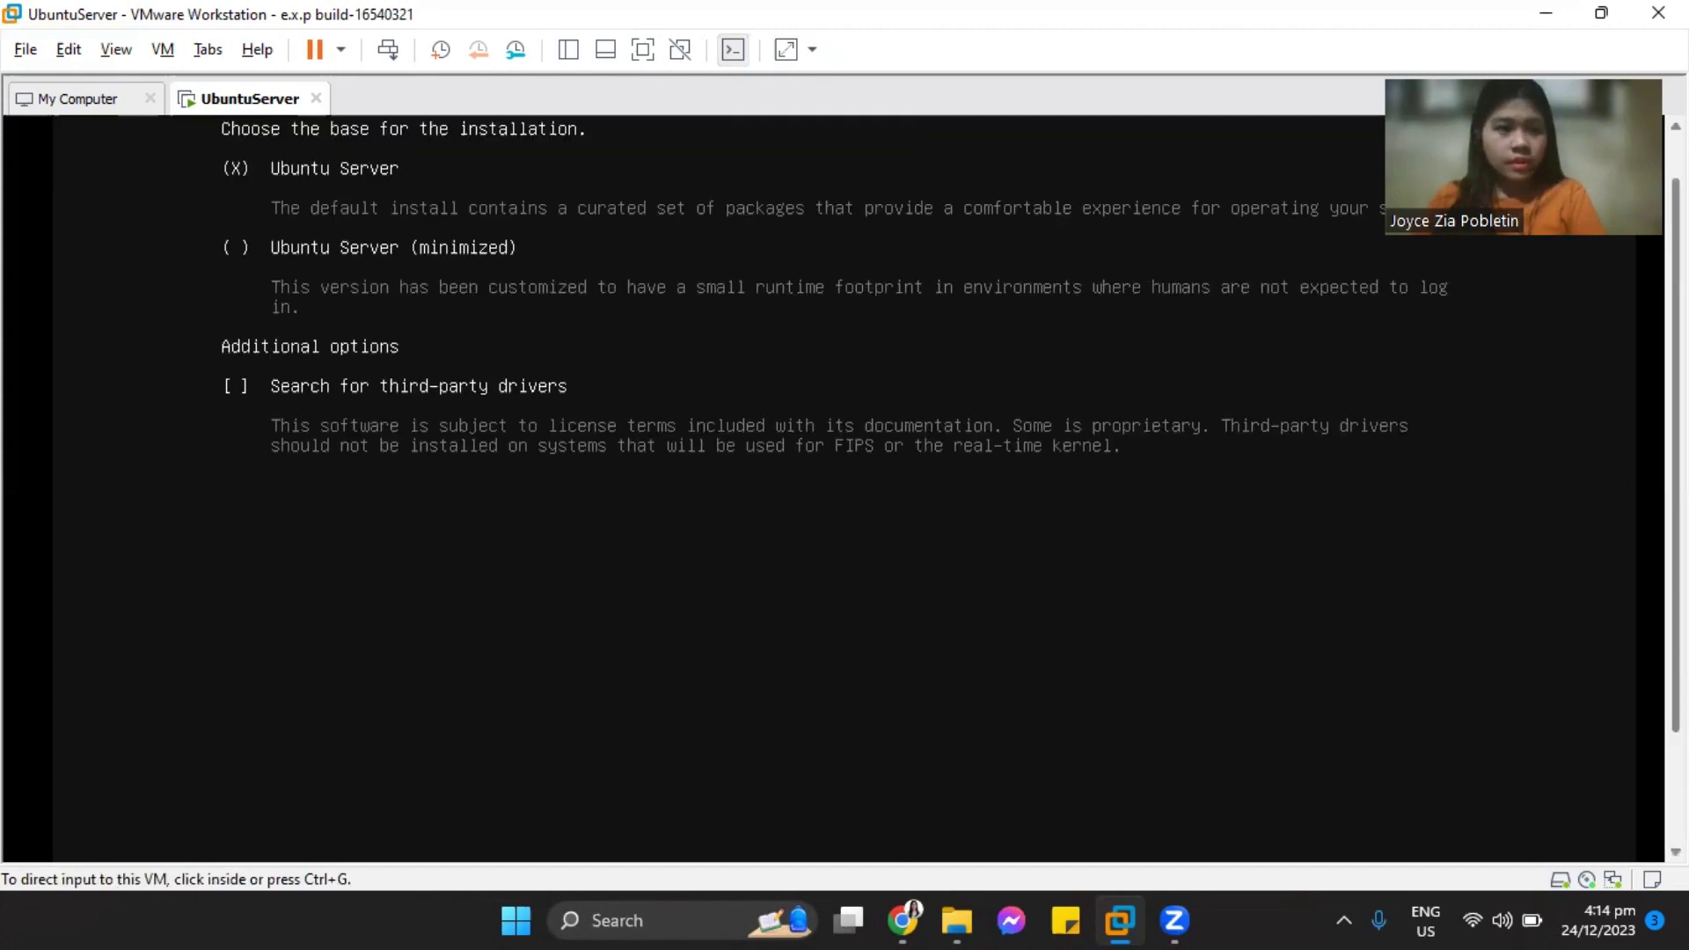
scroll(844, 483, "up", 1)
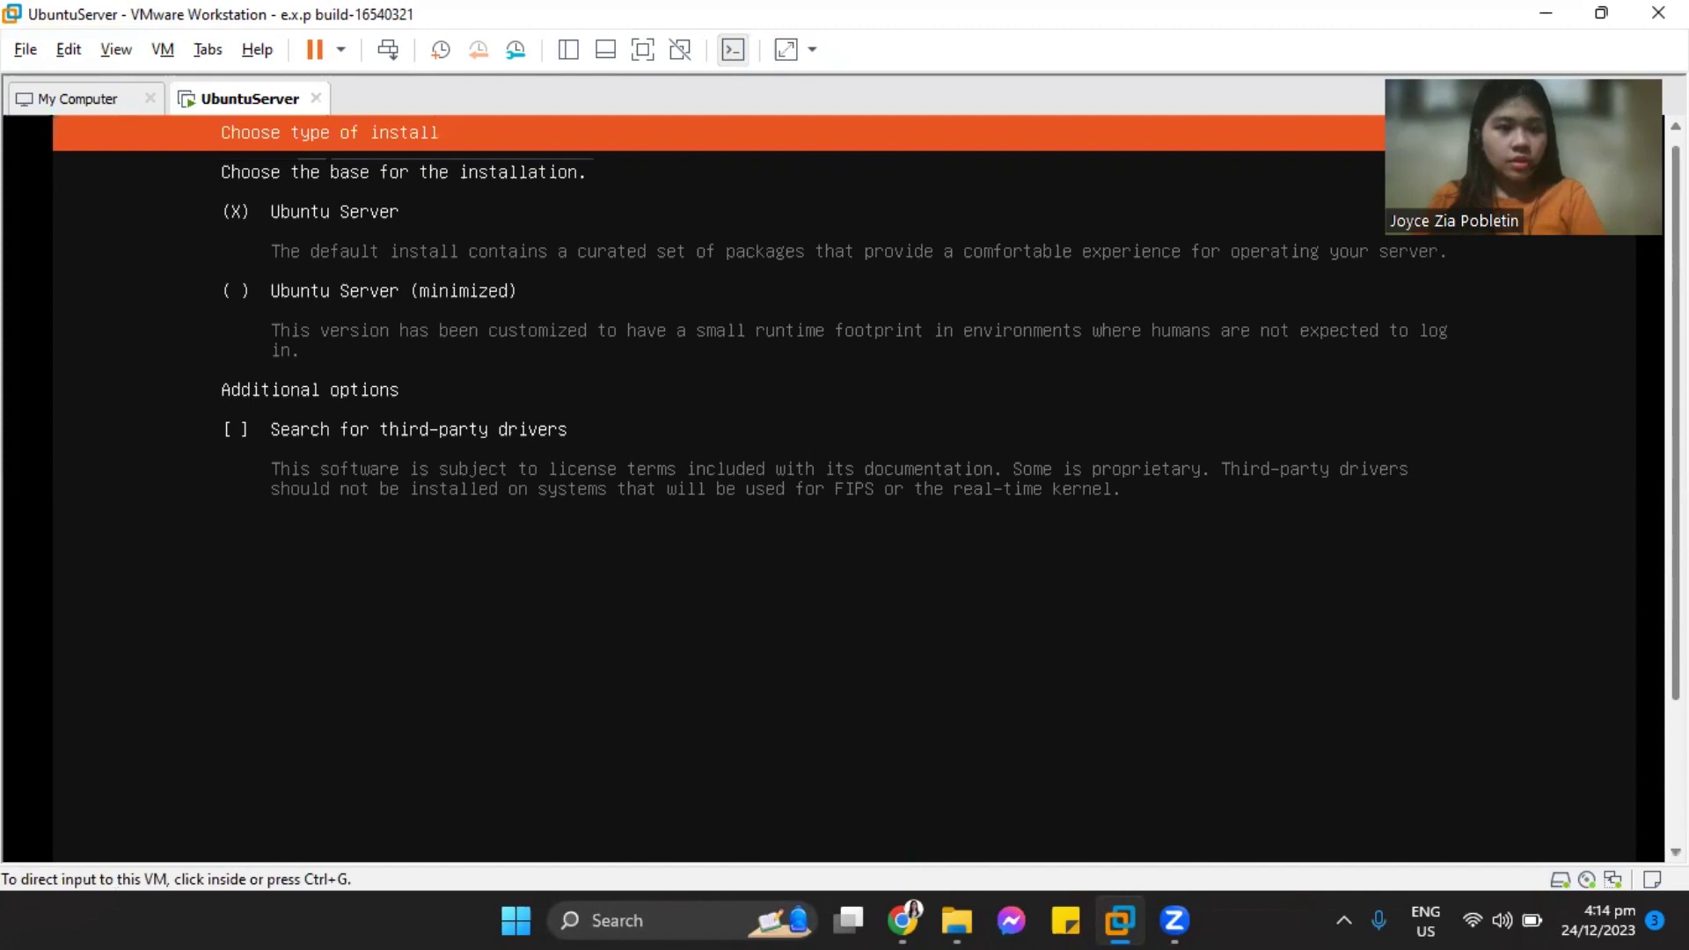
scroll(844, 484, "up", 1)
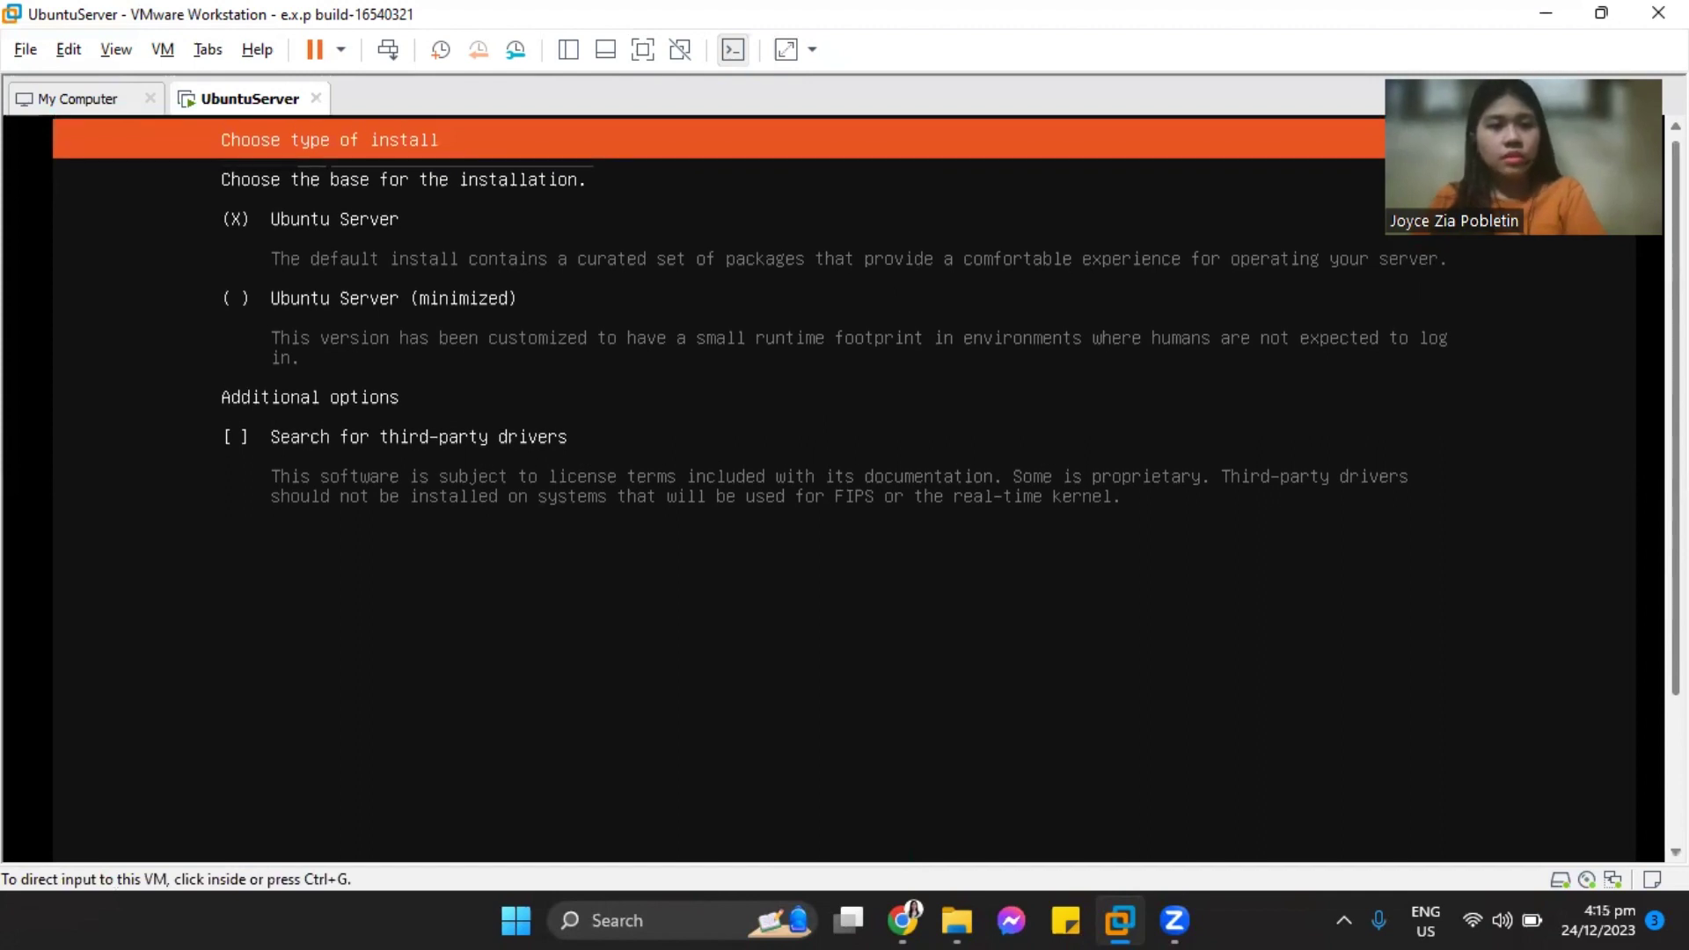
scroll(845, 484, "down", 5)
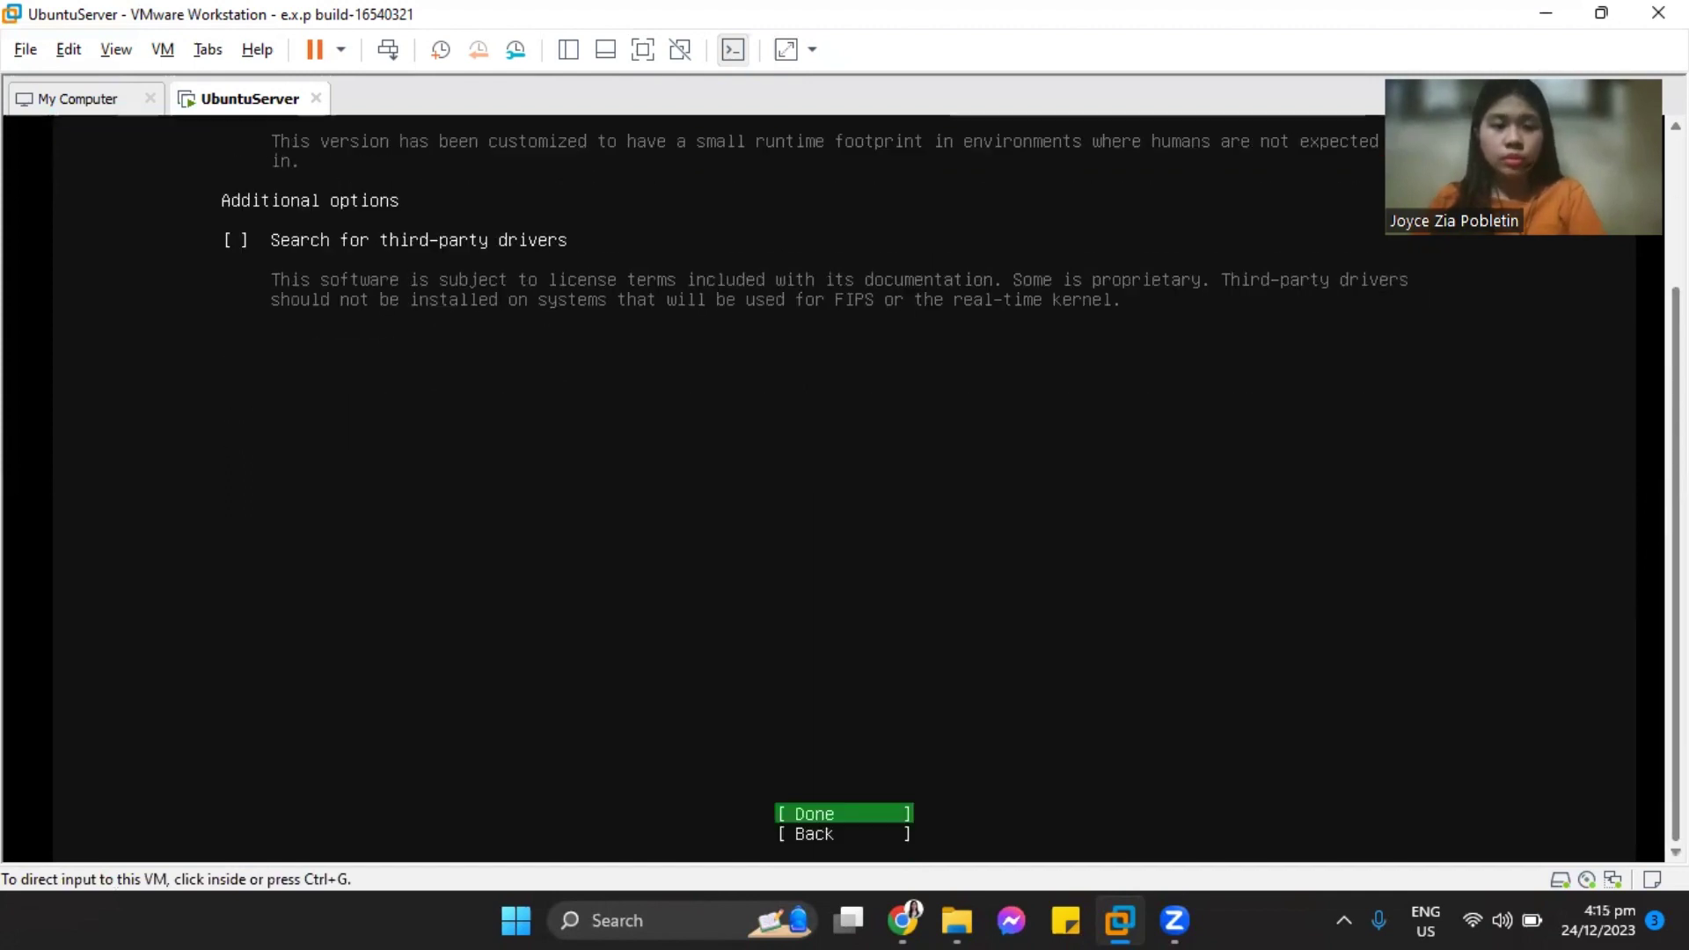
key("ctrl+g")
key("Return")
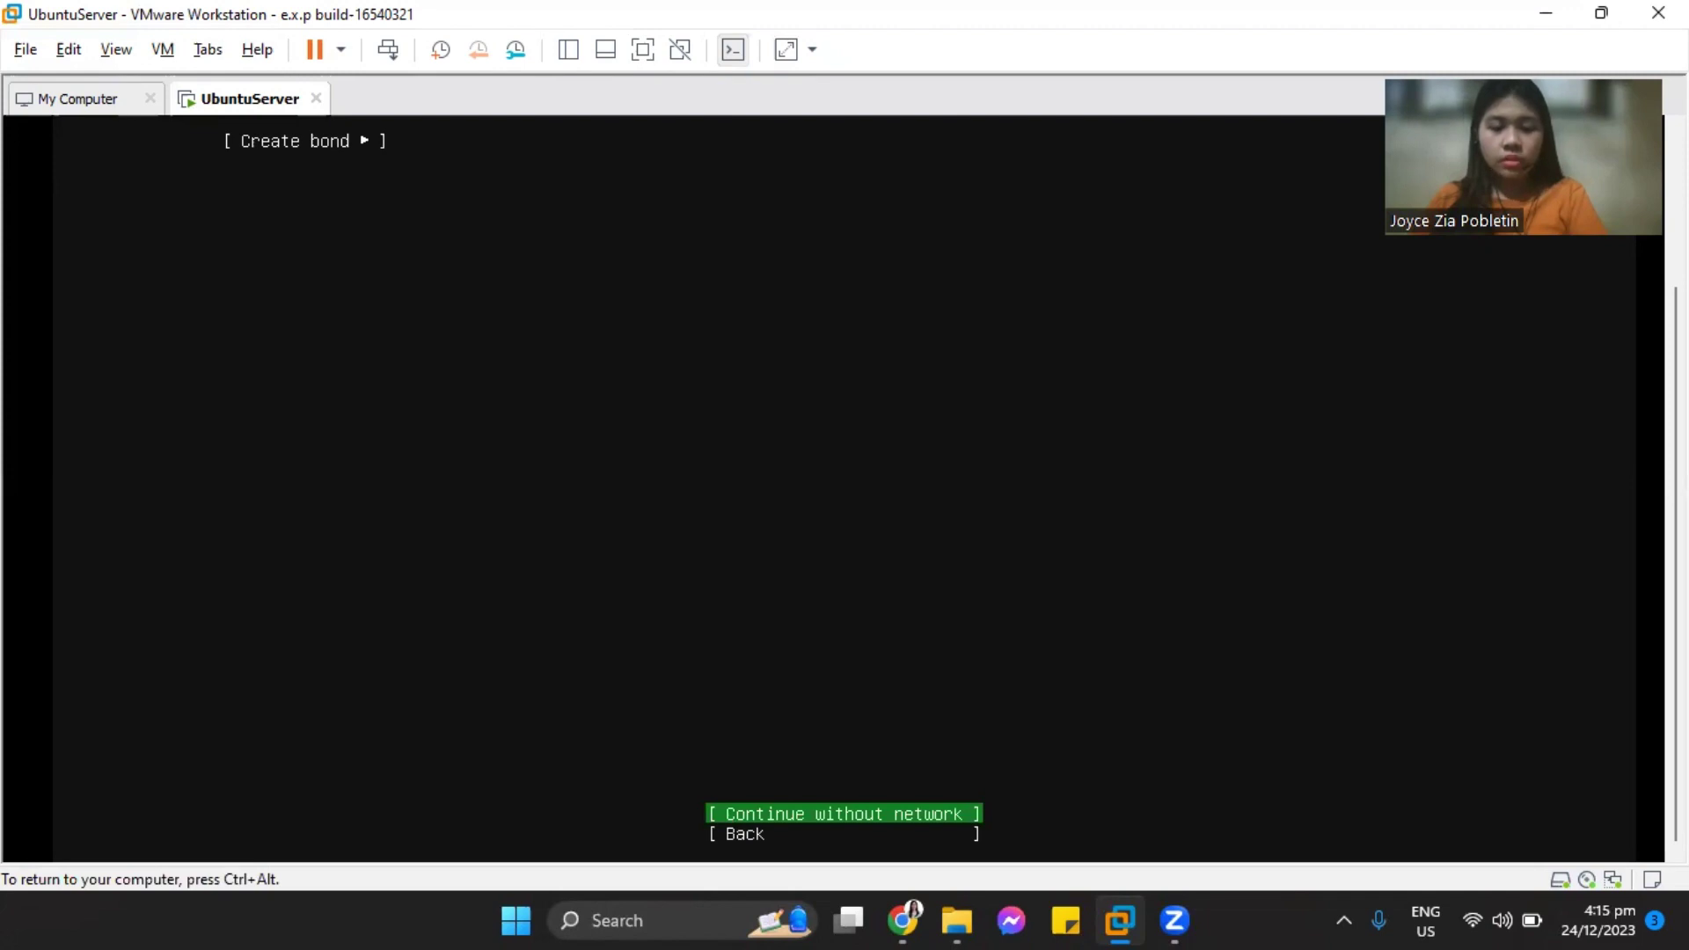
Continue without network, leave the proxy blank and keep the default Ubuntu archive mirror
key("Return")
key("ctrl+alt")
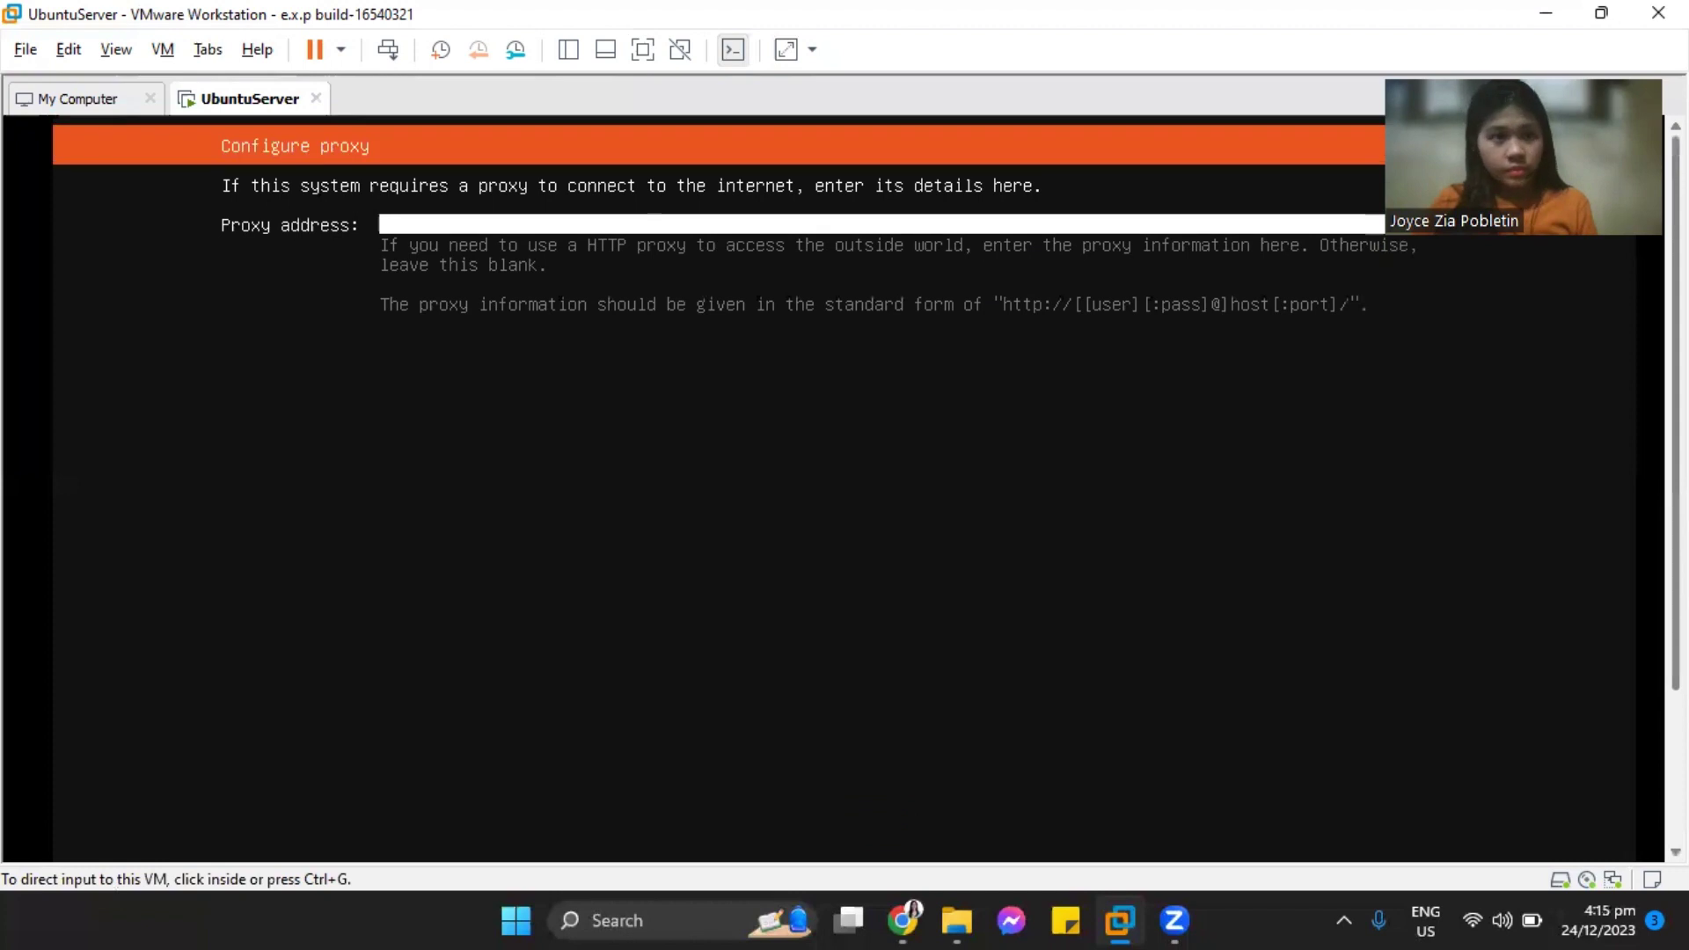
key("ctrl+g")
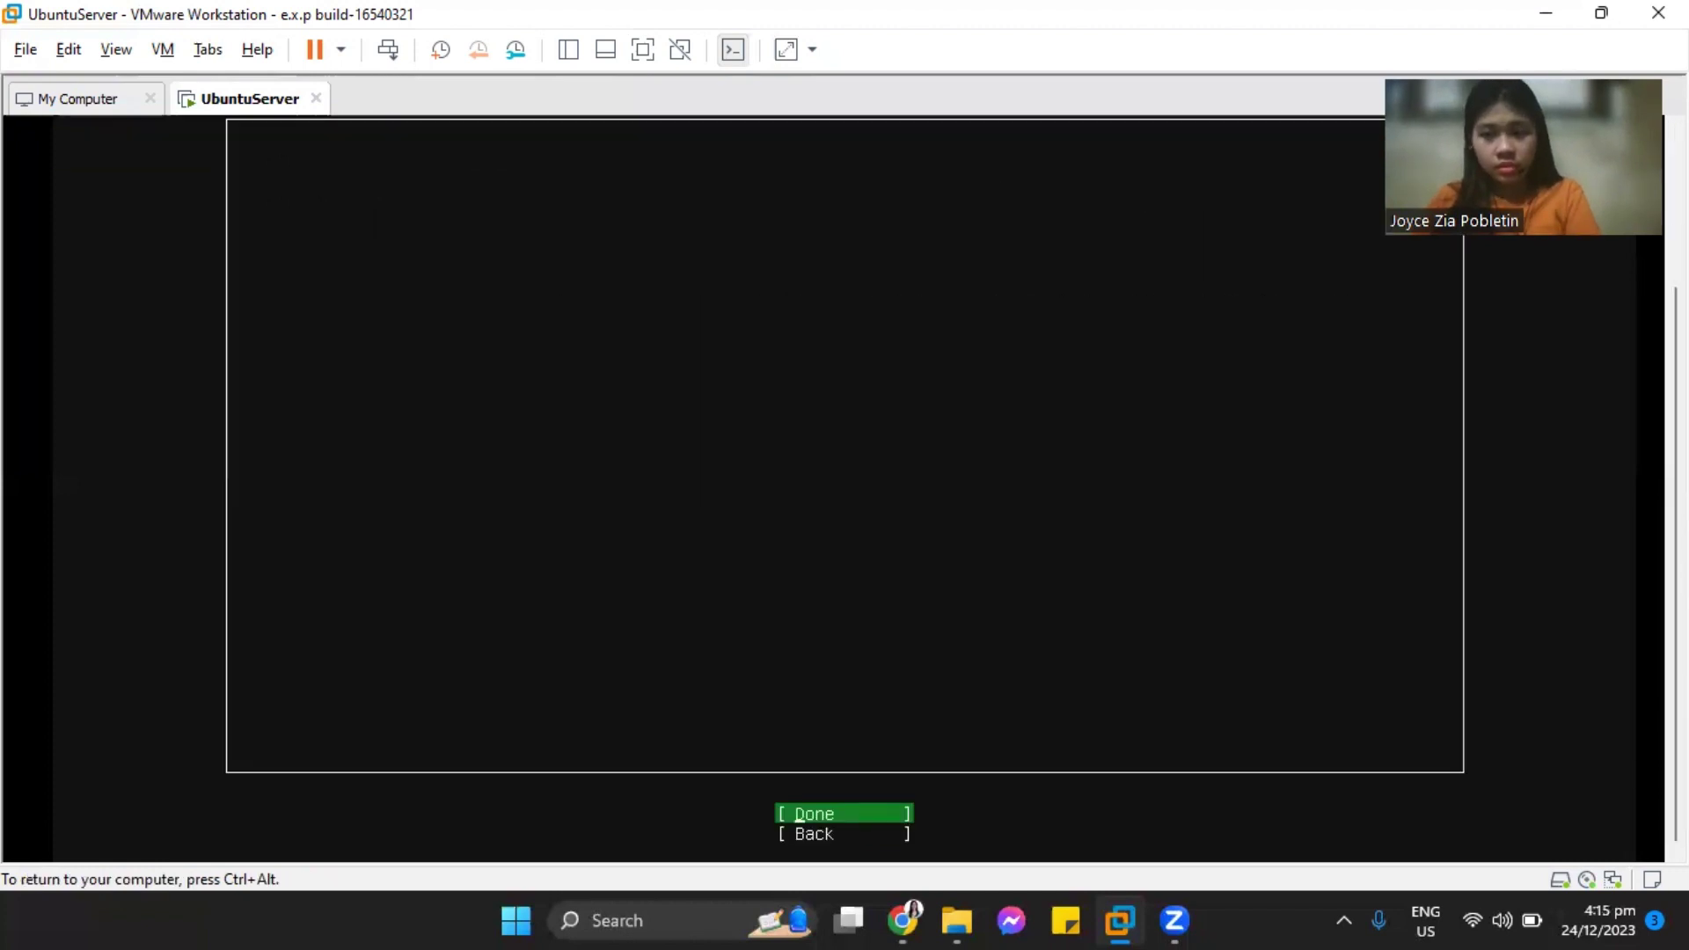
key("ctrl+alt")
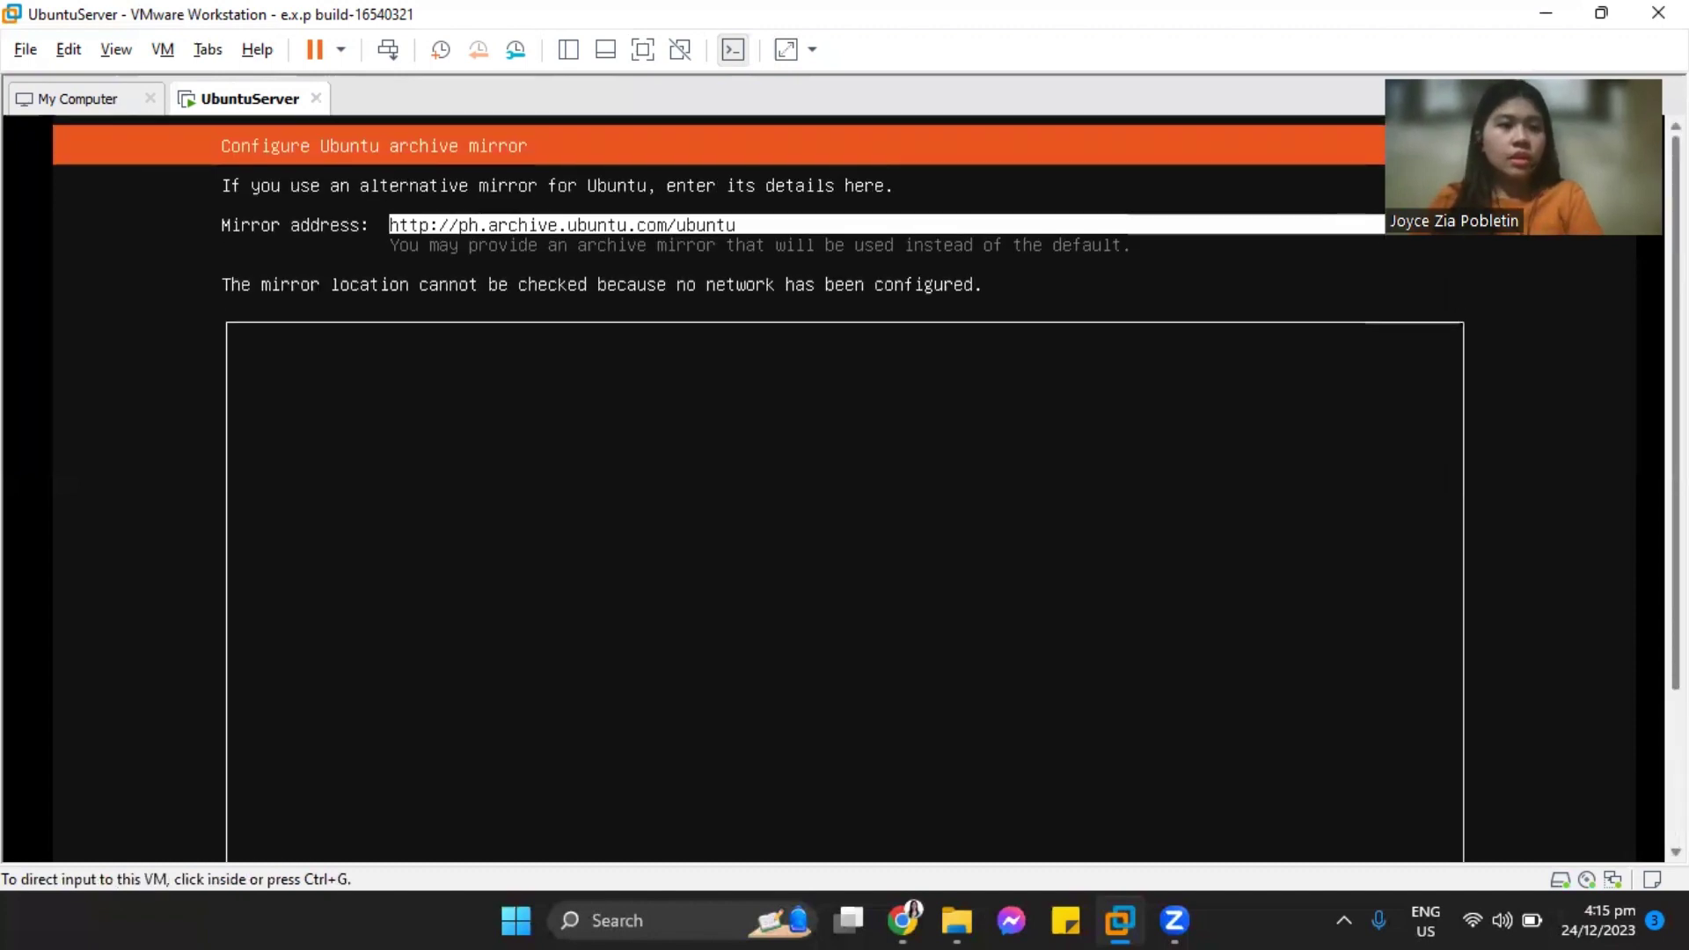
scroll(844, 484, "down", 5)
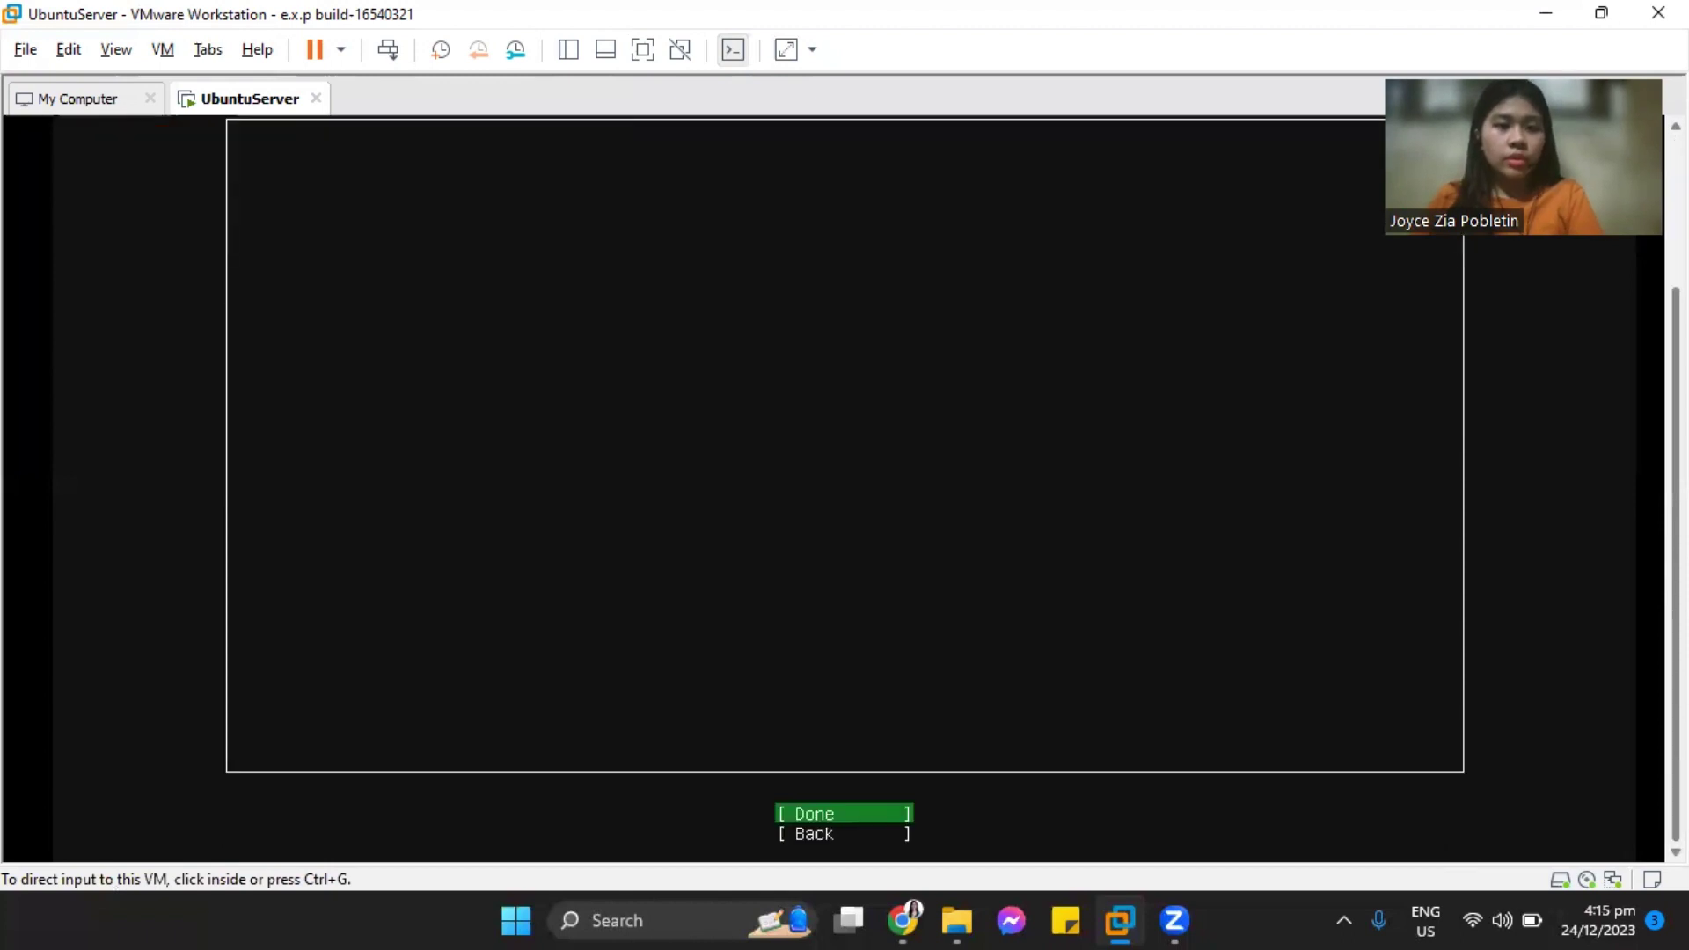
key("ctrl+g")
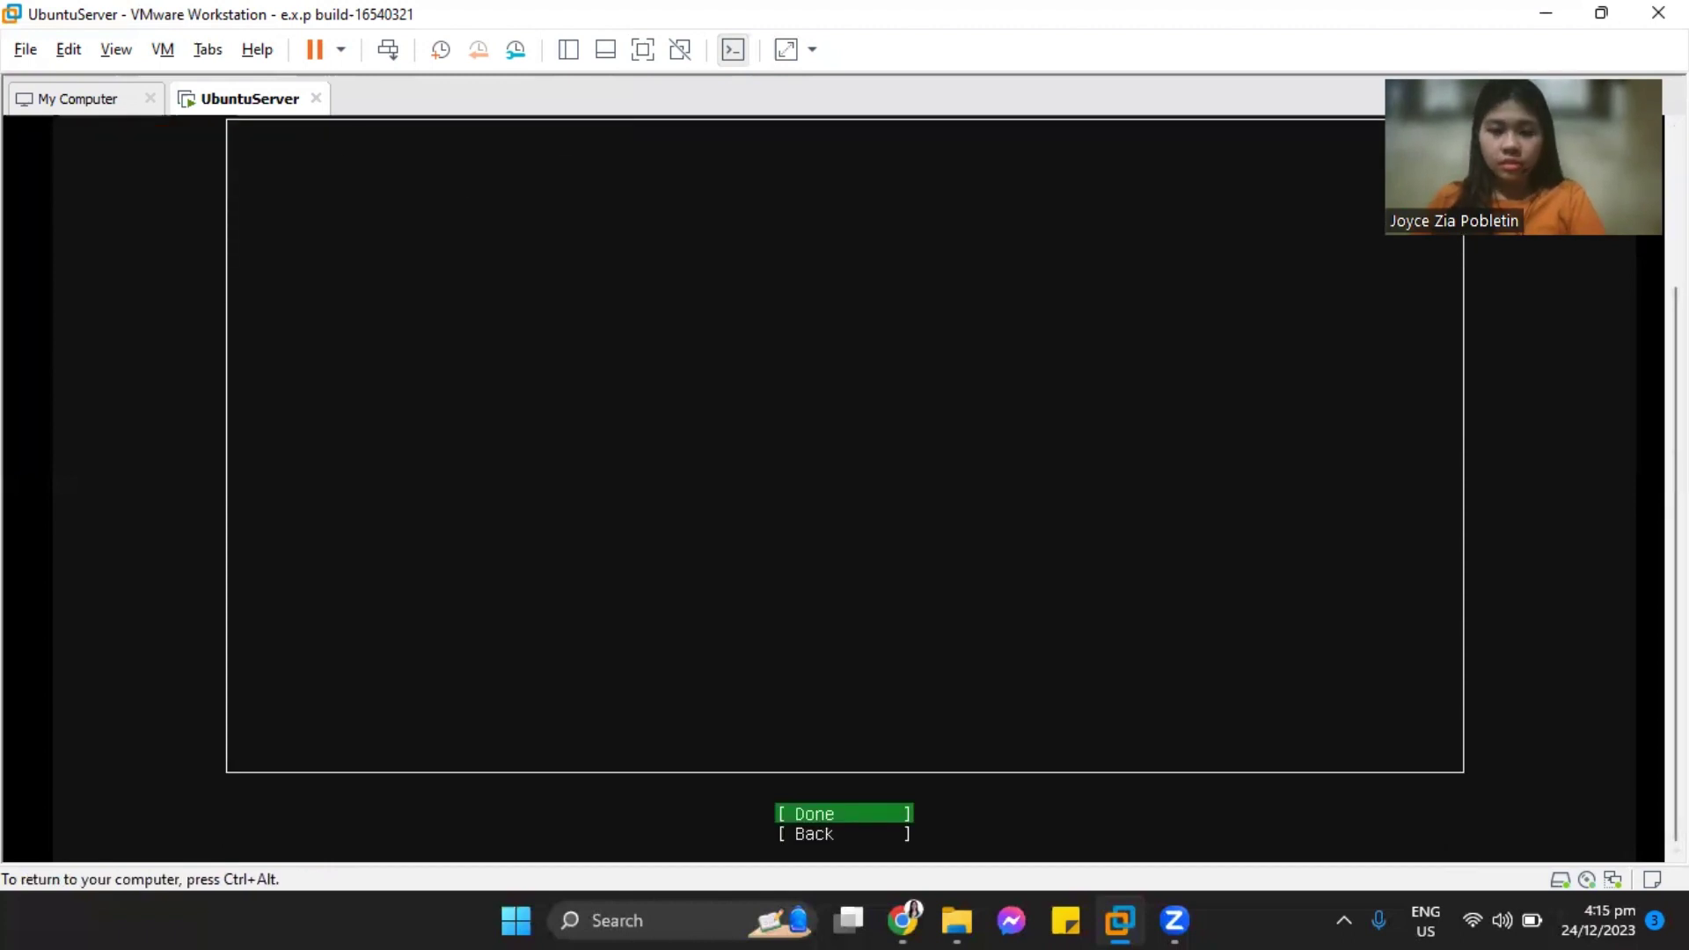
key("Up")
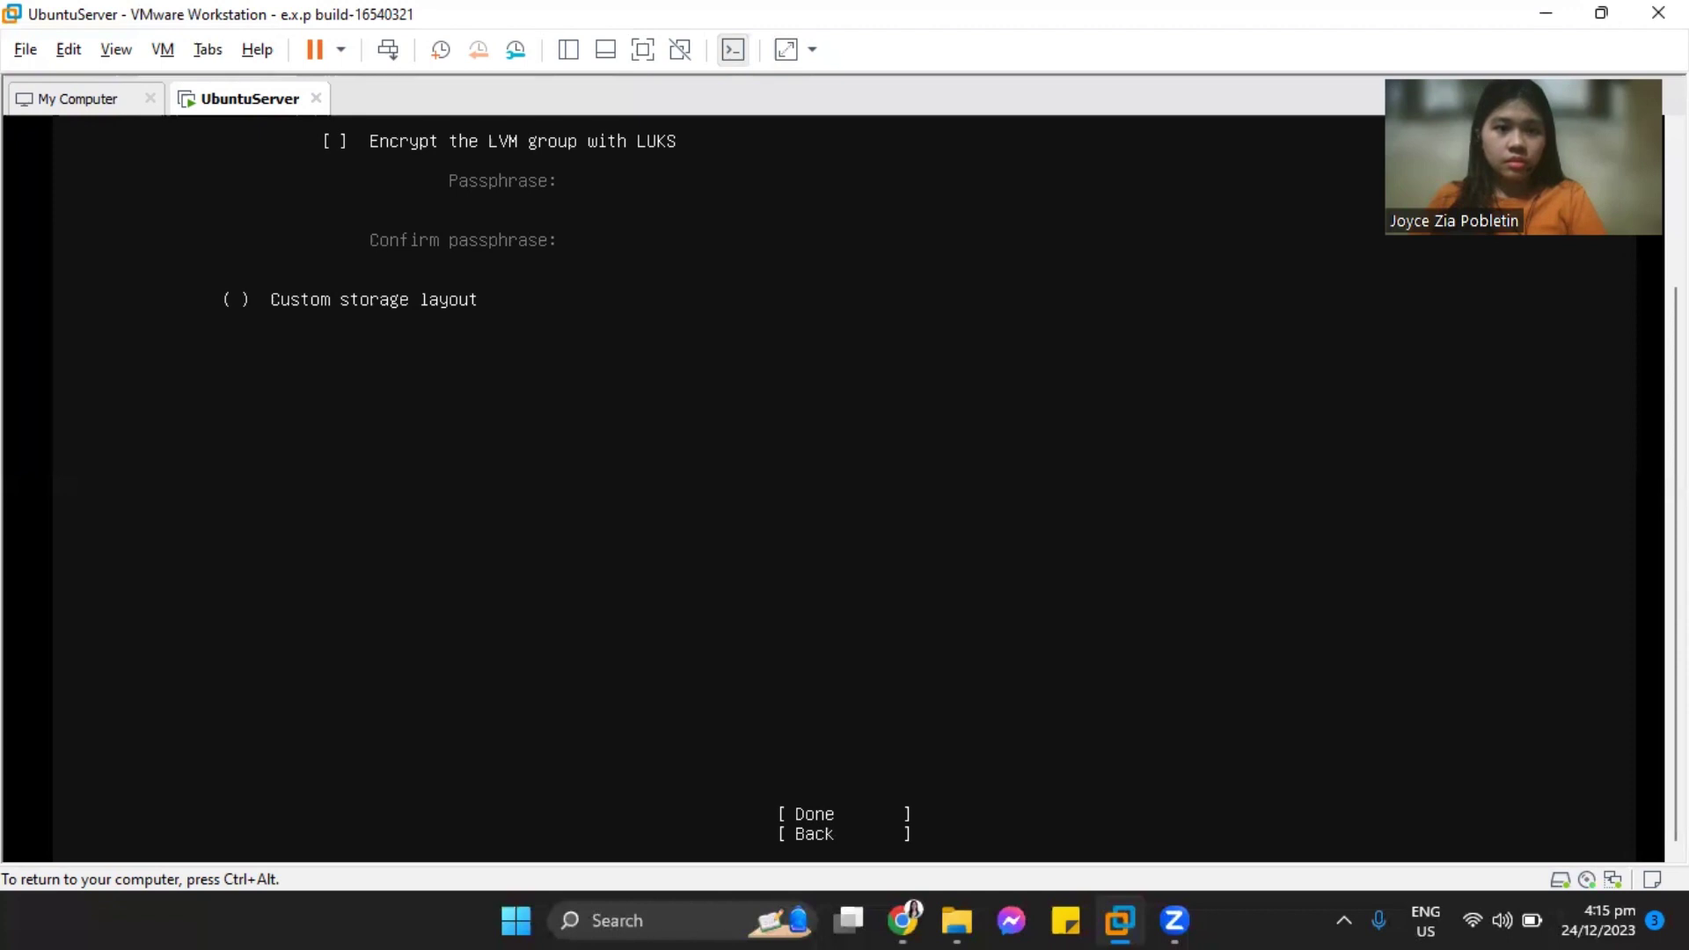
Accept the guided storage layout using the whole 20 GB disk with LVM
key("ctrl+alt")
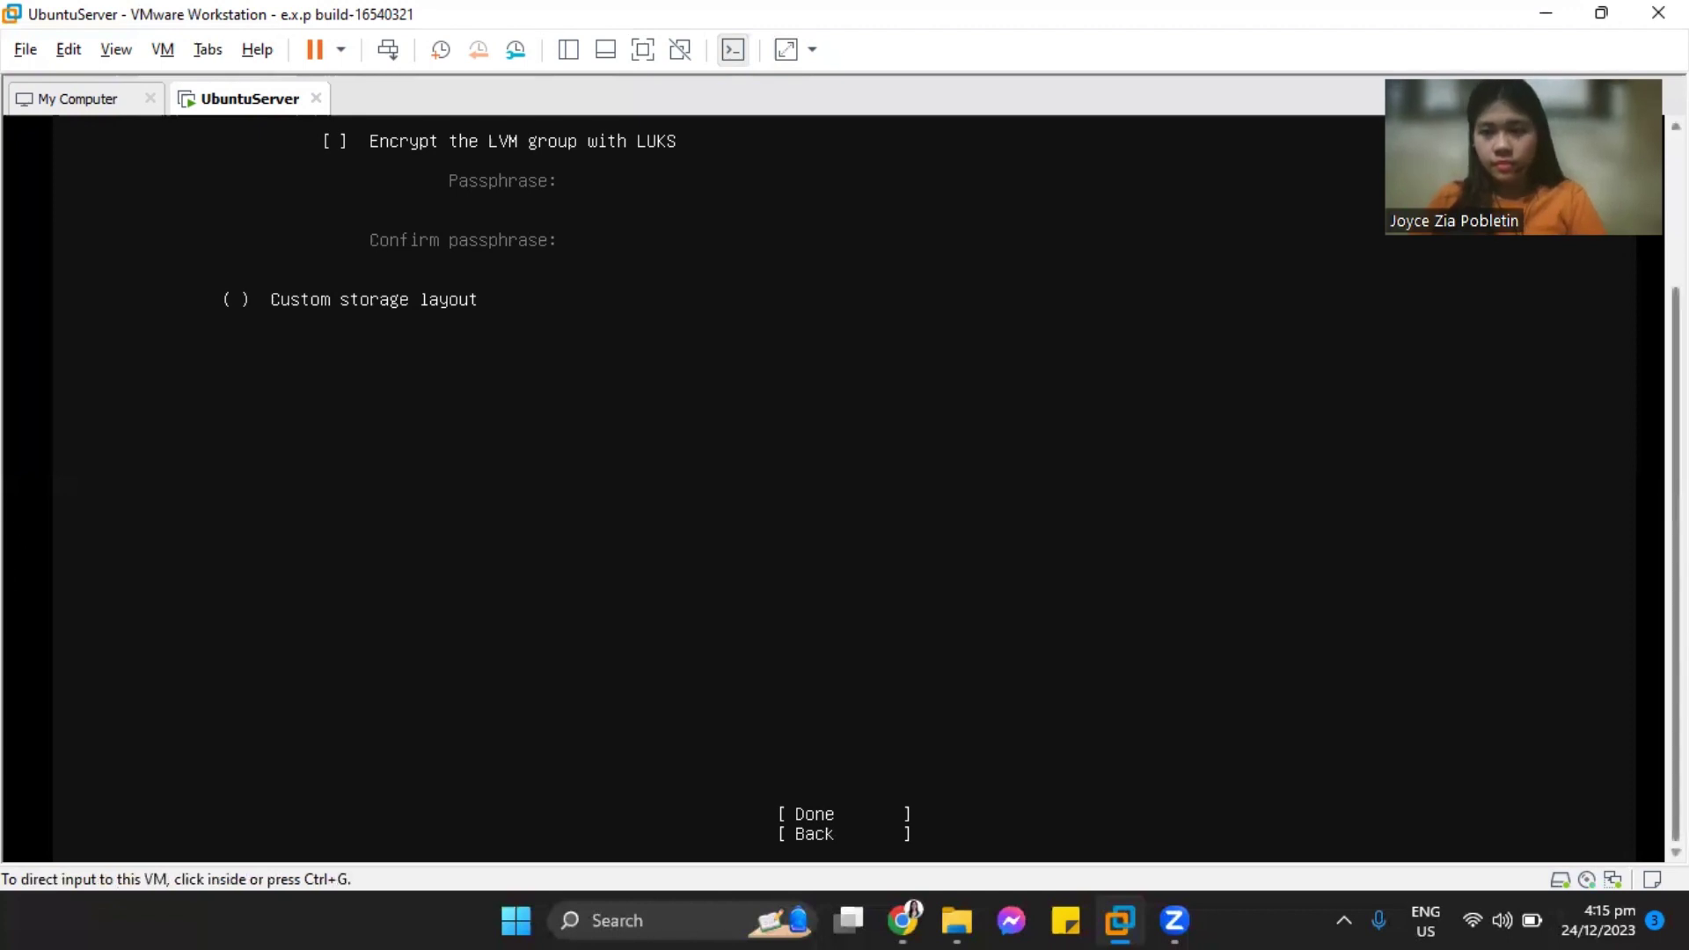
scroll(1649, 343, "up", 5)
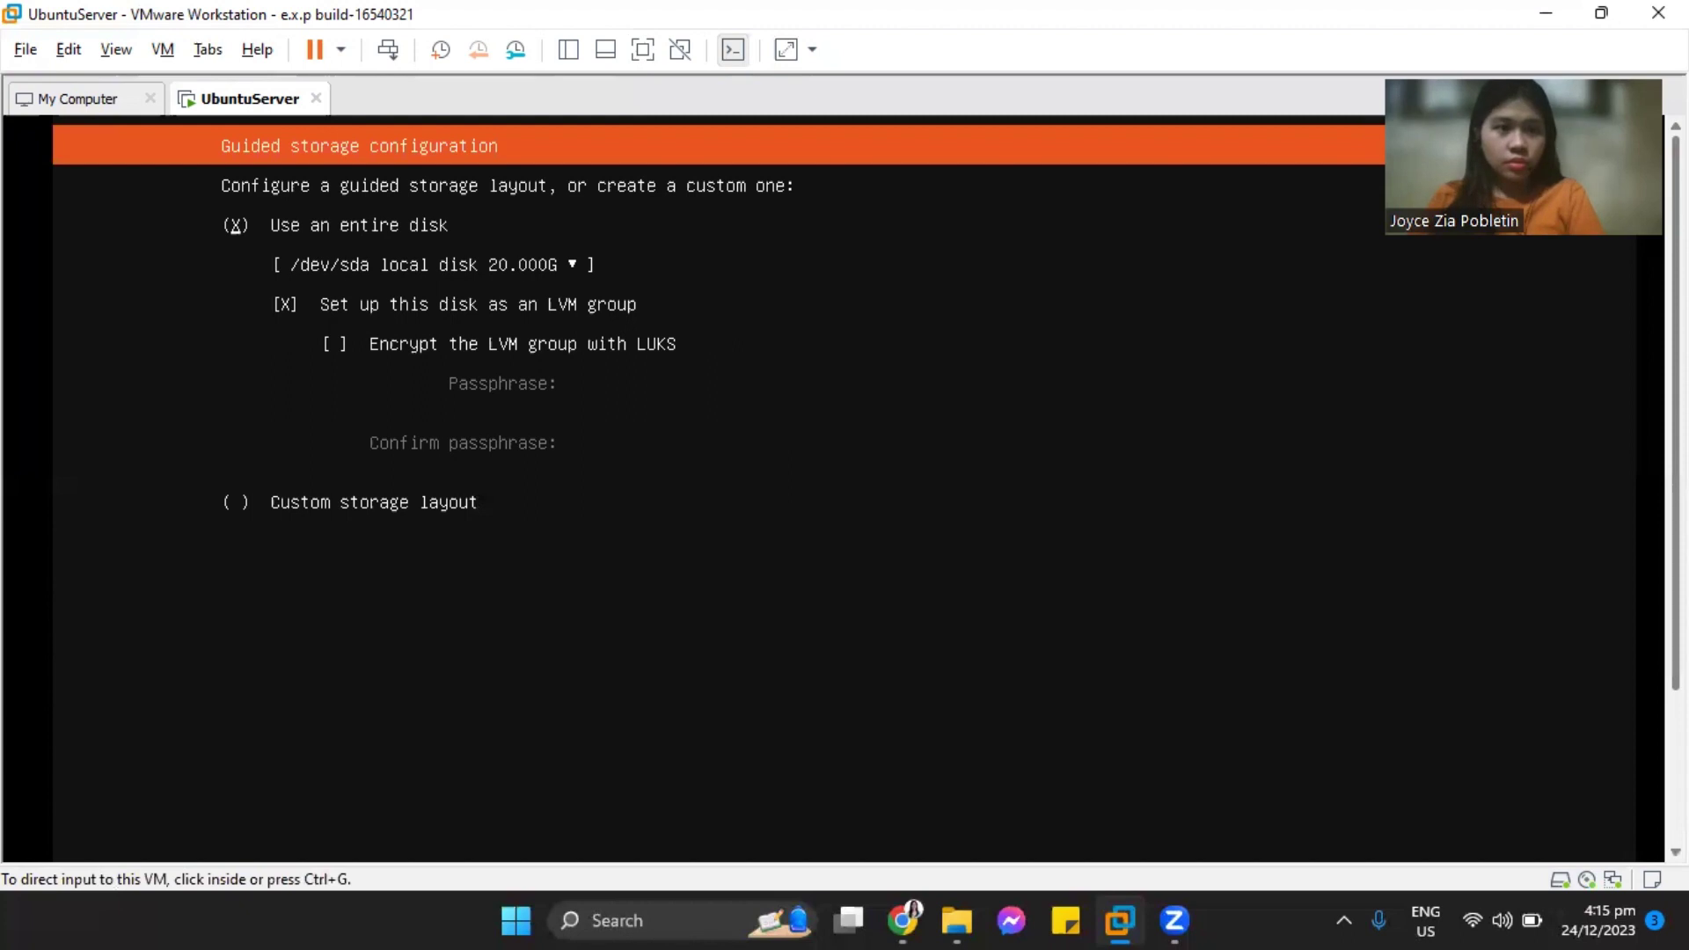
key("Tab")
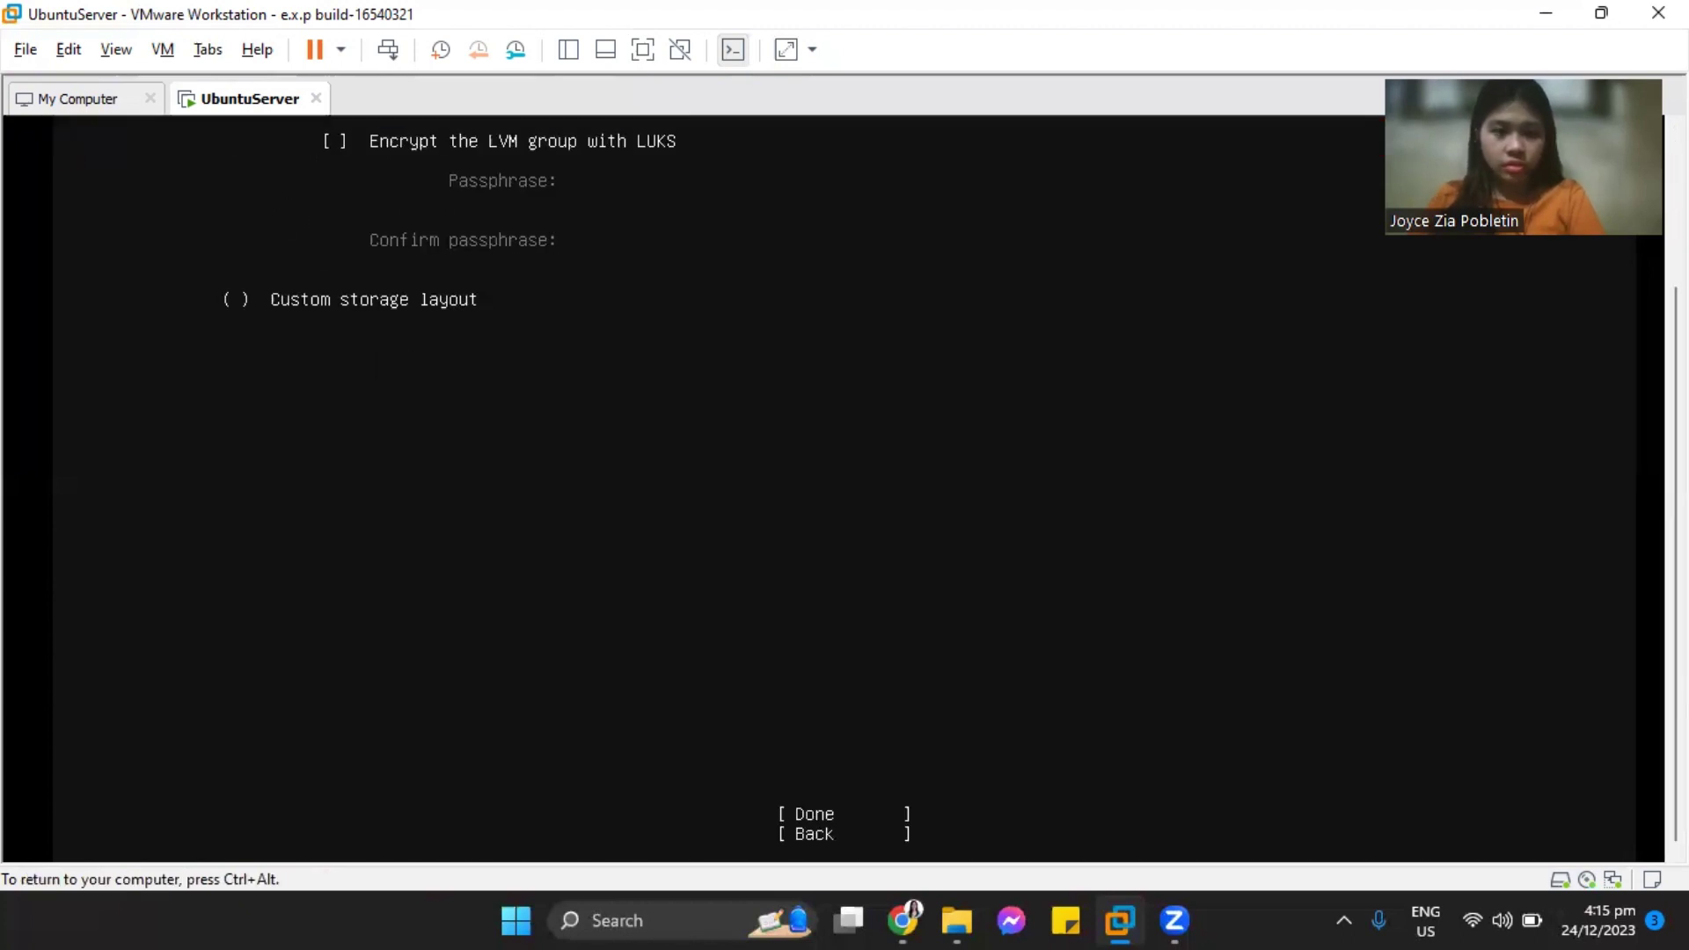
key("Tab")
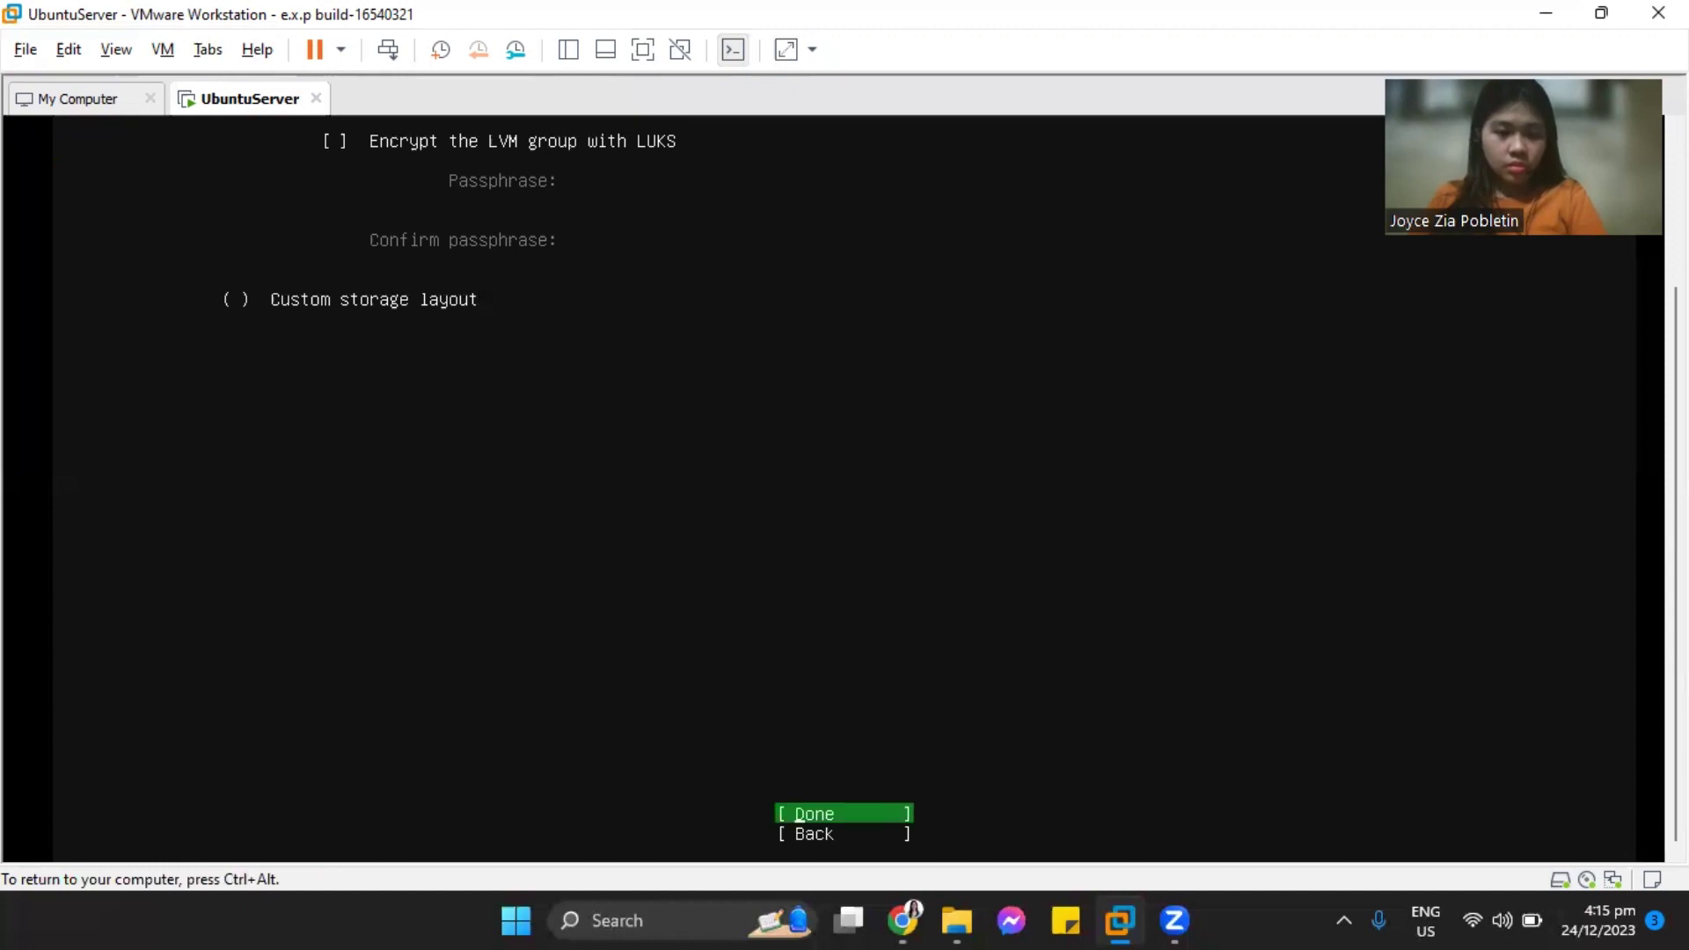
key("Return")
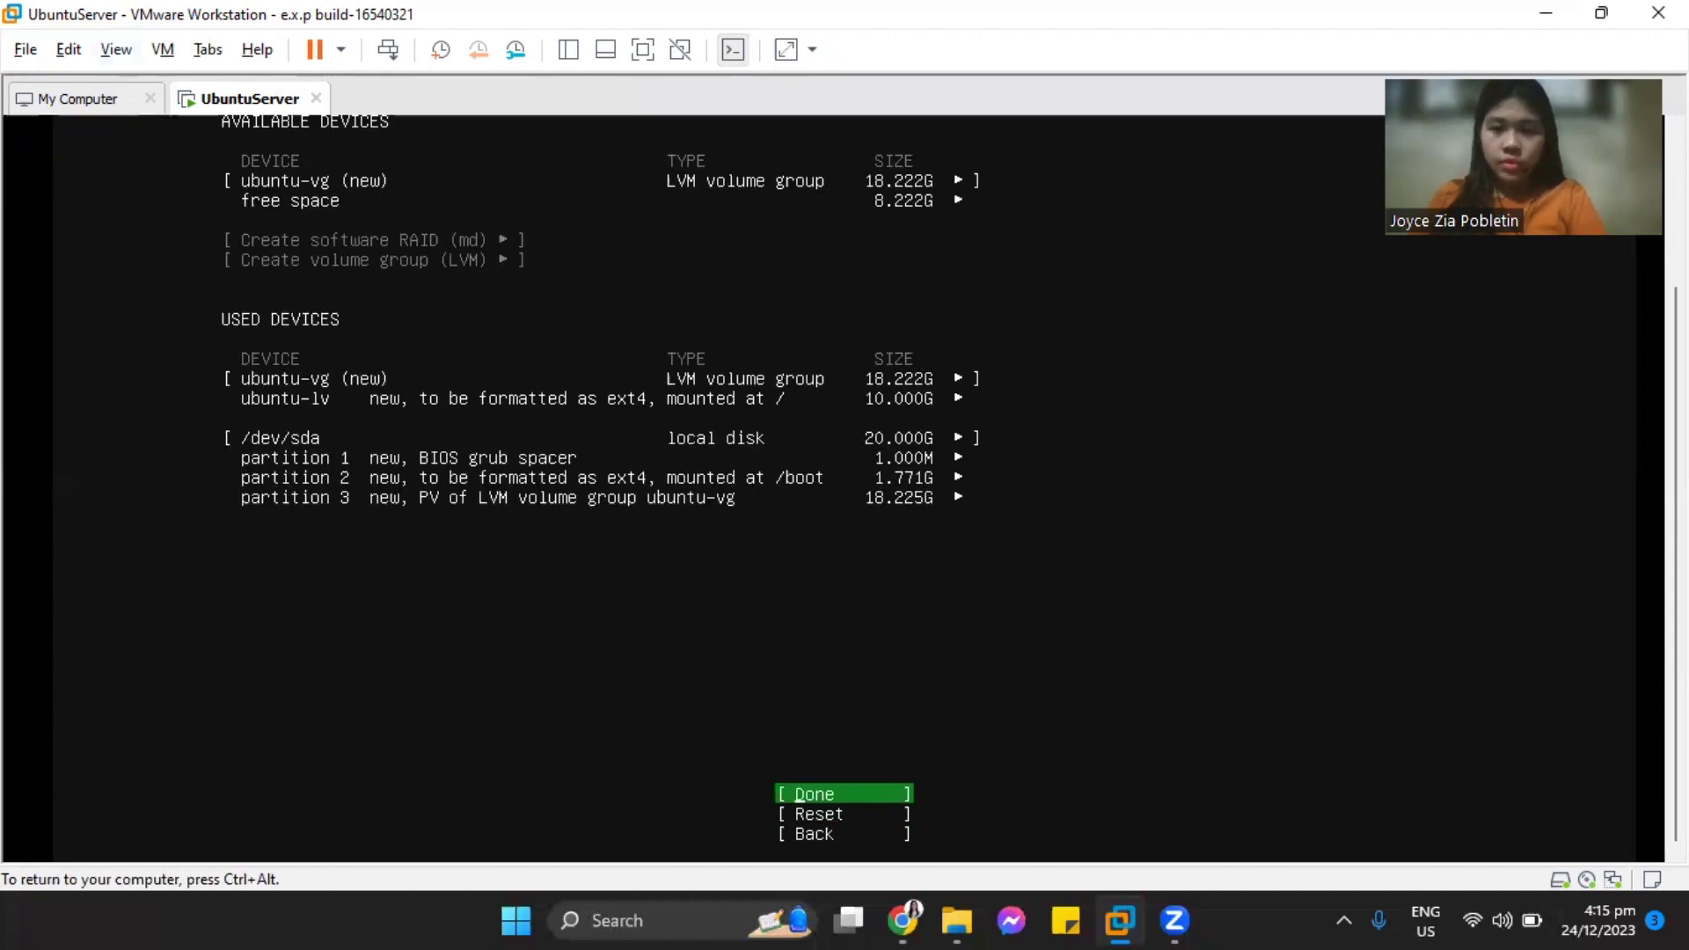
Accept the storage summary and confirm the destructive disk formatting to begin installing
key("ctrl+alt")
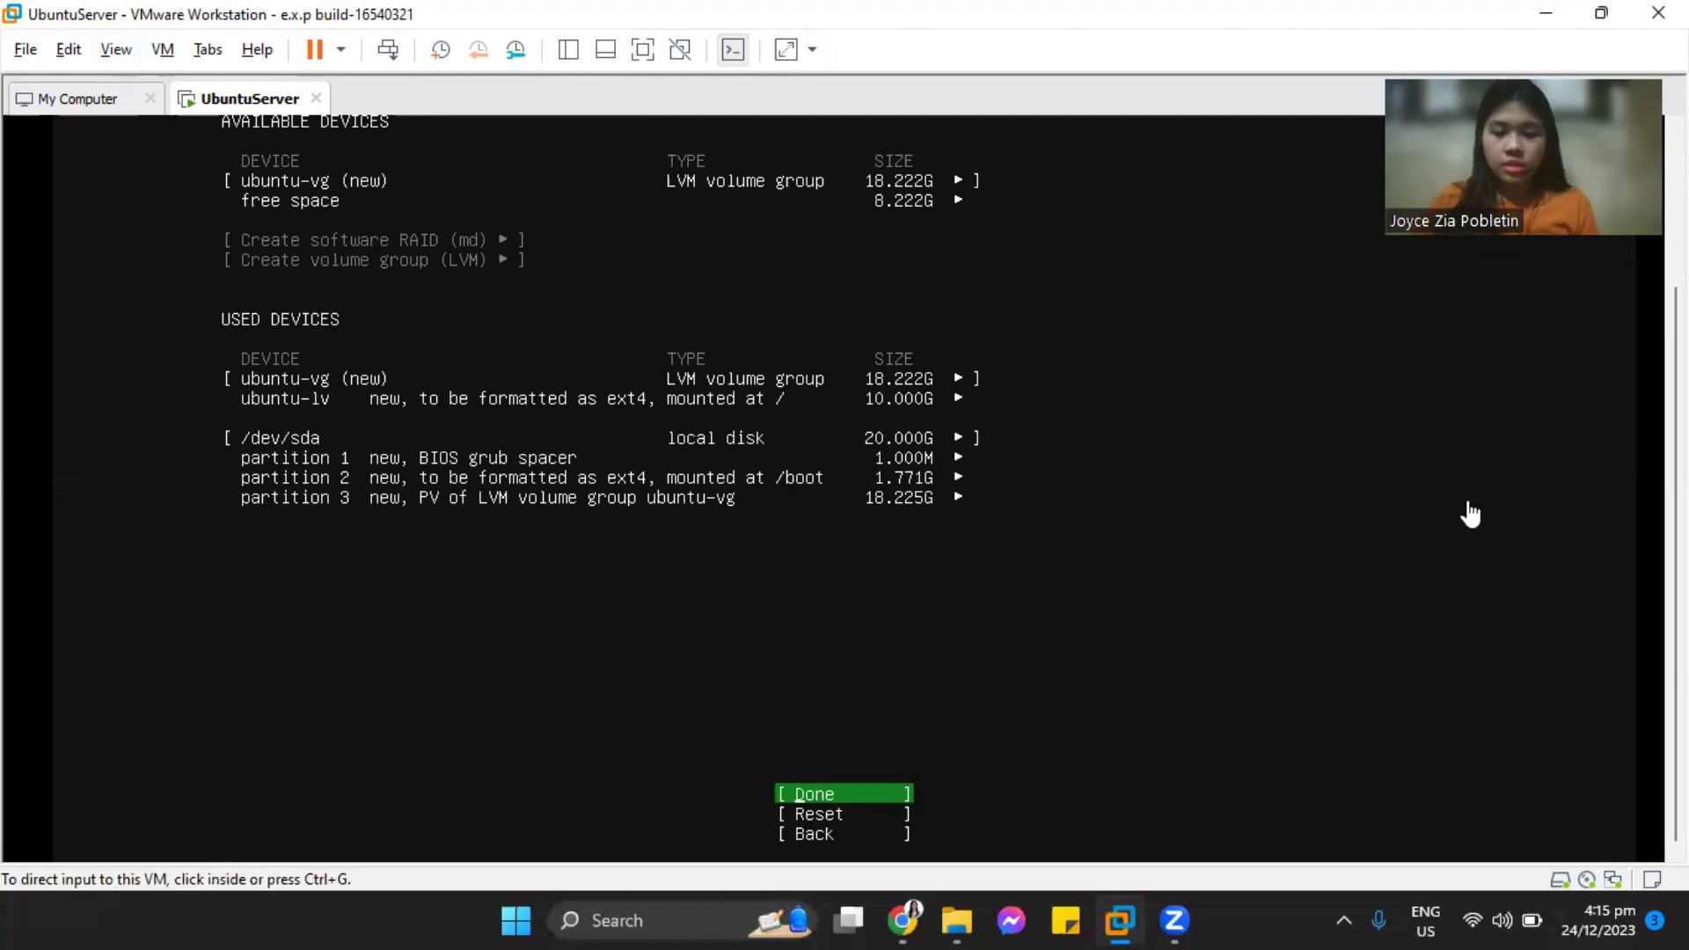
scroll(1467, 513, "up", 3)
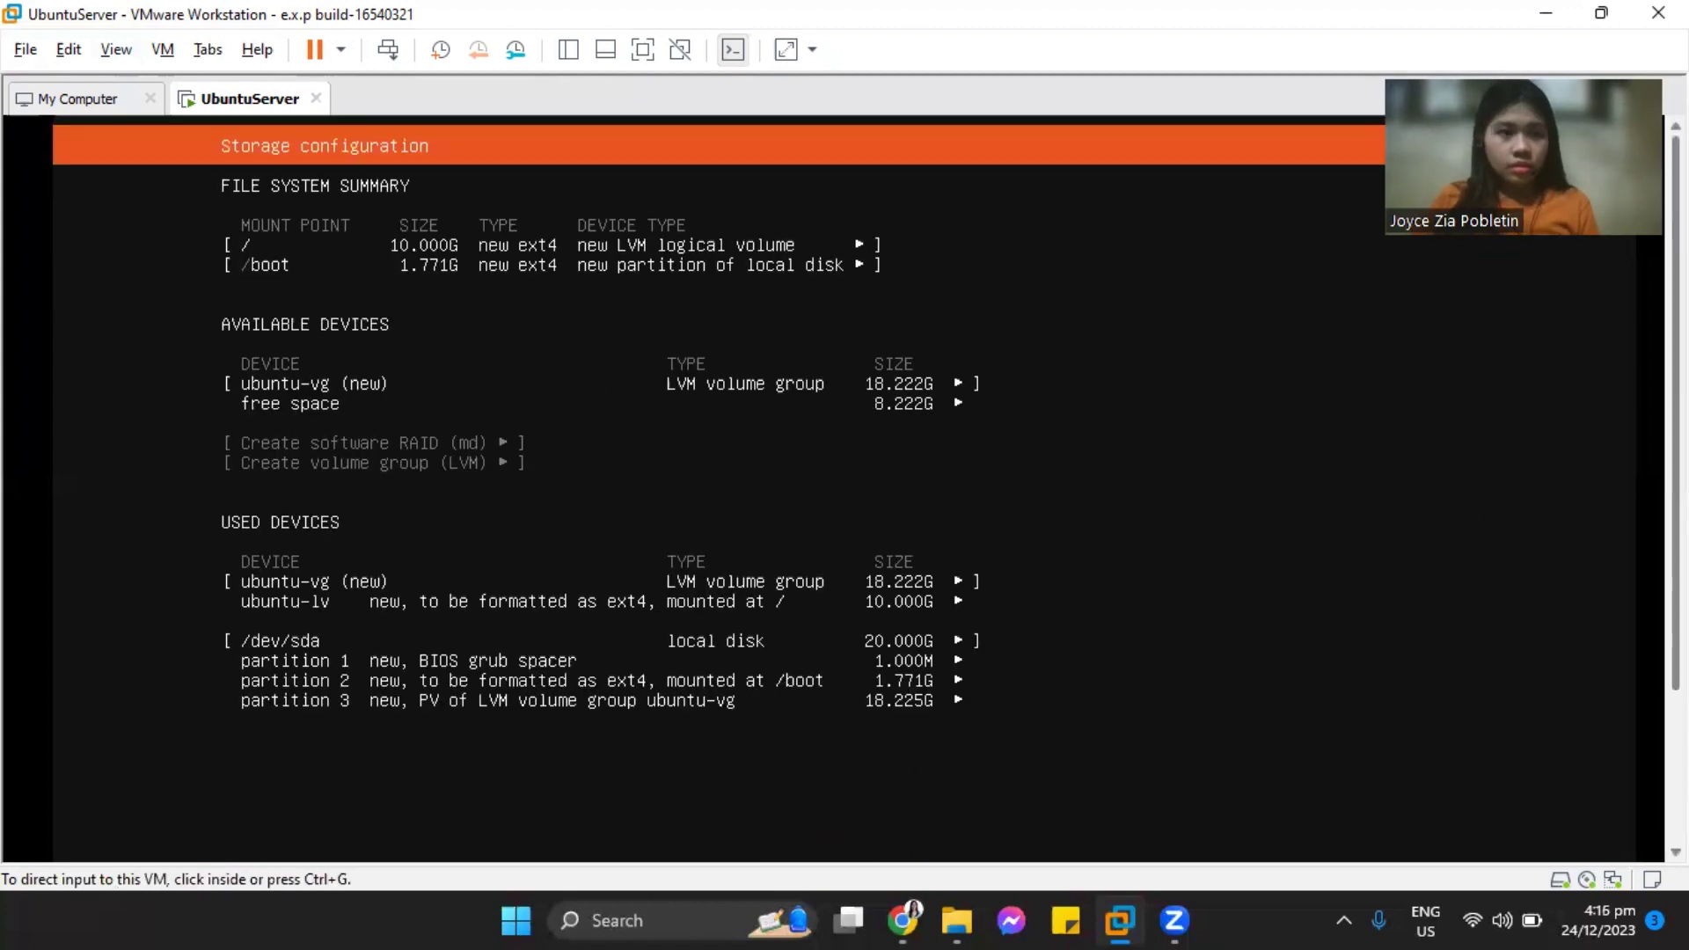
scroll(845, 492, "down", 3)
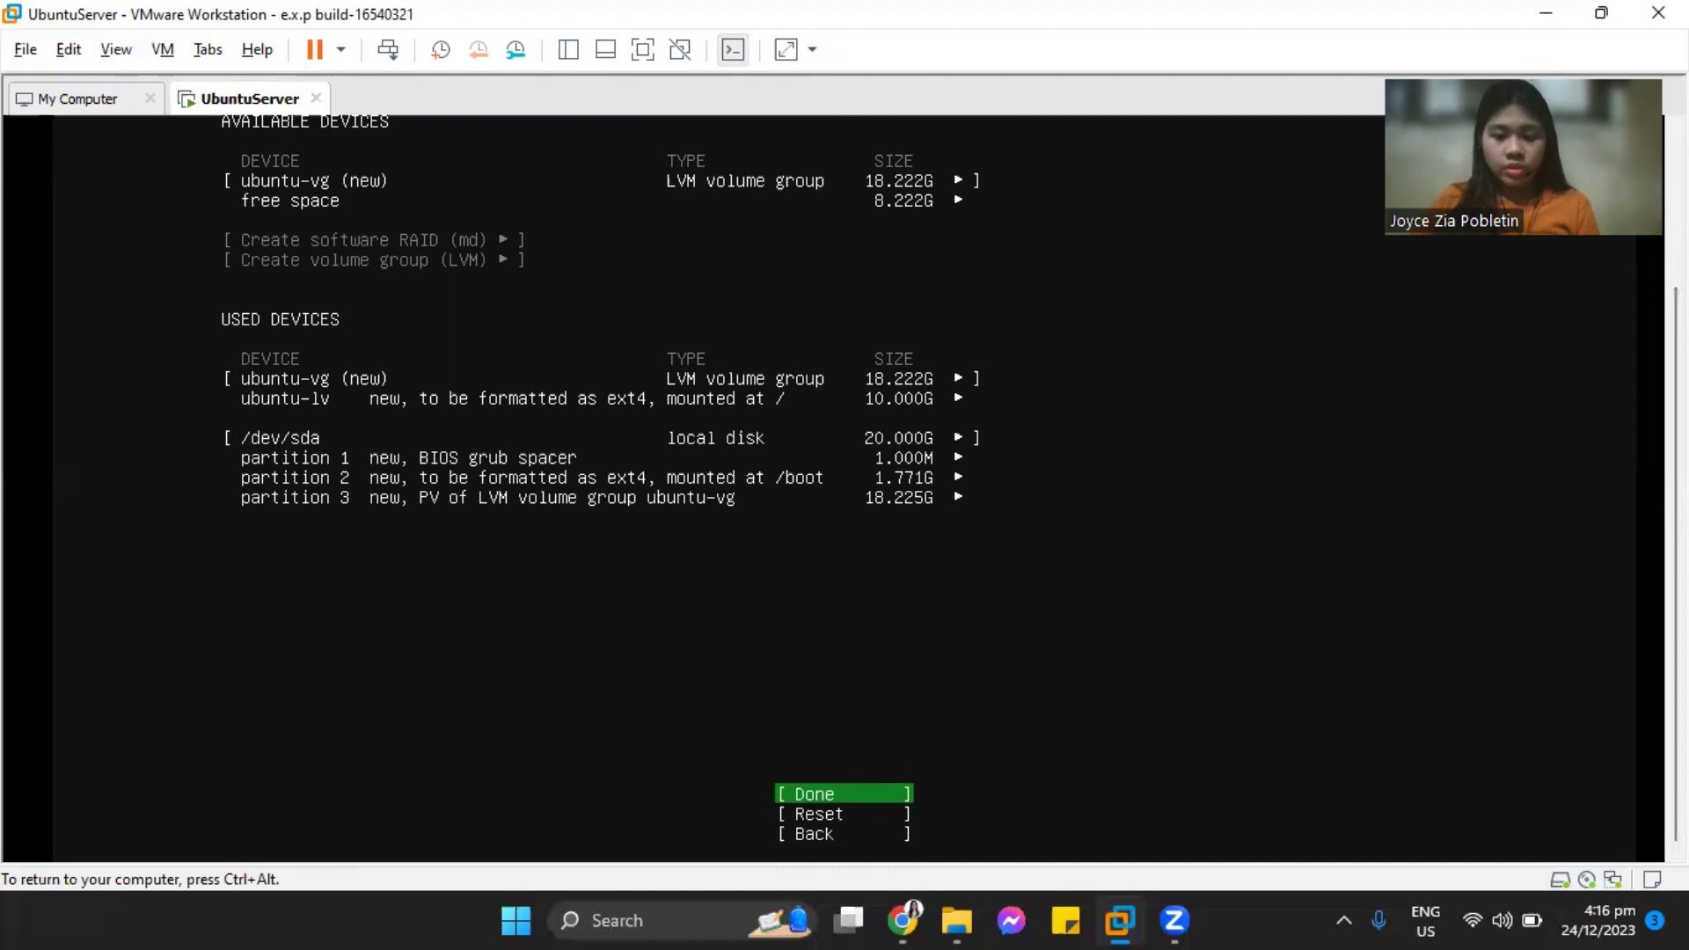
key("Return")
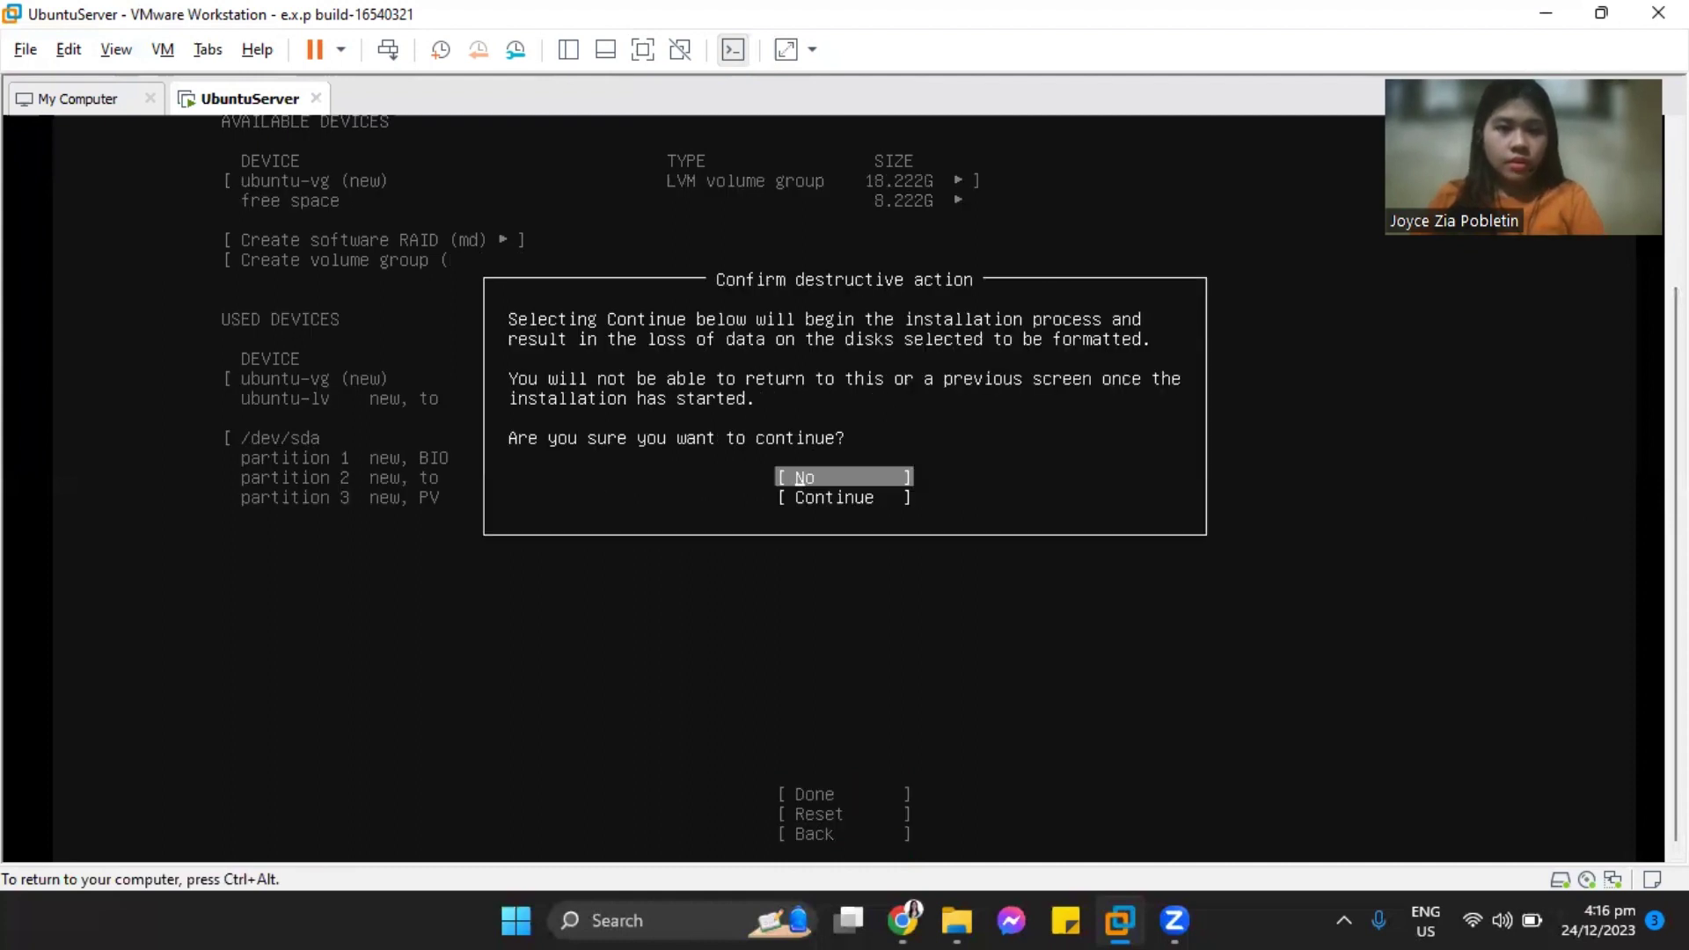
key("Down")
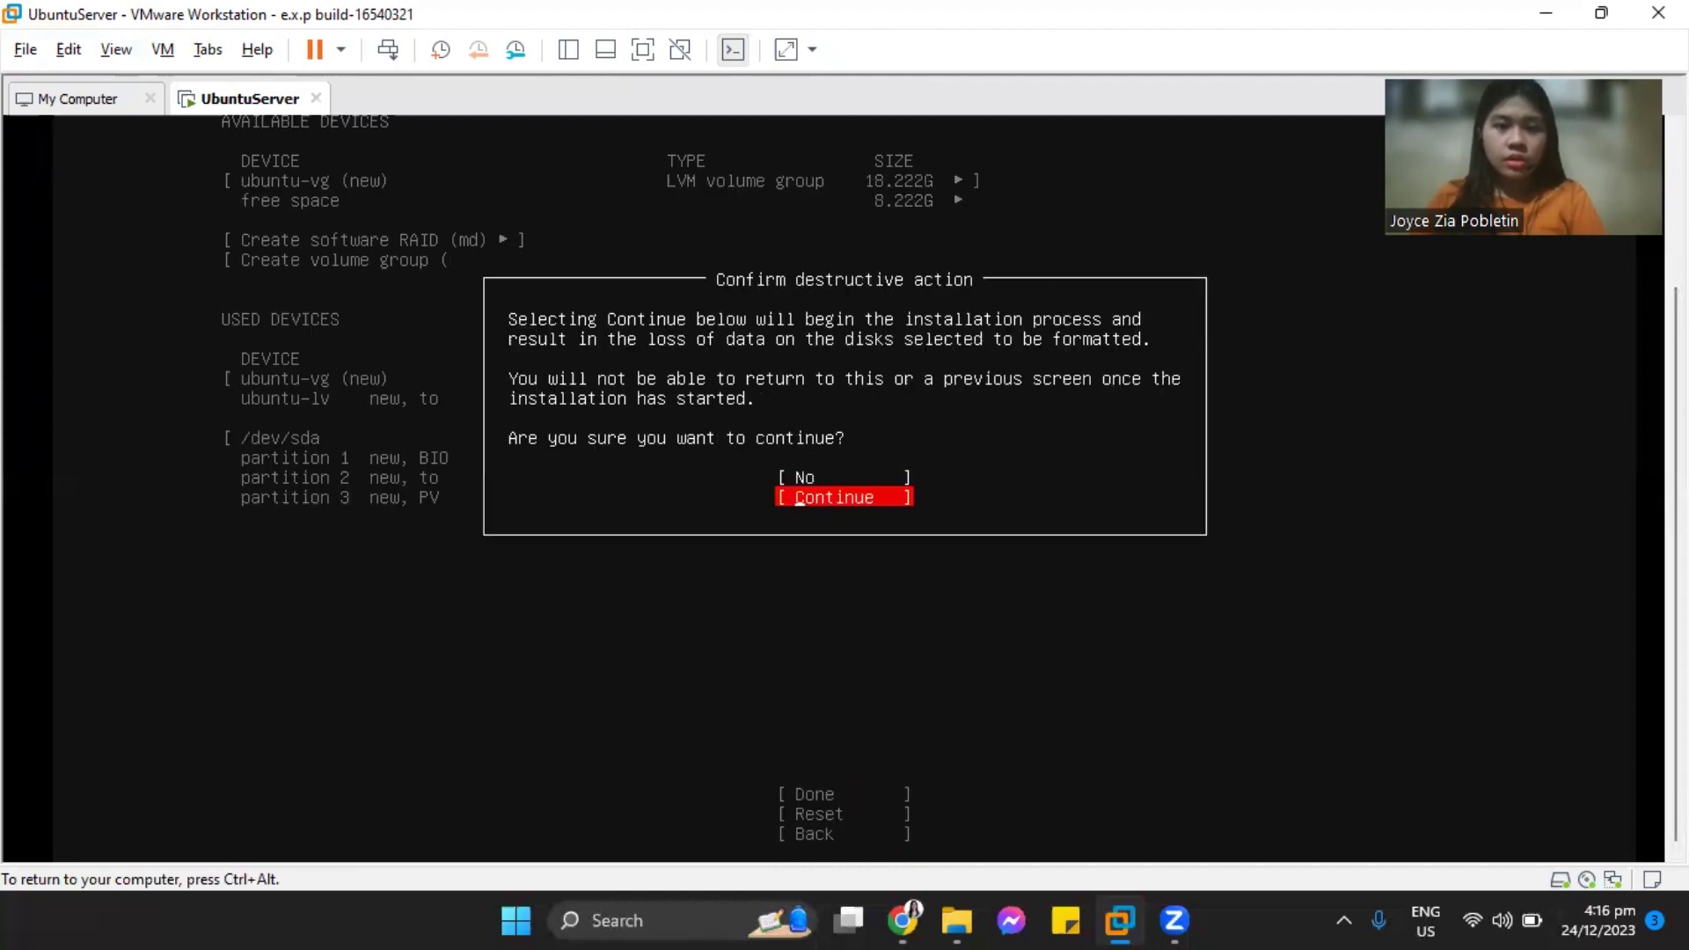
key("Return")
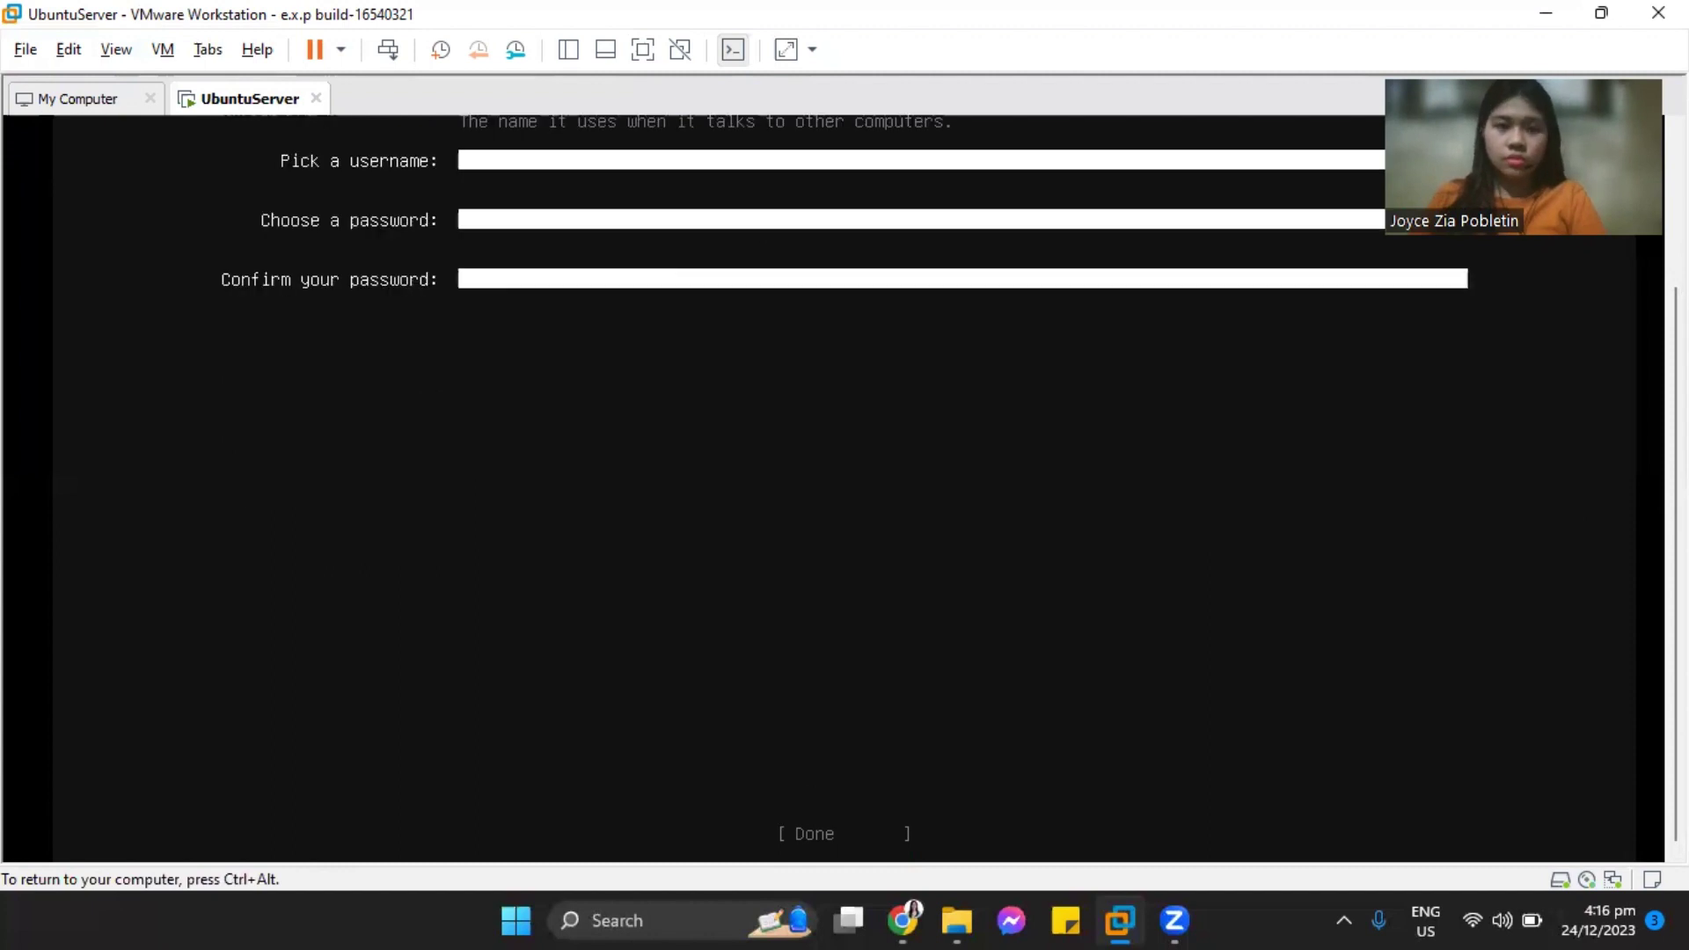
Enter the user's full name and set the server name to ubuntuserver
key("ctrl+alt")
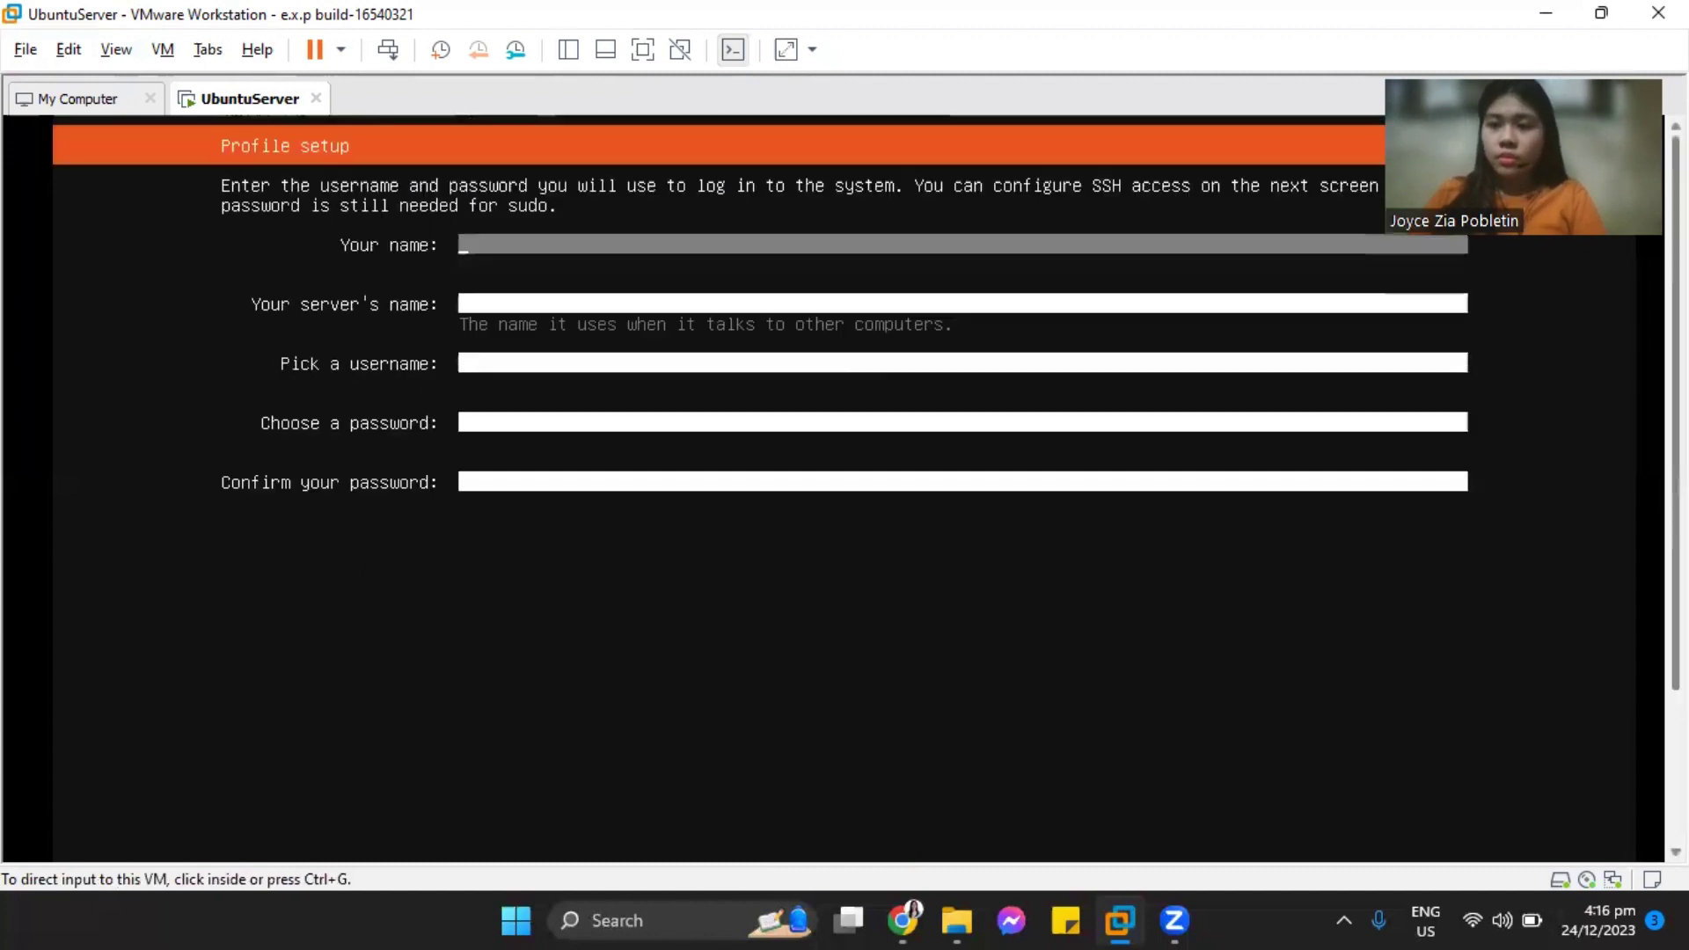
left_click(5, 128)
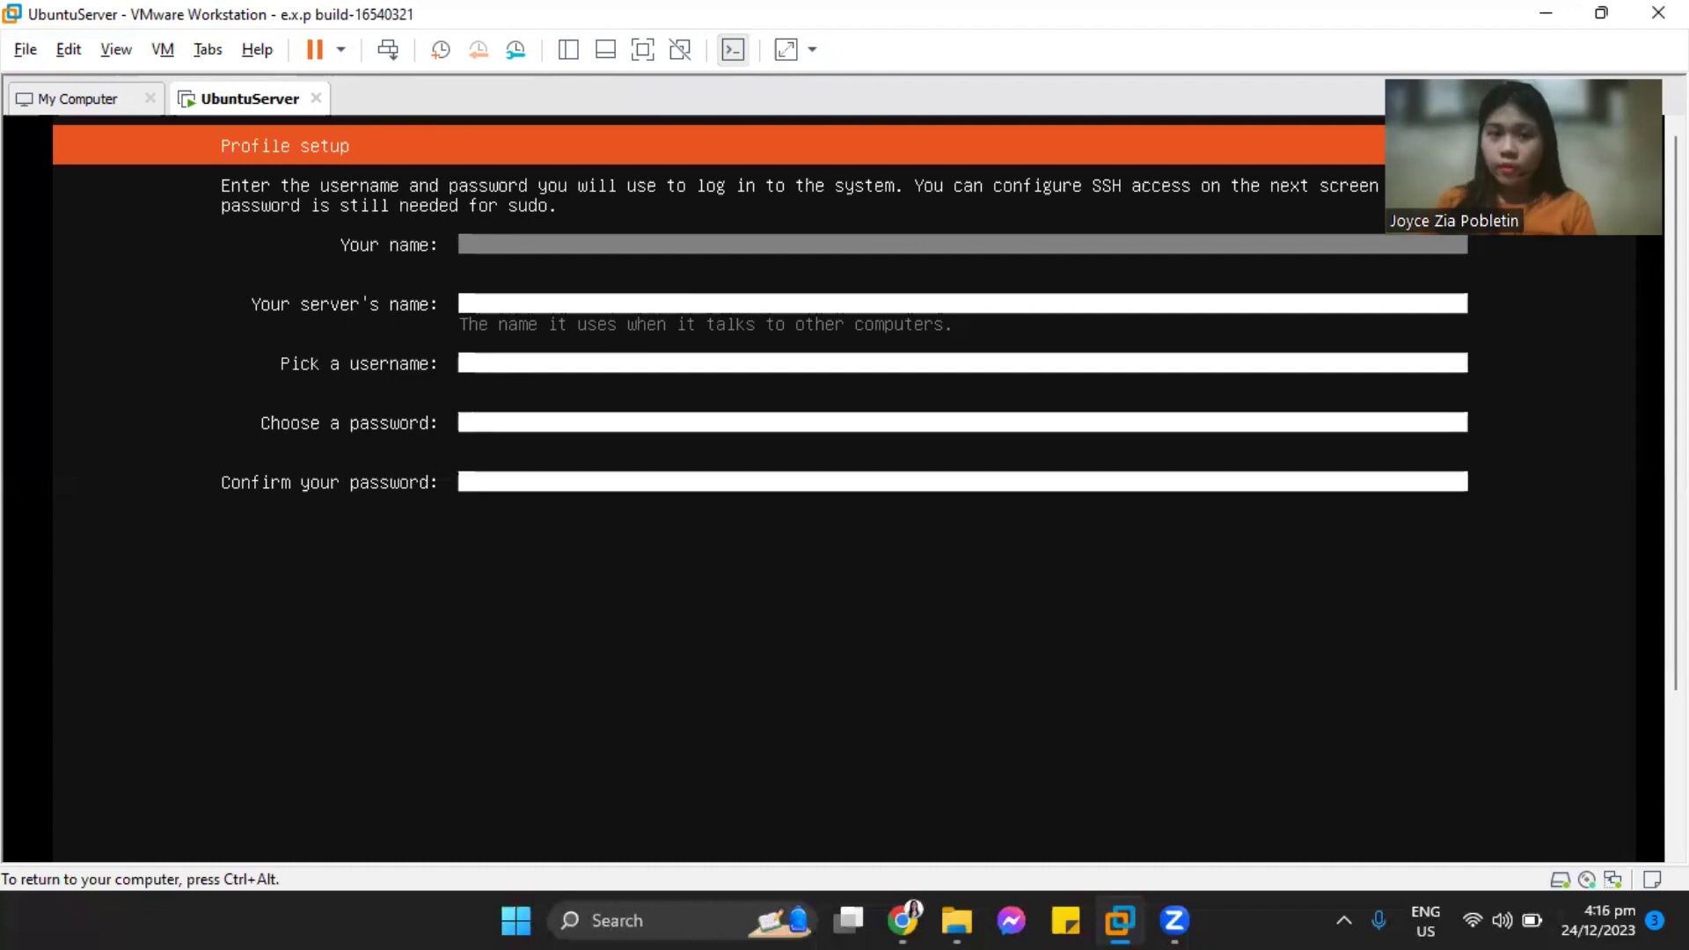
type("Jo")
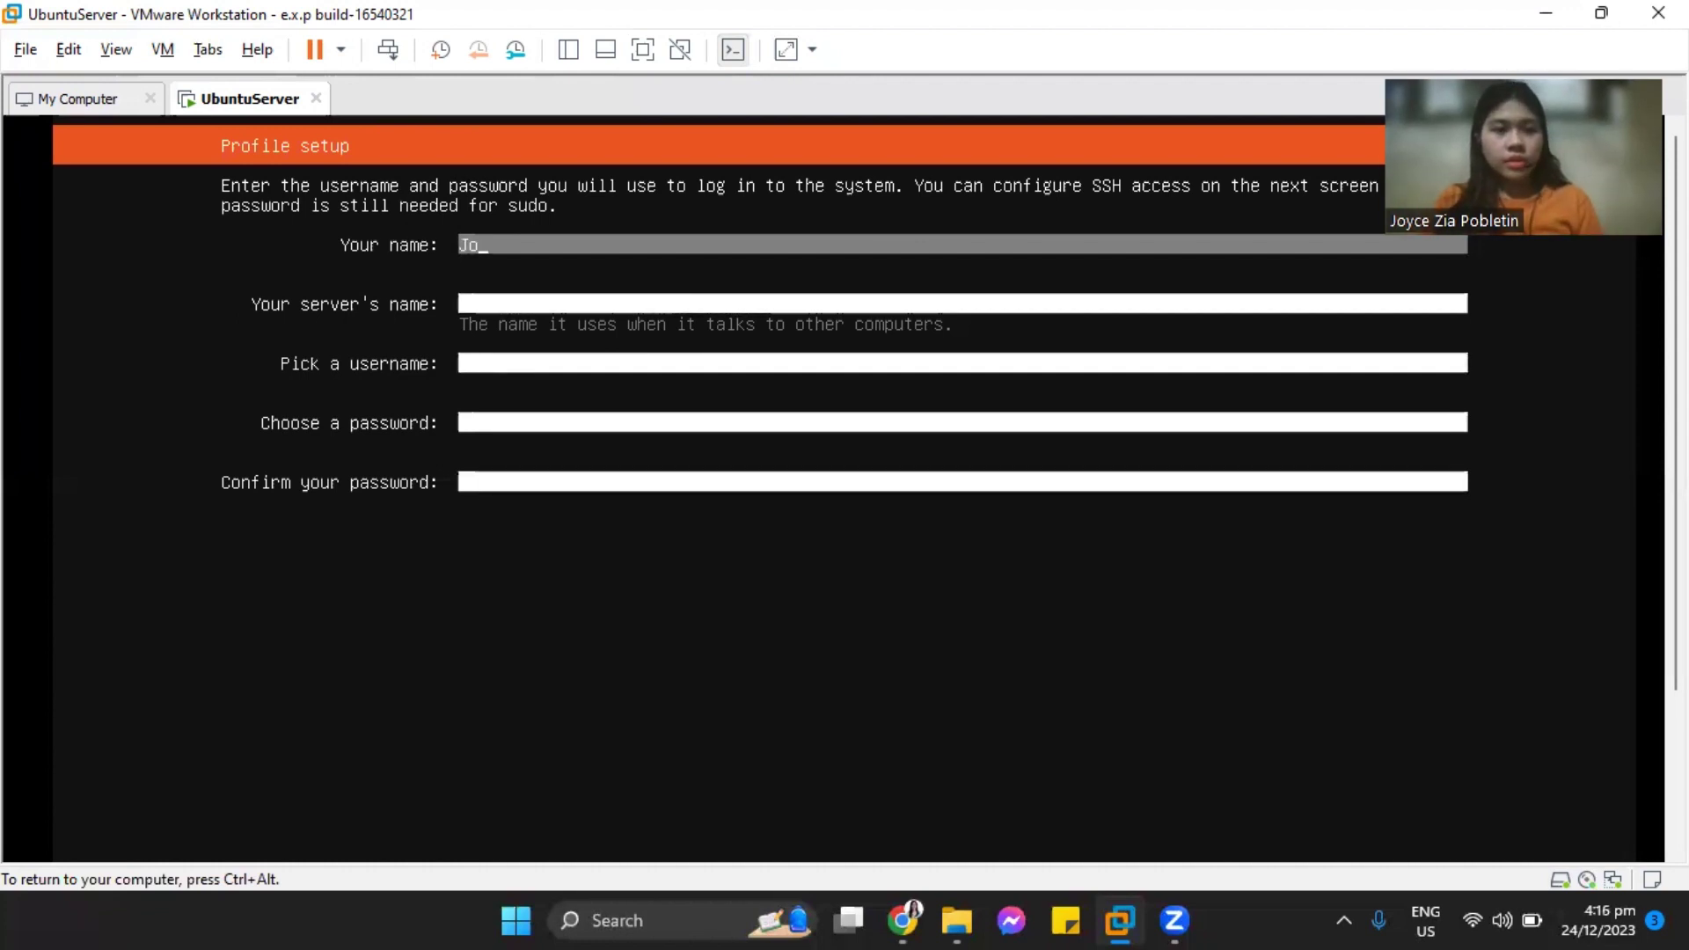
type("uce Zi")
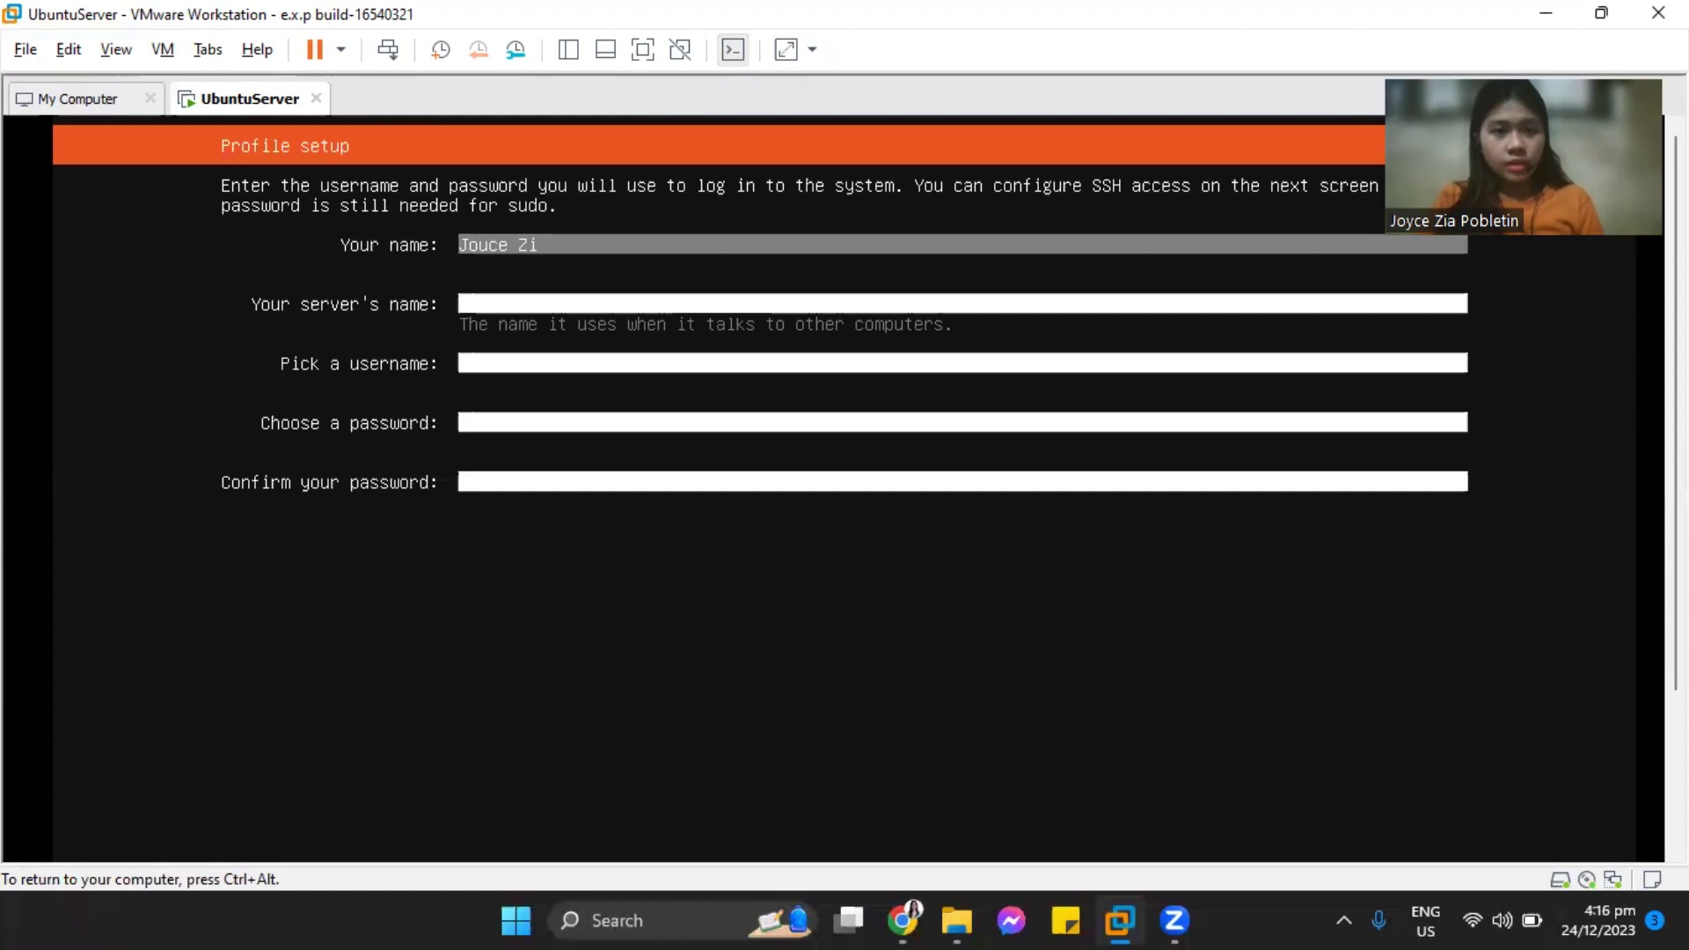
type("a Pobletin")
key("Tab")
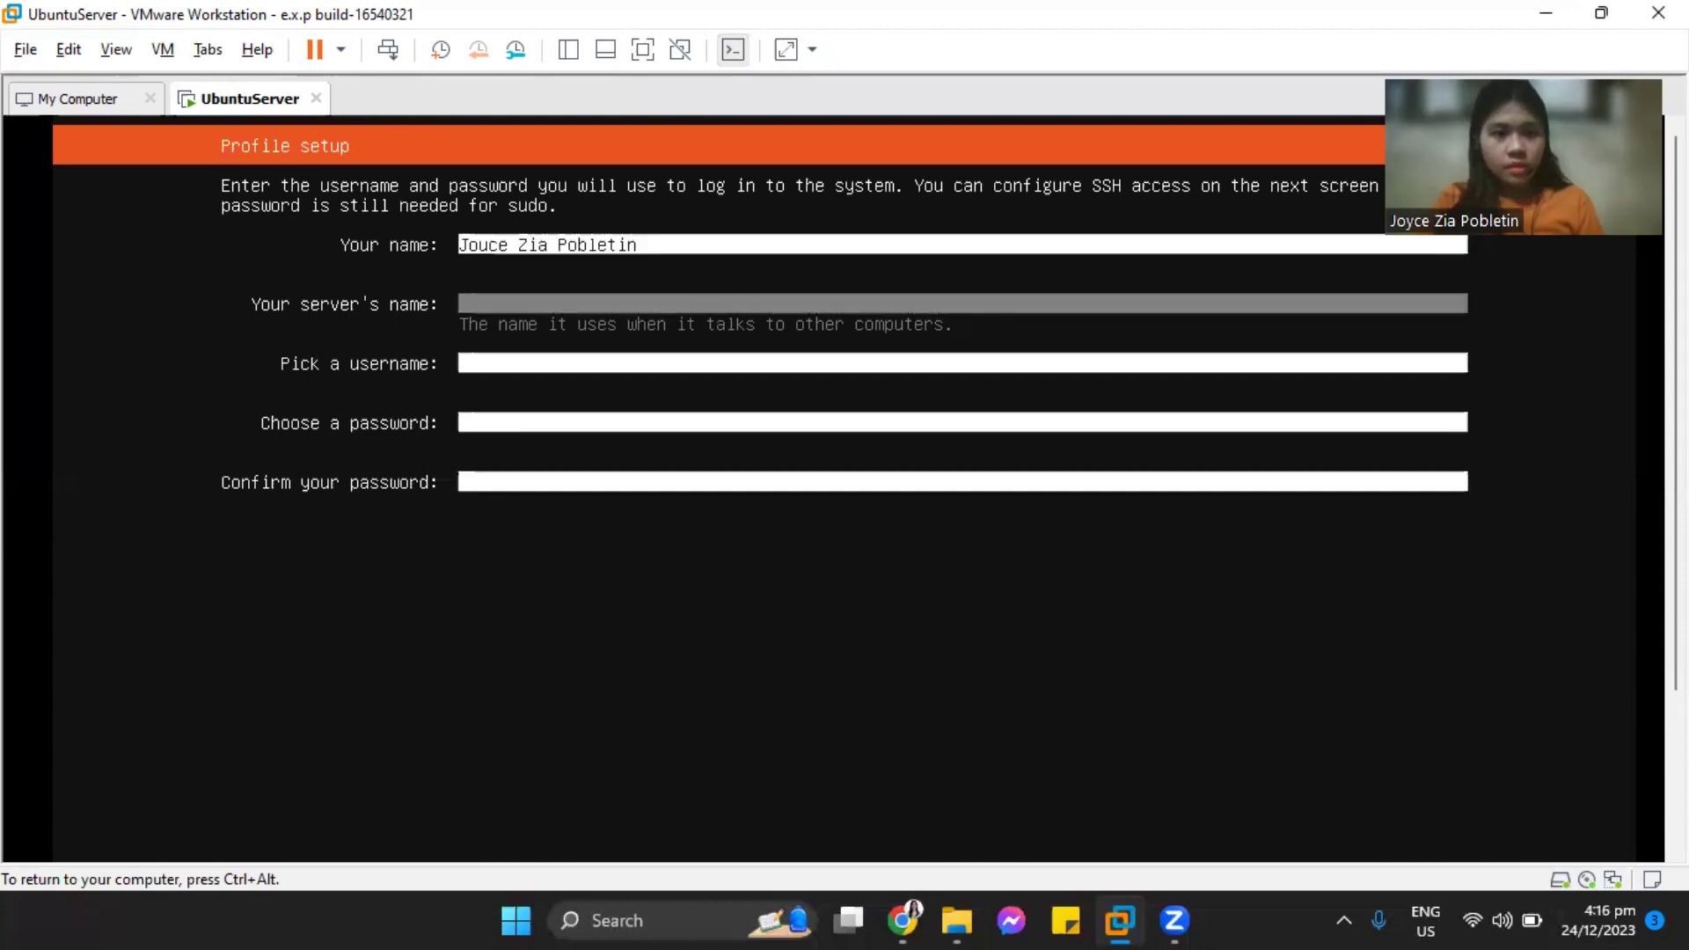
type("sur")
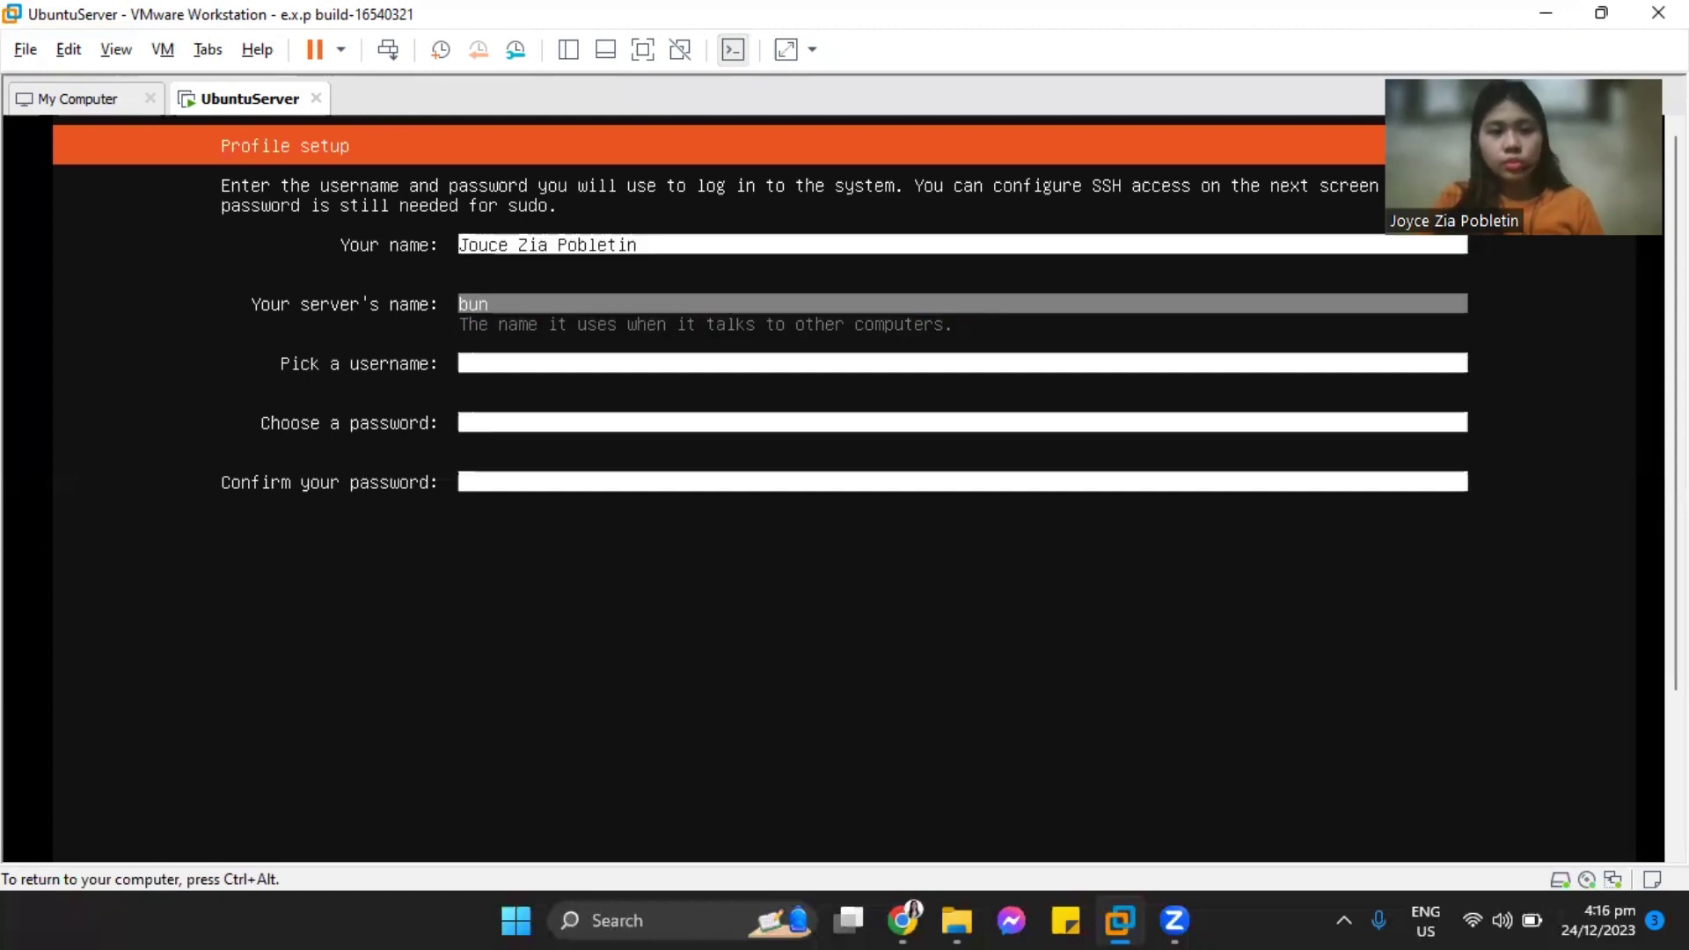
key("BackSpace")
key("BackSpace")
key("BackSpace")
type("ubu")
key("BackSpace")
key("BackSpace")
key("BackSpace")
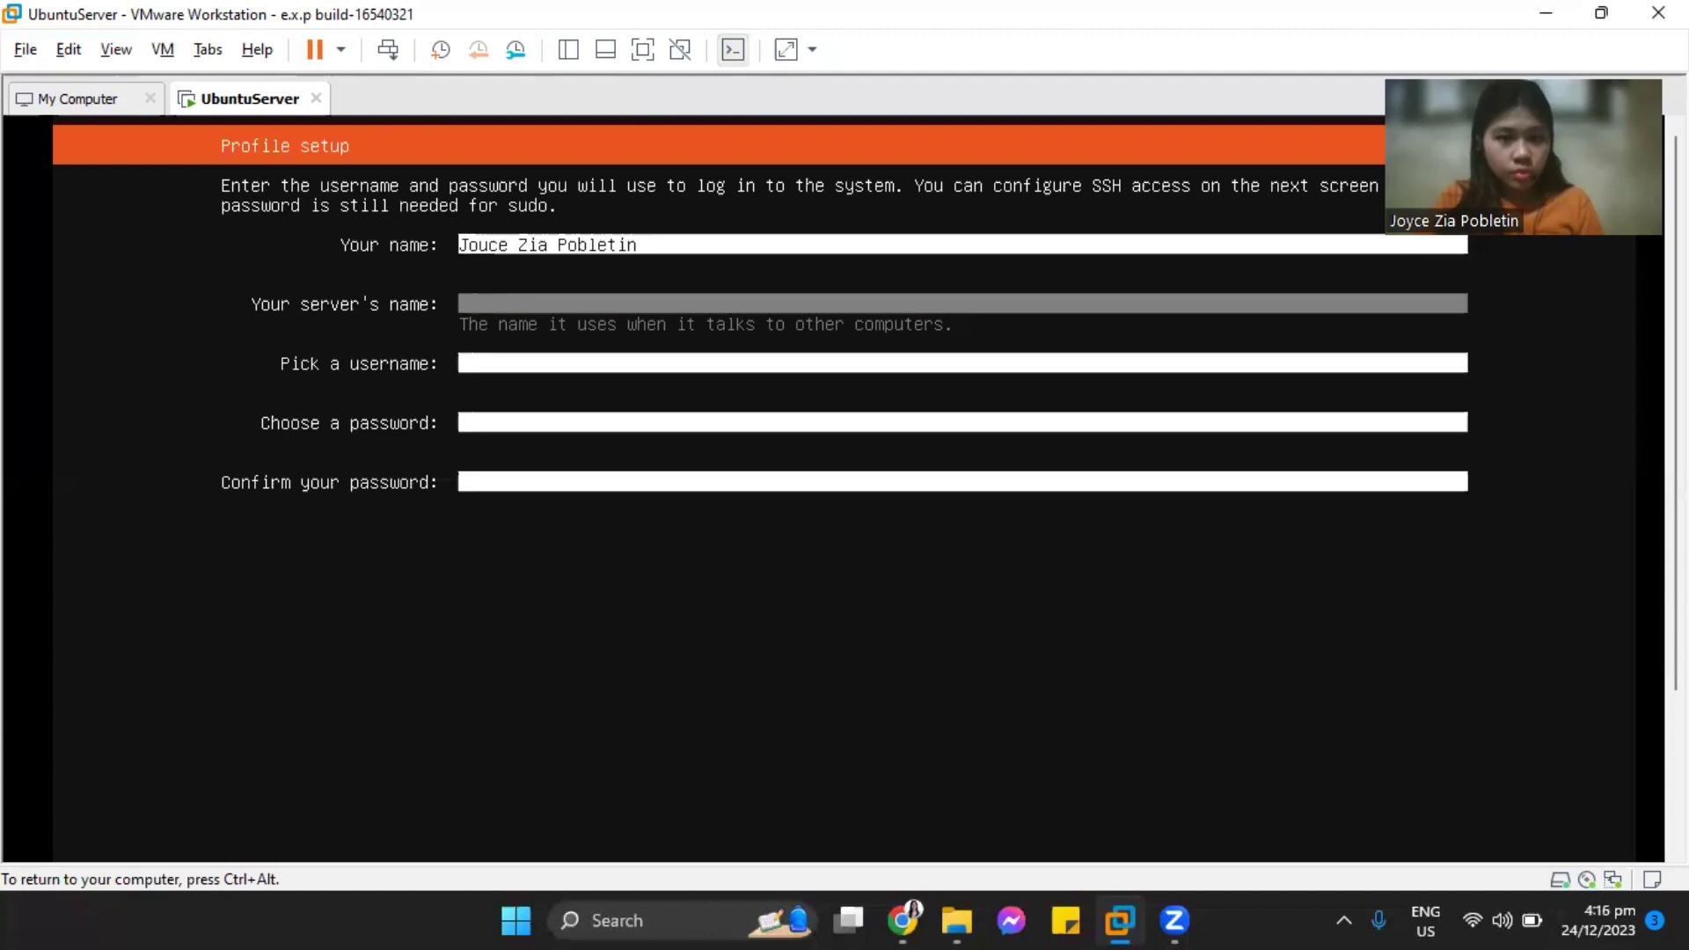
type("ubuntuserver")
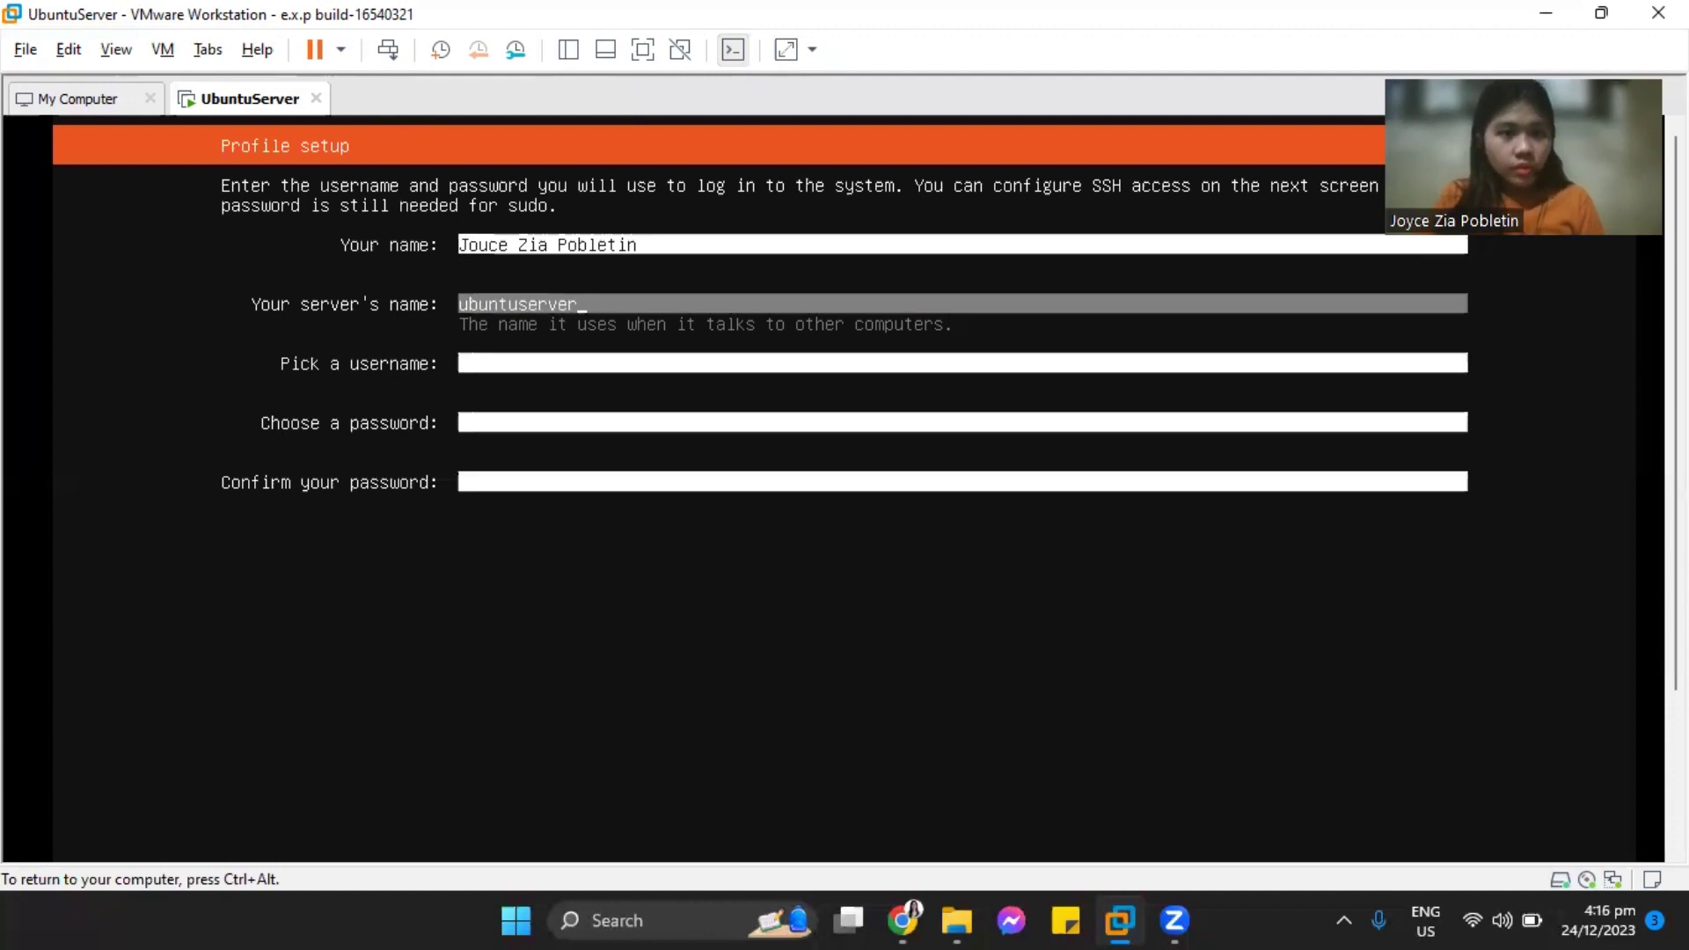
Enter a username, the account password and its confirmation, then submit the profile
key("Tab")
type("joycezi")
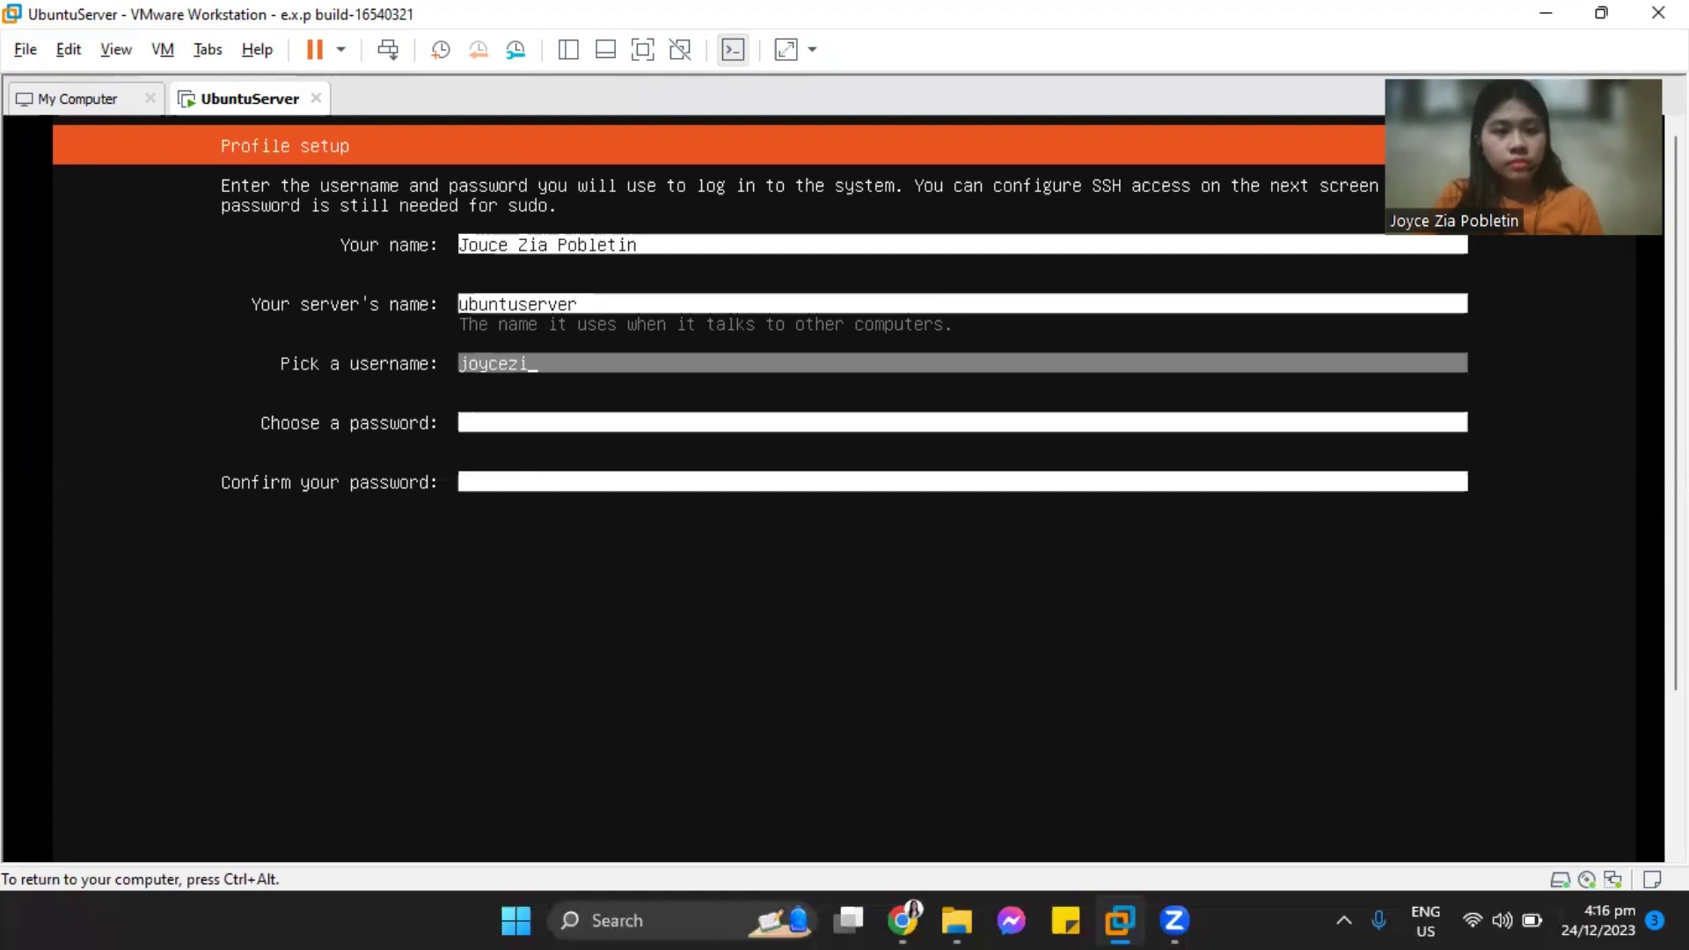
type("aaa")
key("Tab")
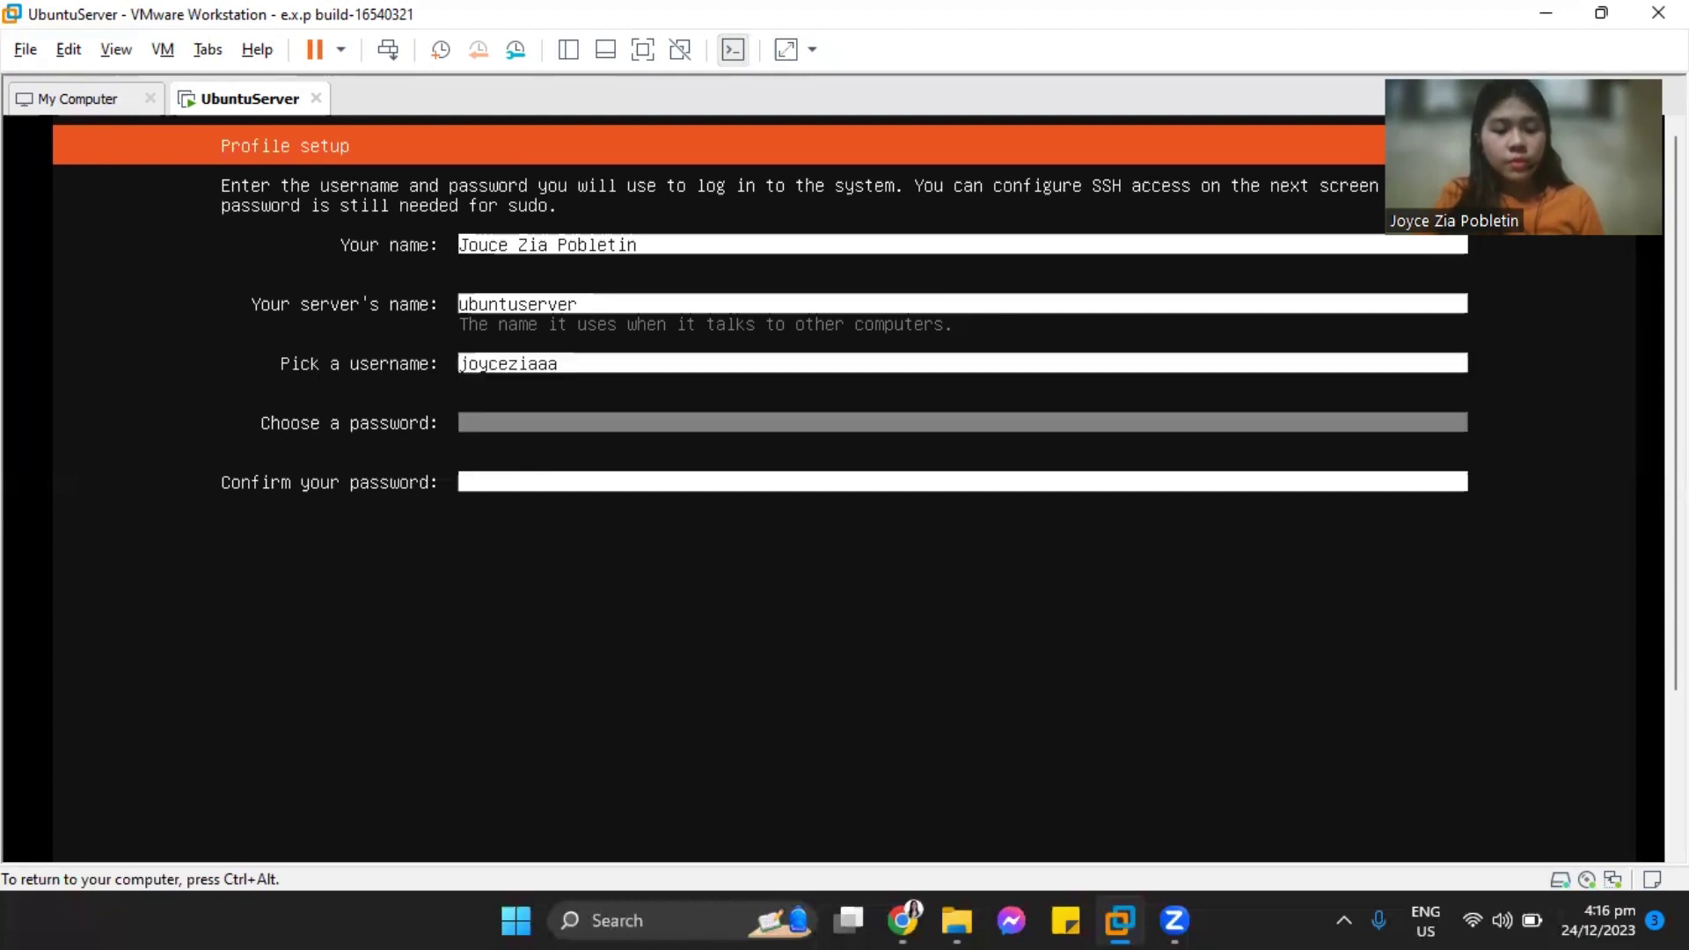
type("*******")
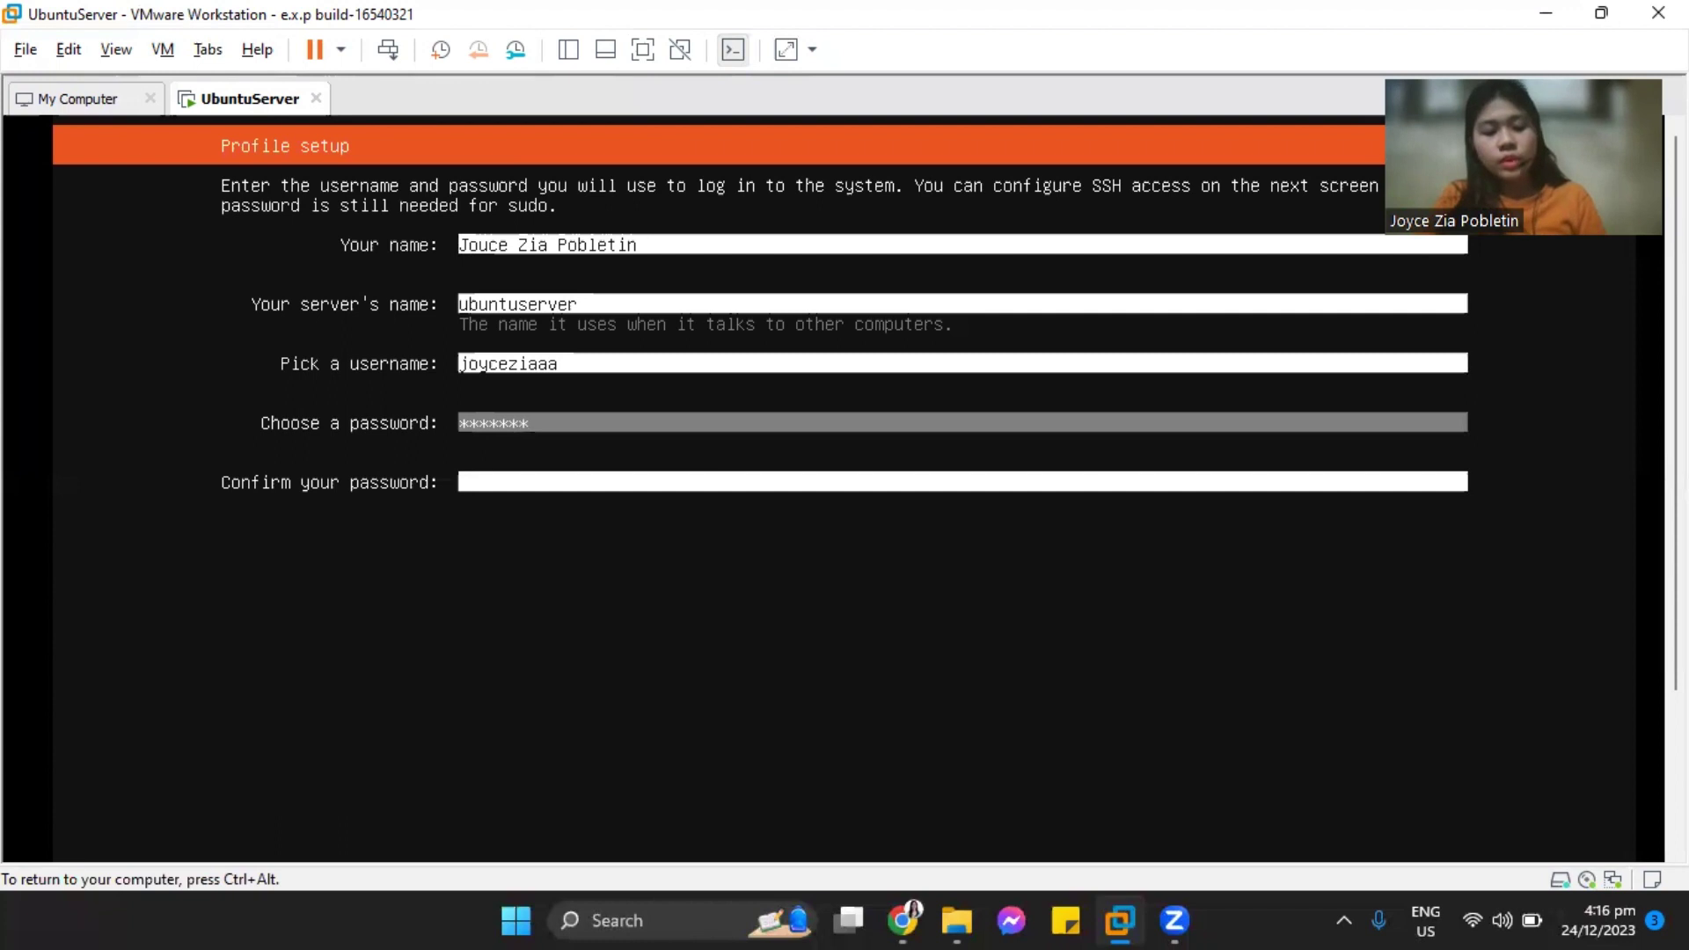
type("**")
key("Tab")
type("******")
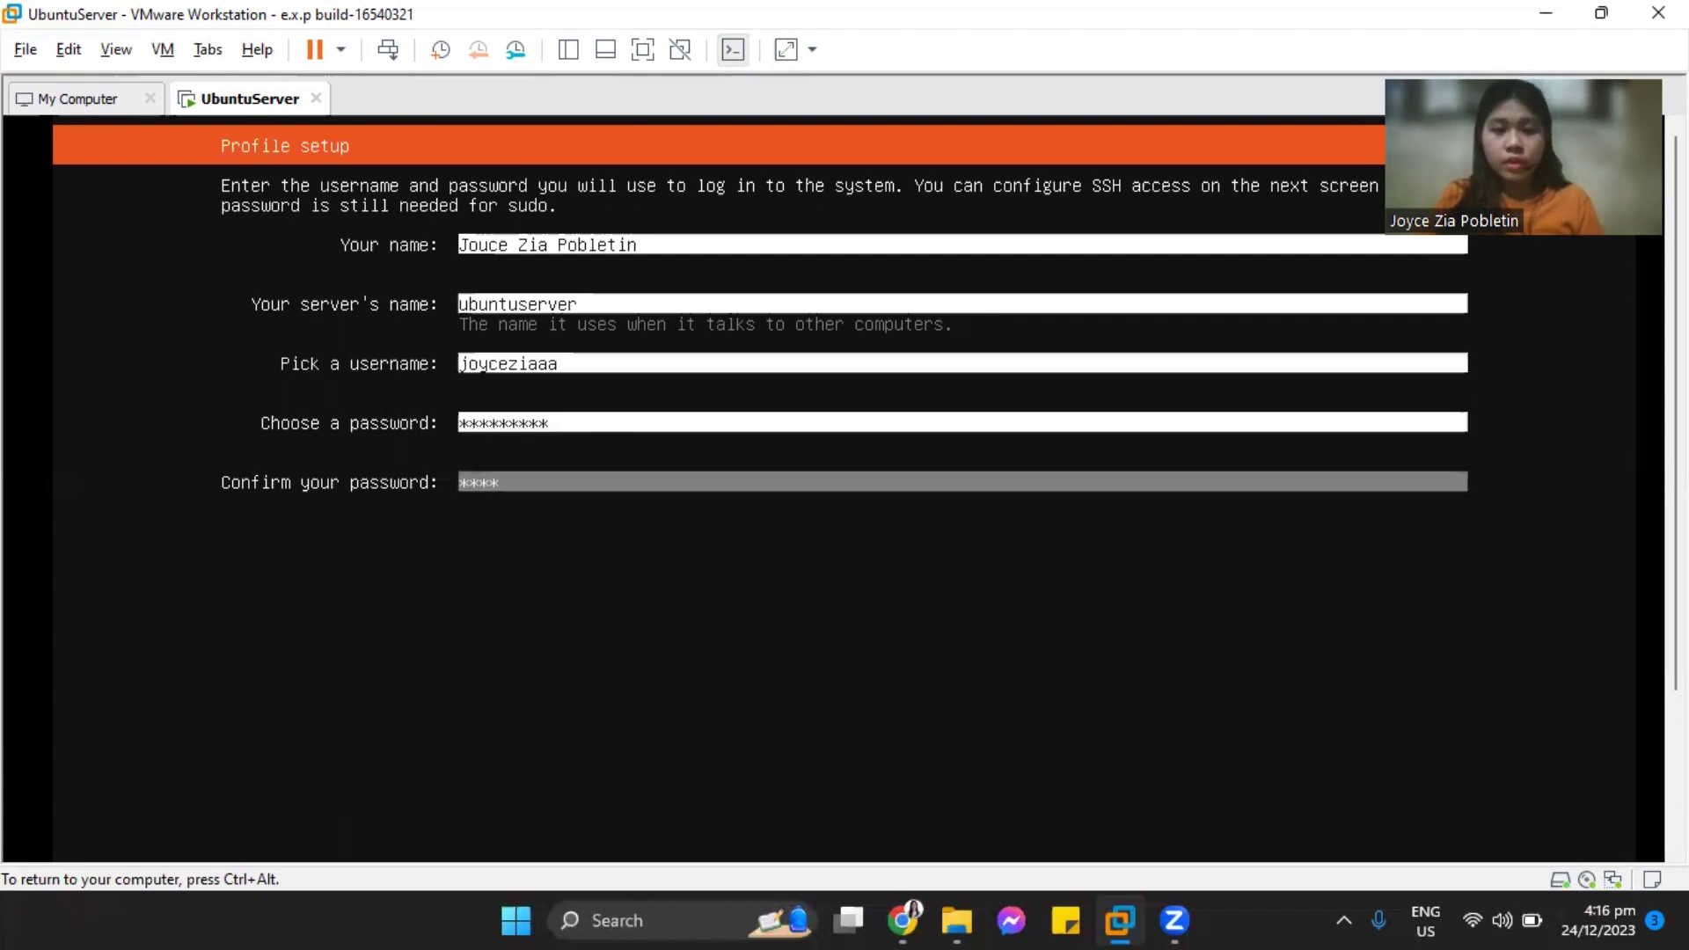
type("***")
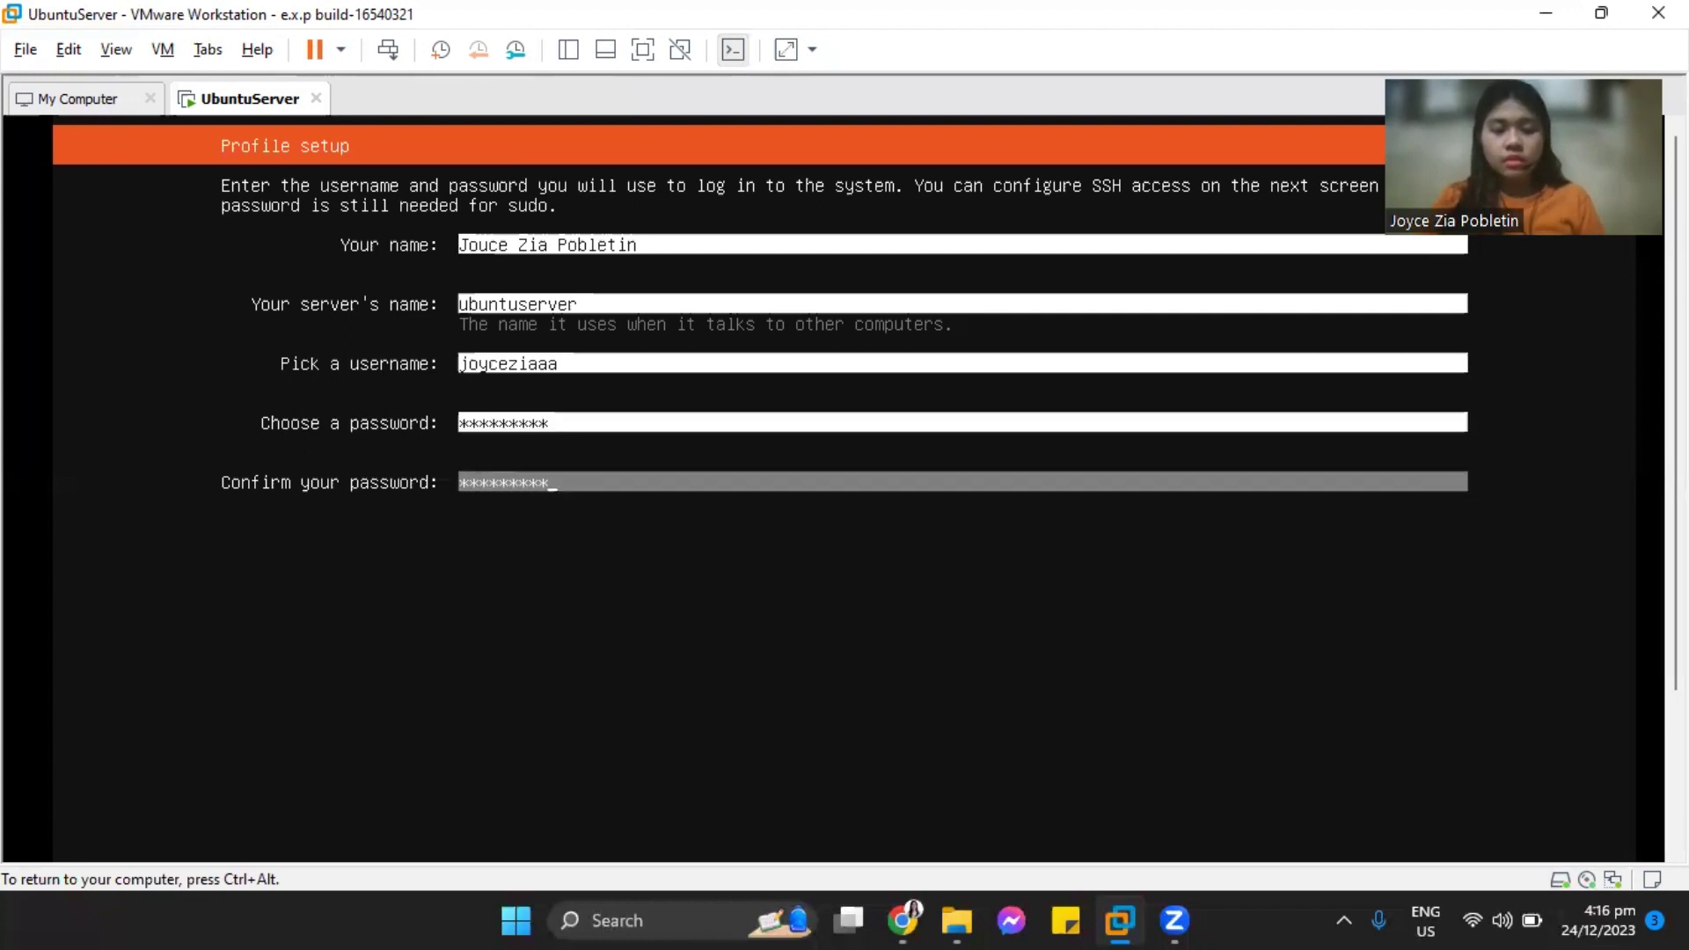
key("ctrl+alt")
key("ctrl+g")
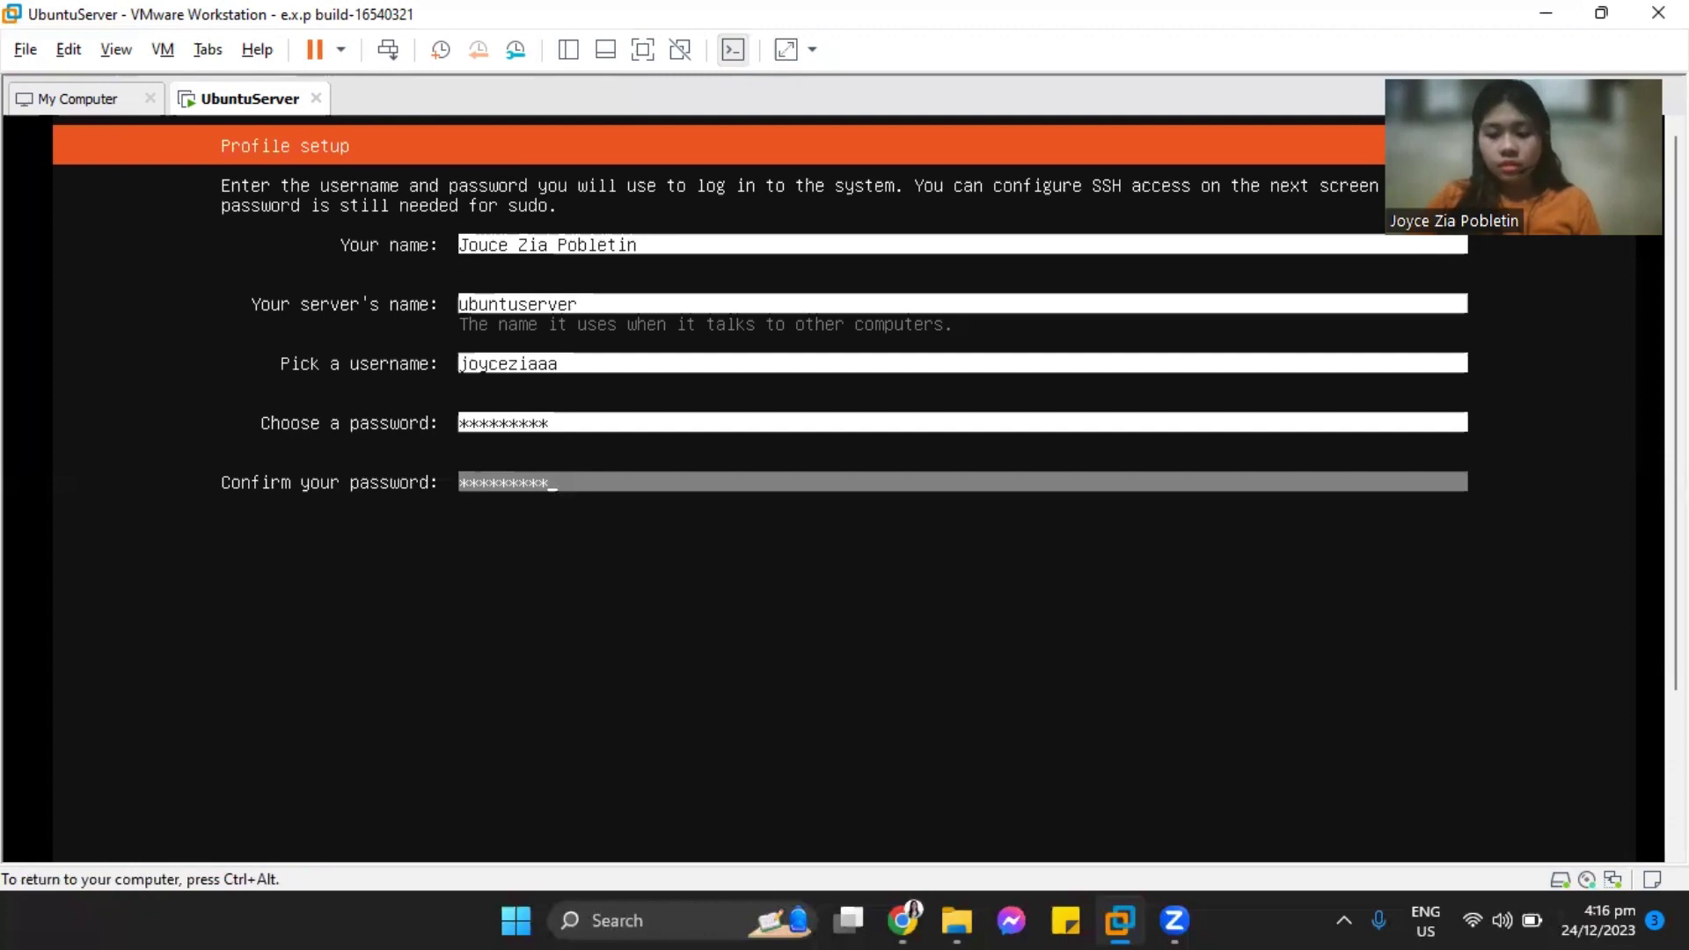
key("Tab")
key("Return")
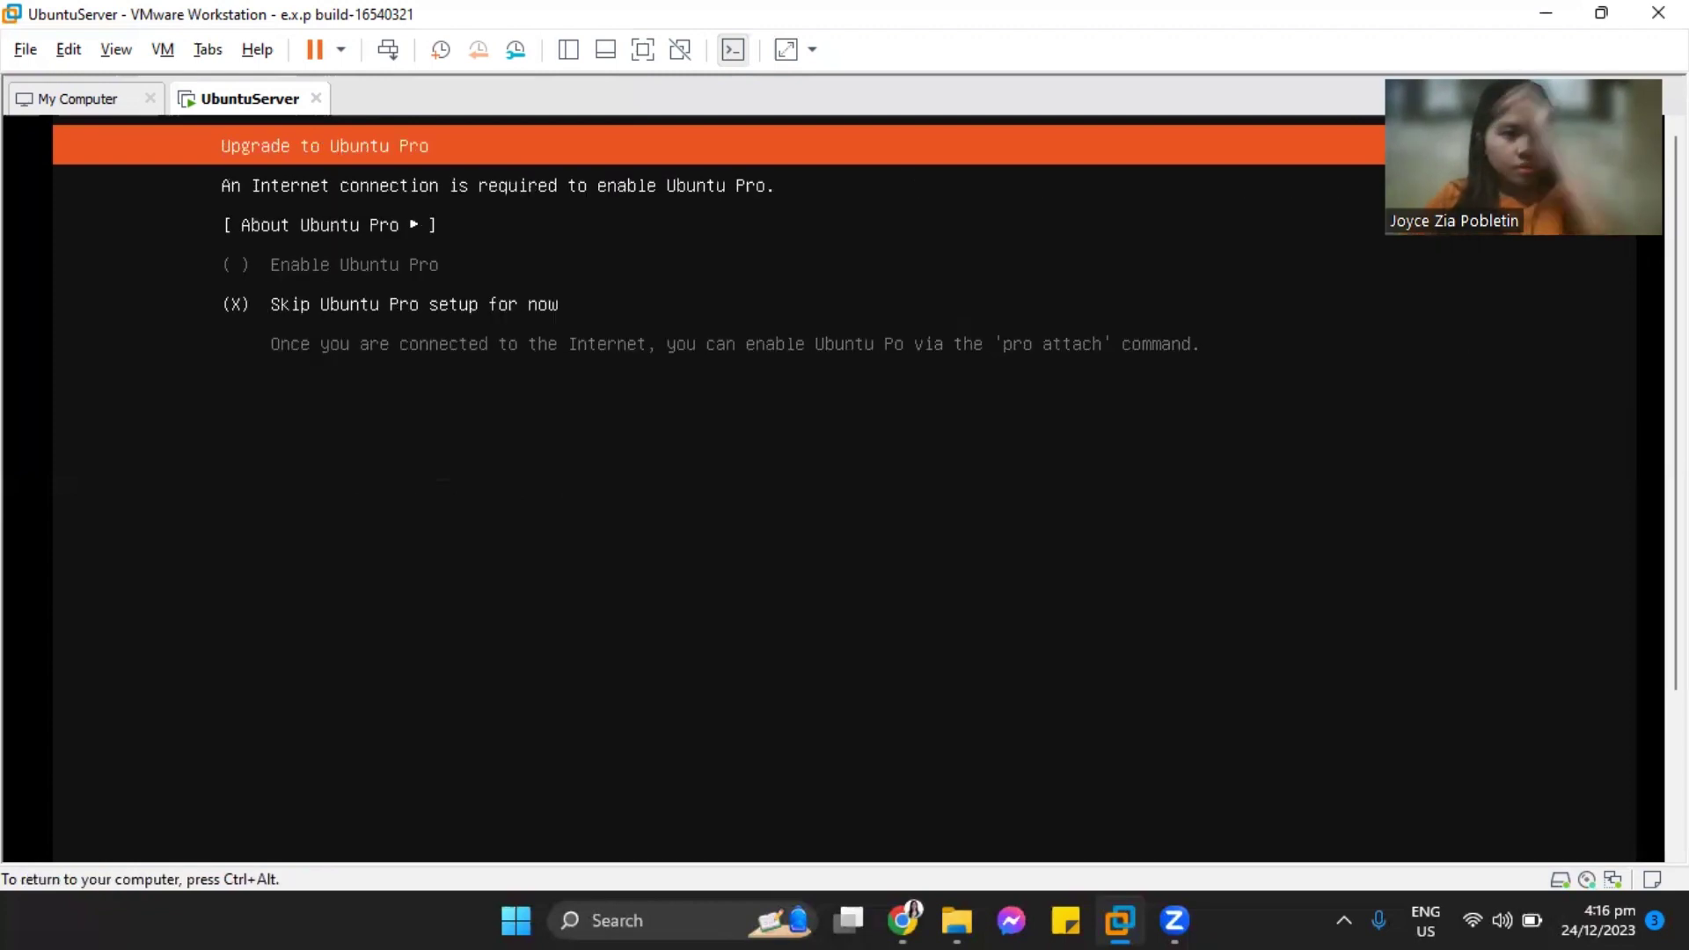
Skip Ubuntu Pro setup and tick Install OpenSSH server
key("ctrl+alt")
key("ctrl+g")
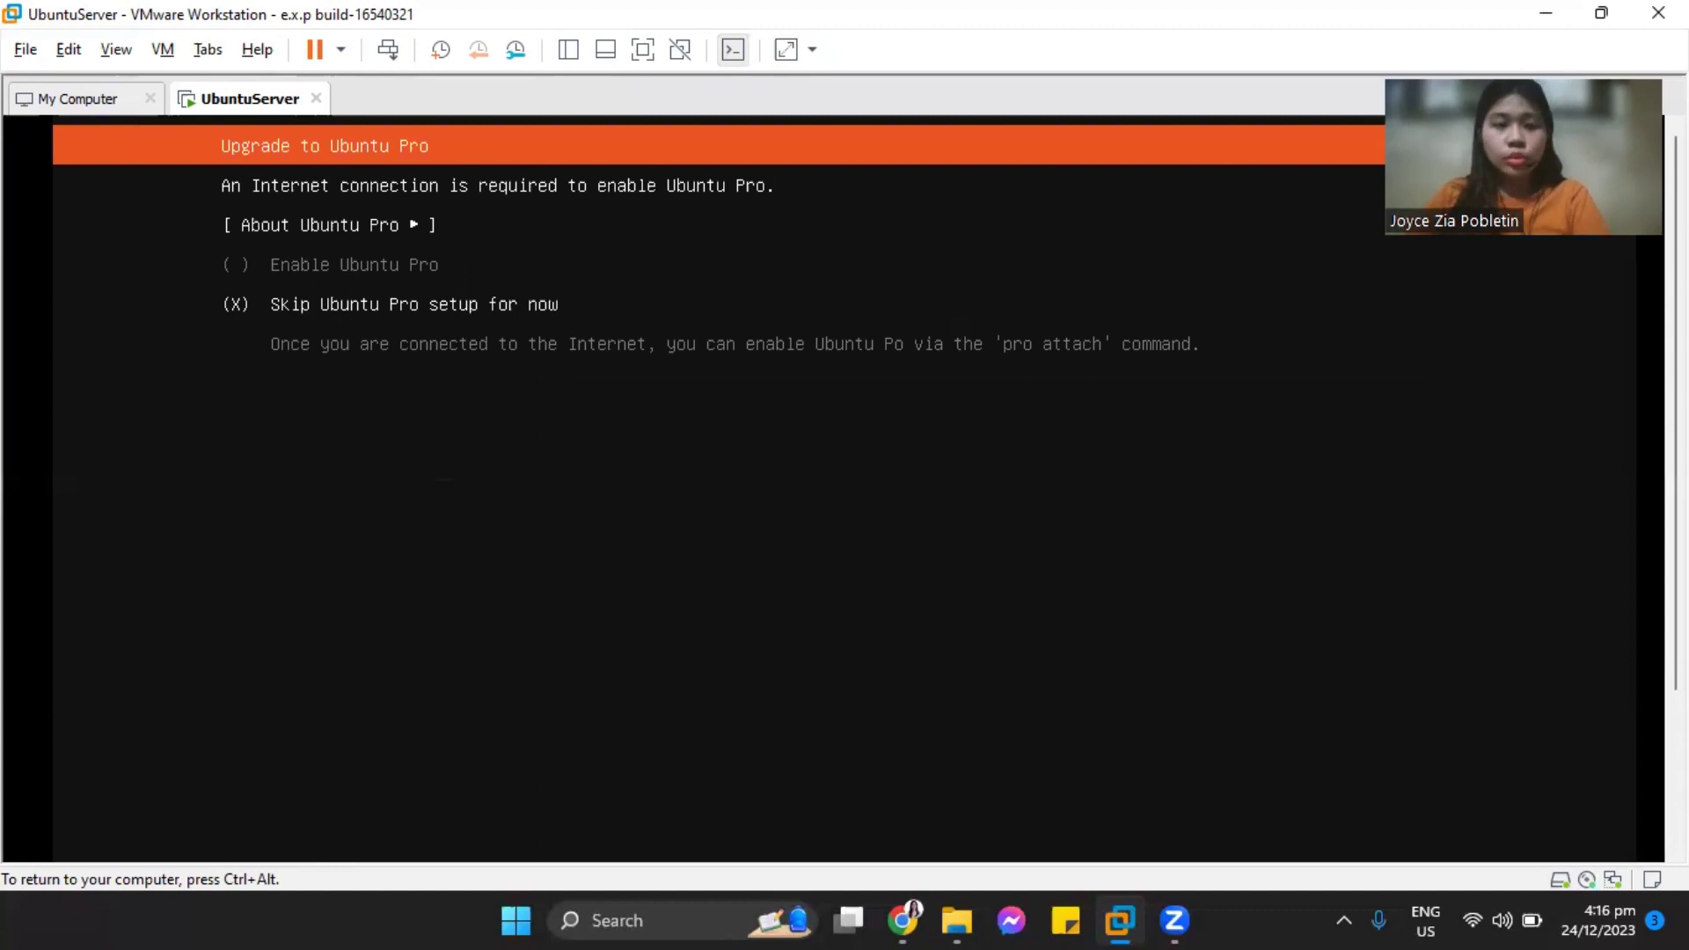
key("Return")
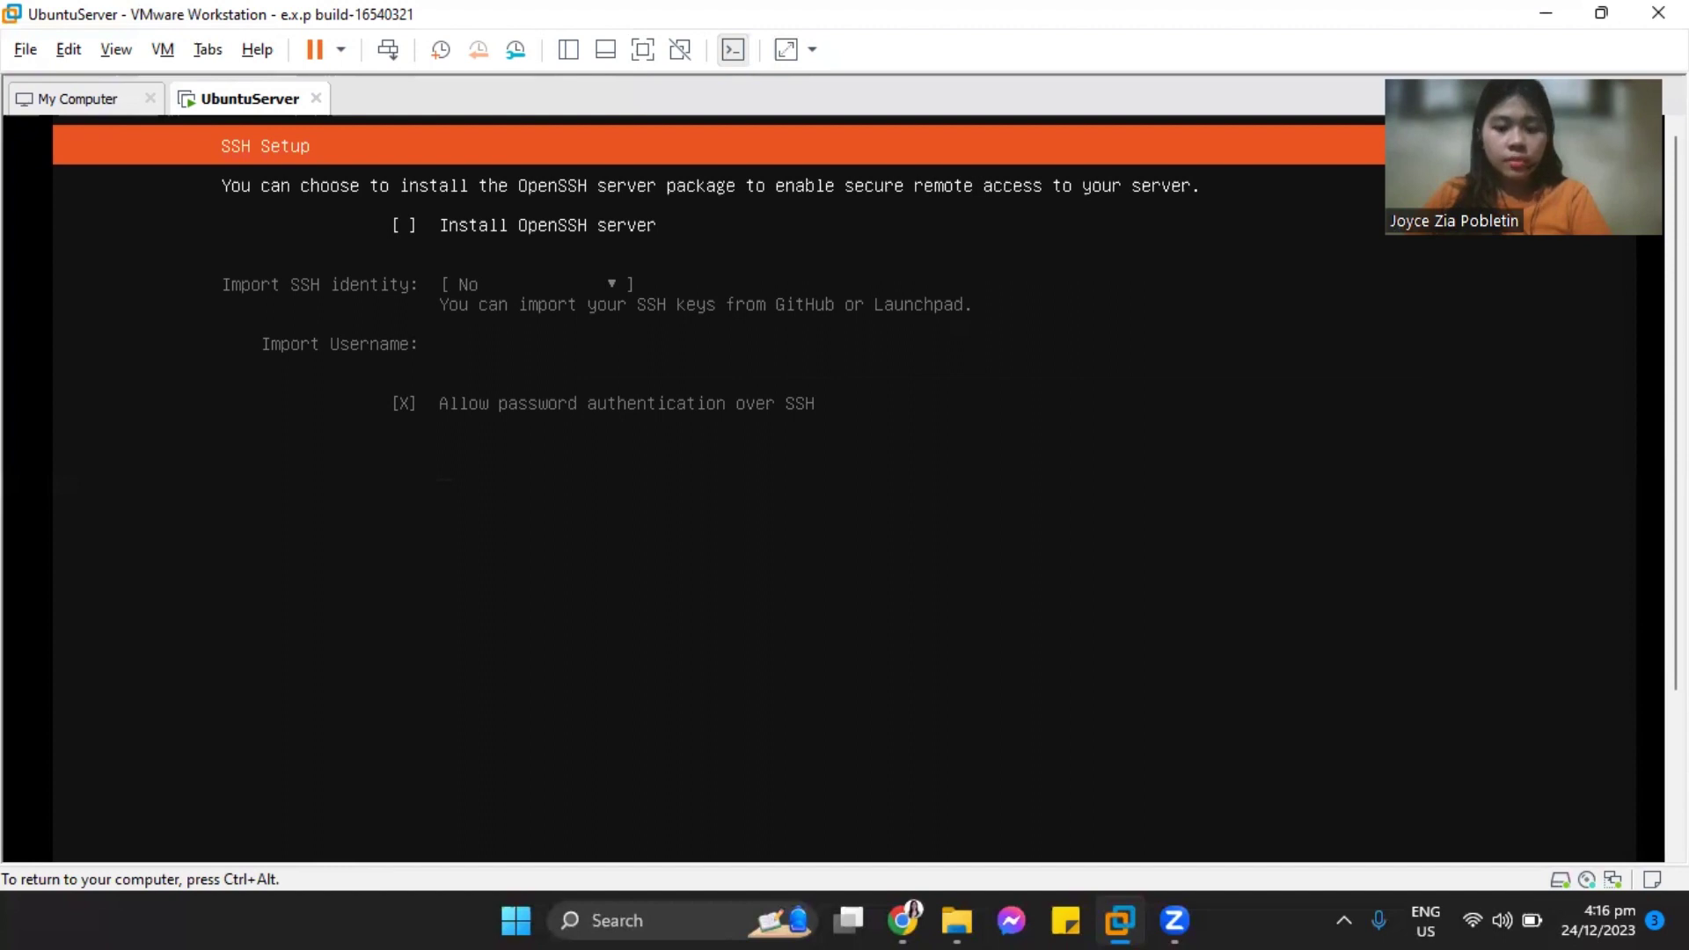
key("ctrl+alt")
key("ctrl+g")
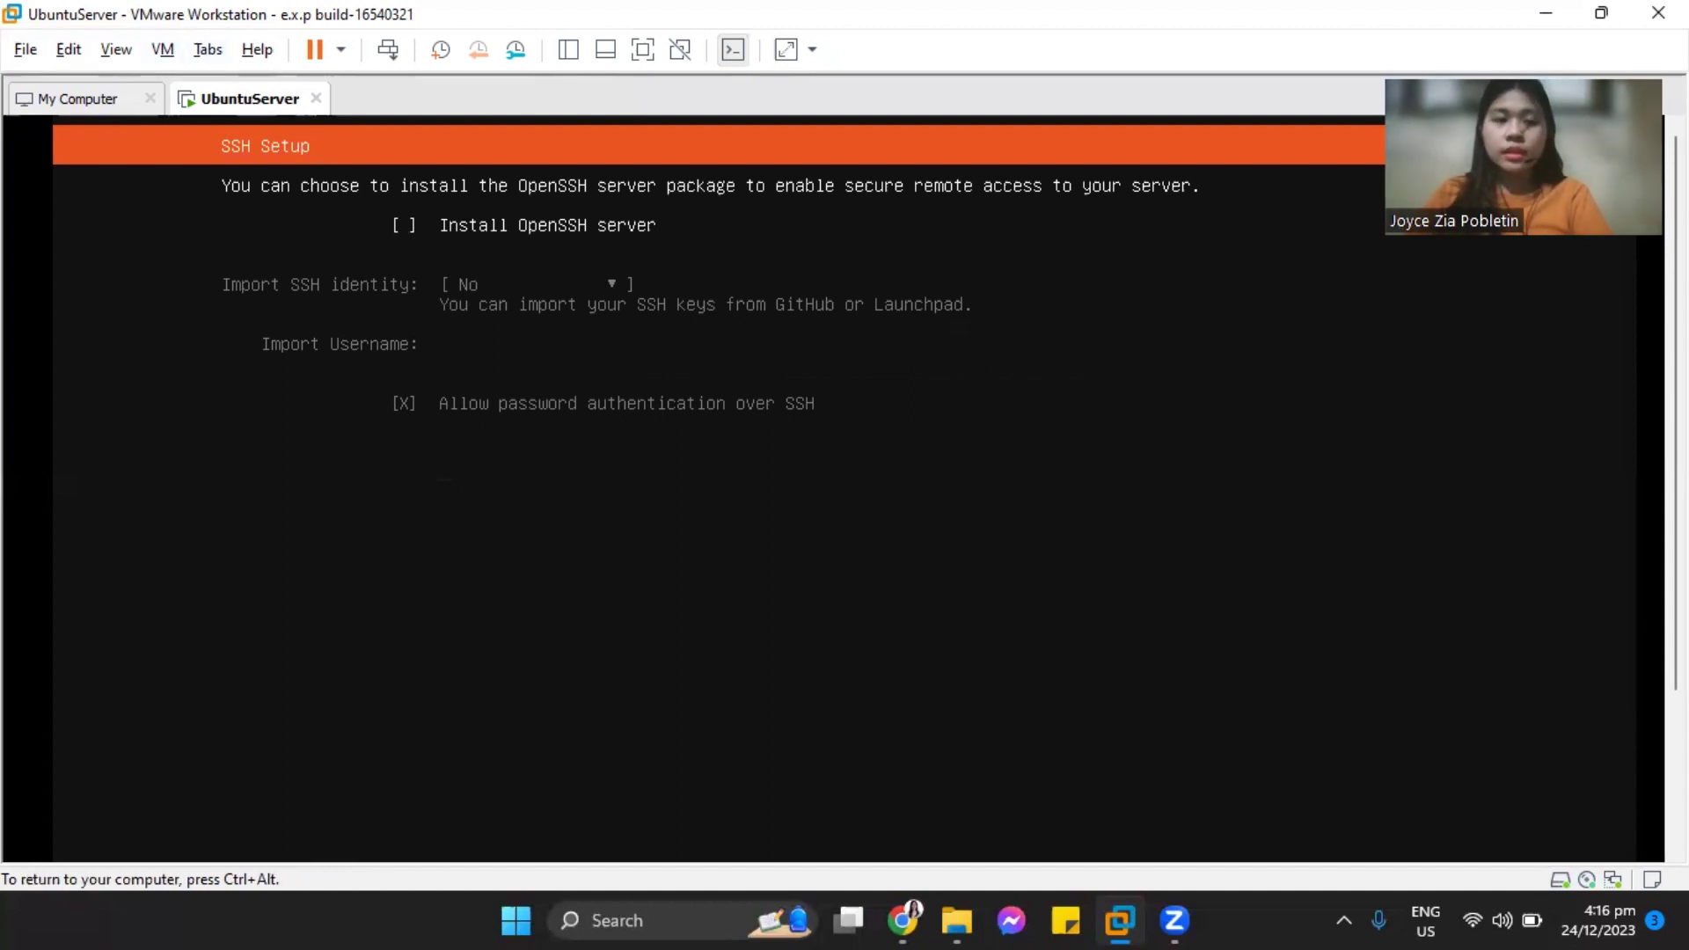
key("space")
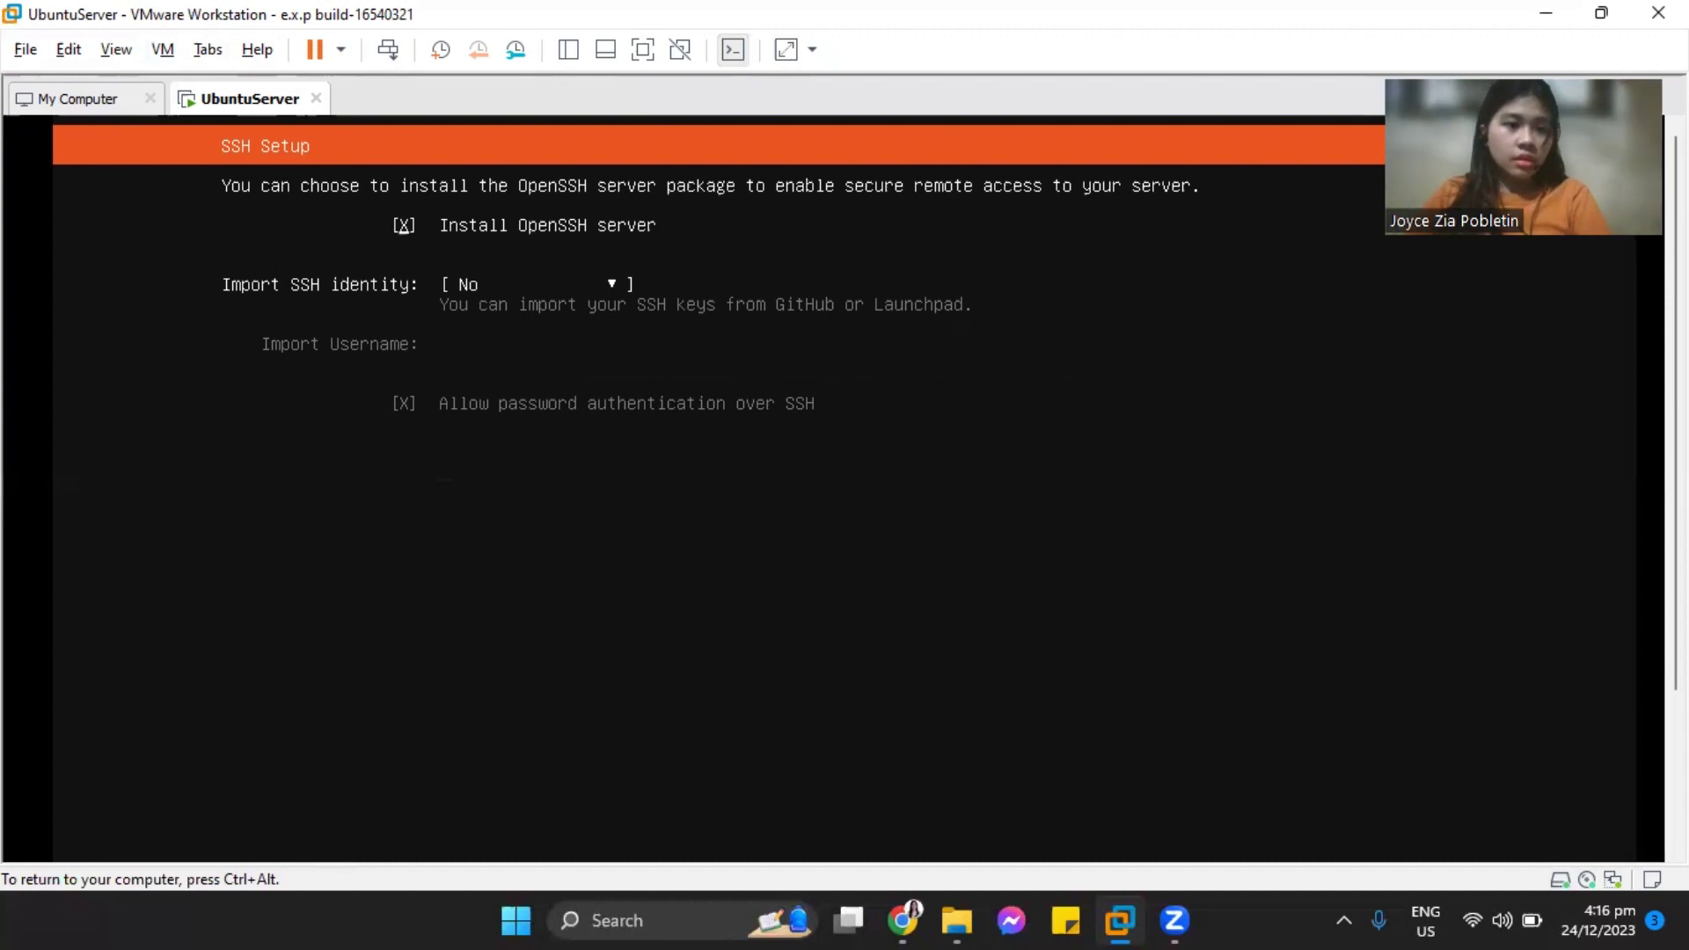
key("space")
key("space")
key("space")
key("space")
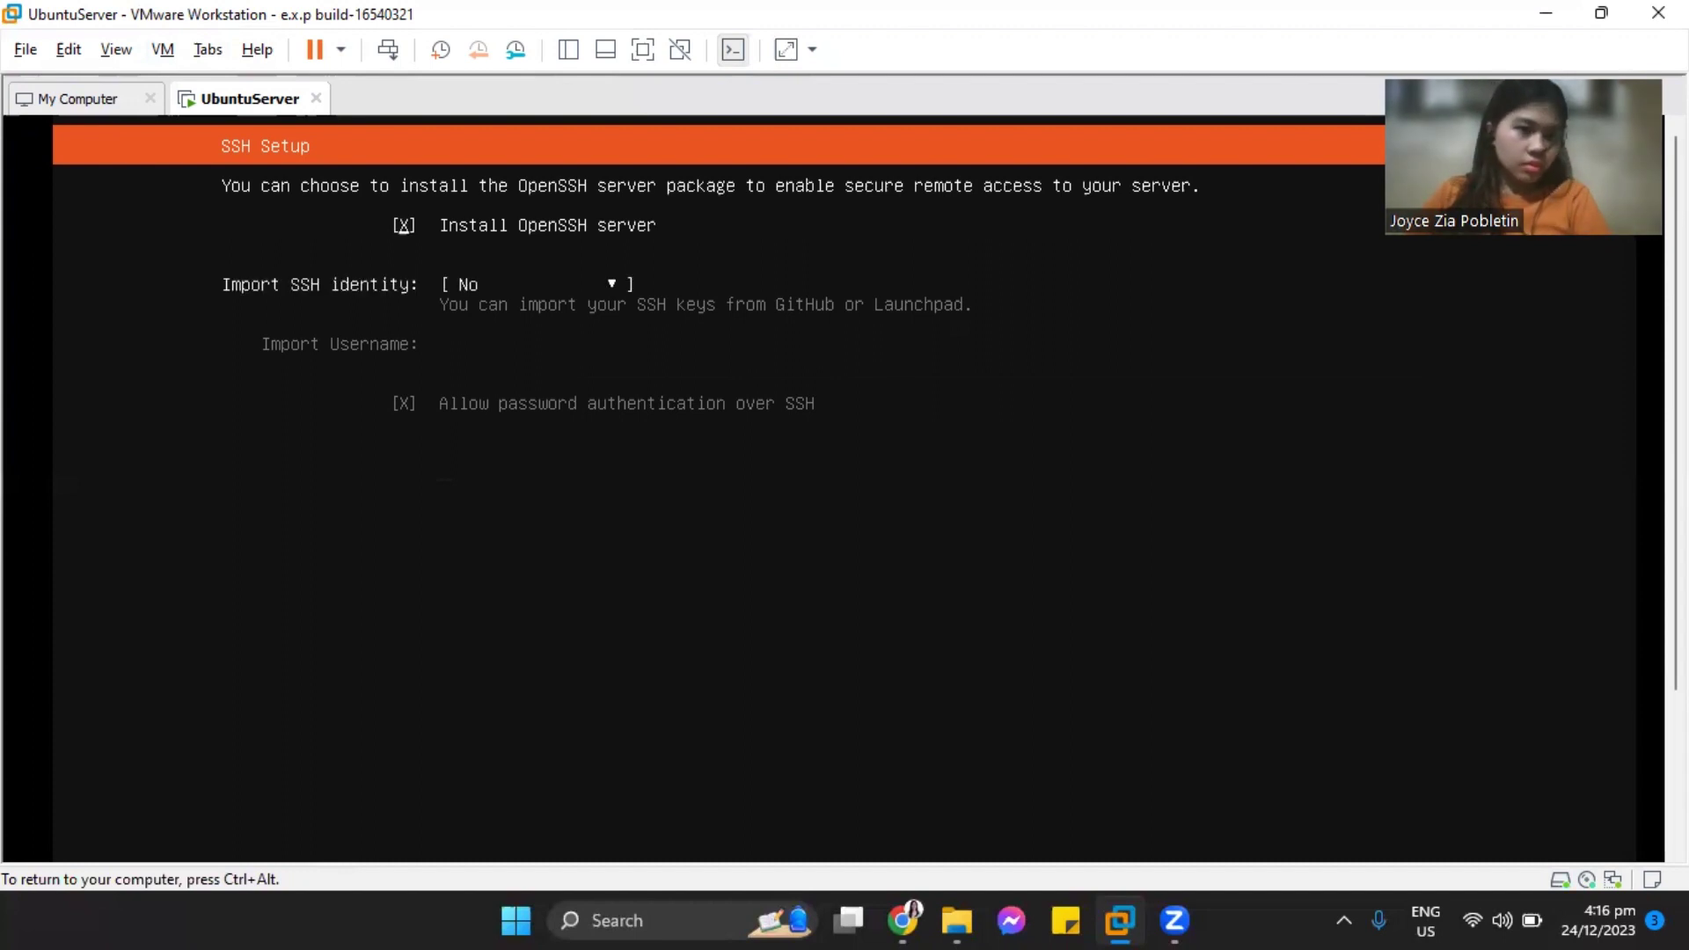
Confirm the SSH settings with Done to start the installation
key("Down")
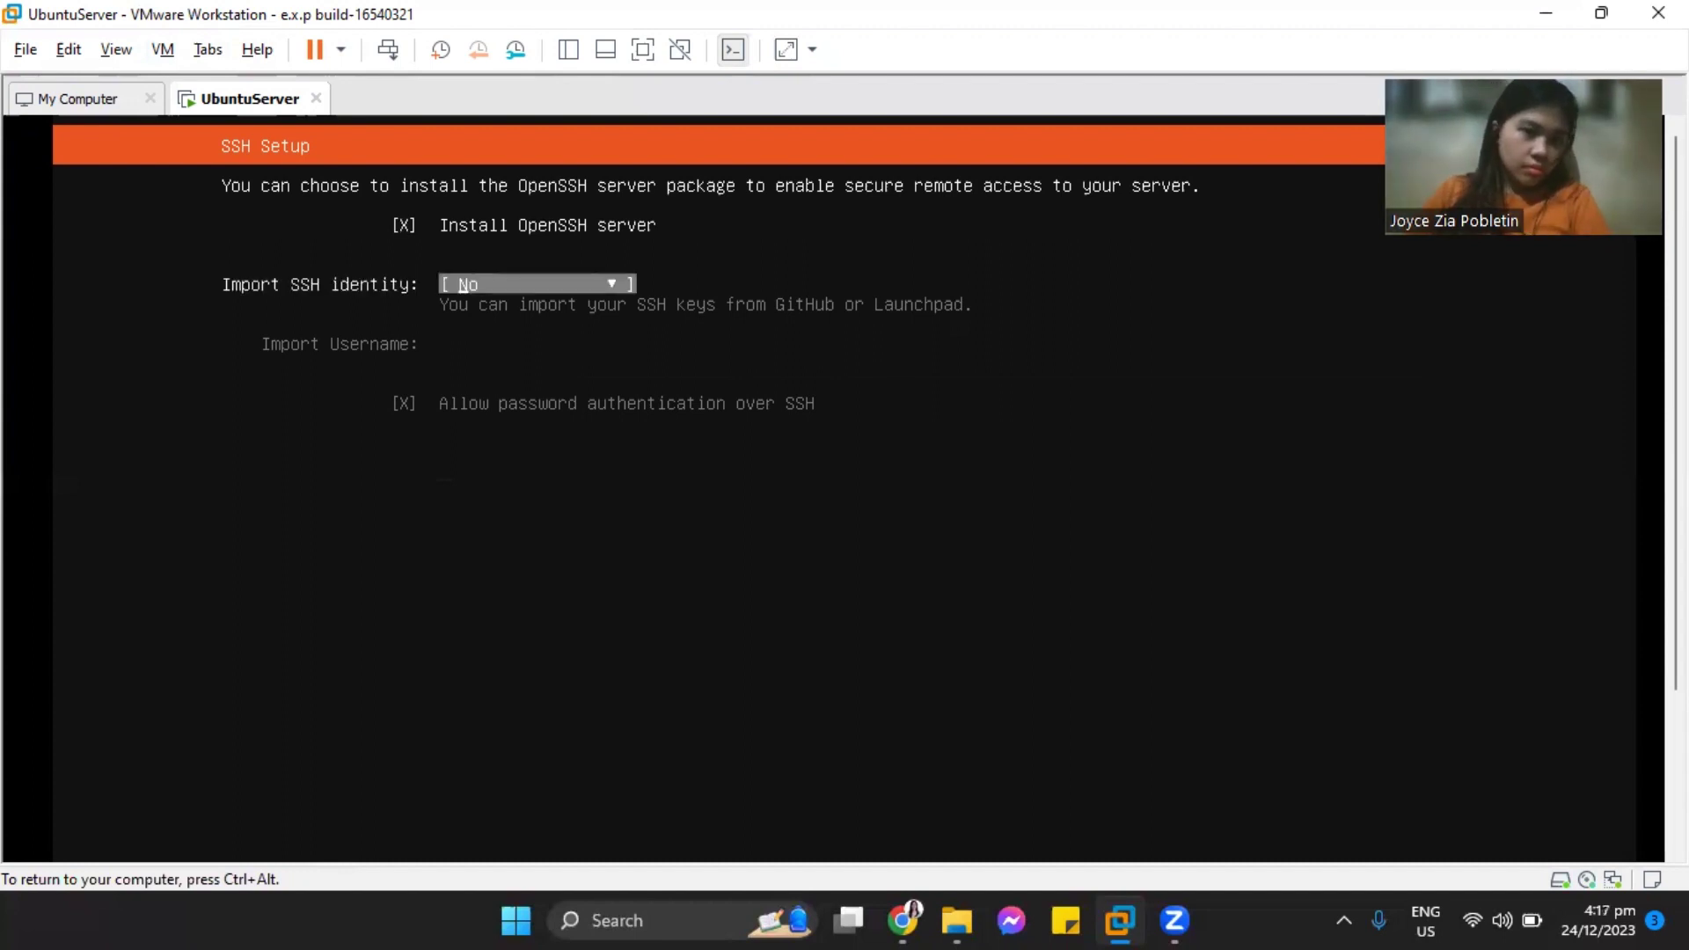
key("Up")
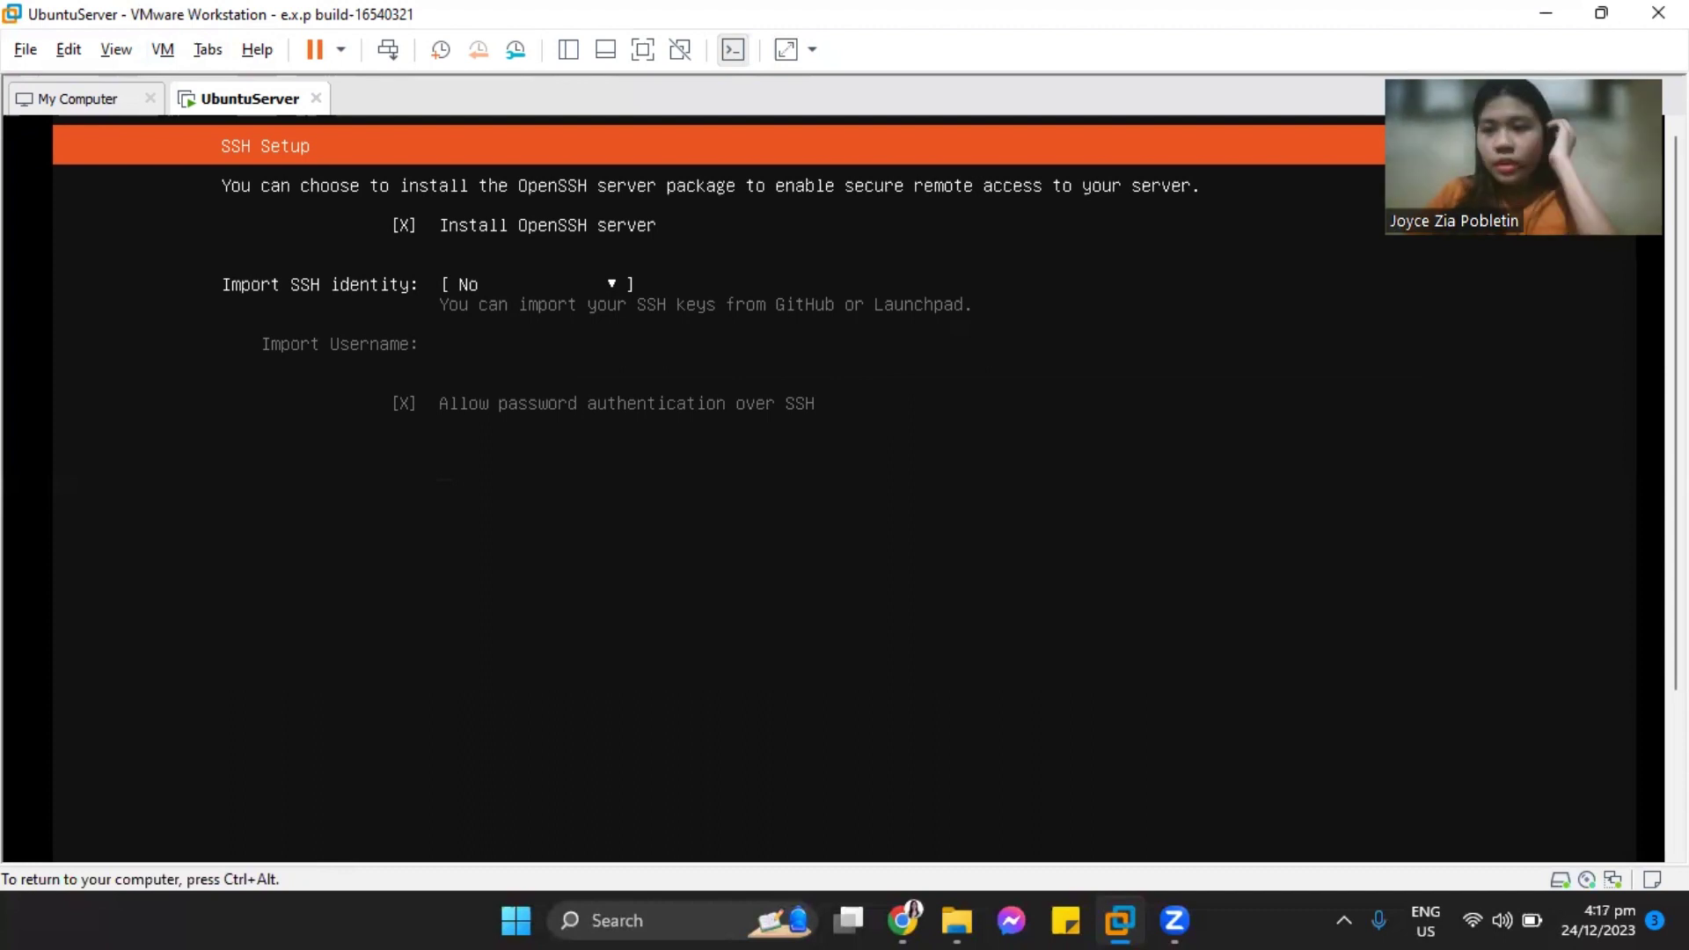
key("ctrl+alt")
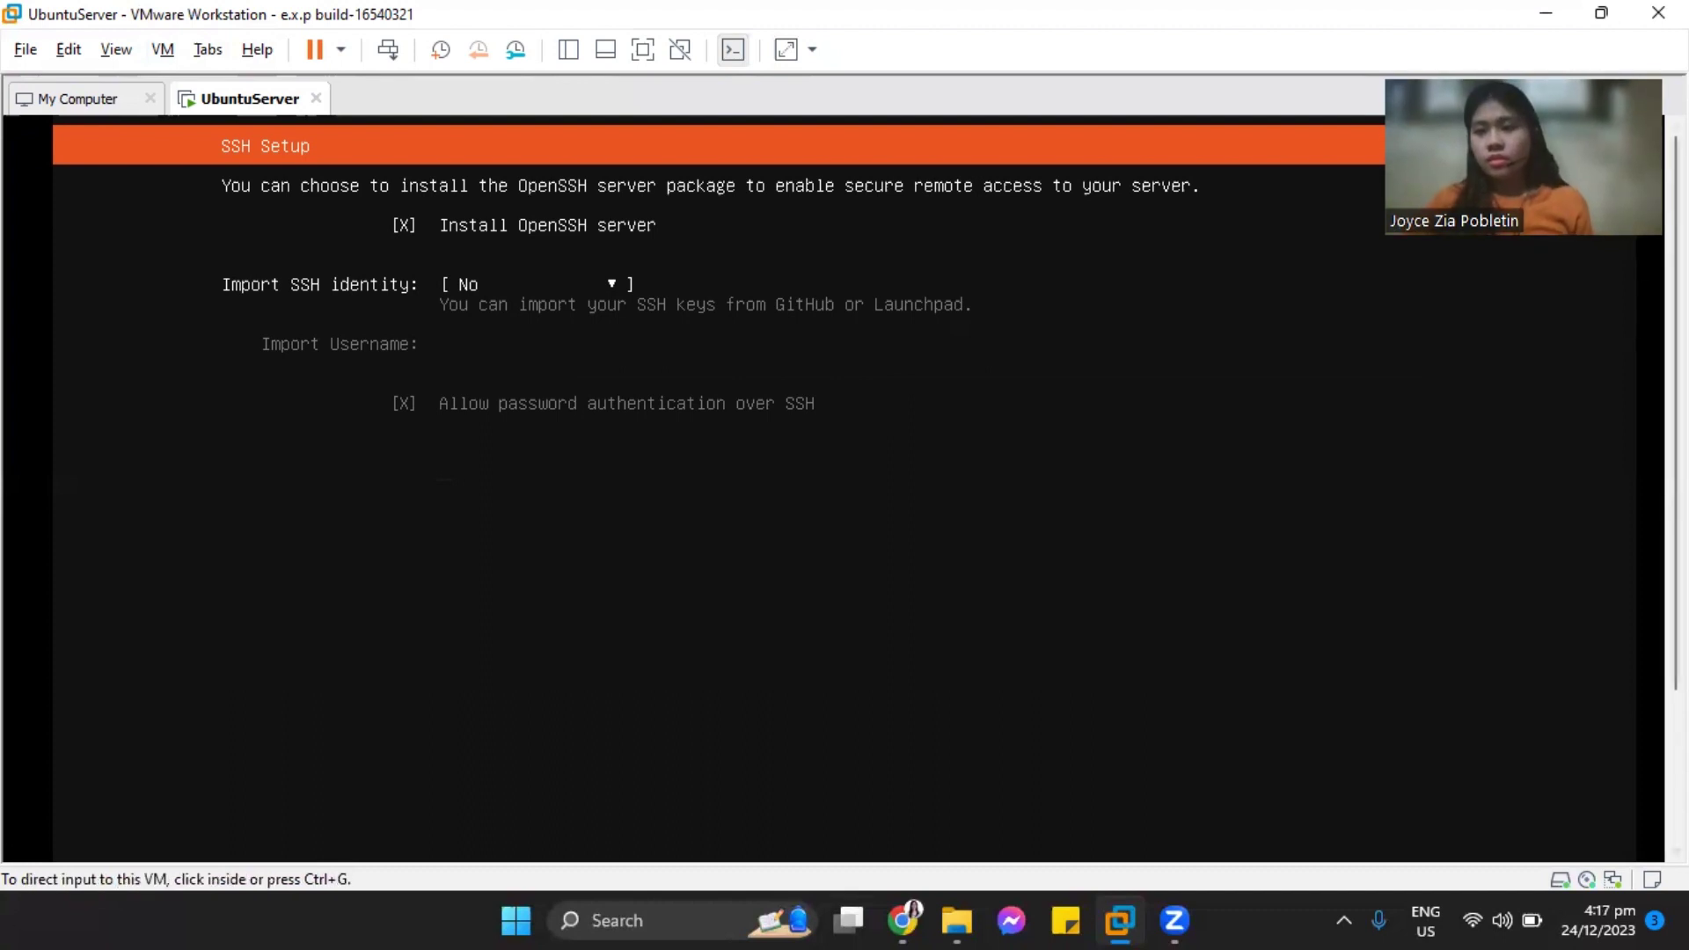
scroll(1645, 456, "down", 2)
left_click(1645, 457)
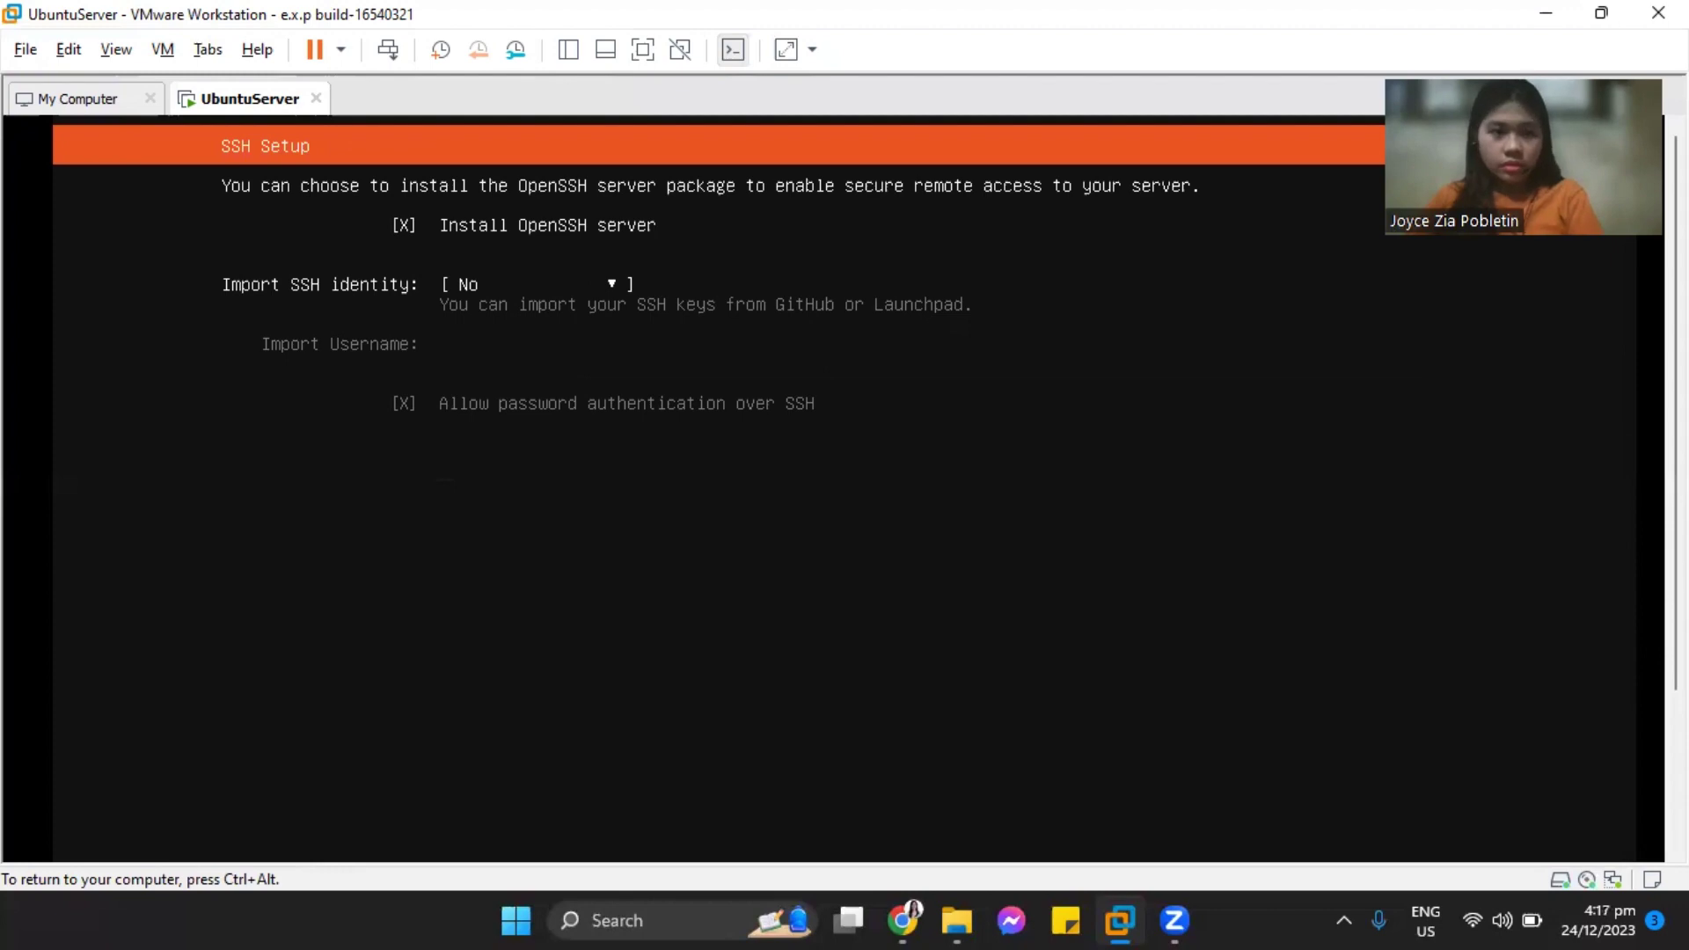
key("ctrl+alt")
scroll(1639, 727, "down", 3)
left_click(1639, 726)
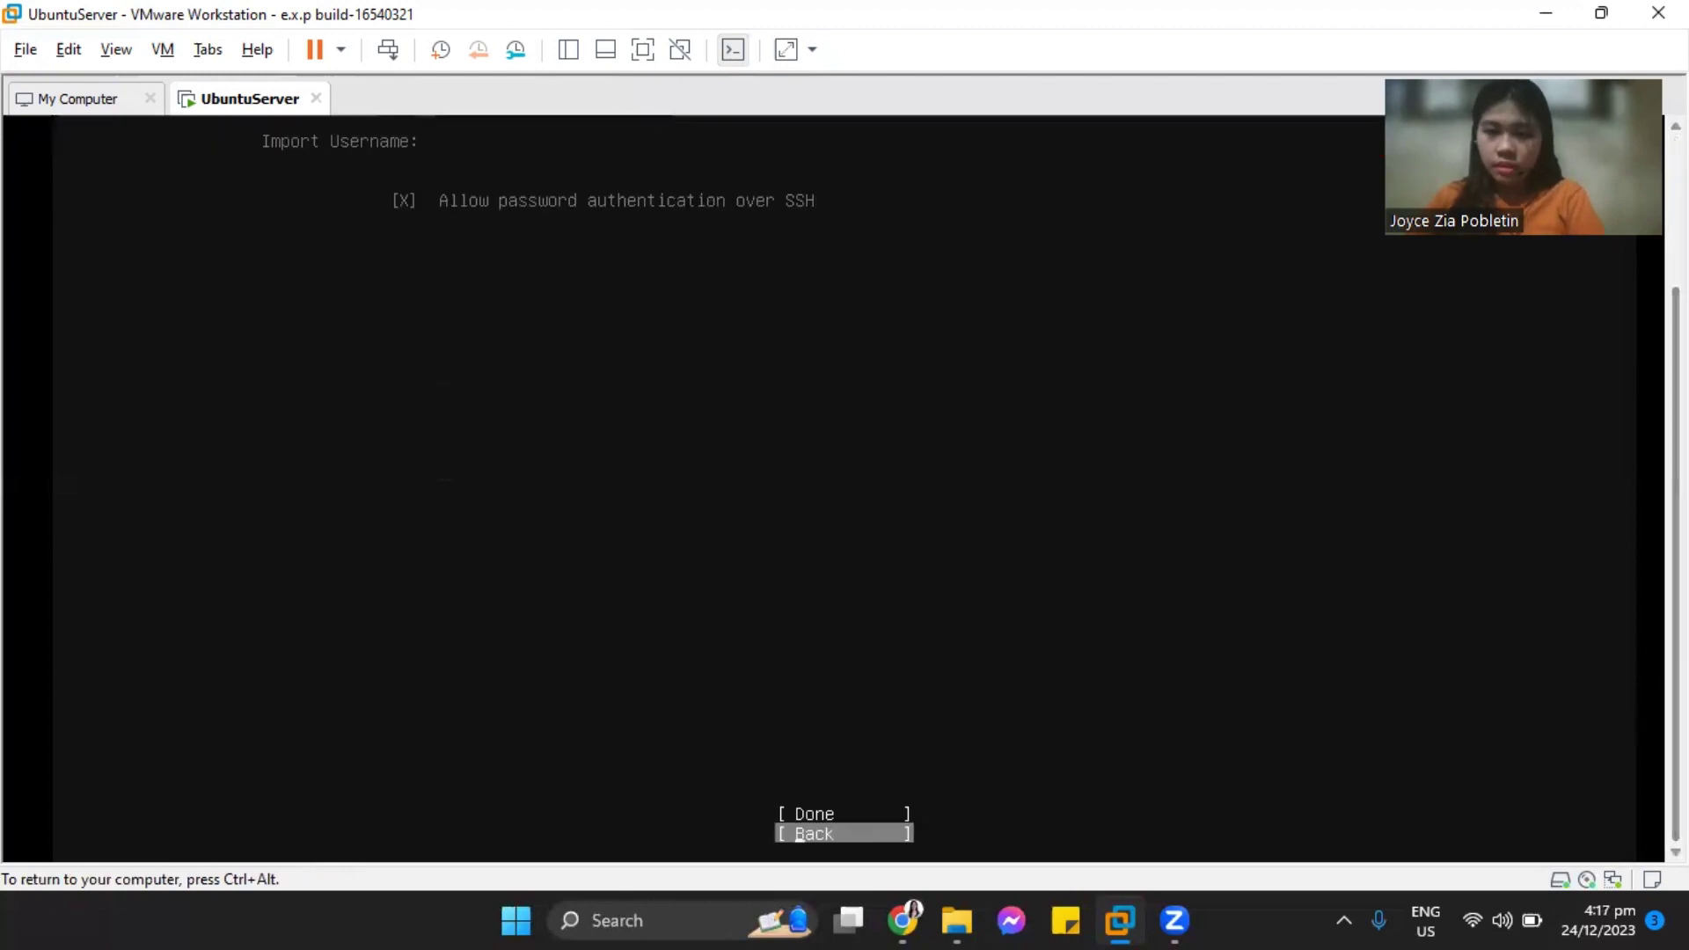
key("Up")
key("Return")
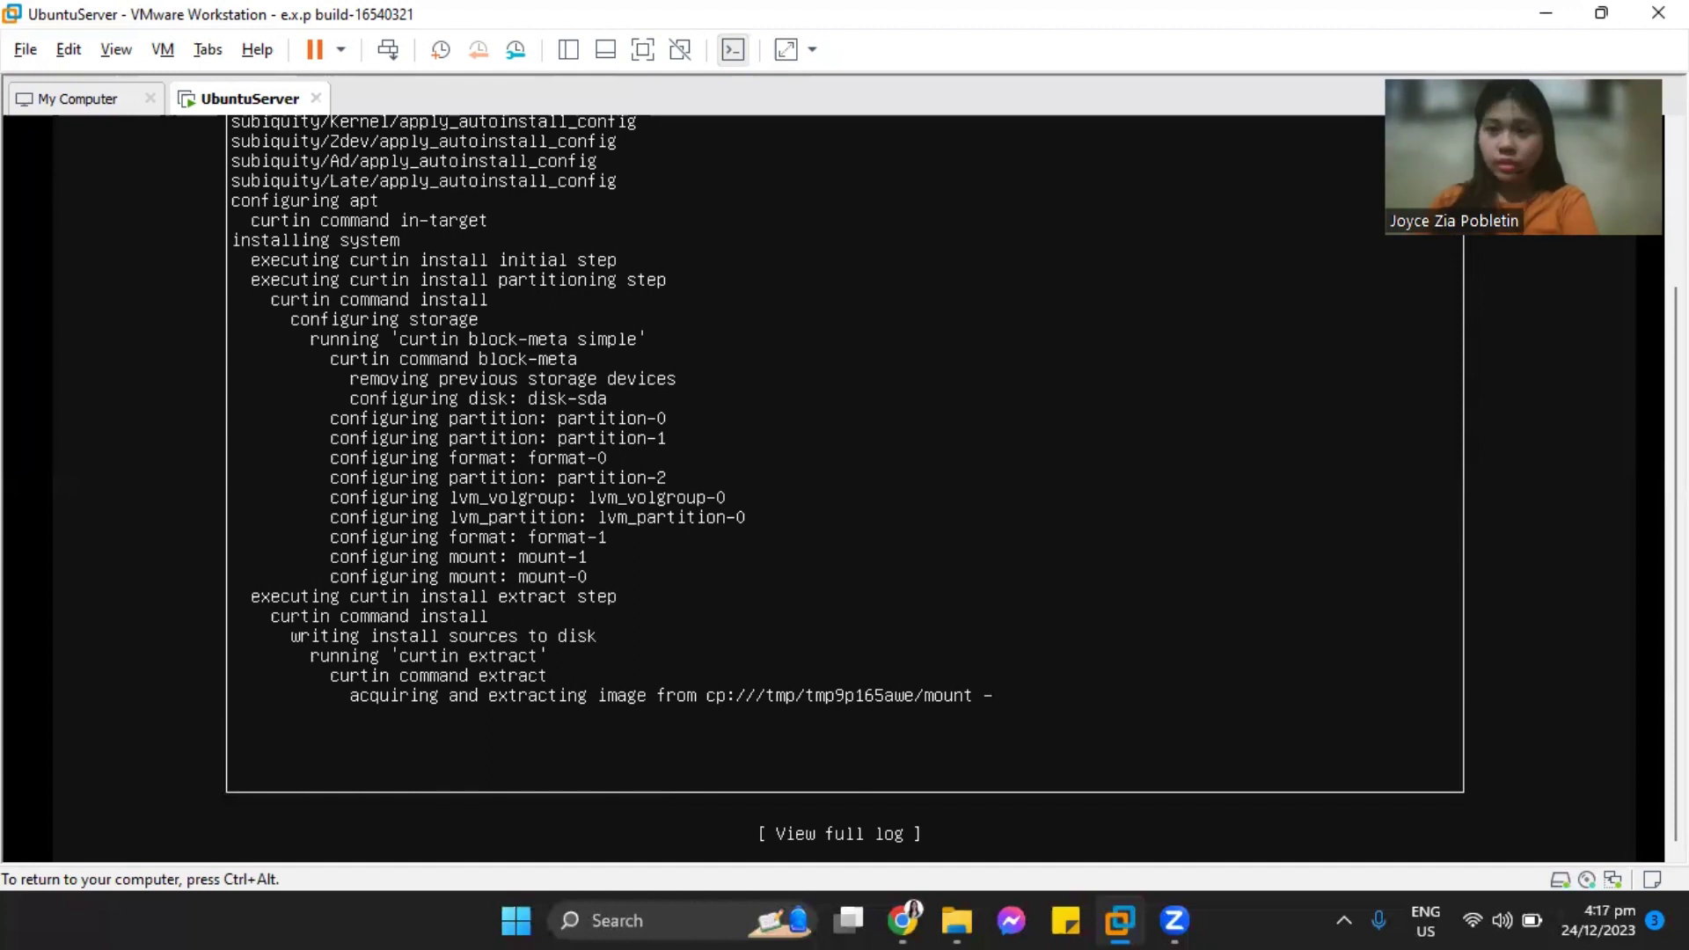
After the install log finishes, select Reboot Now to restart the VM
key("ctrl+alt")
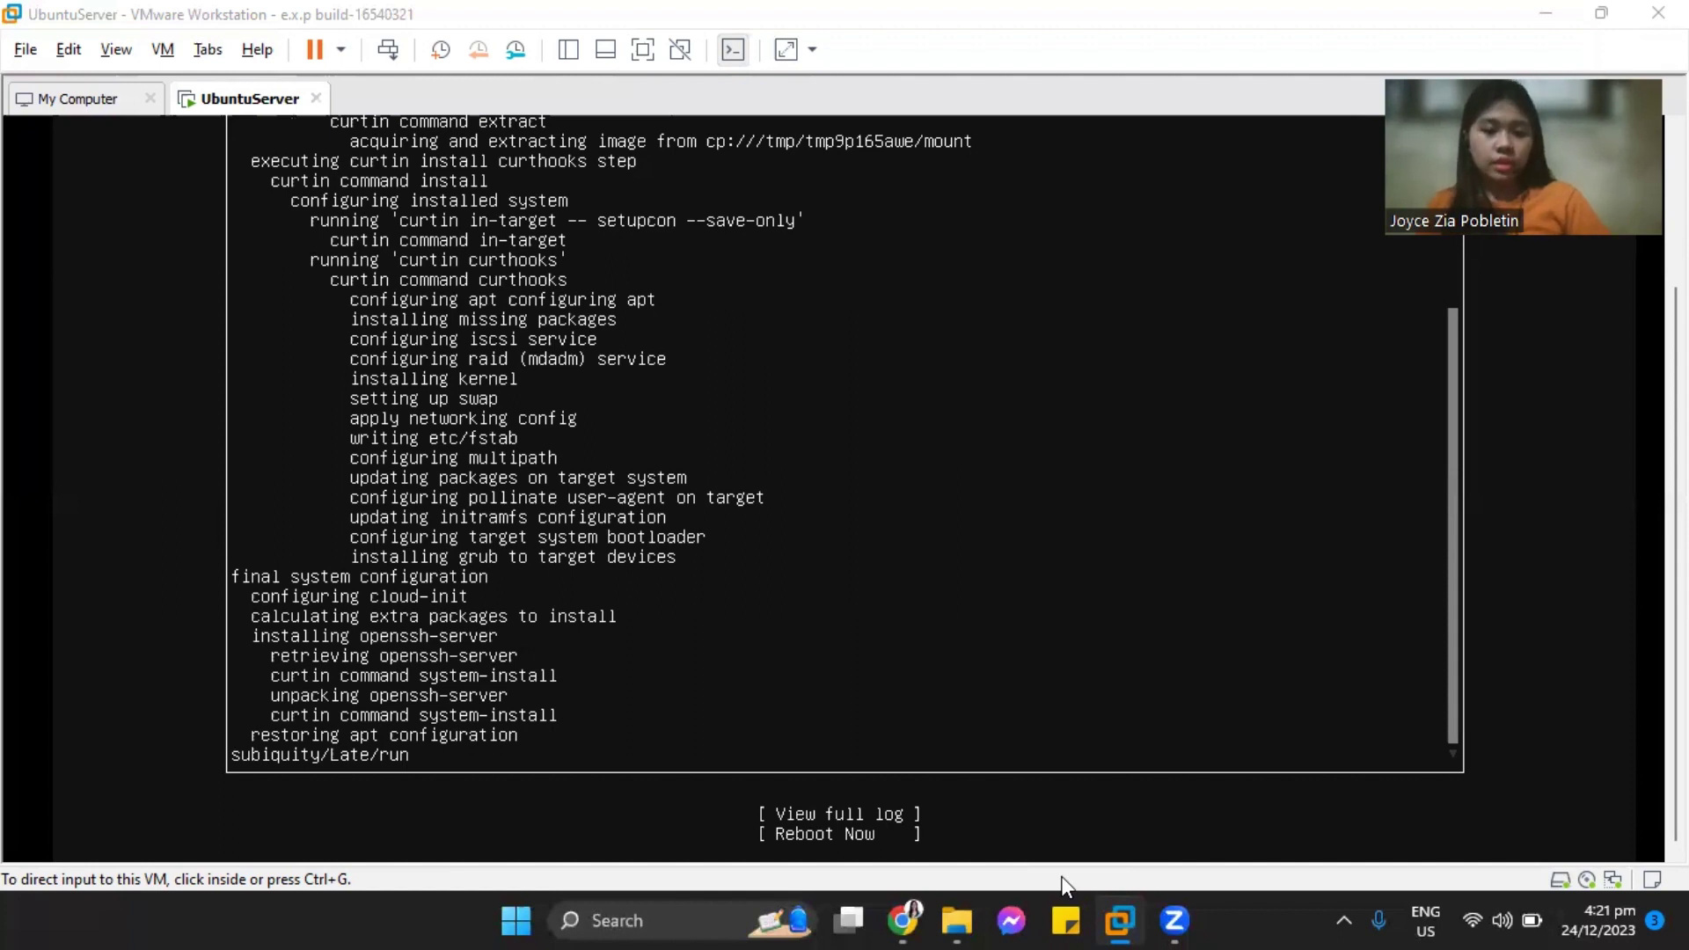
left_click(813, 840)
key("Tab")
key("Tab")
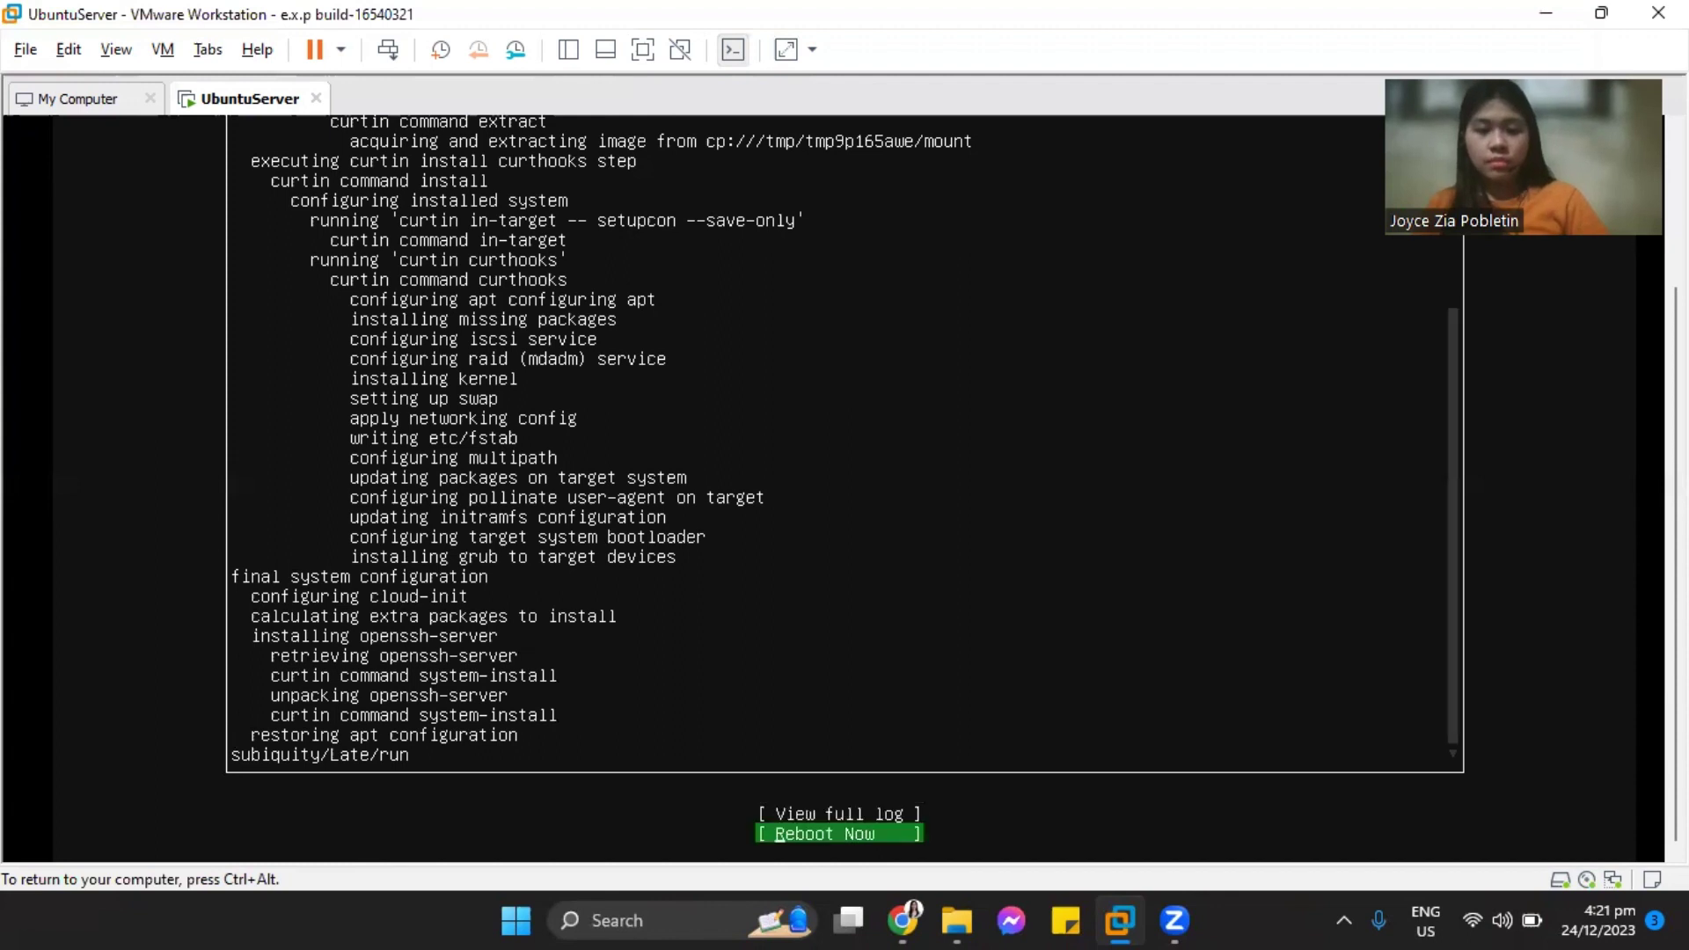
key("Return")
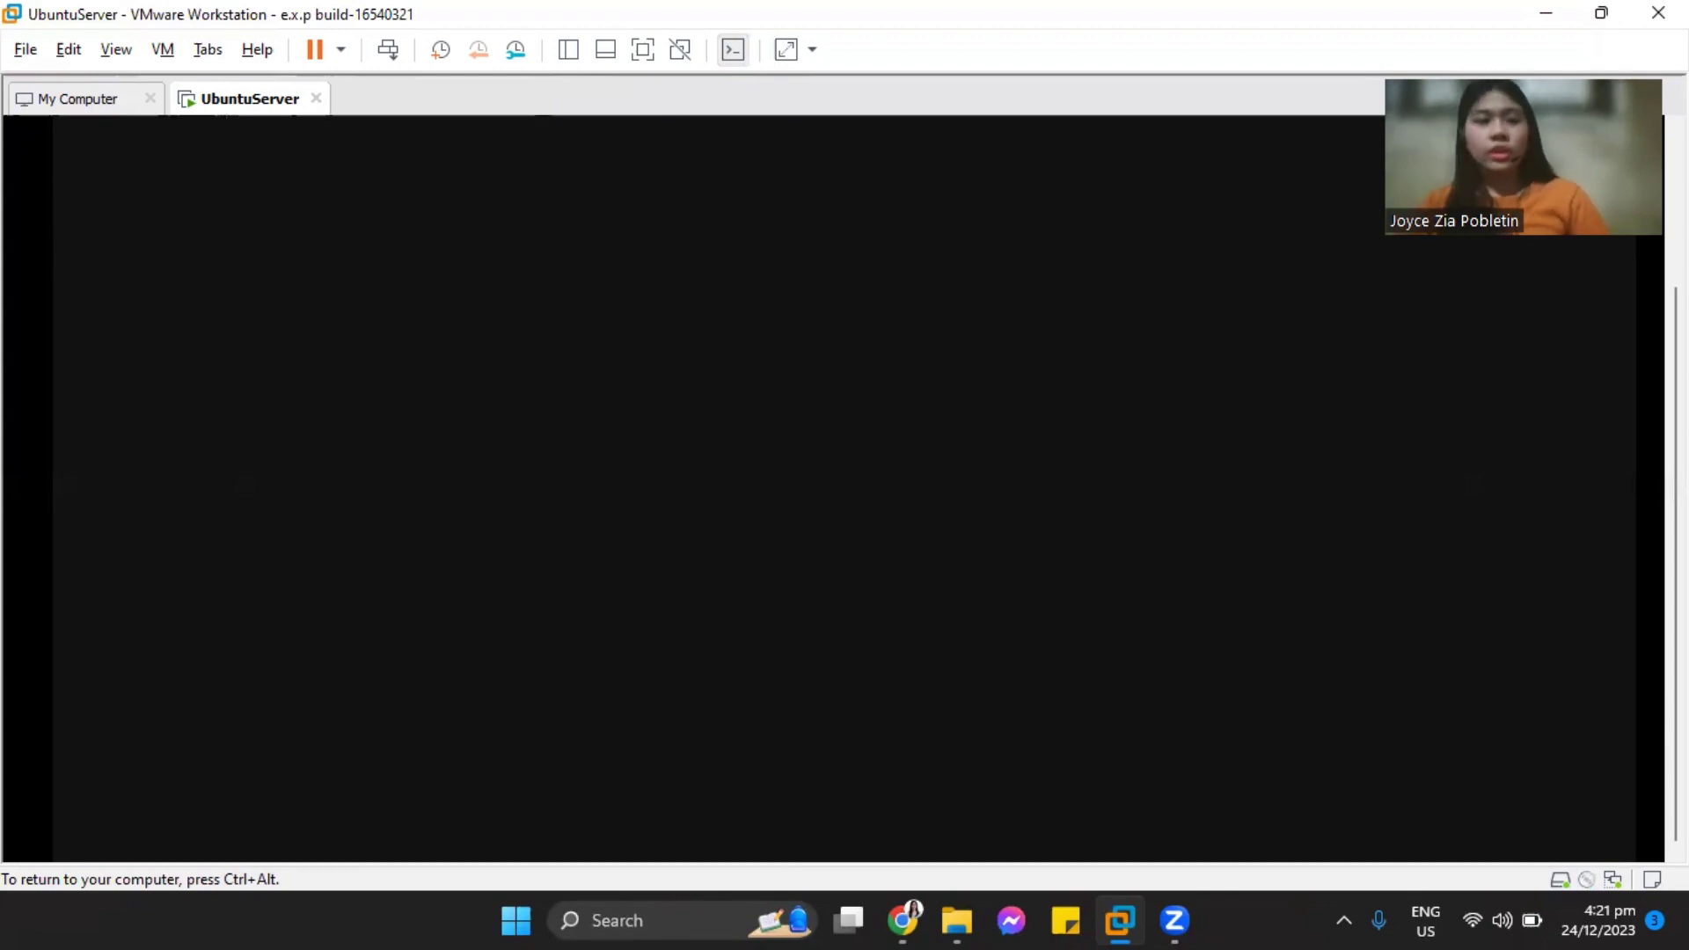
Focus the VM console and wait for boot and cloud-init messages to finish
key("ctrl+alt")
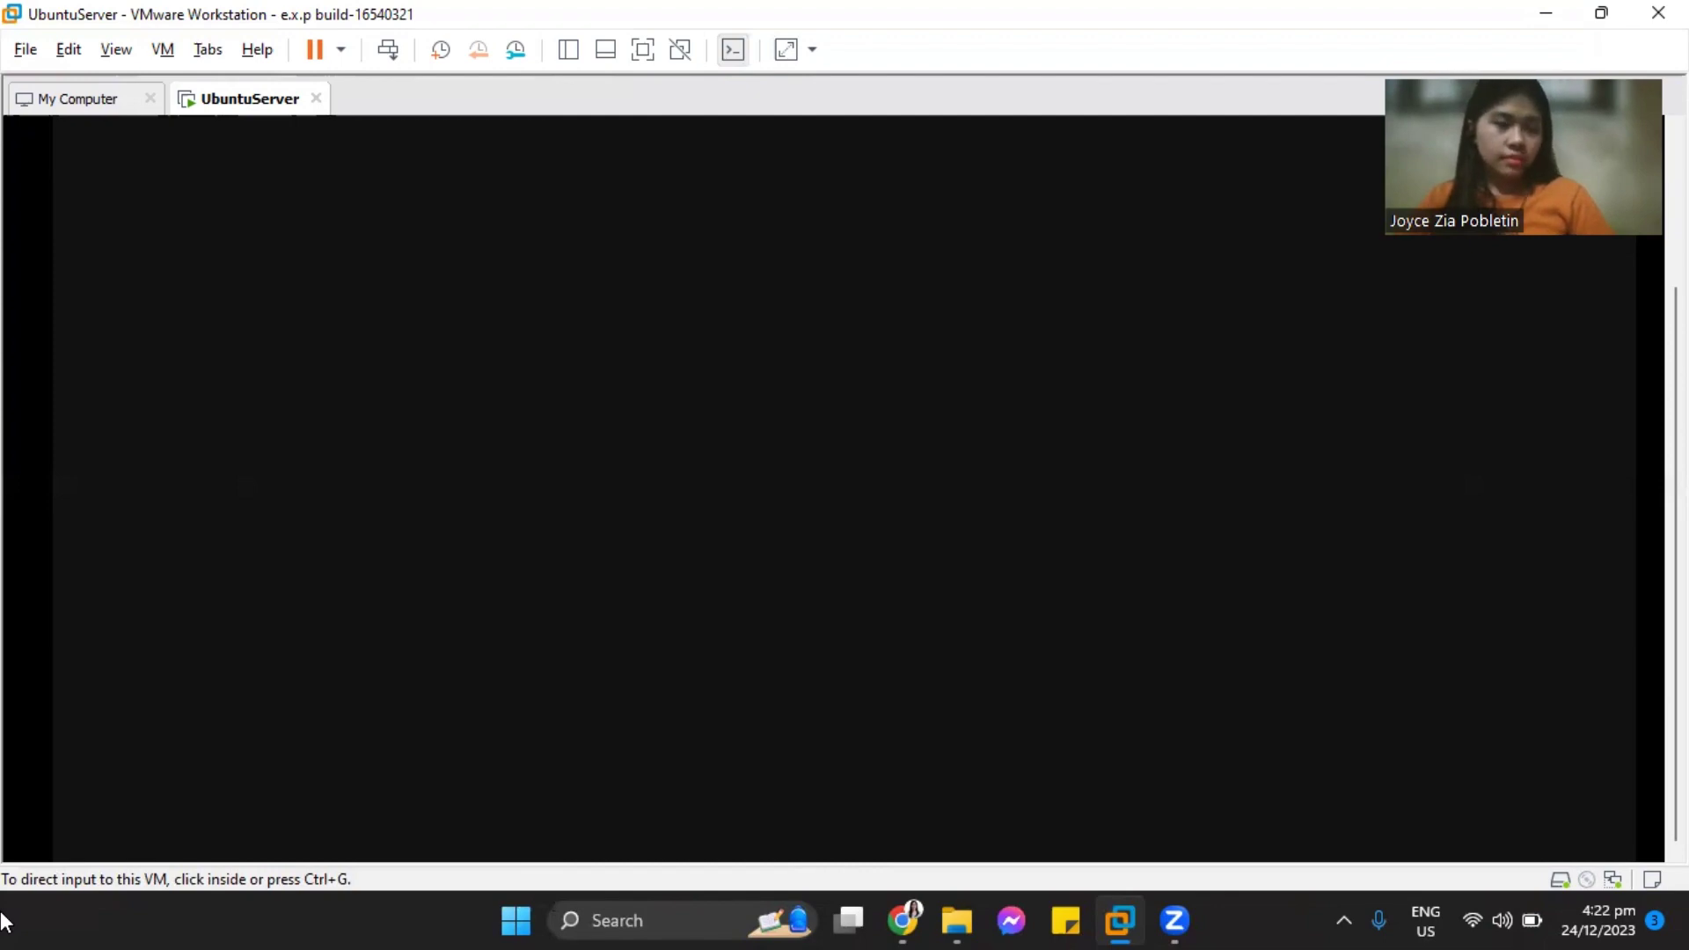
left_click(6, 600)
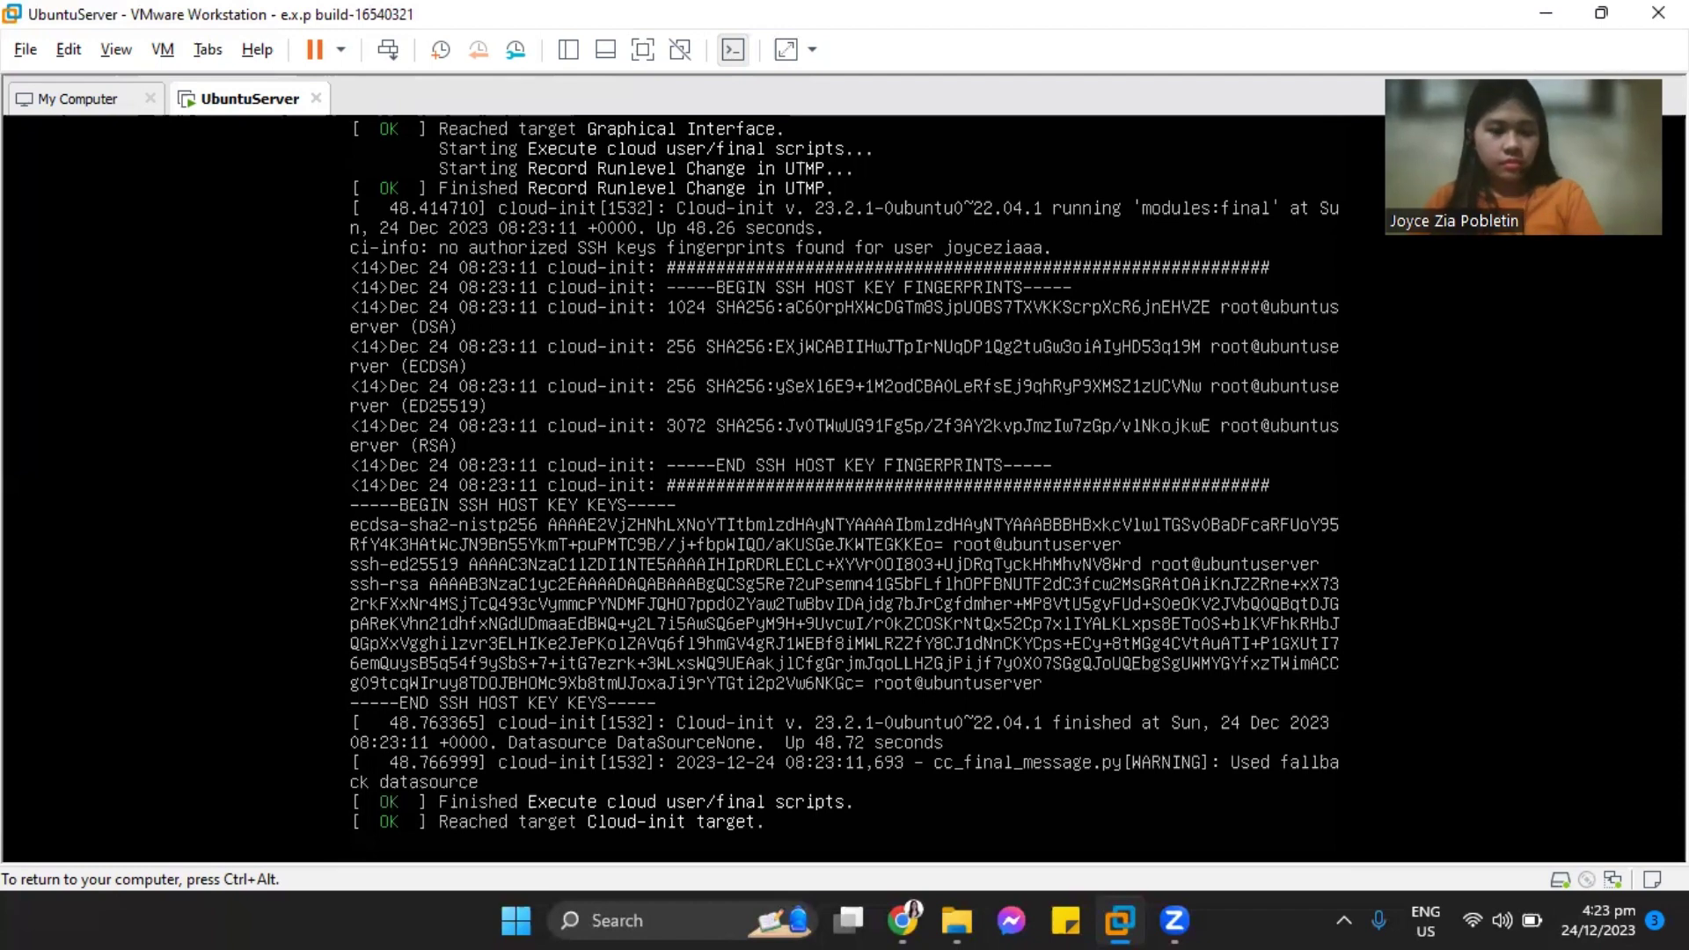
Log in at the ubuntuserver tty1 prompt with the new account's username and password
key("Return")
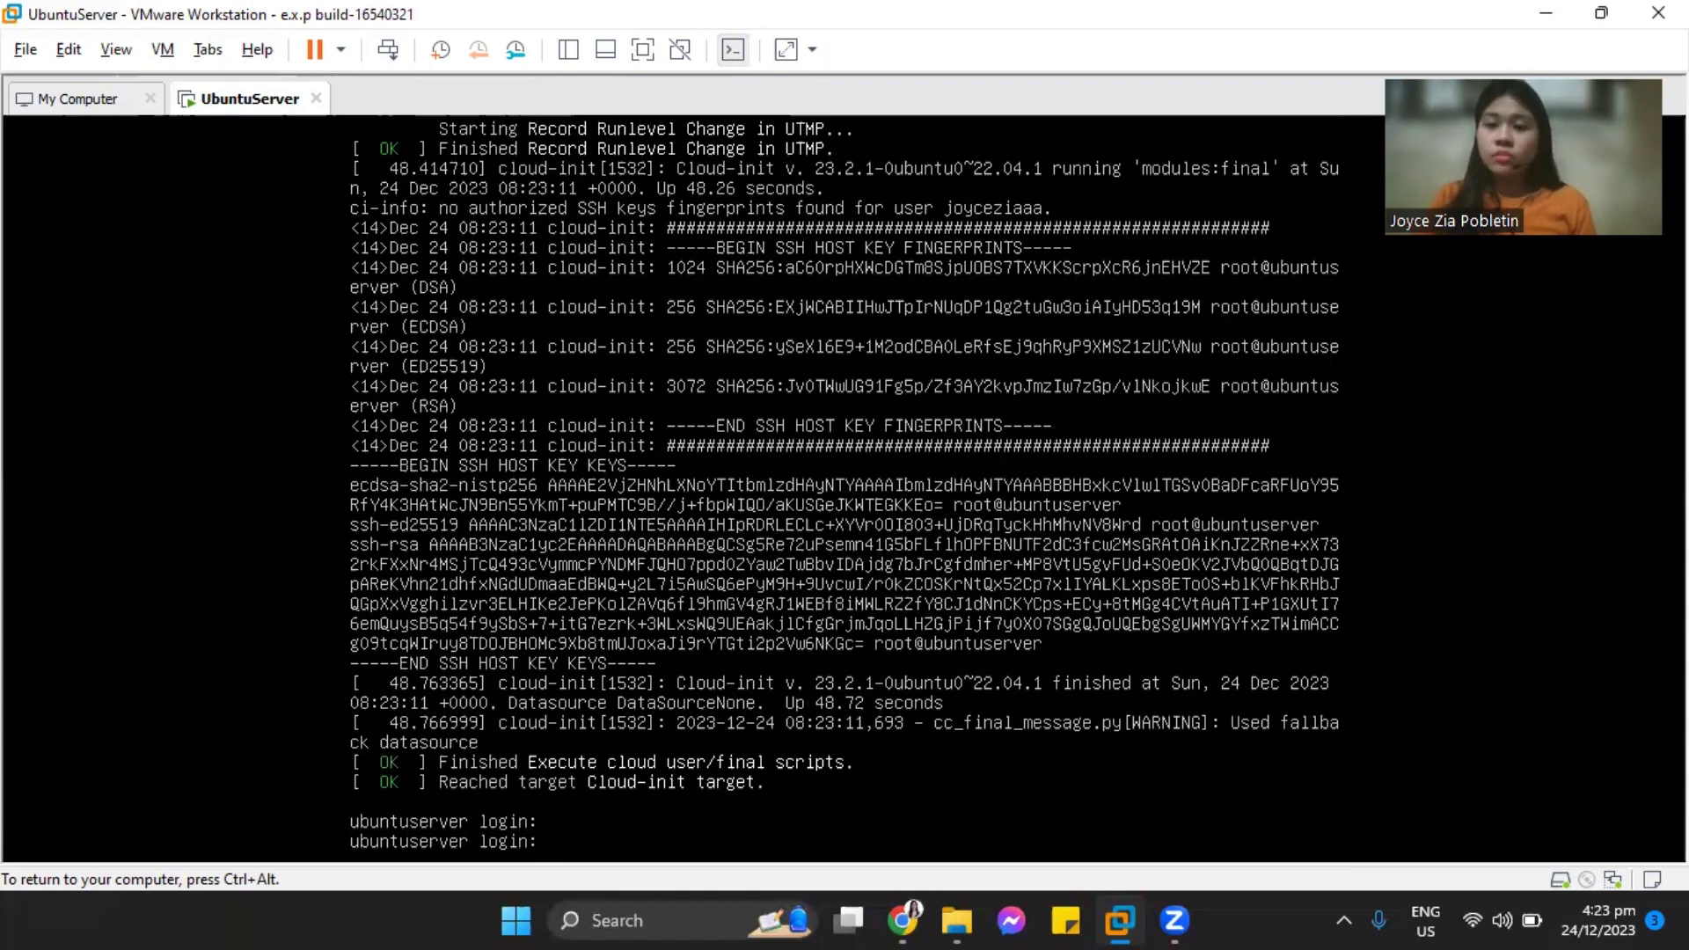
type("joyce")
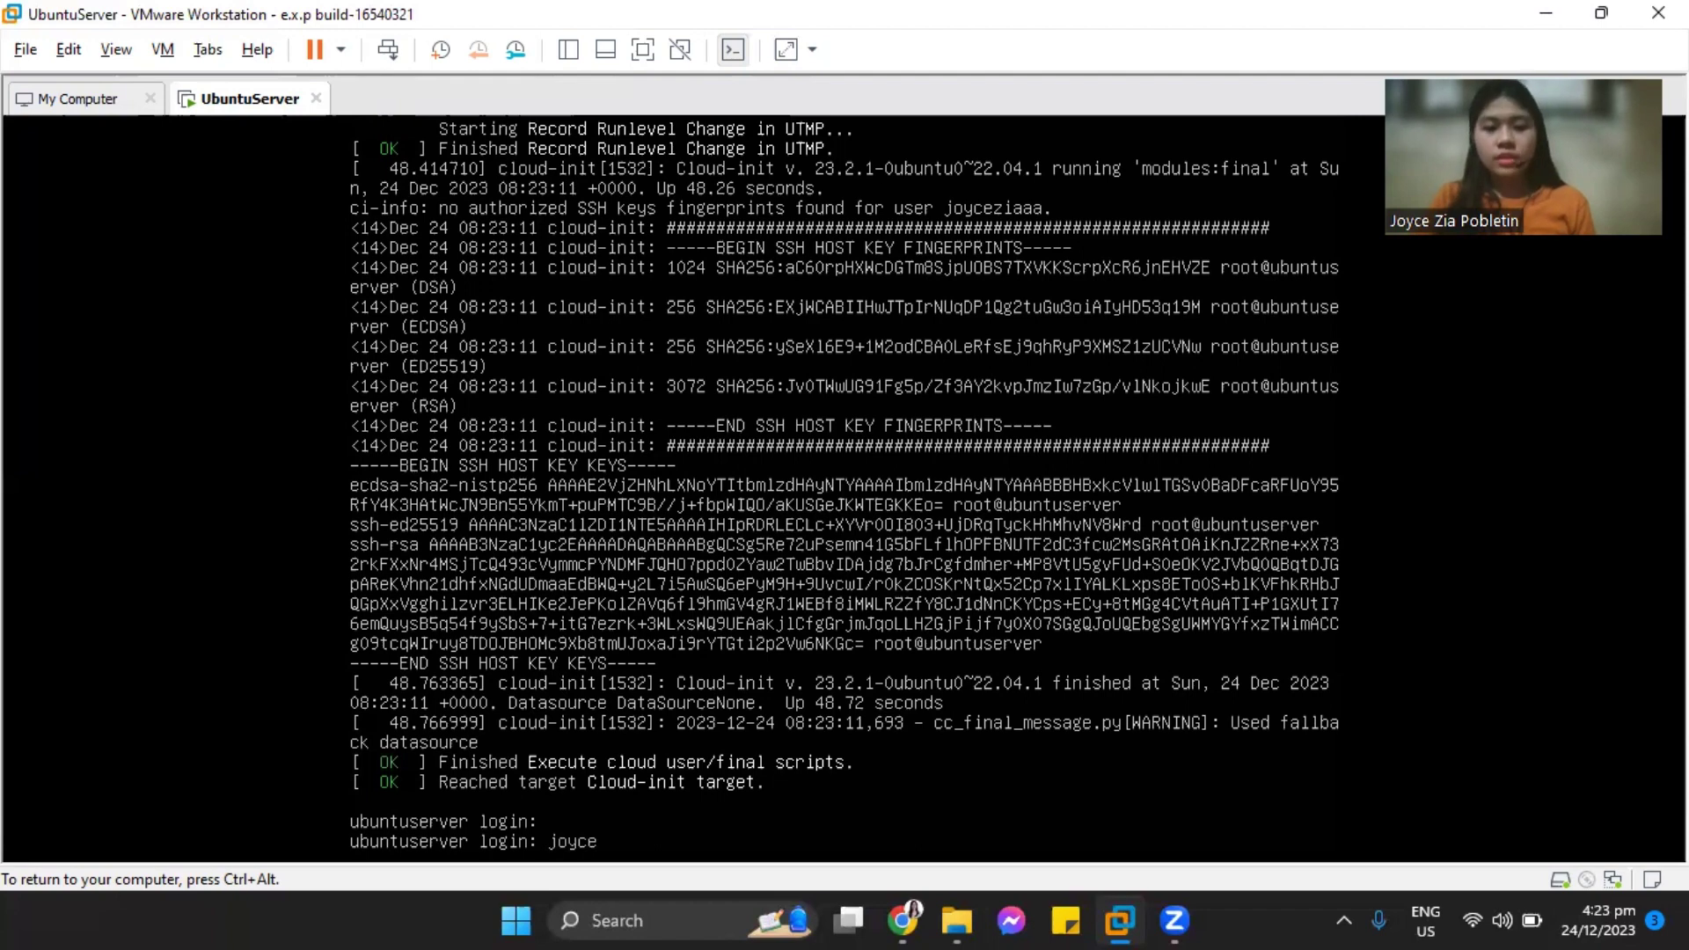
type("ziaaa")
key("Return")
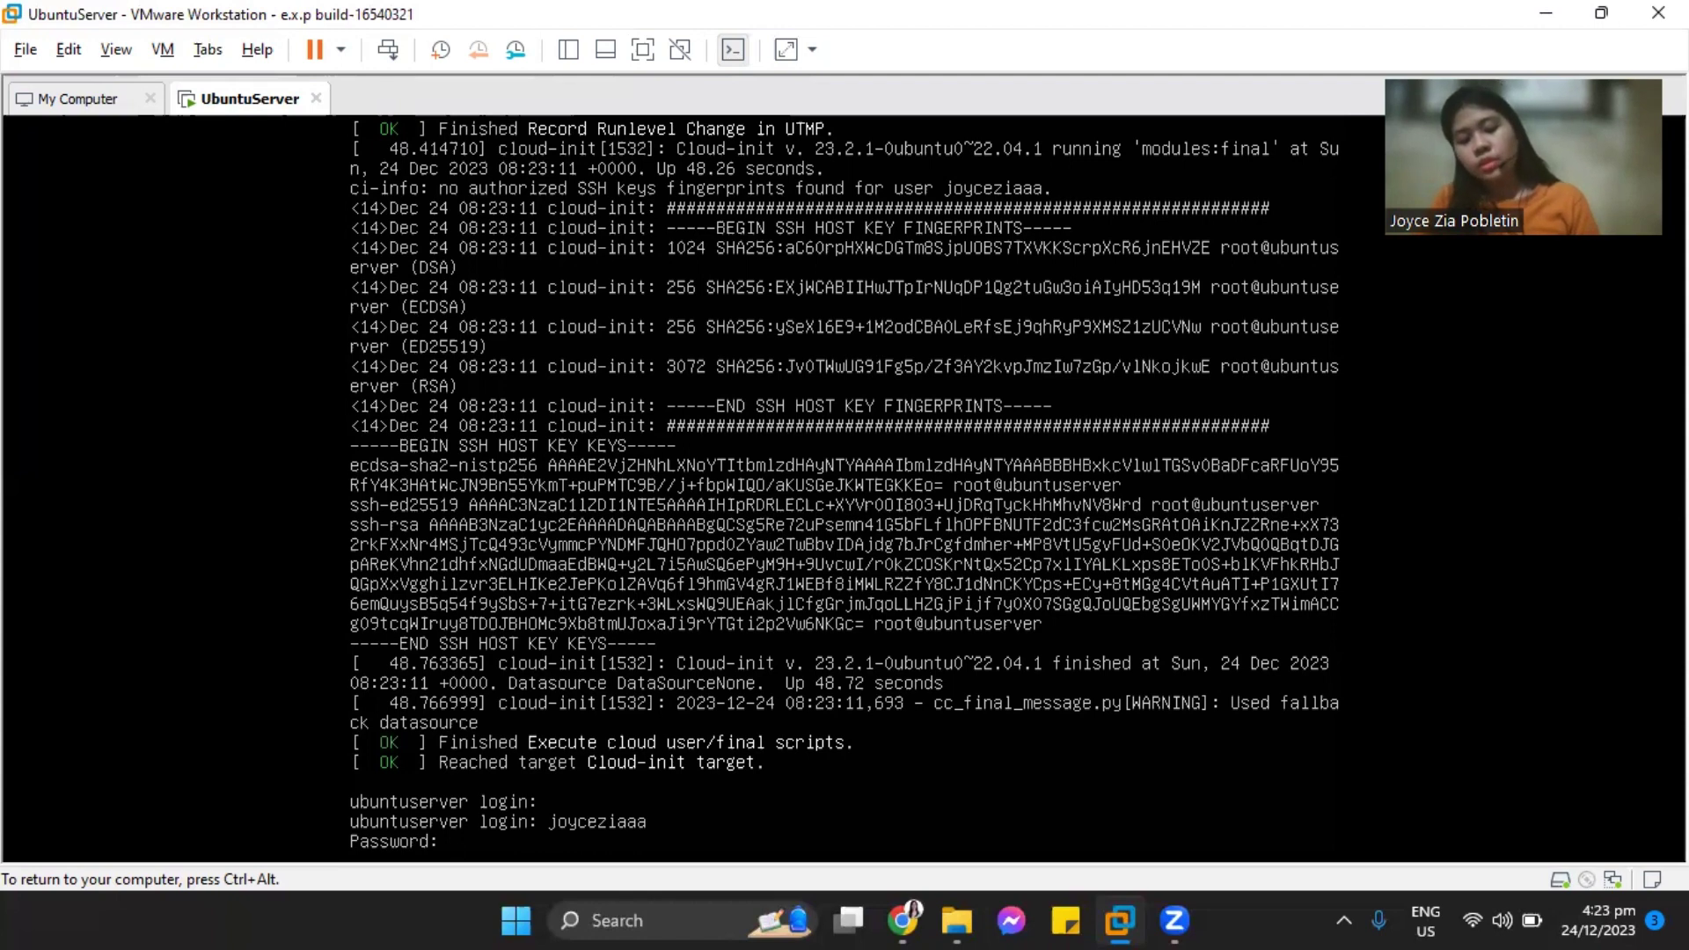
key("Return")
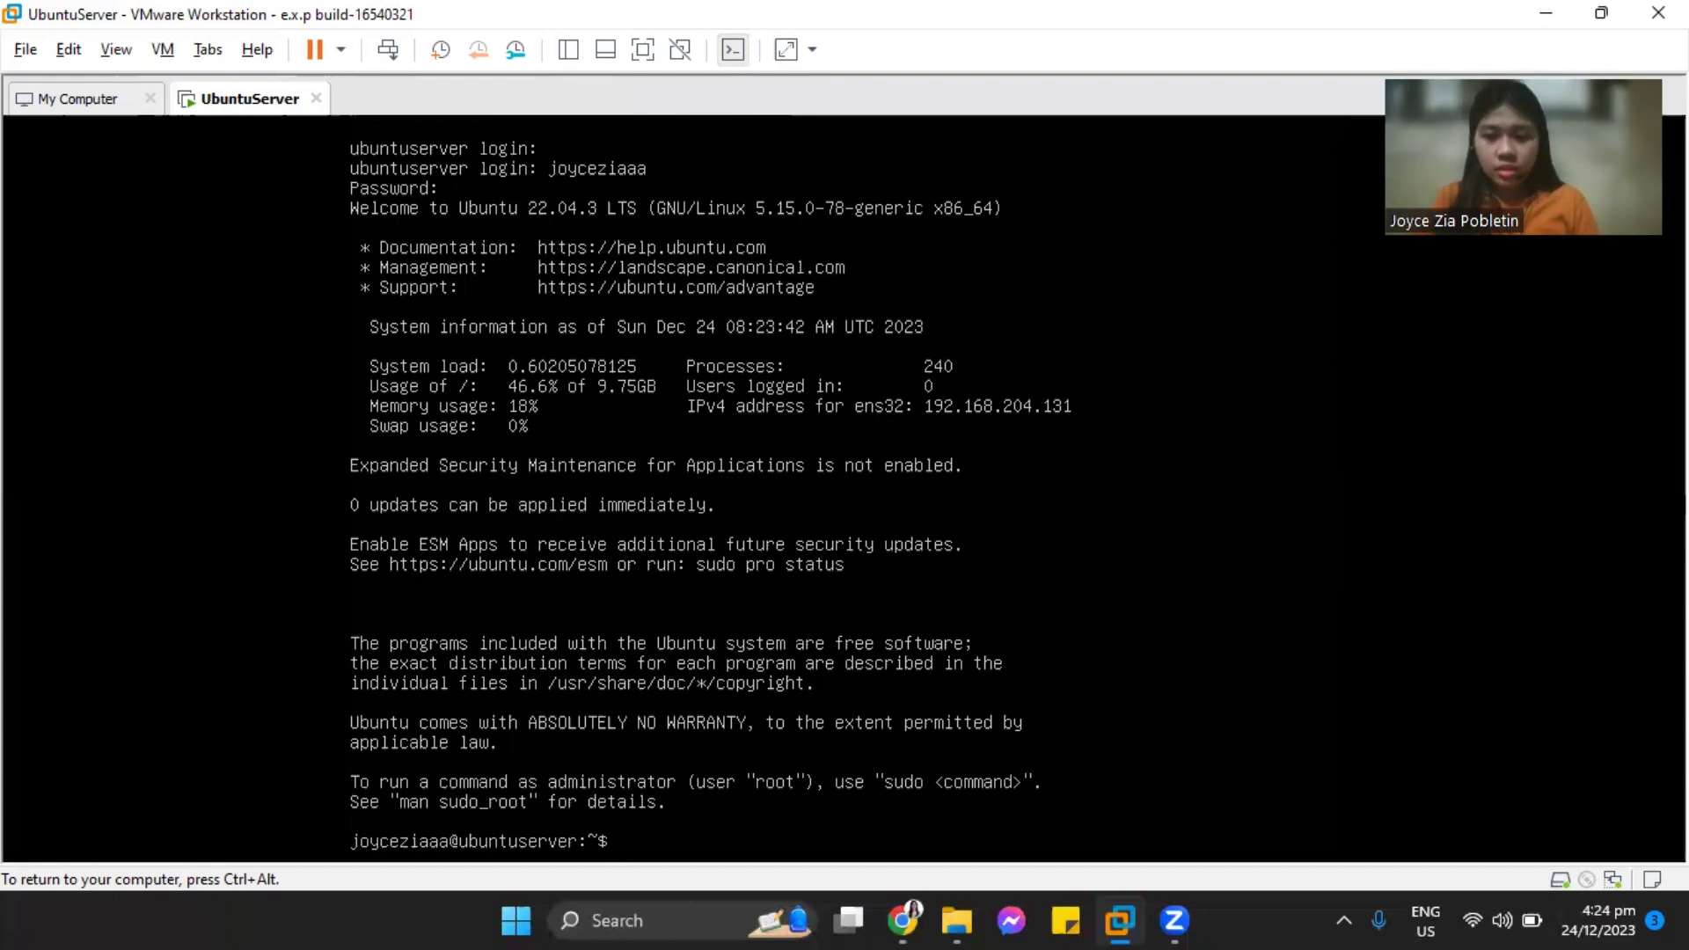
Run hostnamectl to show the hostname, OS, kernel and virtualization details
type("hostnam")
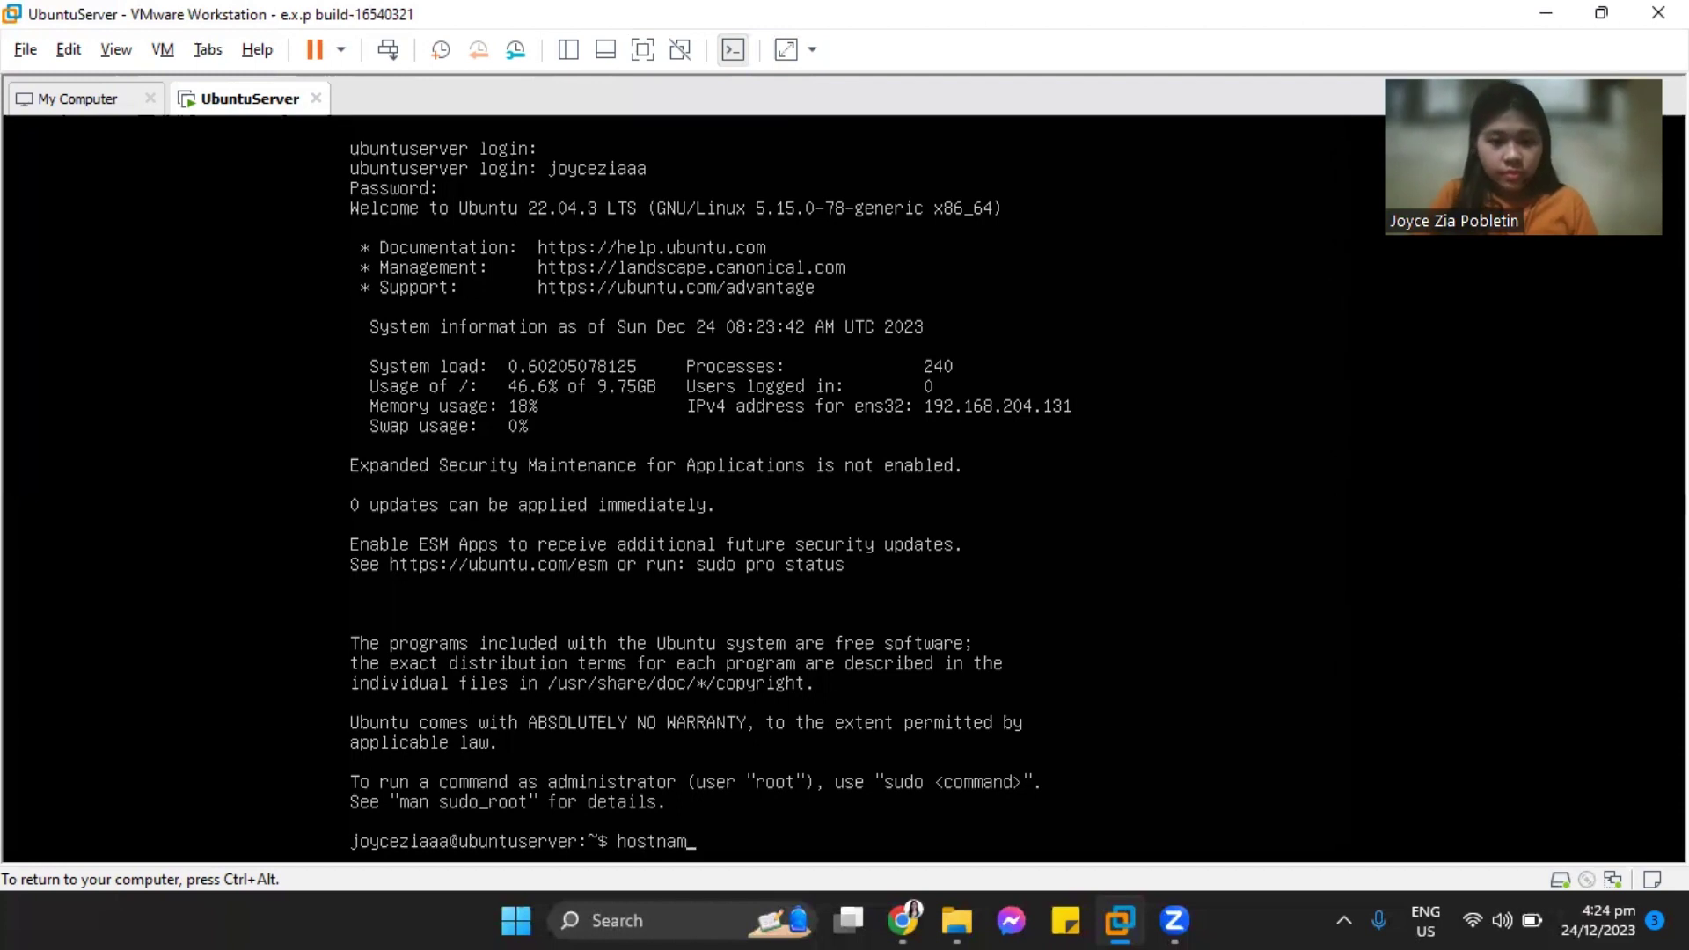
type("e~c")
key("BackSpace")
key("BackSpace")
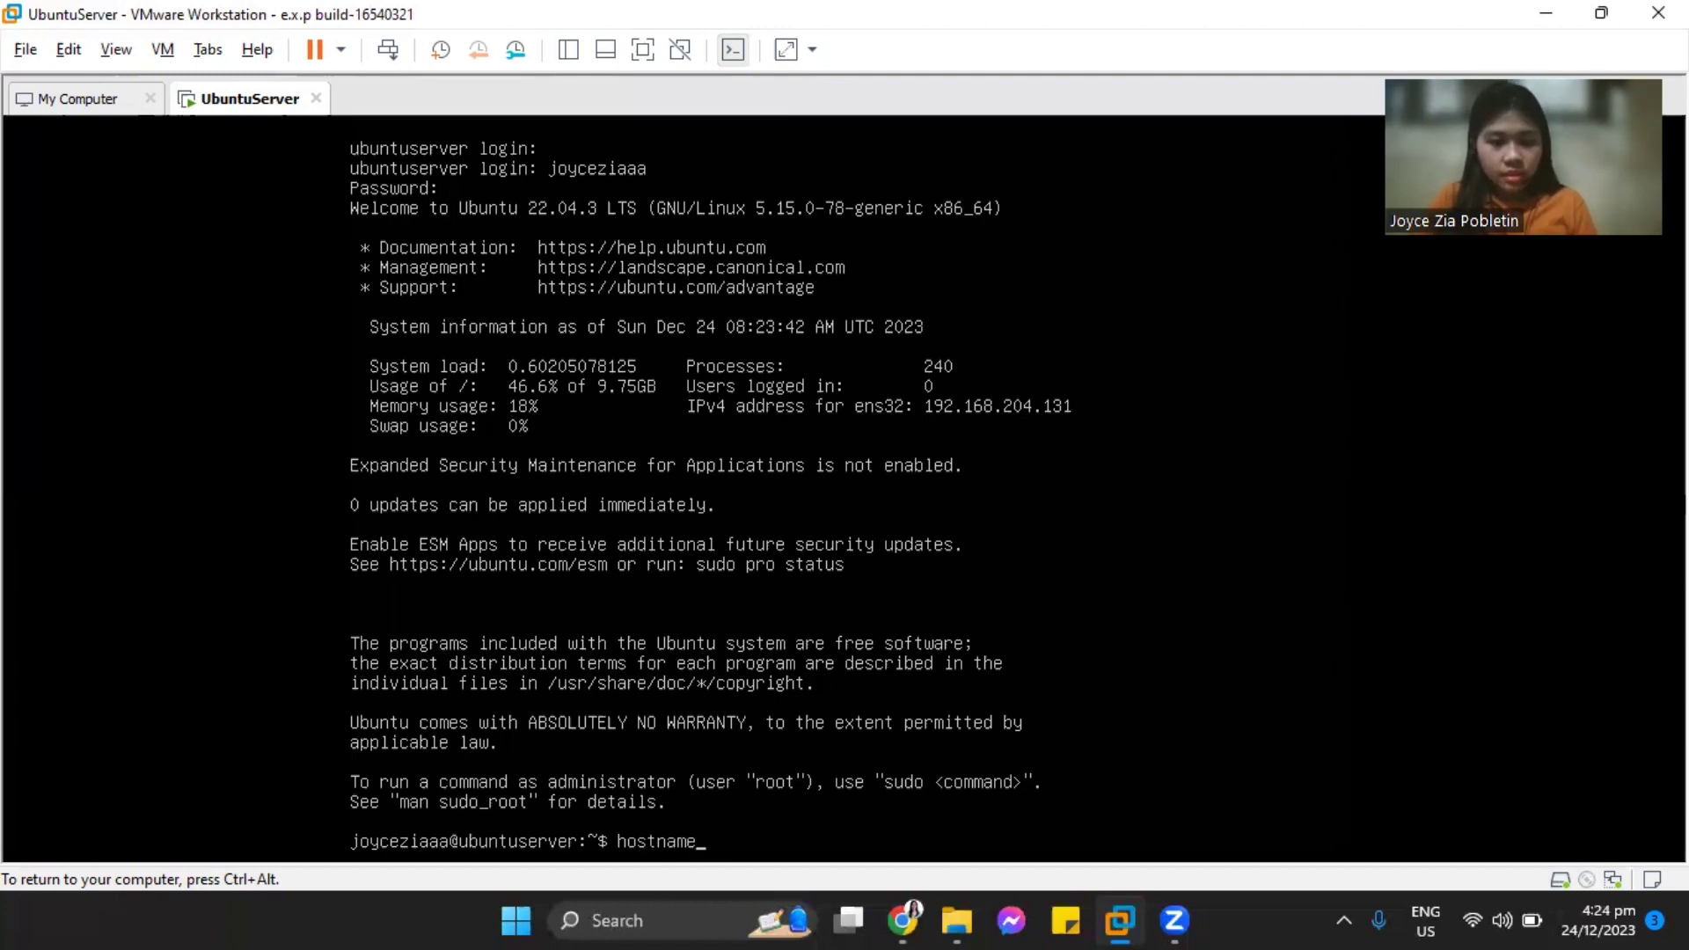
type("ctl")
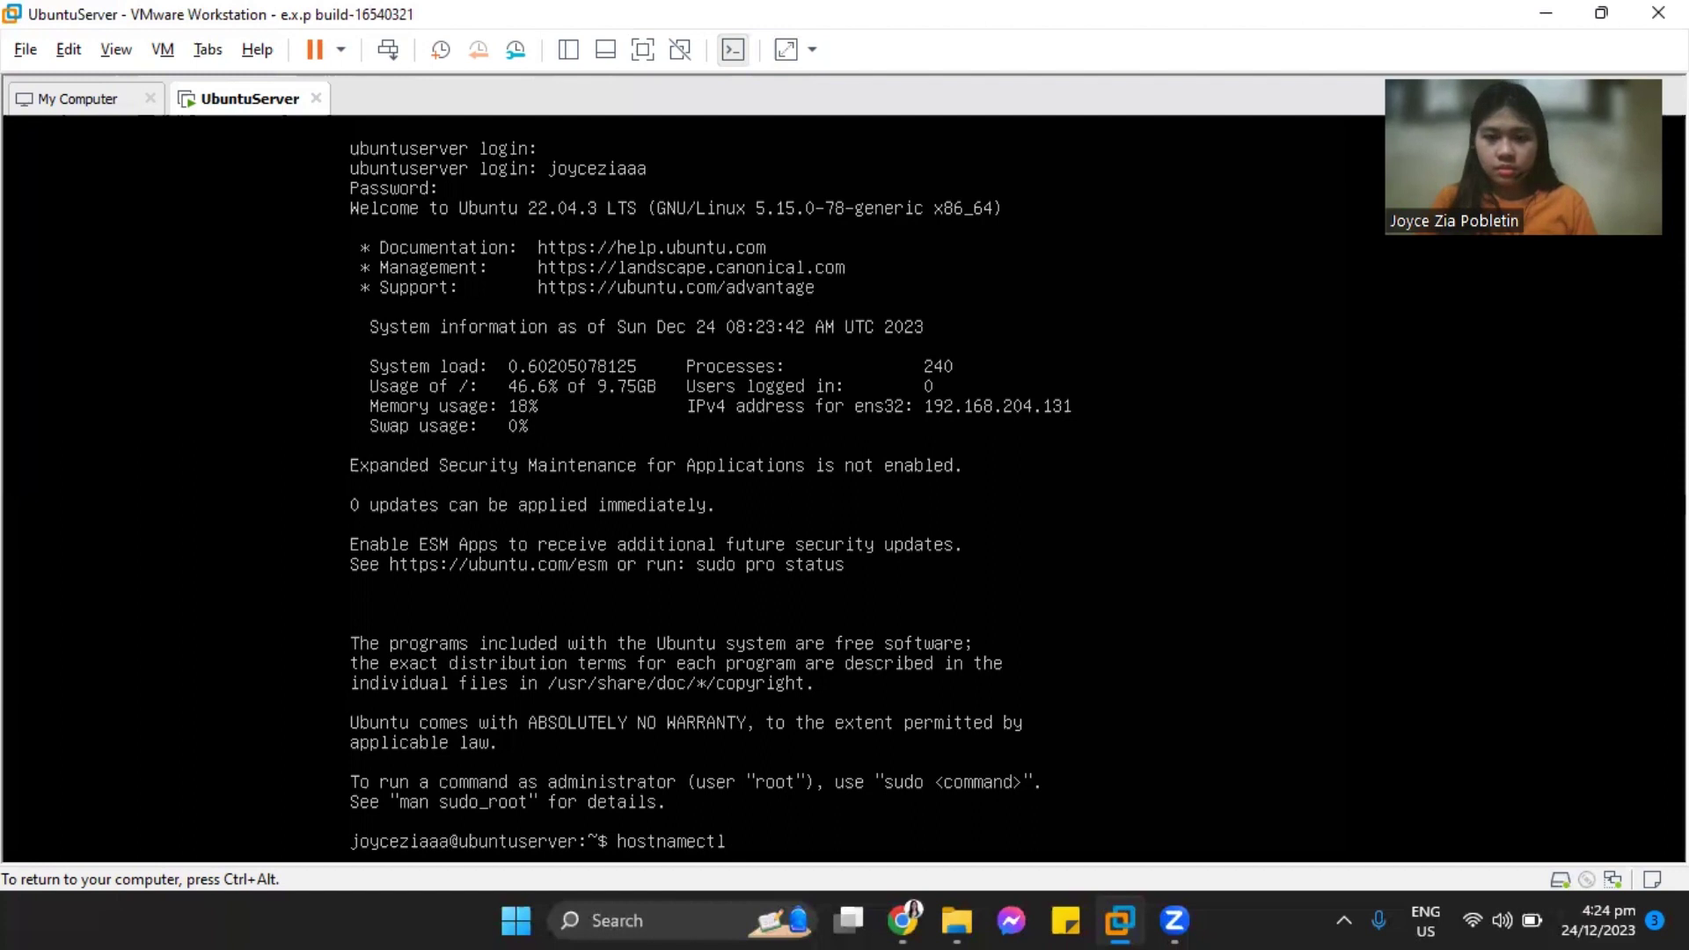
key("Return")
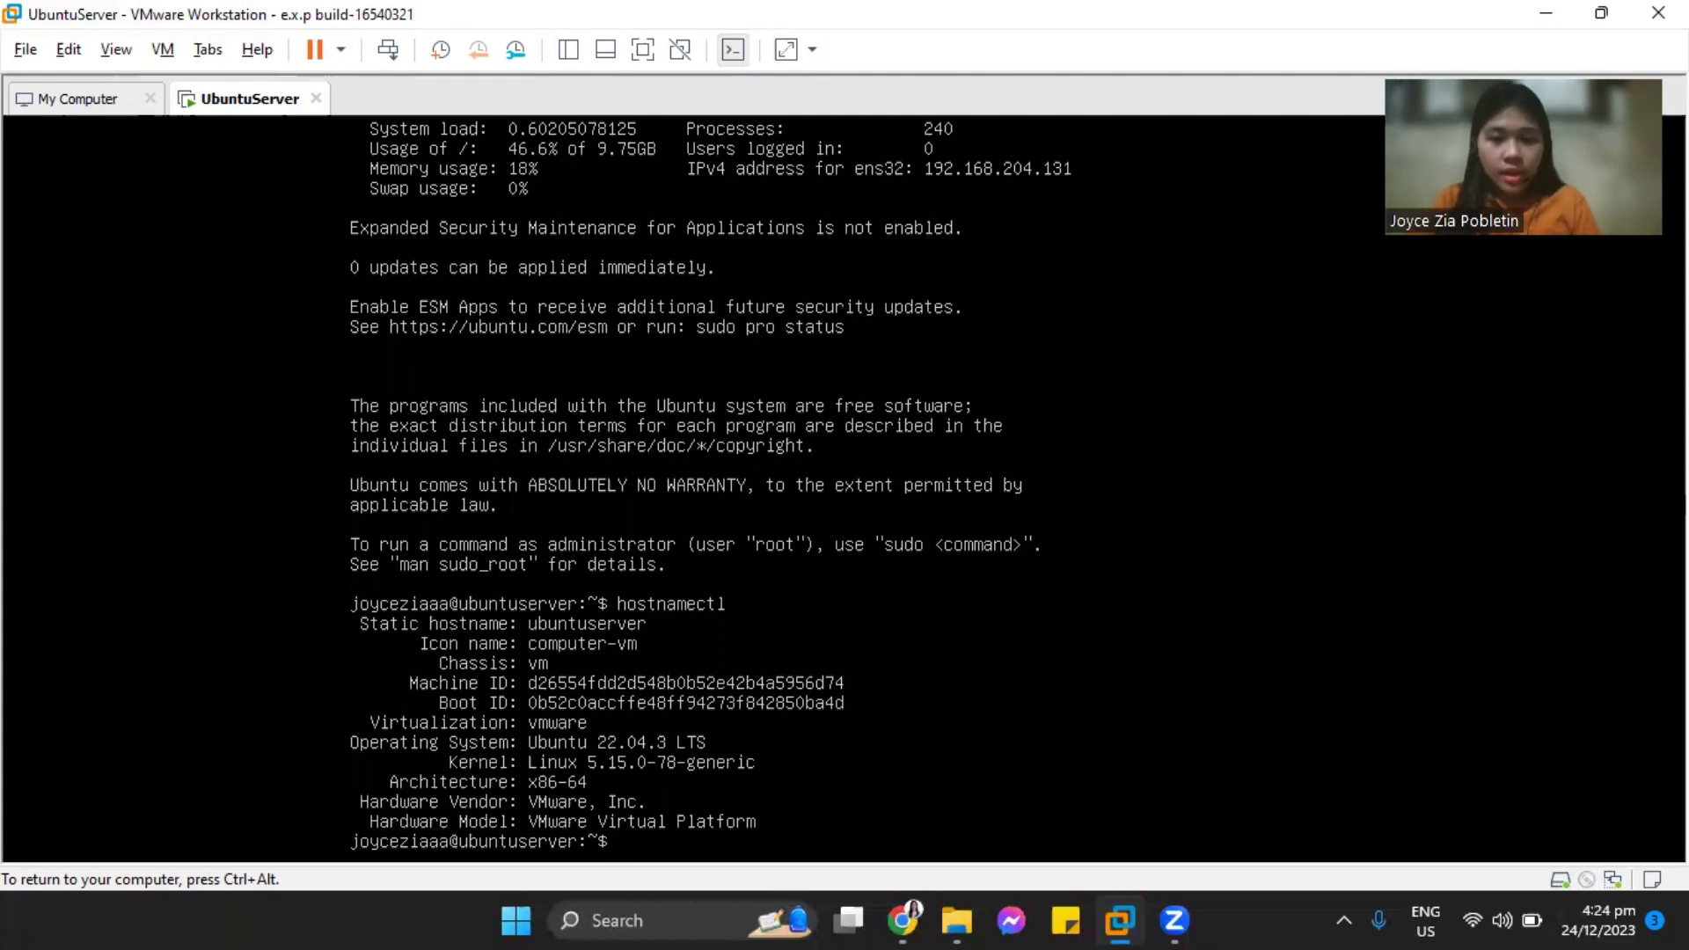
Run ping -c 3 google.com, fixing the extra c's, to get 0% packet loss
type("ping ")
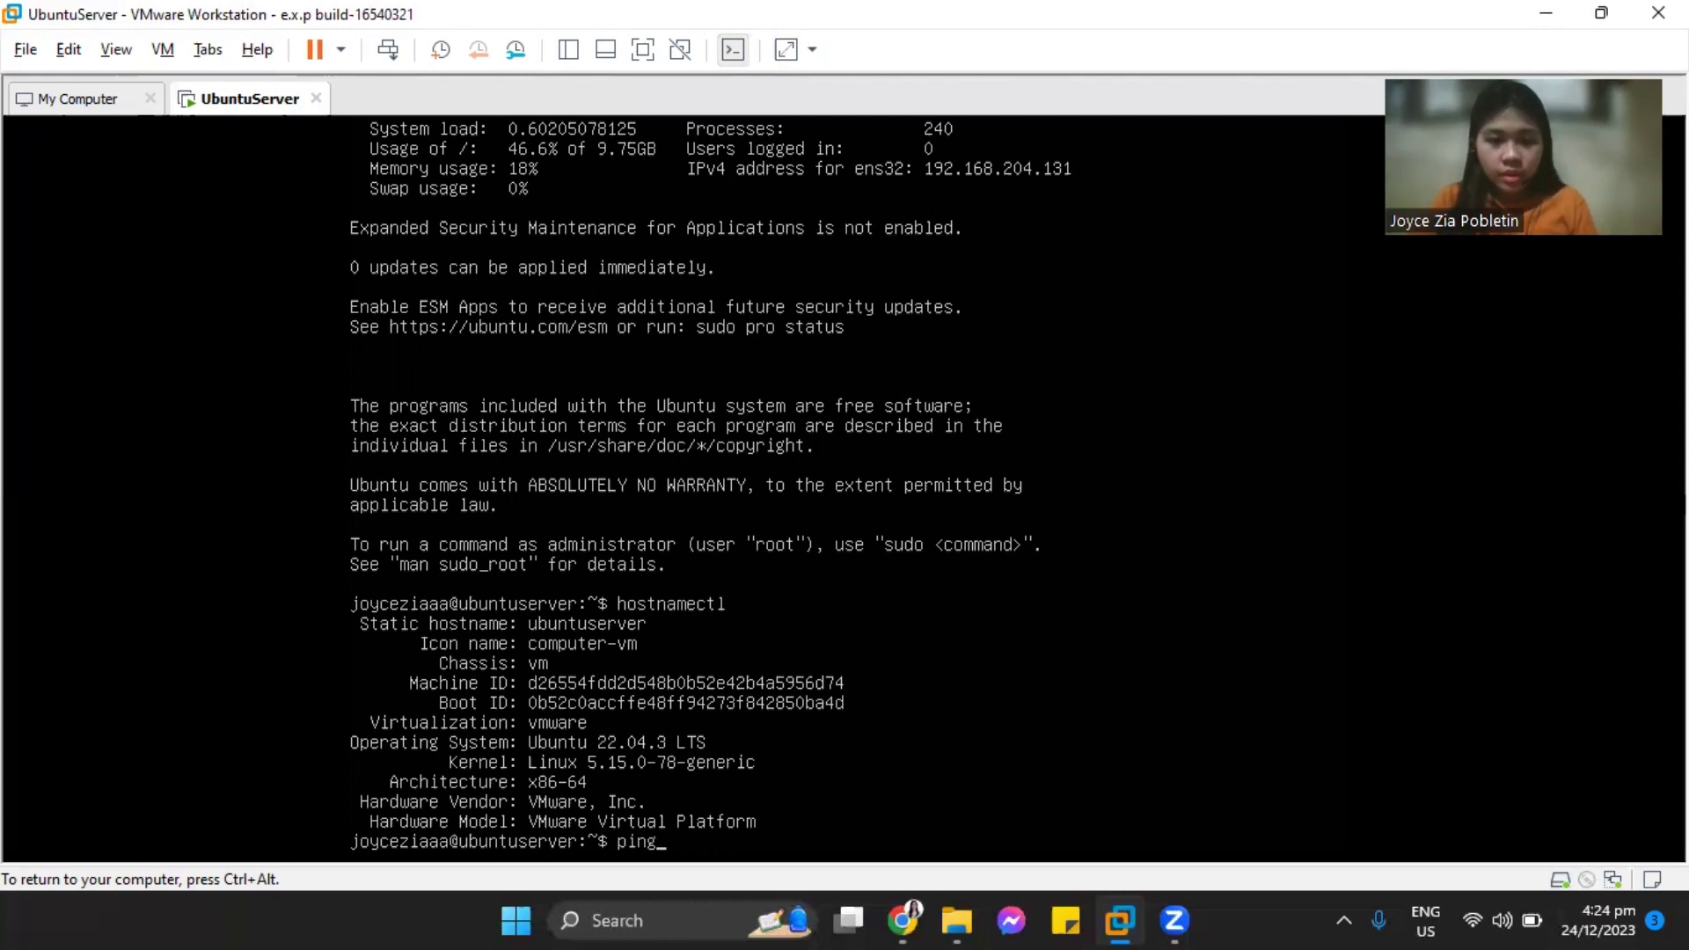
type("-")
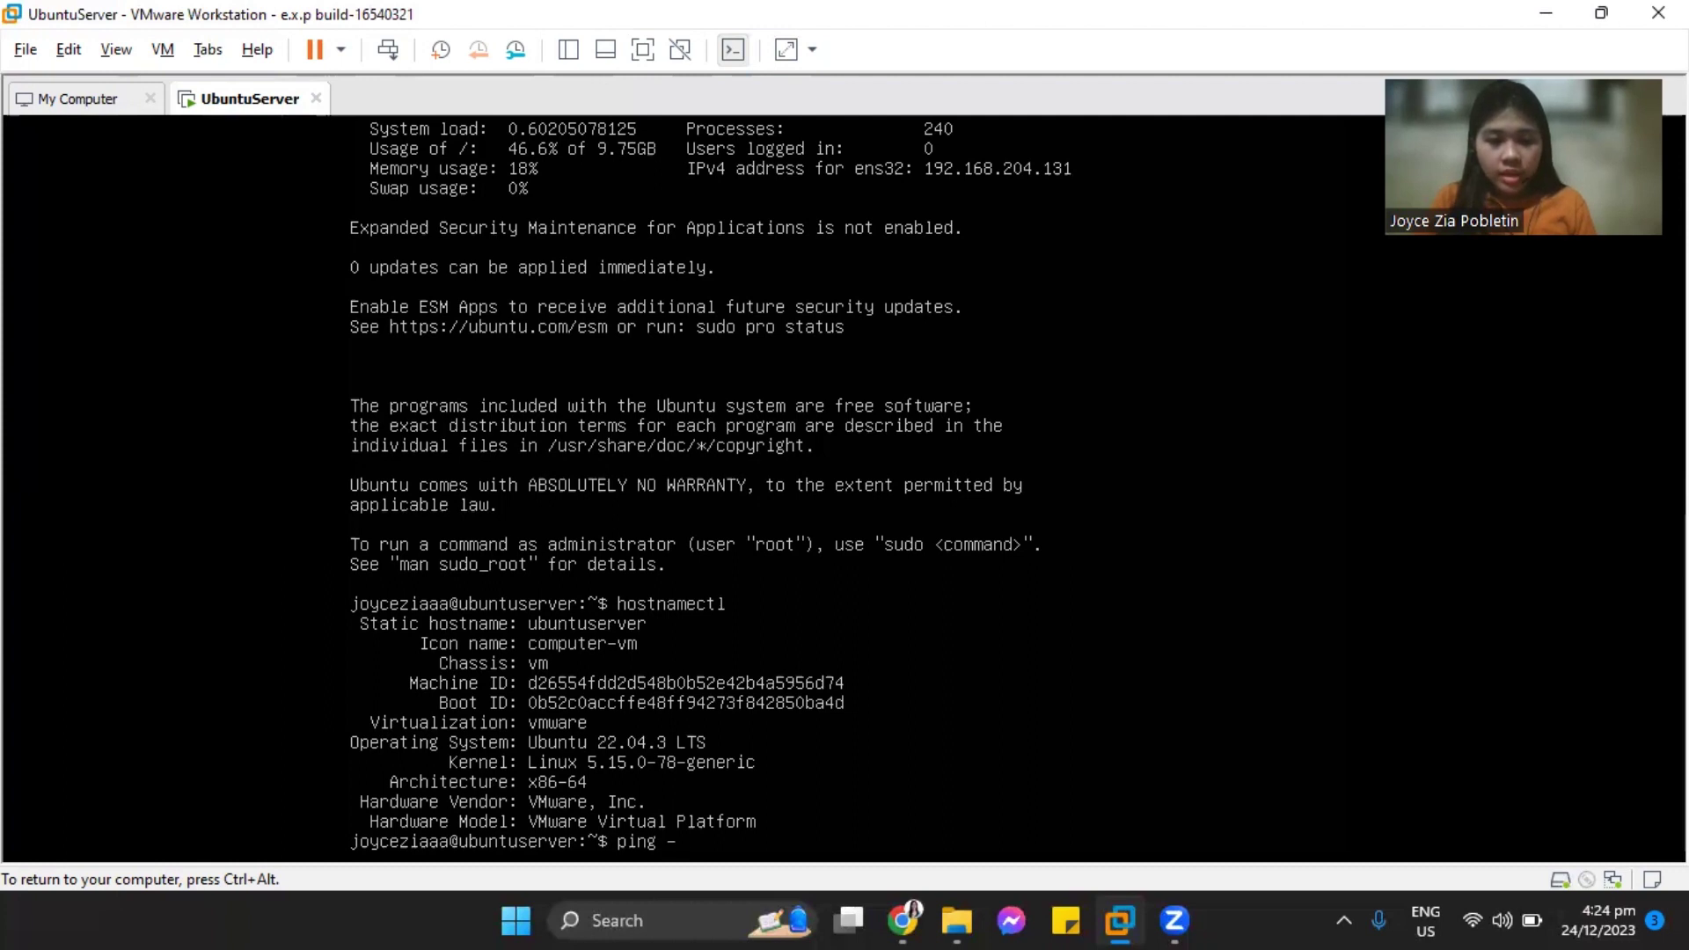
type("ccc 3")
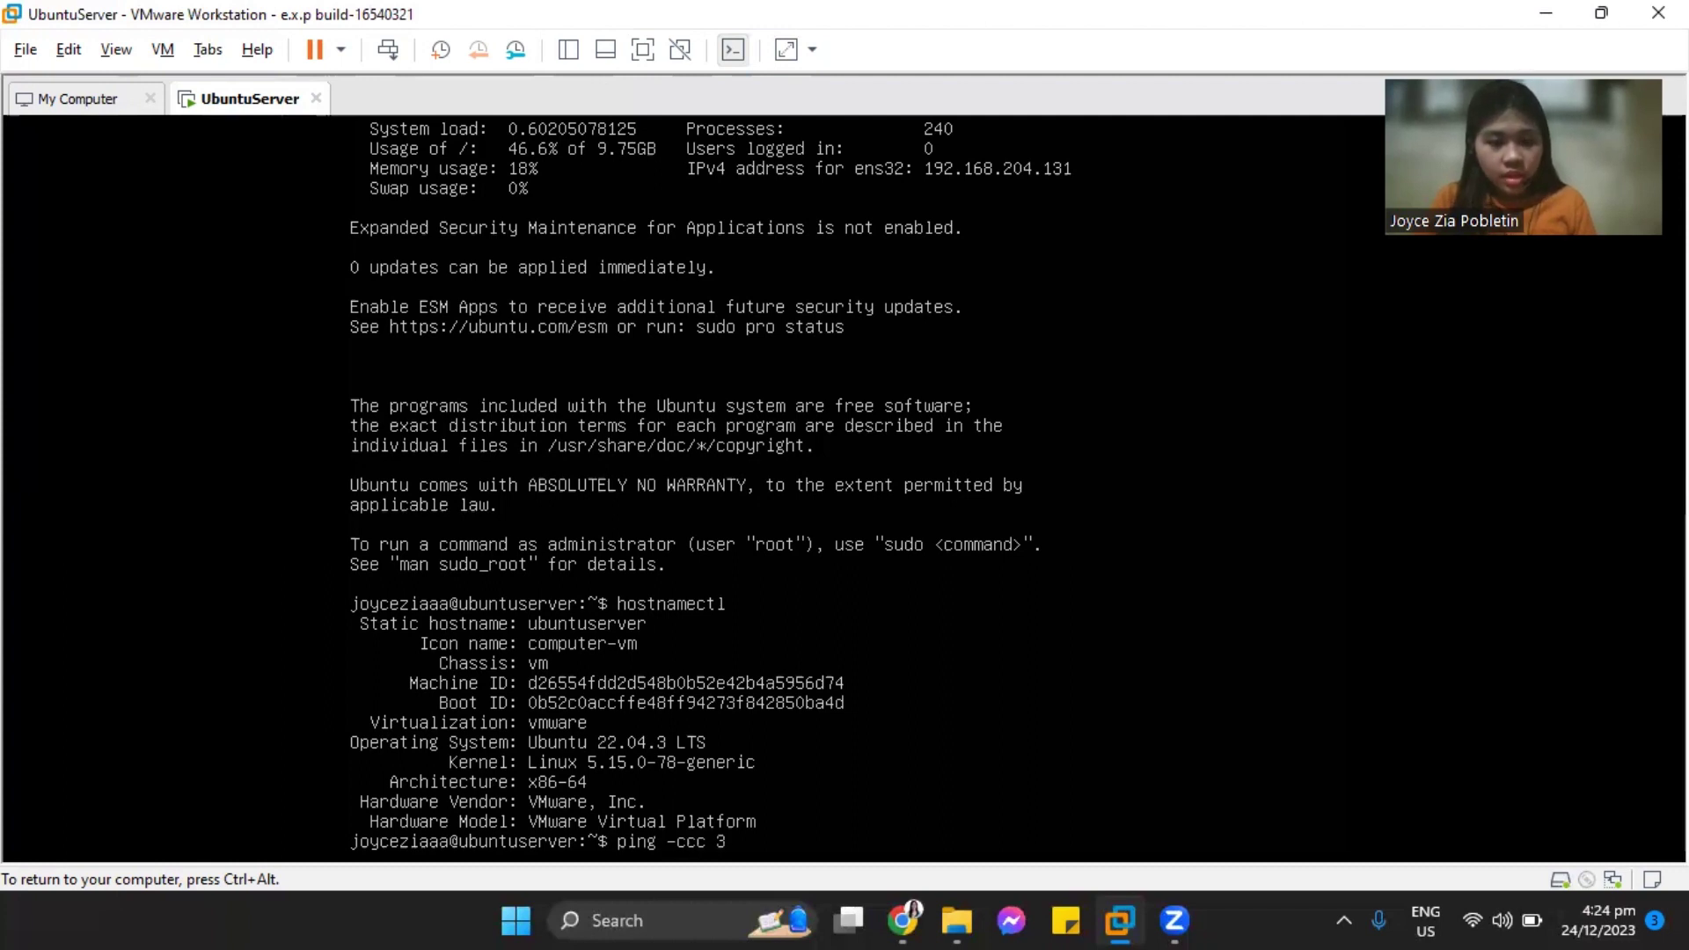
type(" goole.")
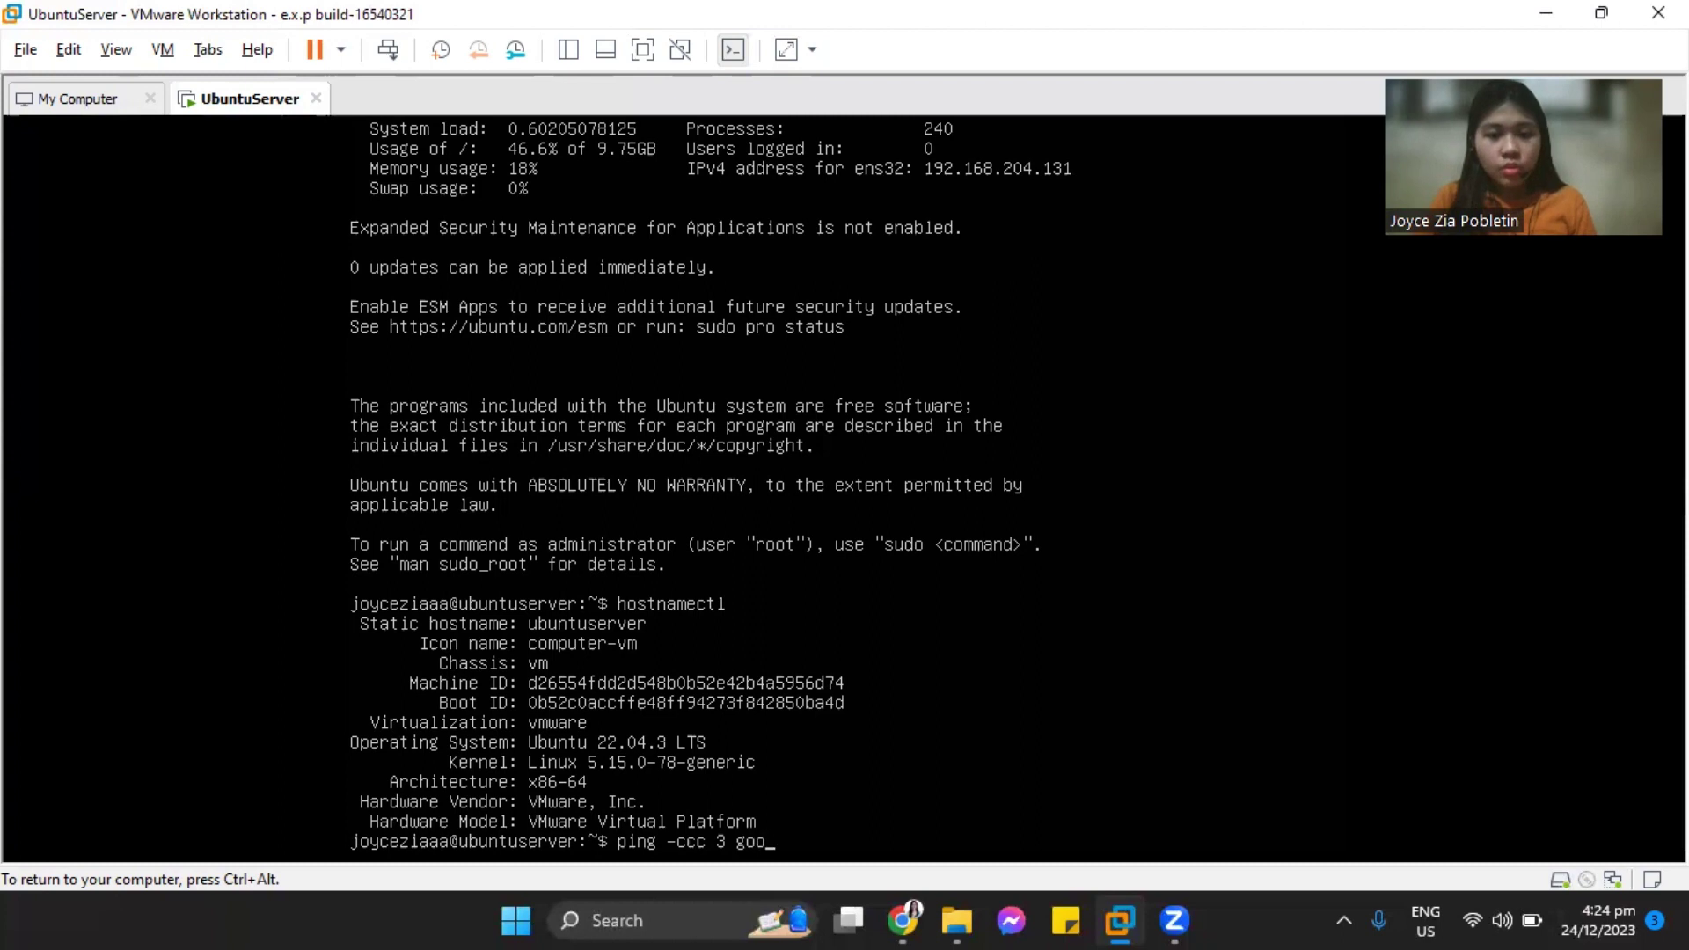
key("BackSpace")
key("BackSpace")
type("gel")
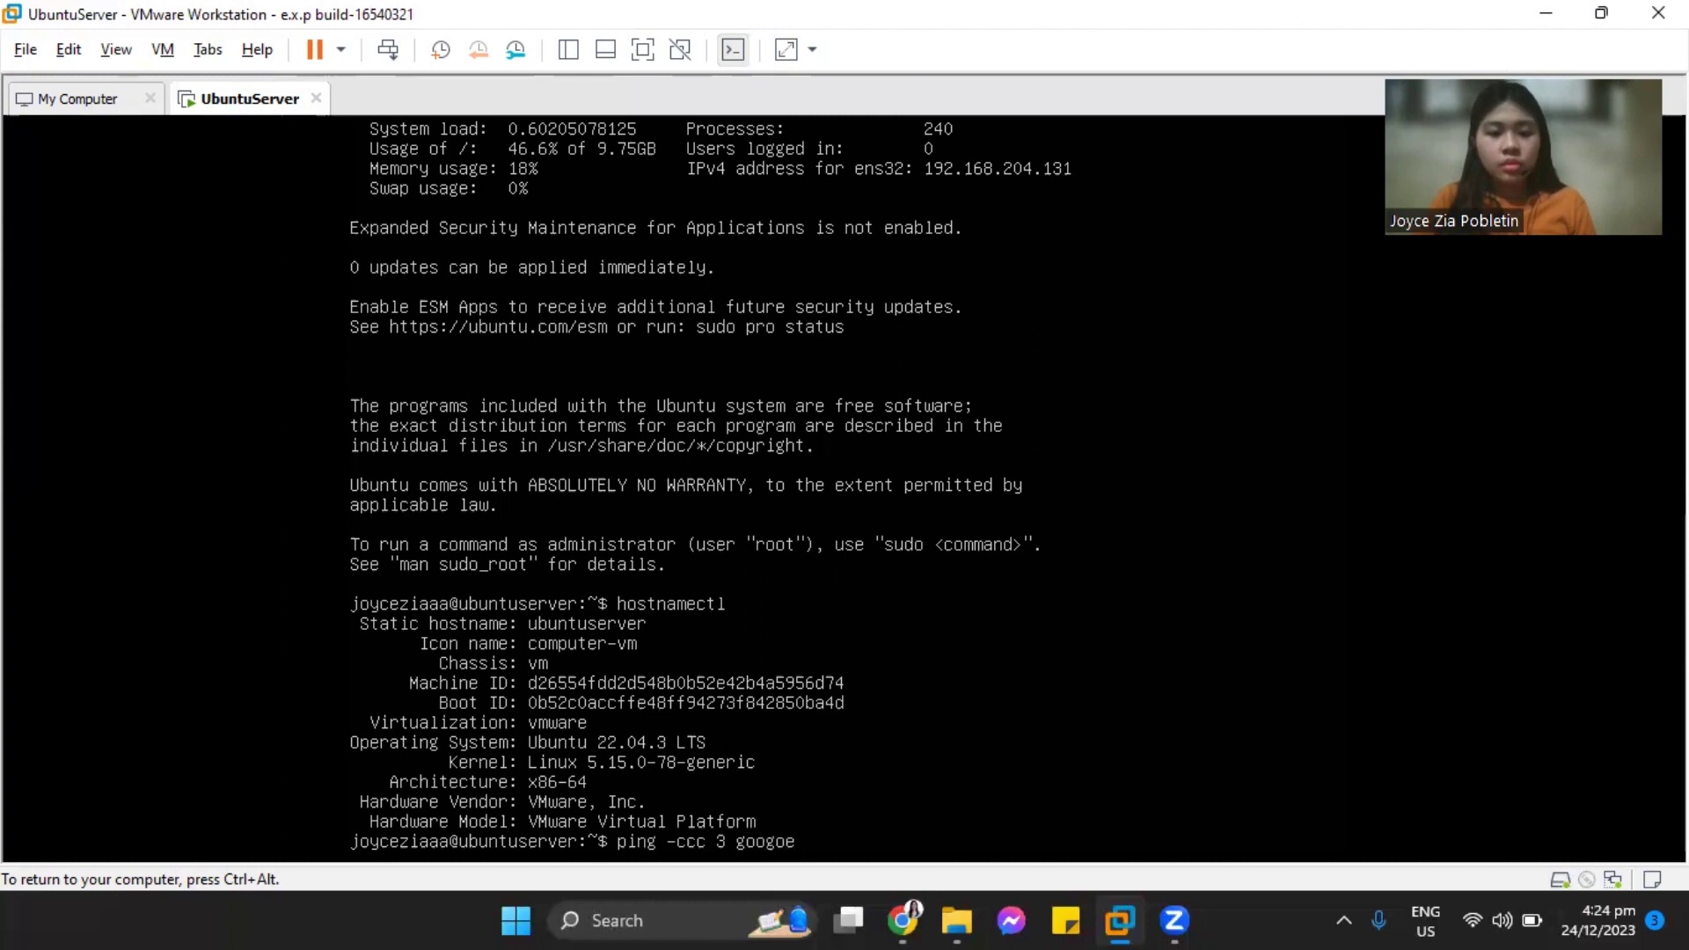
key("BackSpace")
key("BackSpace")
type("le.com")
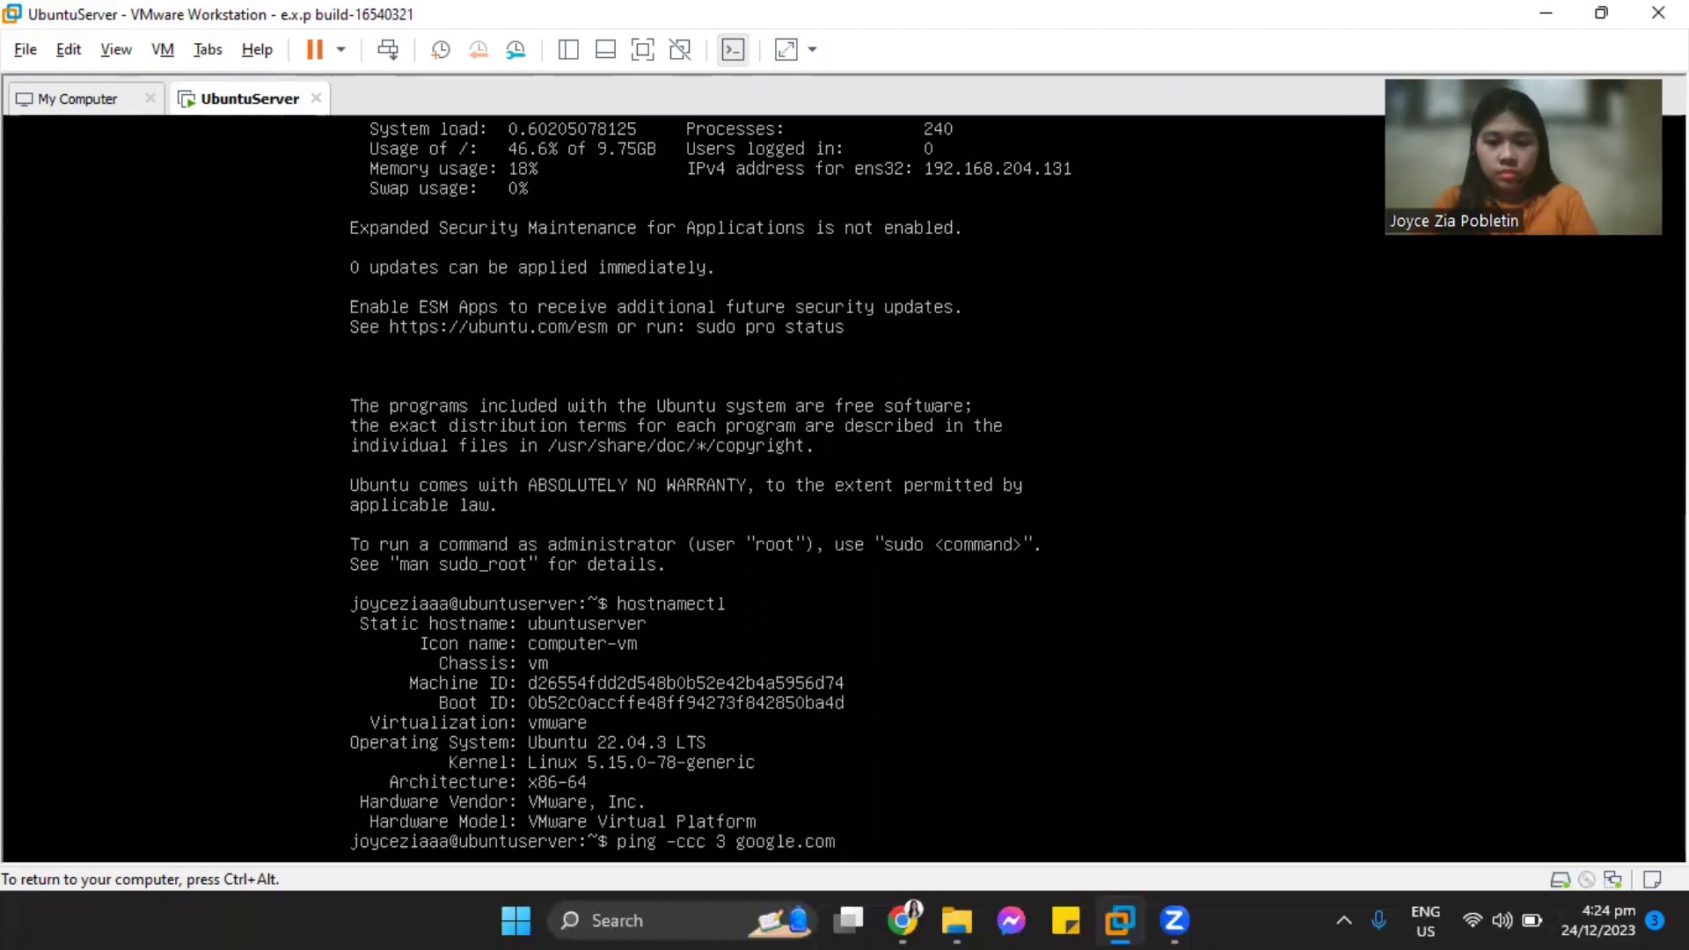
key("Return")
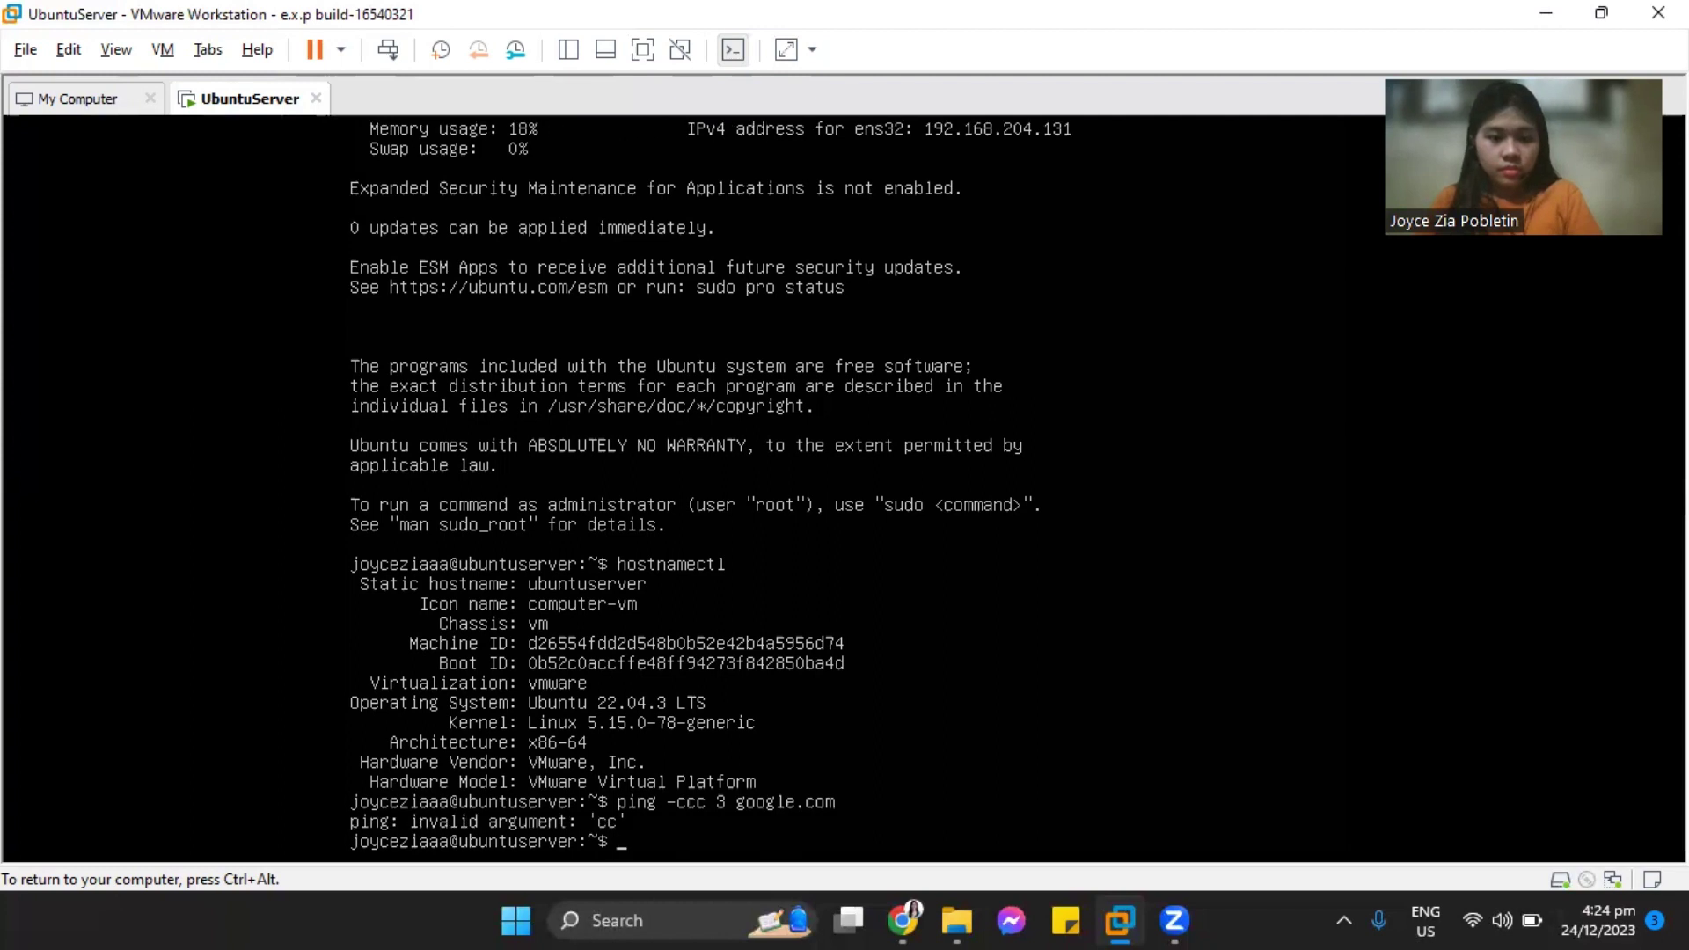
key("Up")
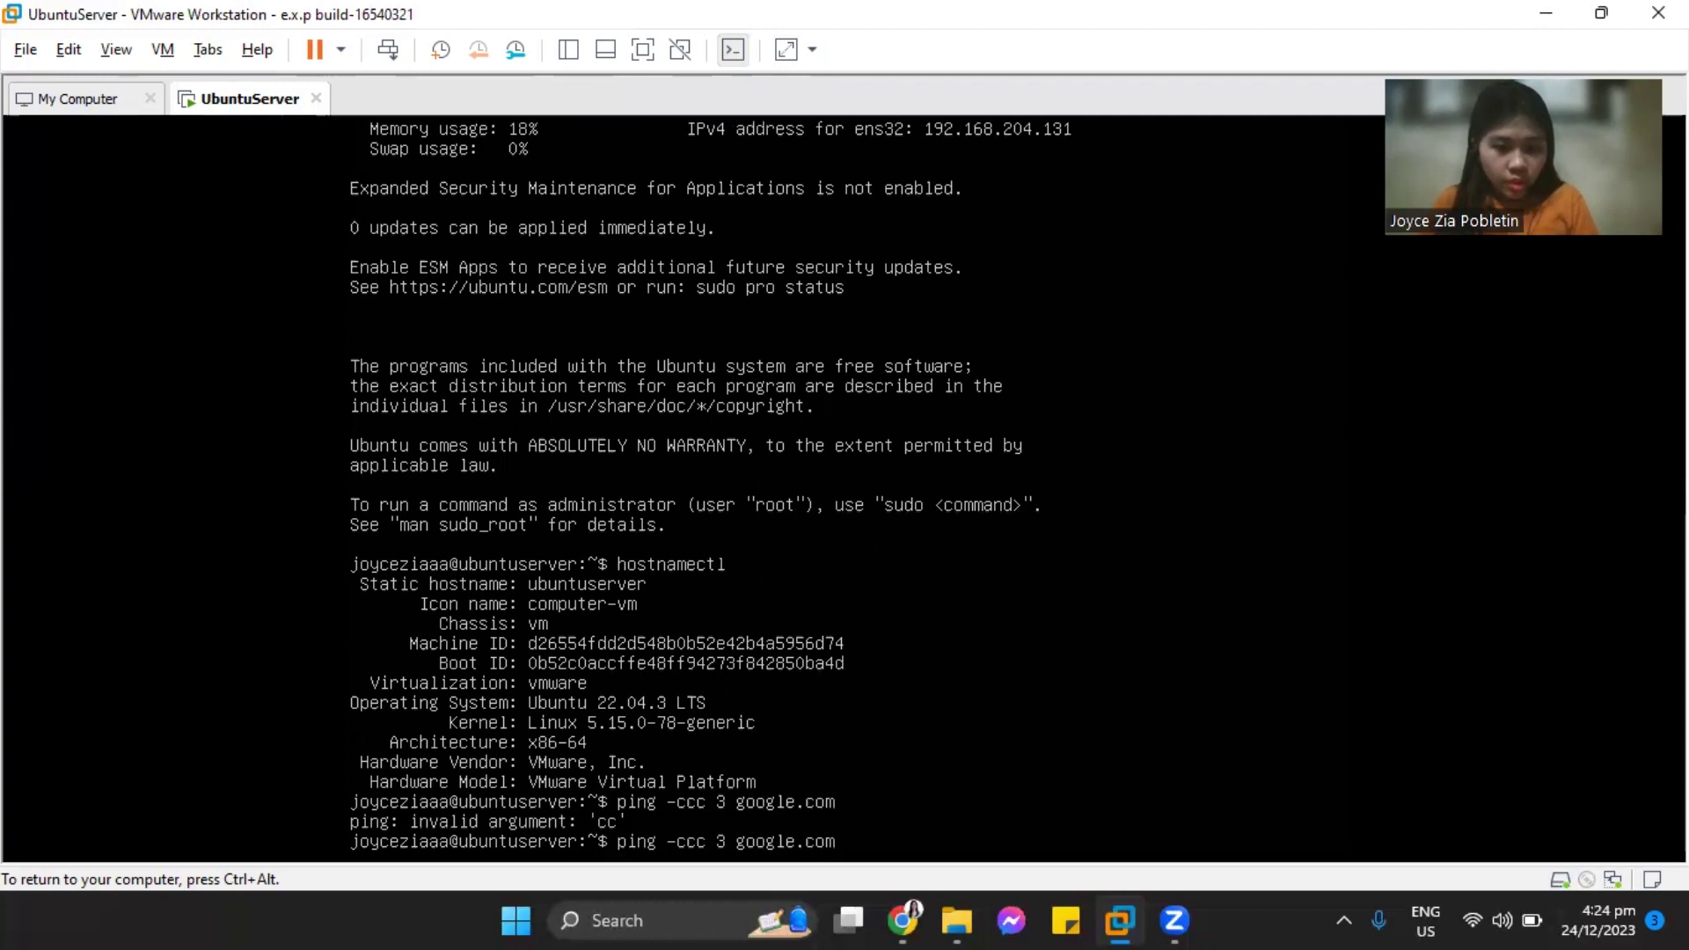
key("BackSpace")
key("BackSpace")
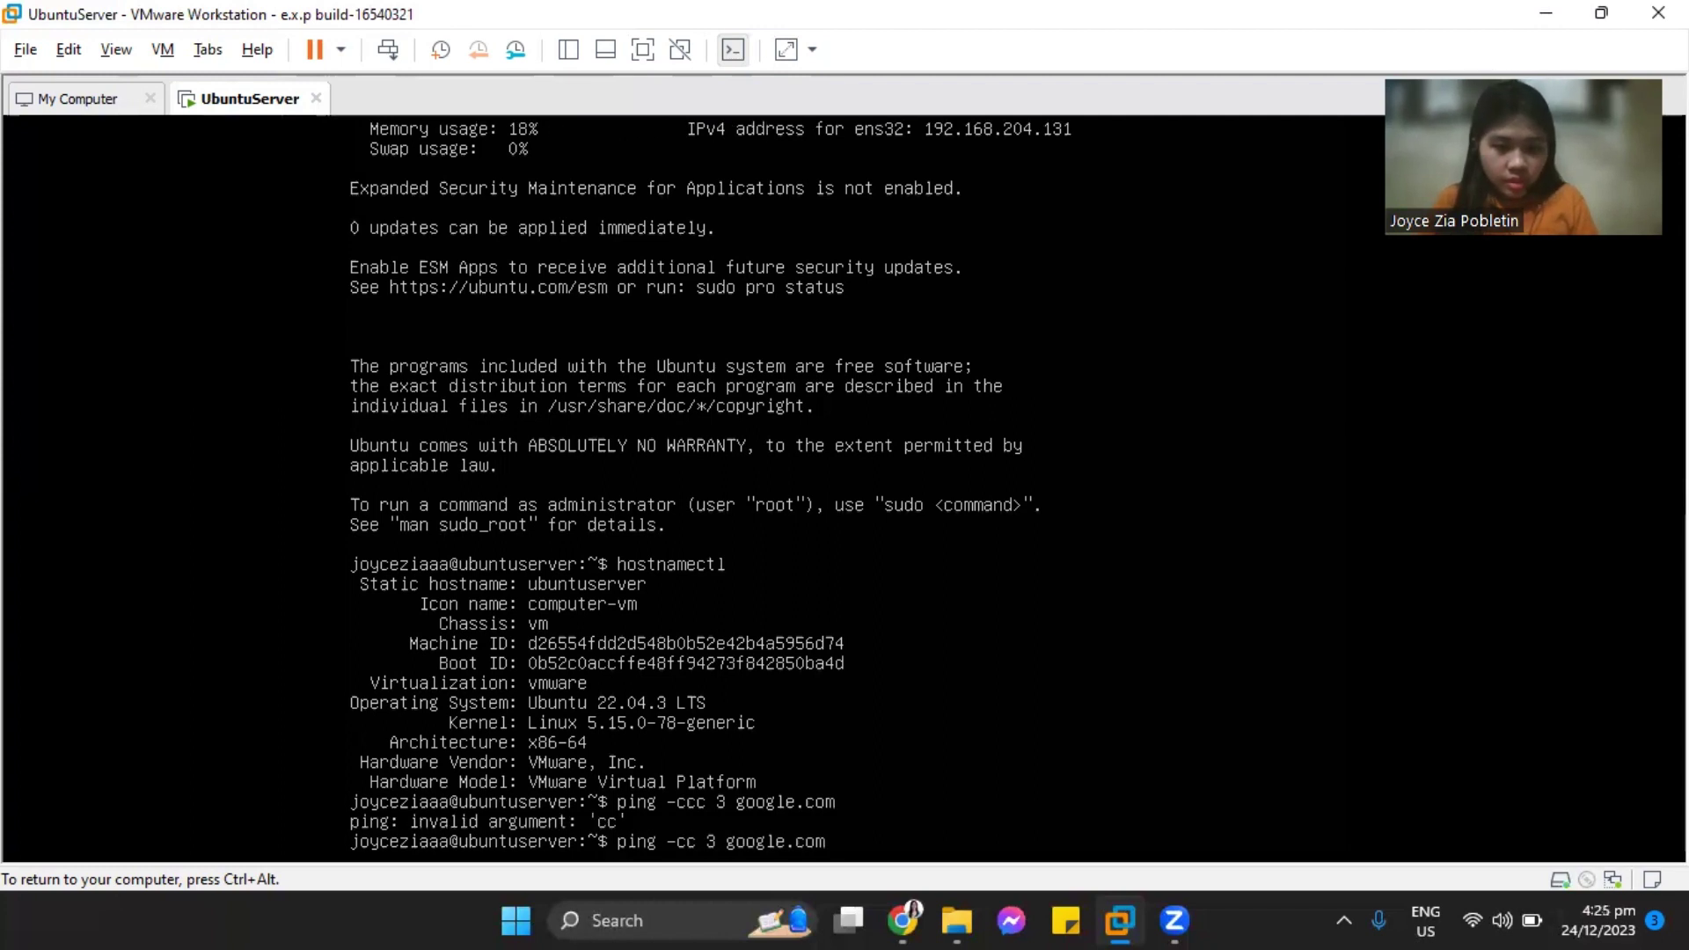
key("Return")
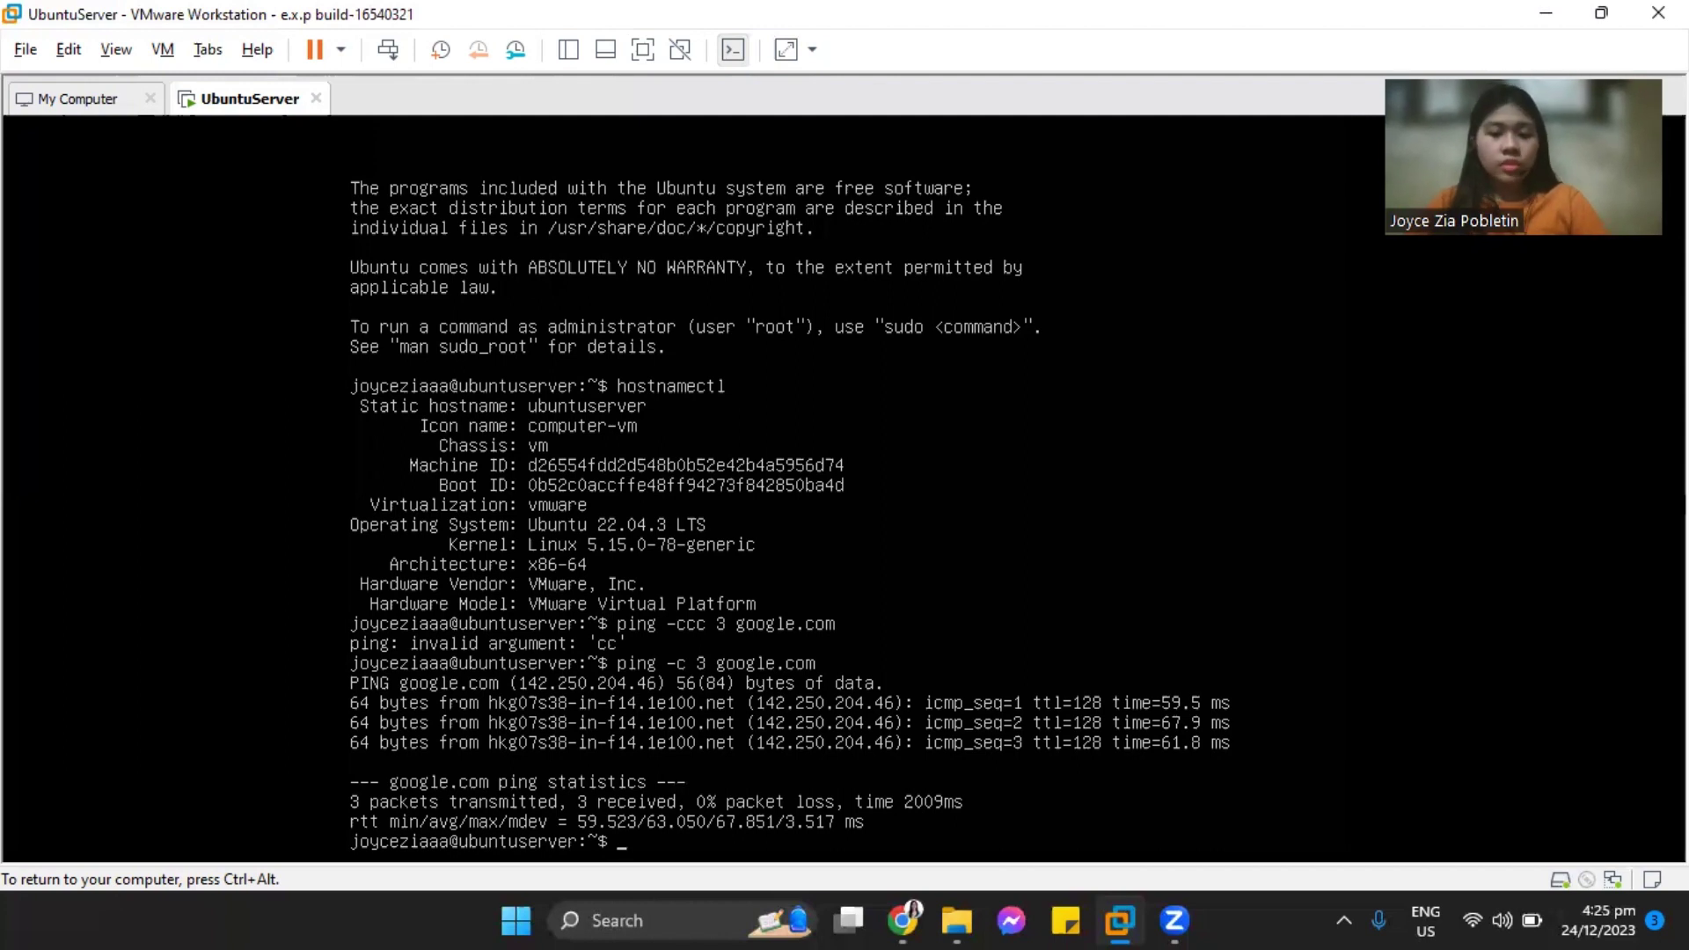
Run 'sudo apt update' in the VM console and enter the sudo password to refresh package lists
type("sudo ")
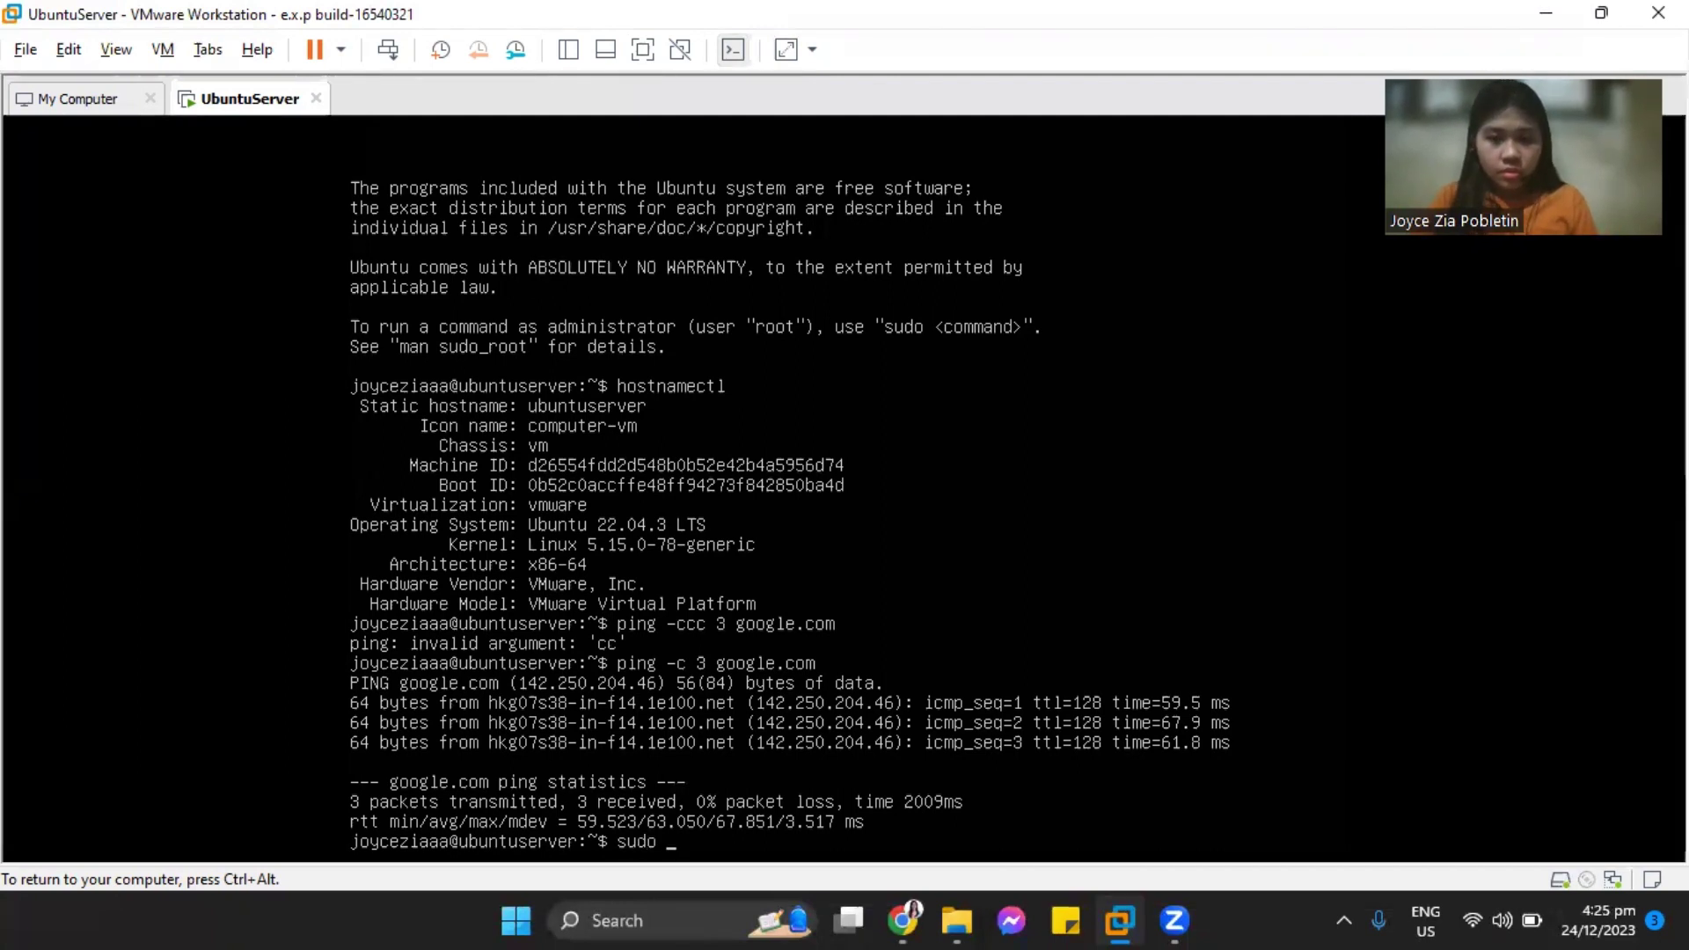
type("apt")
key("ctrl+alt")
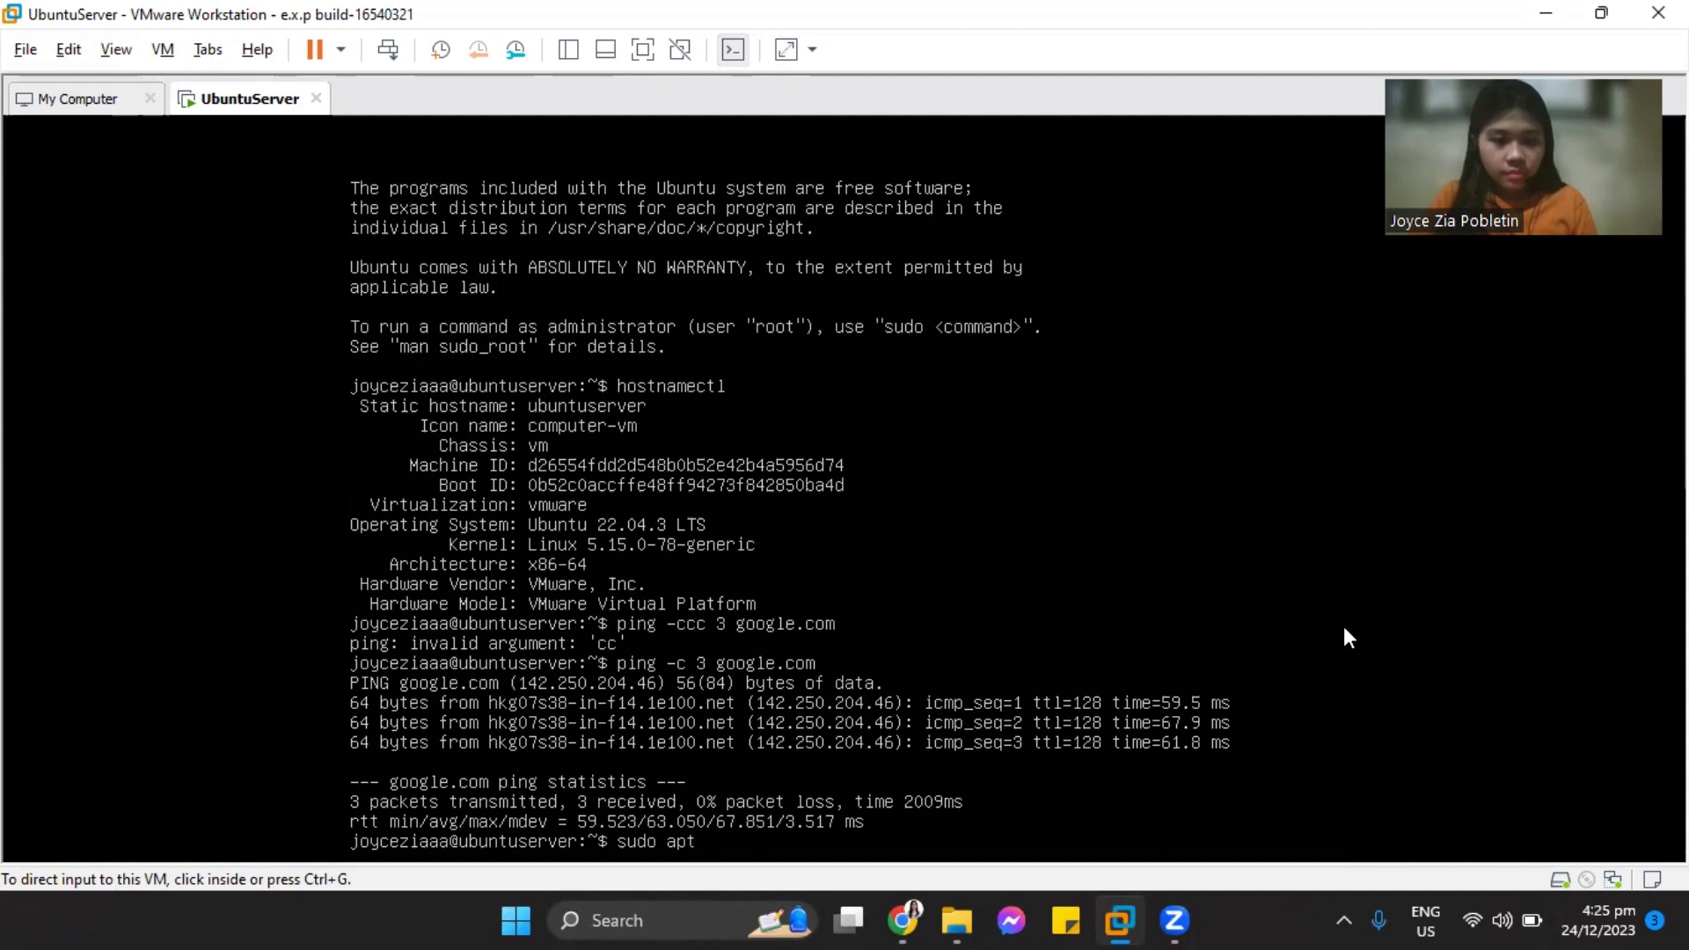
left_click(805, 860)
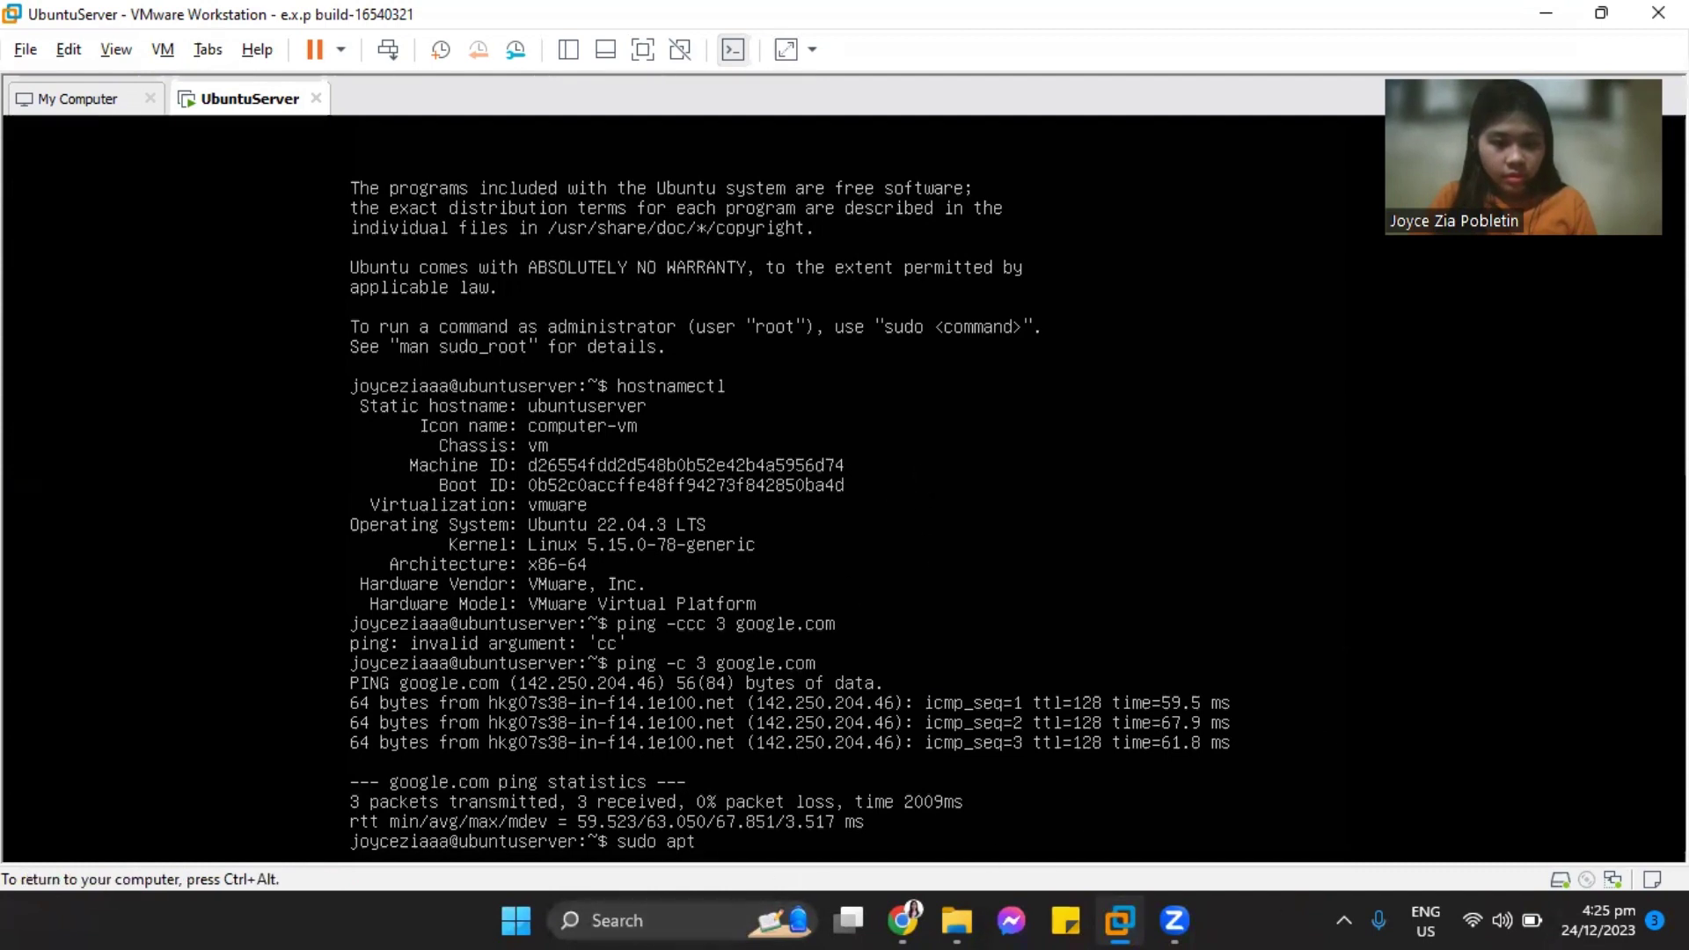
key("BackSpace")
type("t update")
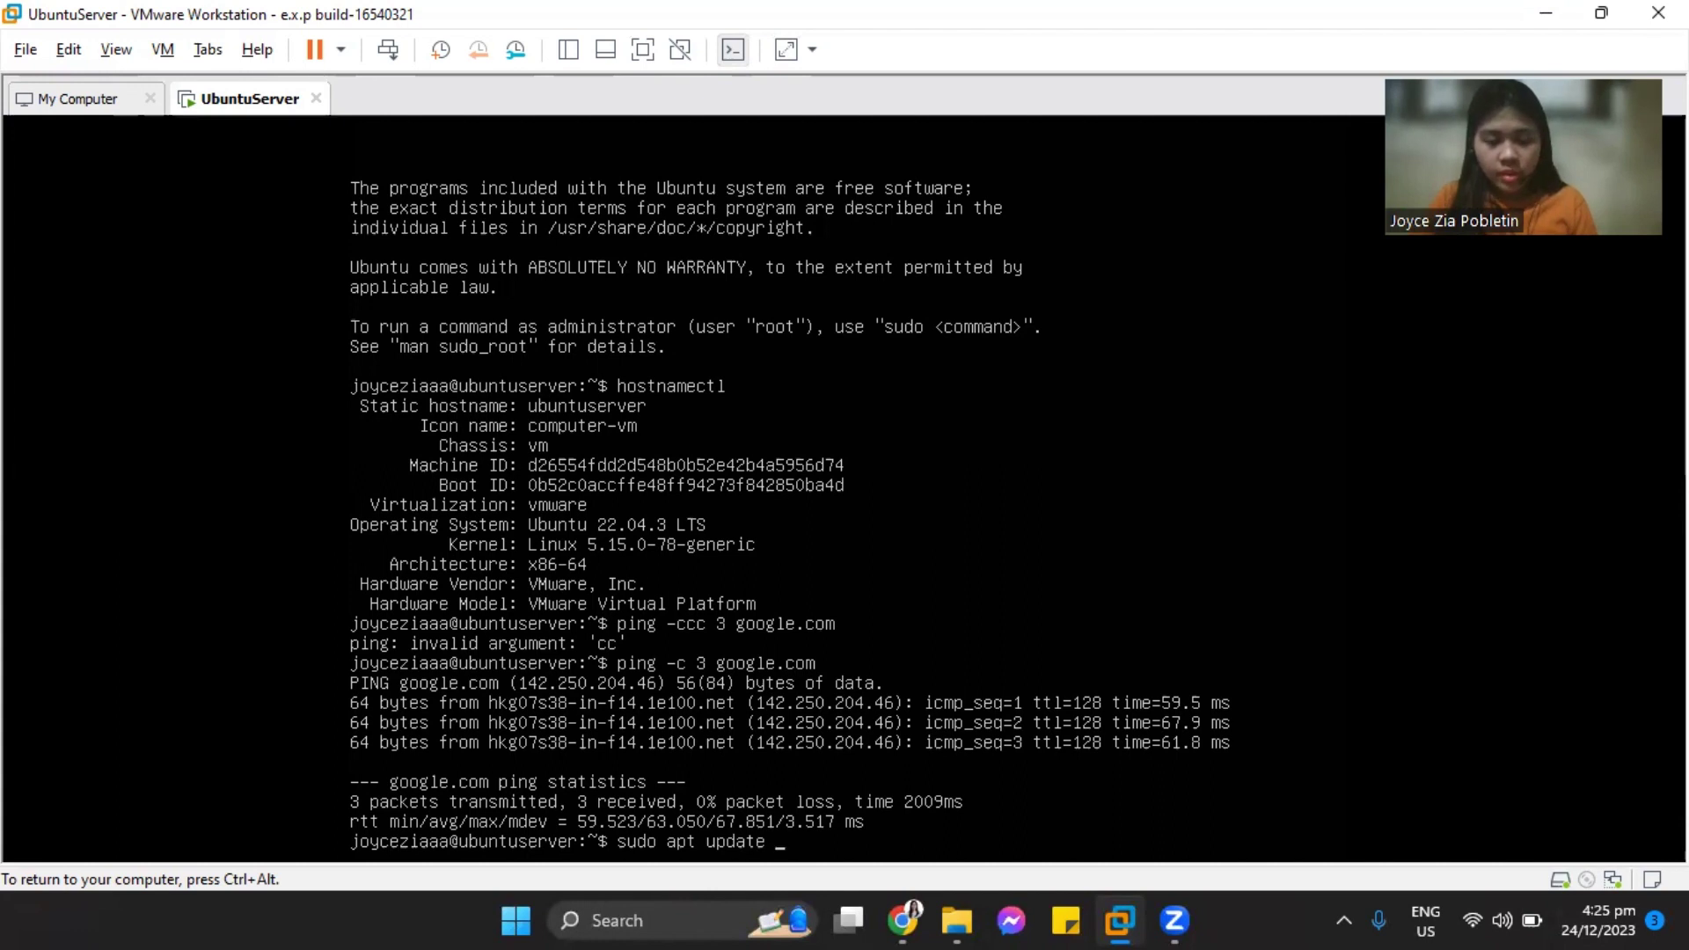
key("Return")
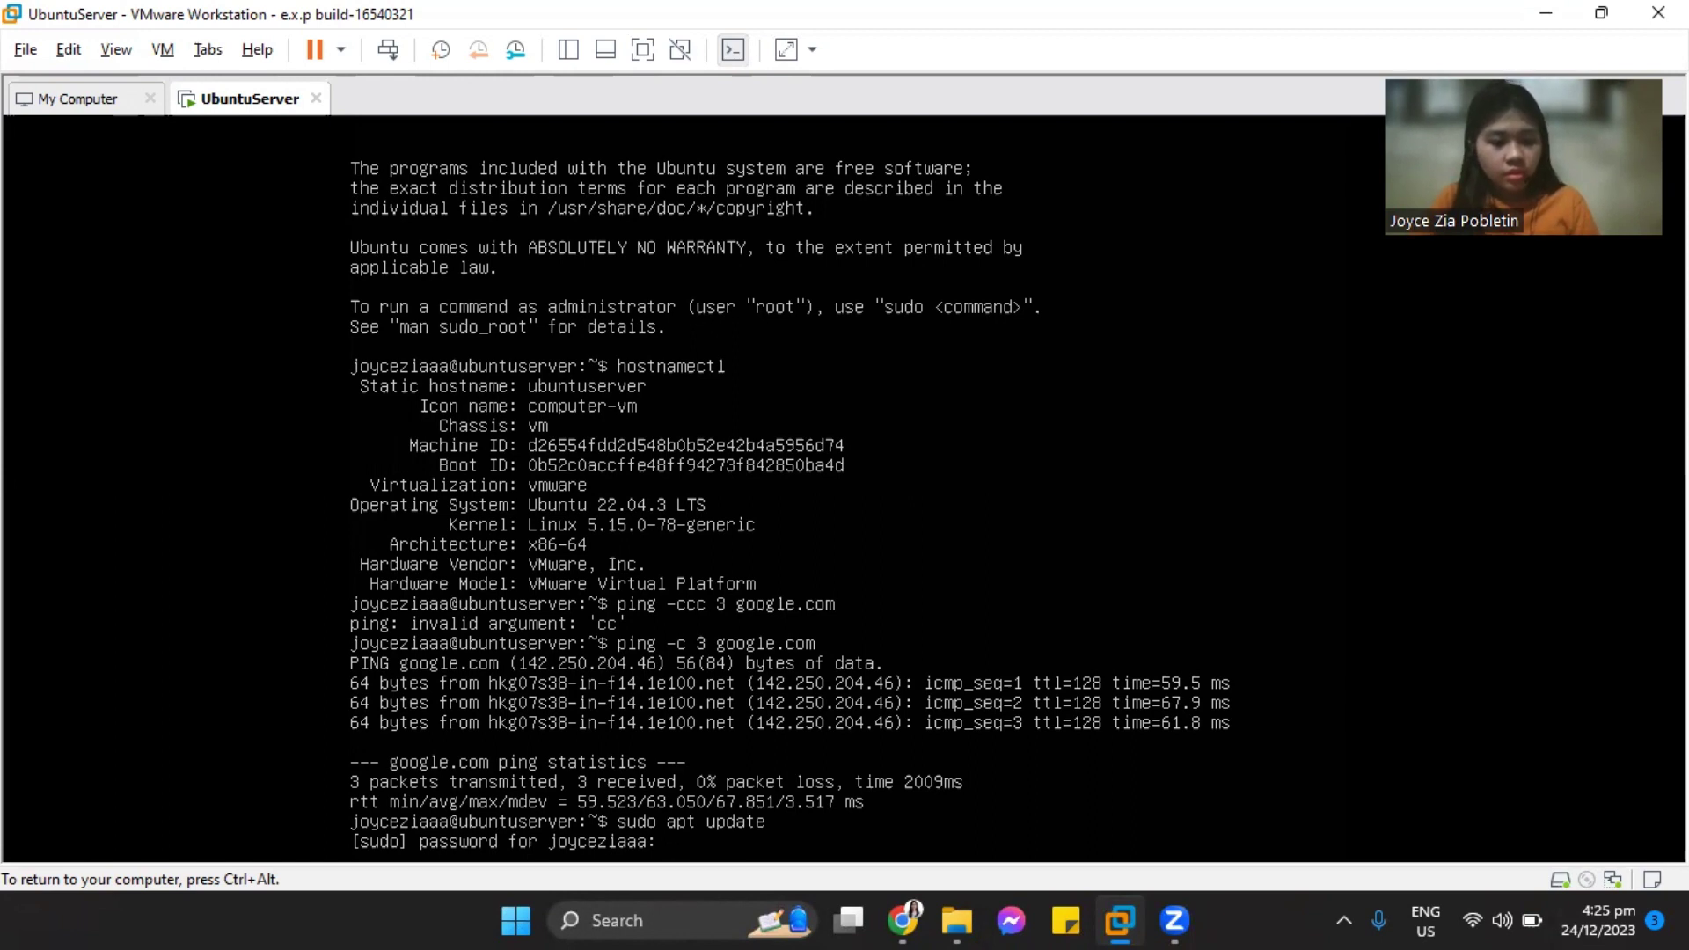
key("Return")
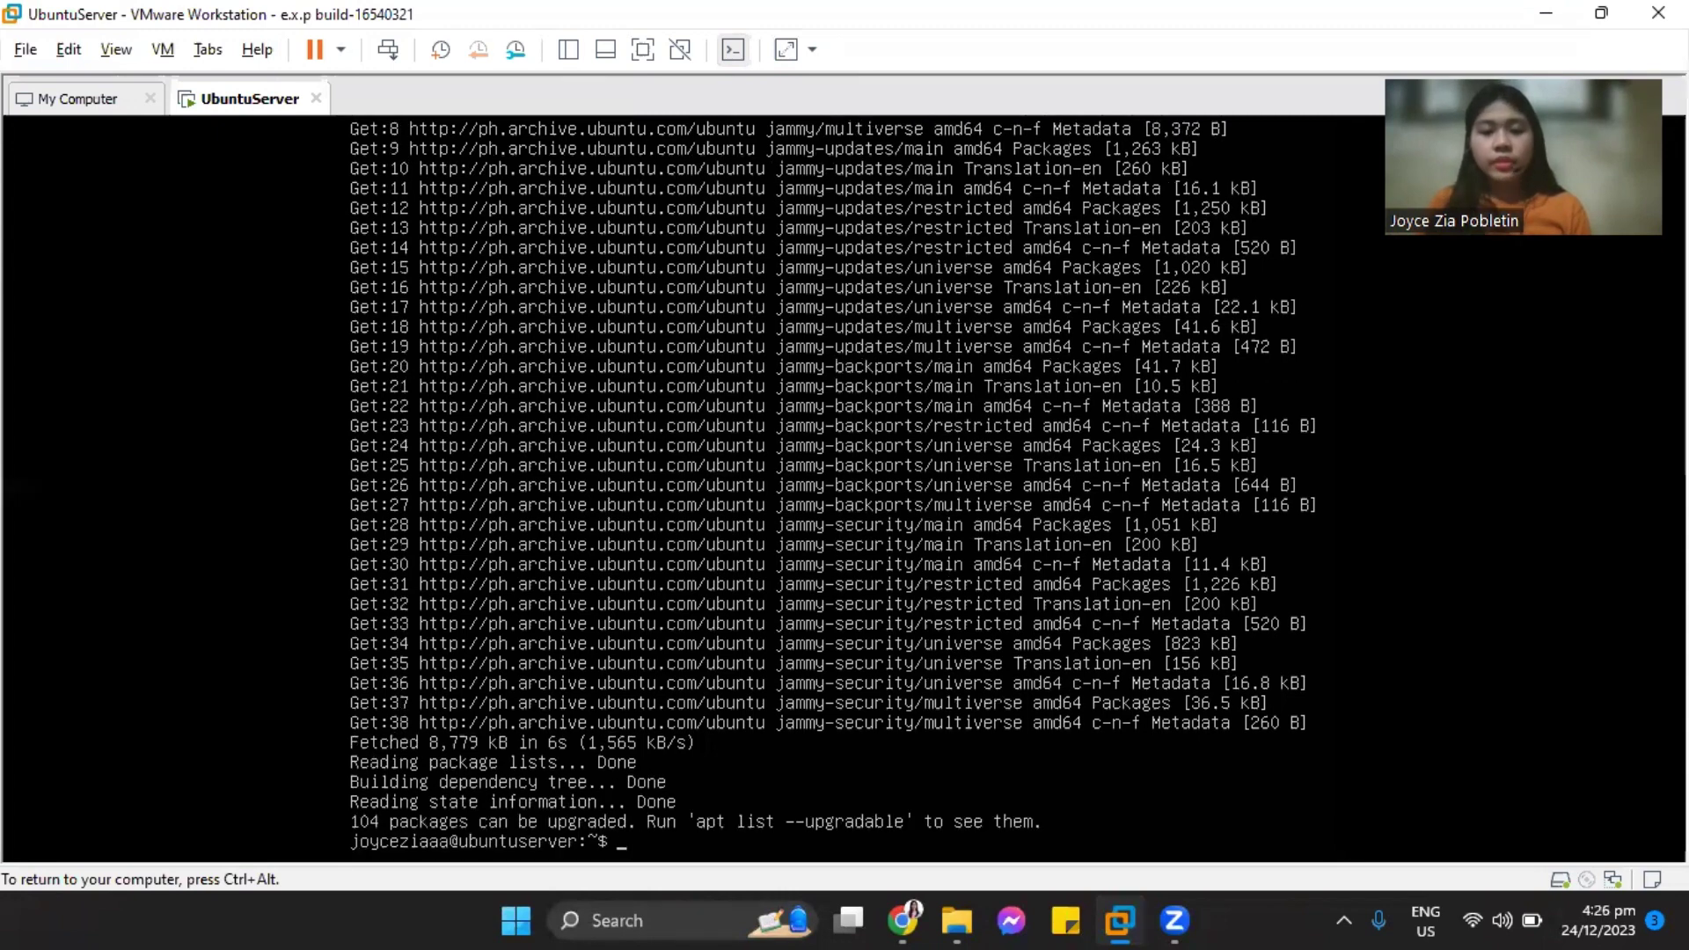
Install the net-tools package with 'sudo apt install net-tools'
key("Return")
type("sud")
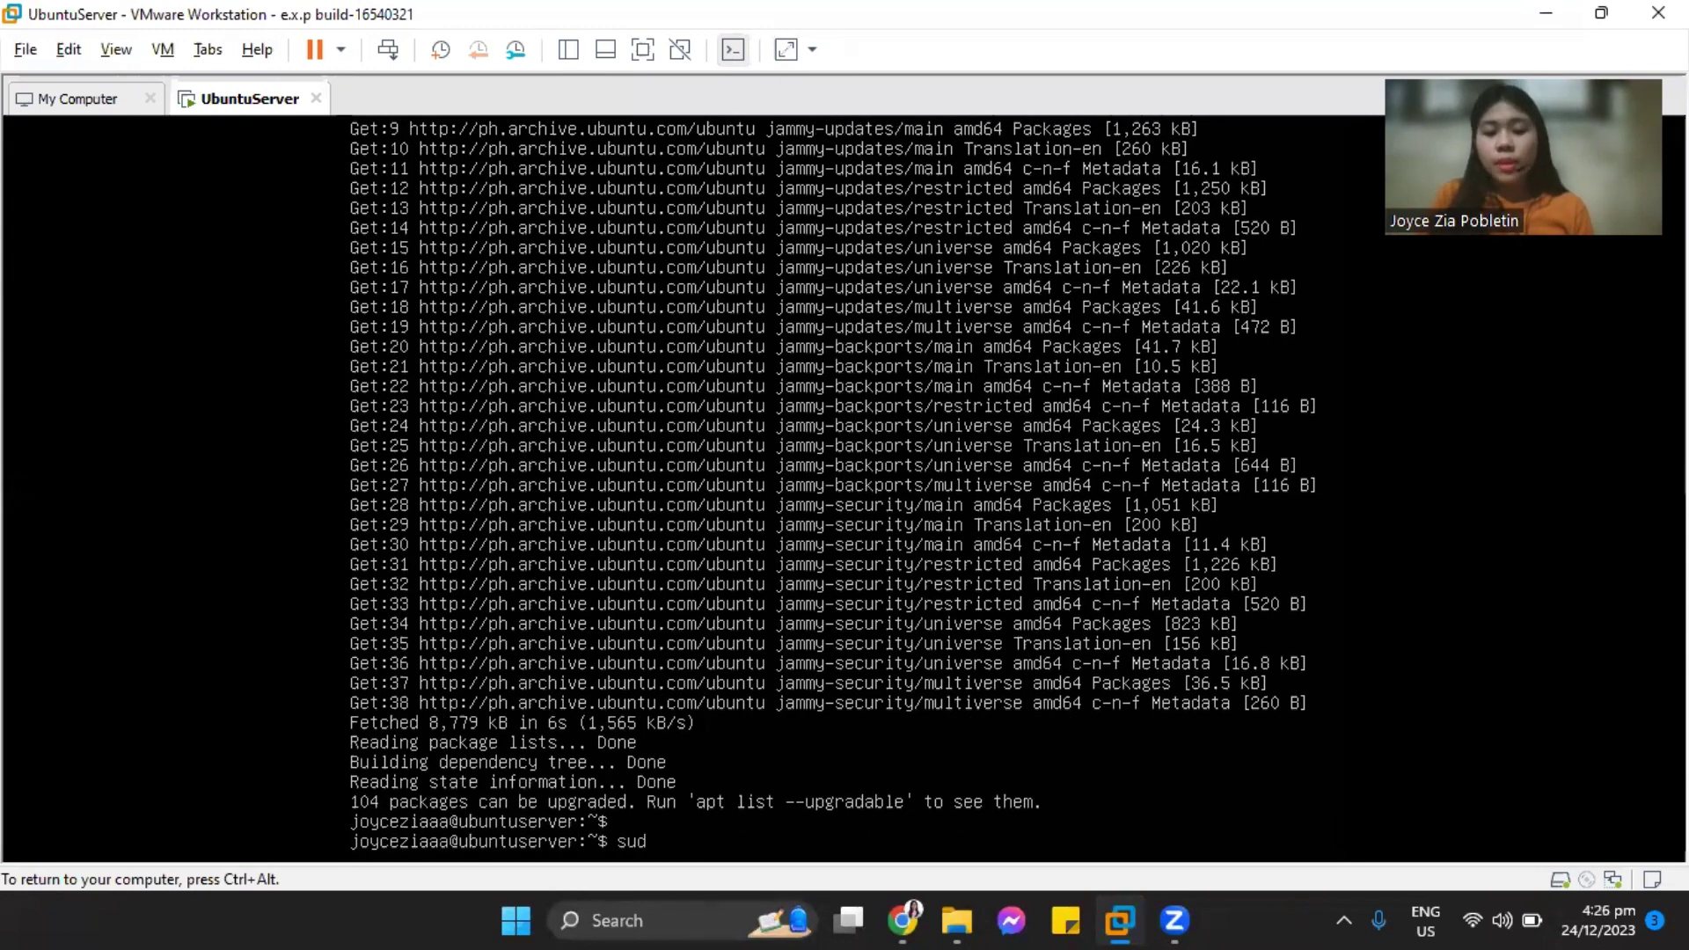
type("o apt")
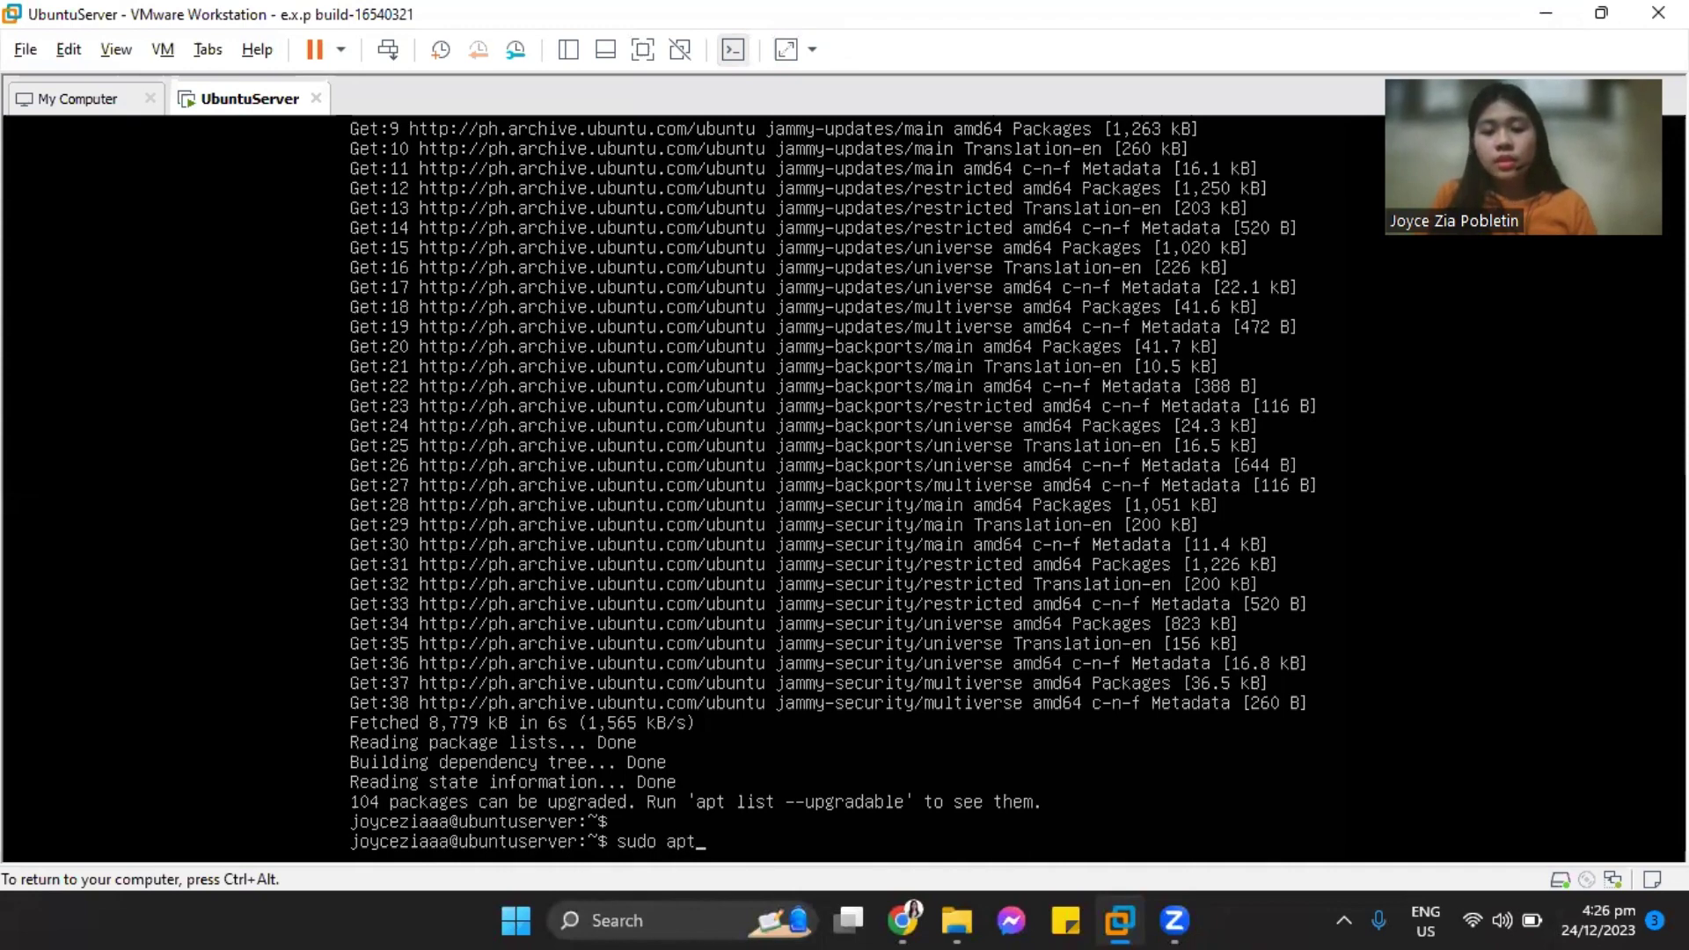
type(" install -")
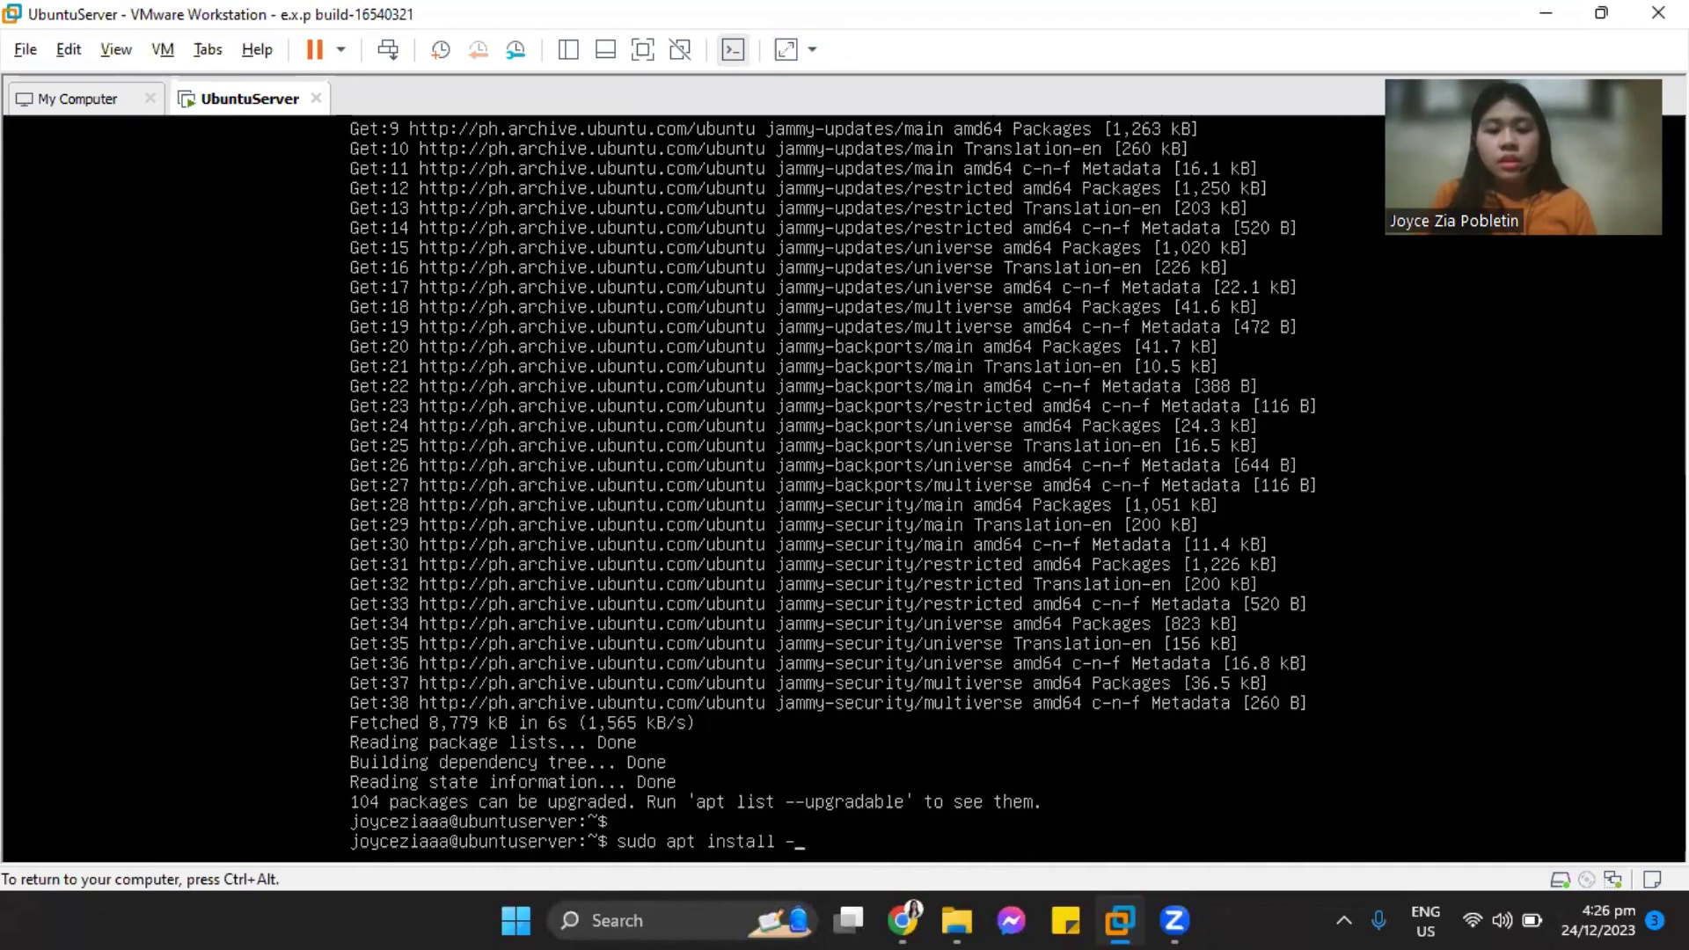
key("BackSpace")
type("net")
type("ols")
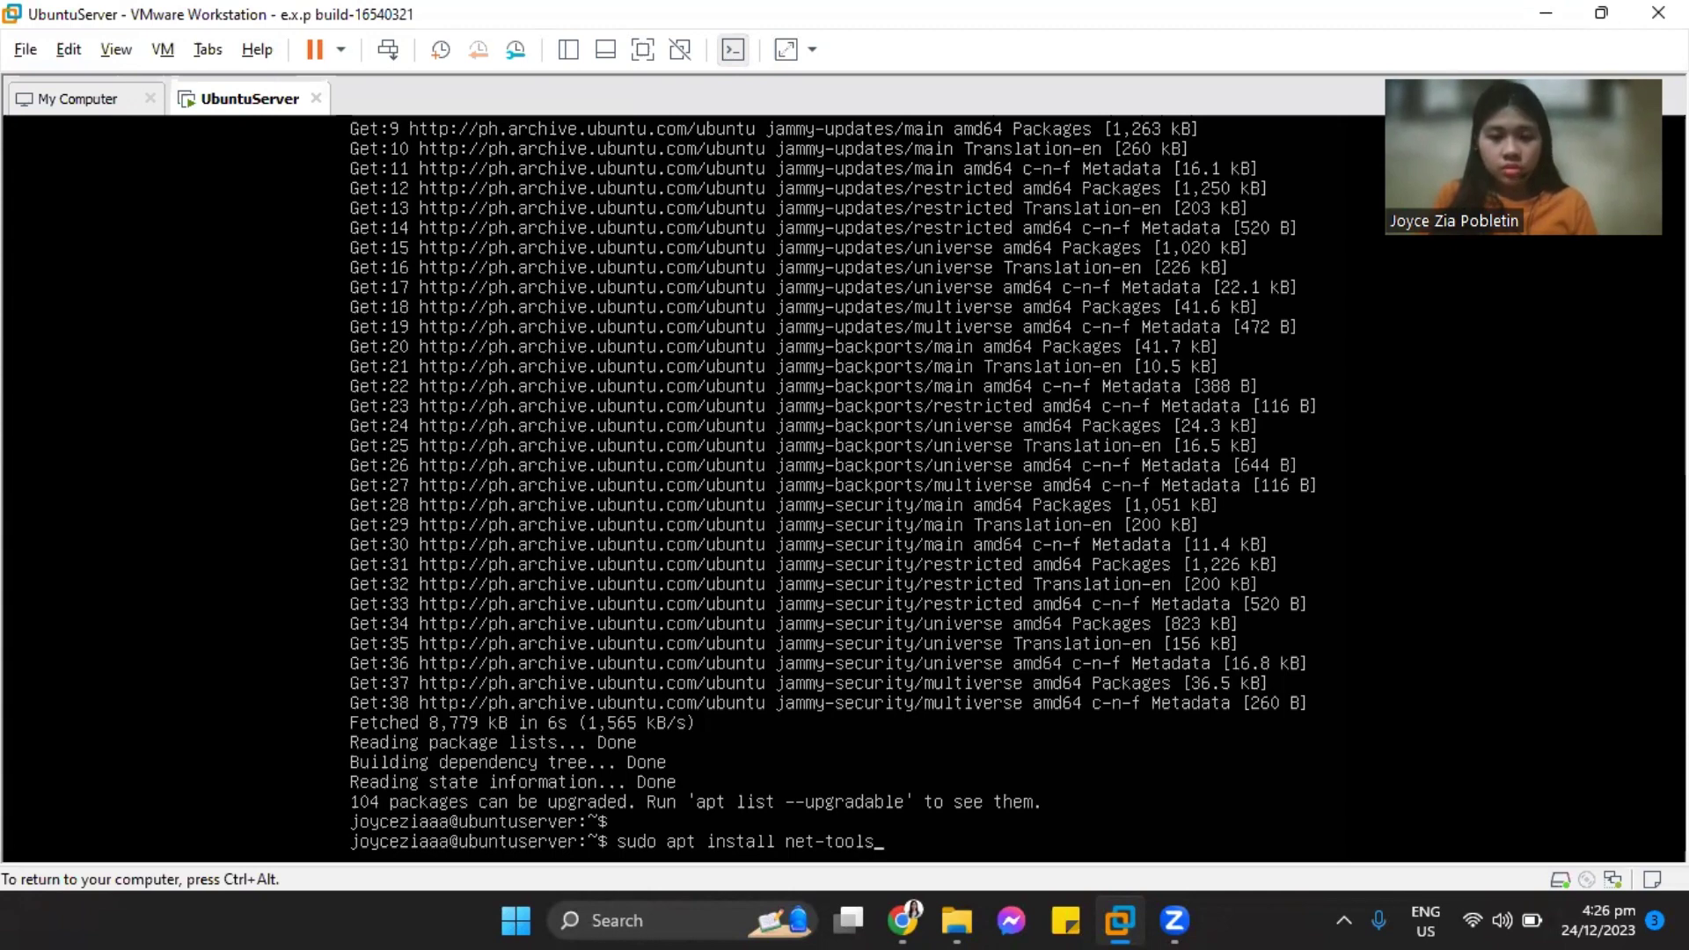
key("Return")
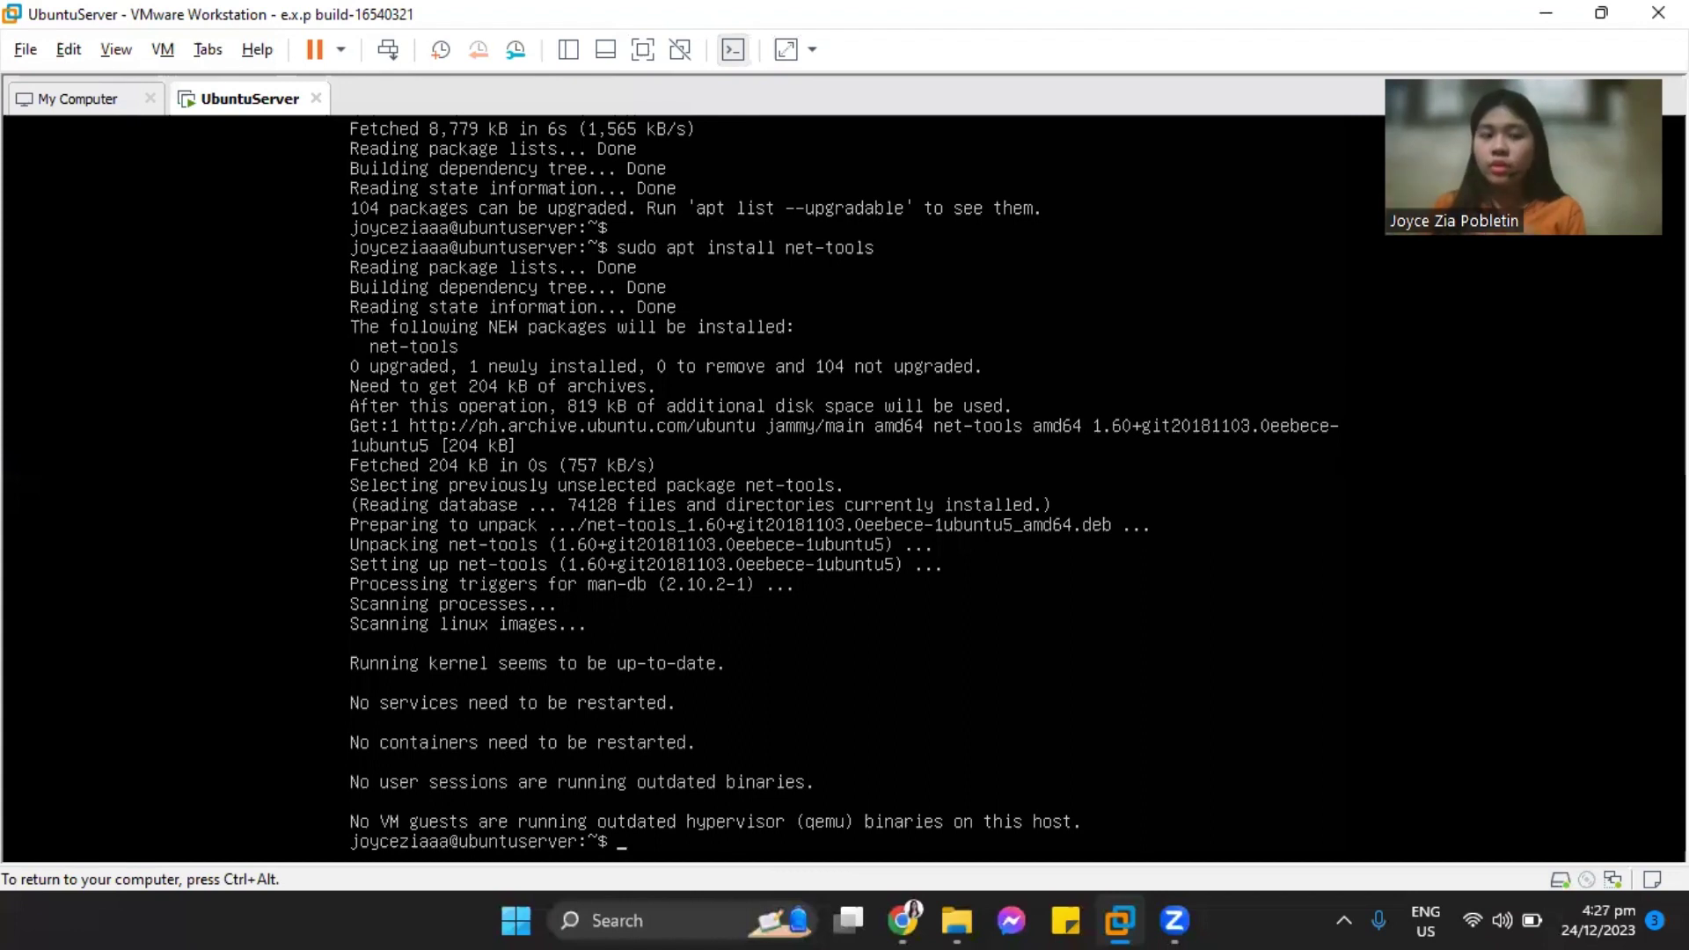
Run ifconfig to show interfaces ens32 (192.168.204.131) and loopback lo
key("Return")
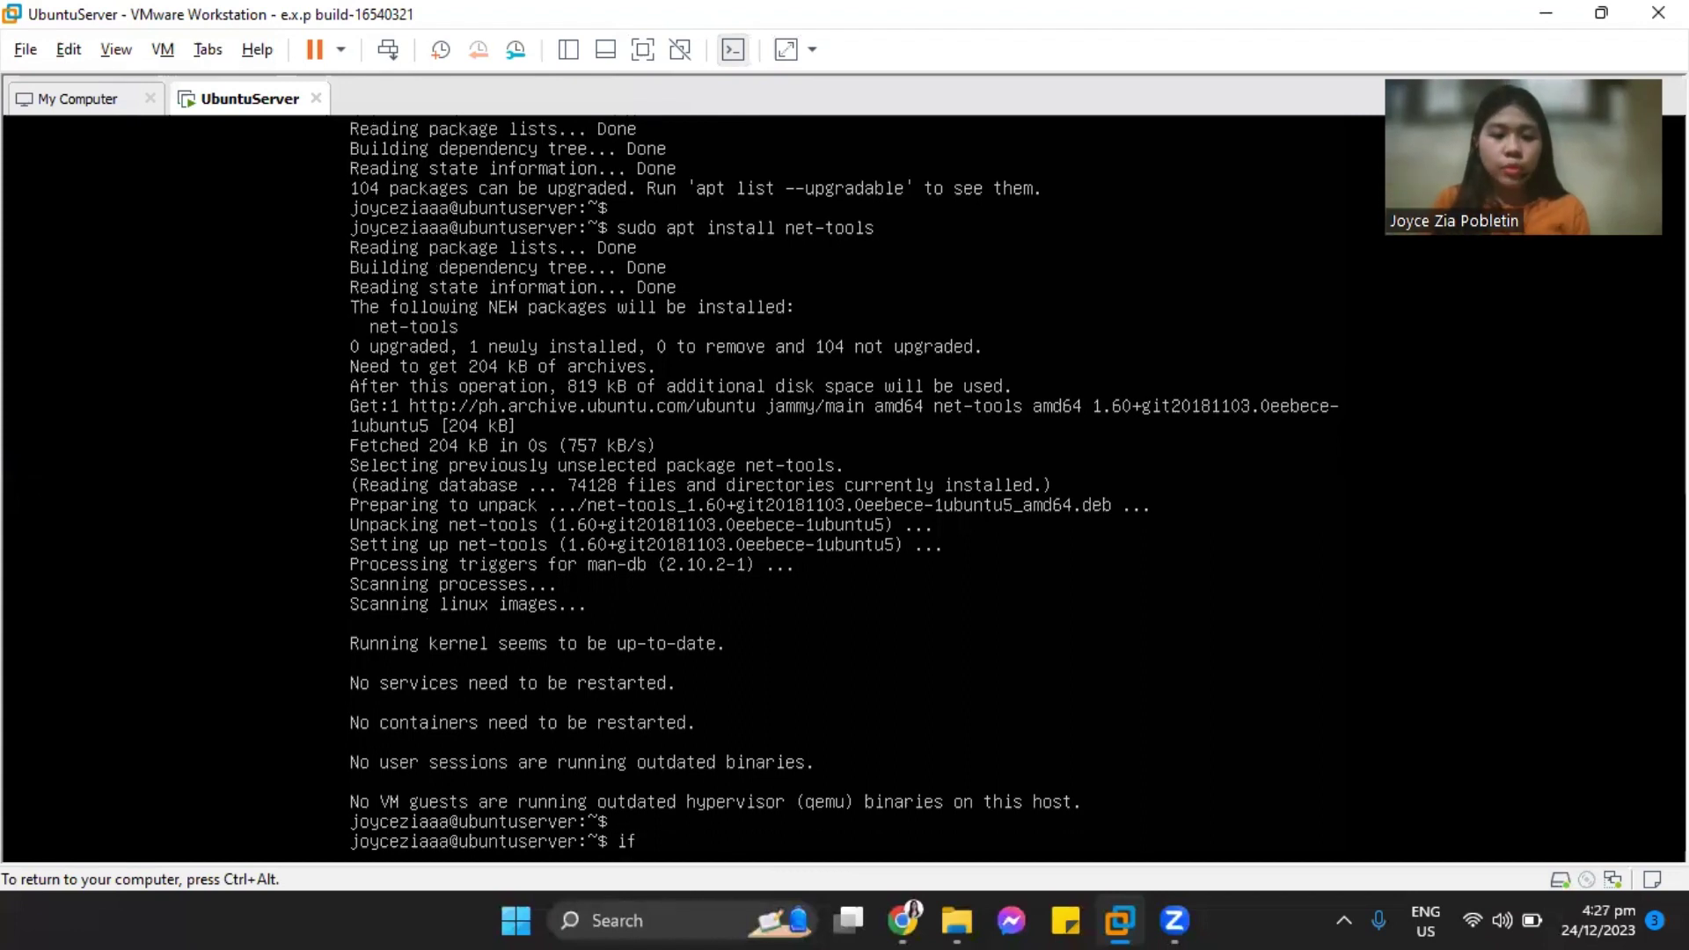
type("ifconfig")
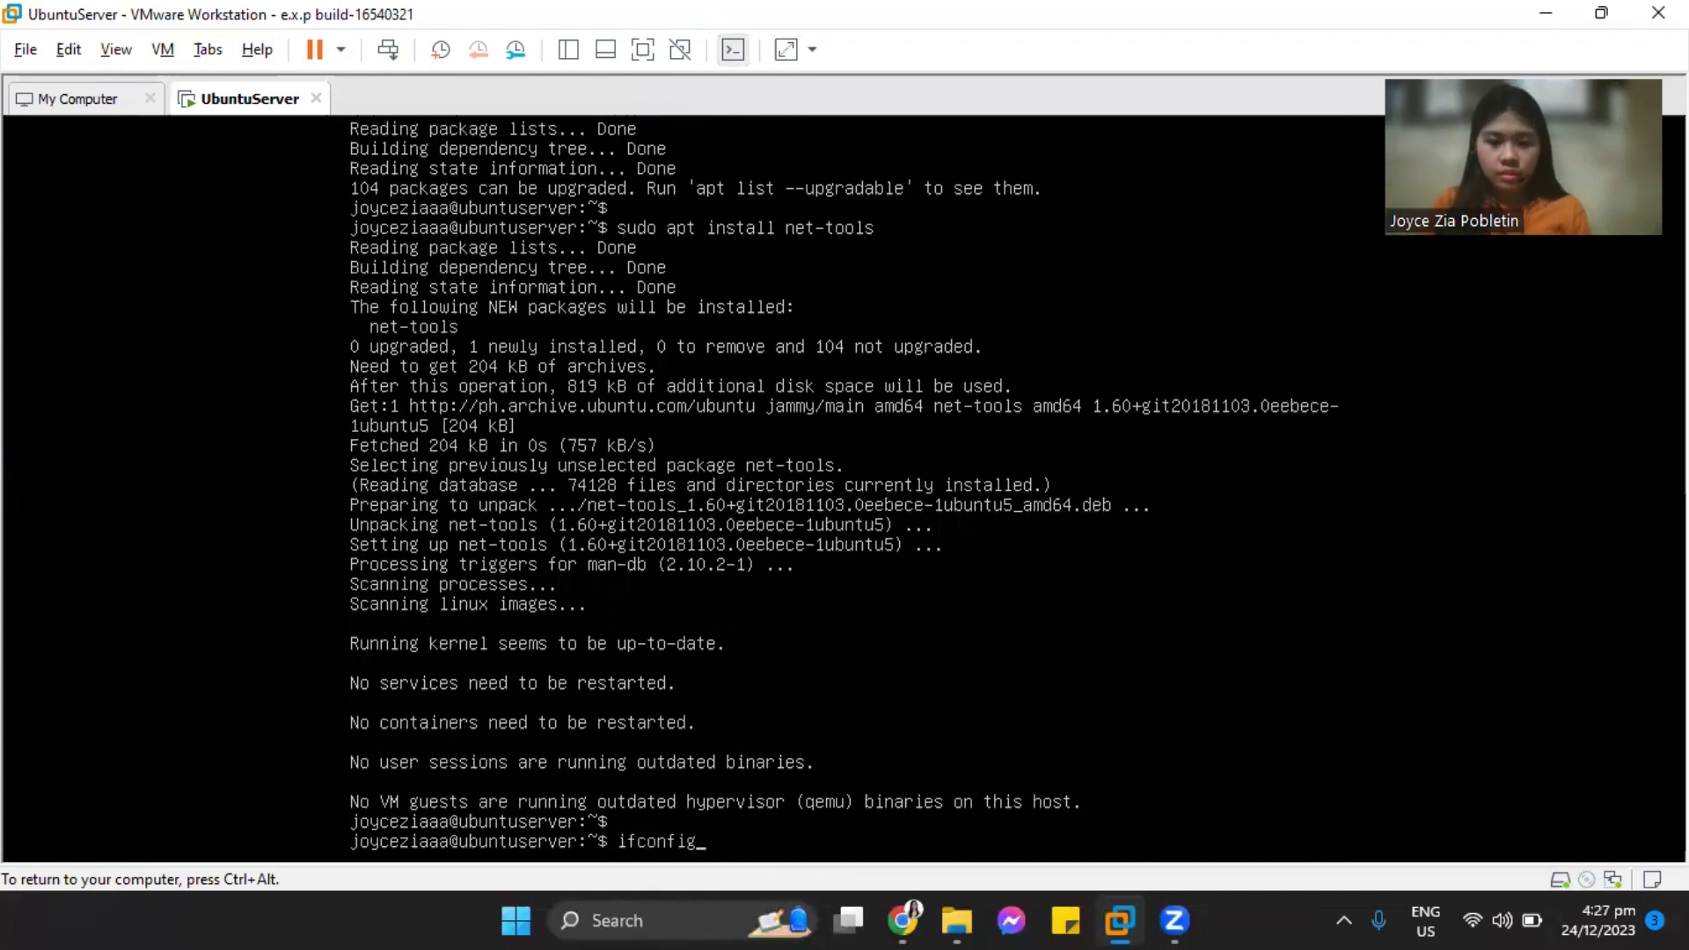
key("Return")
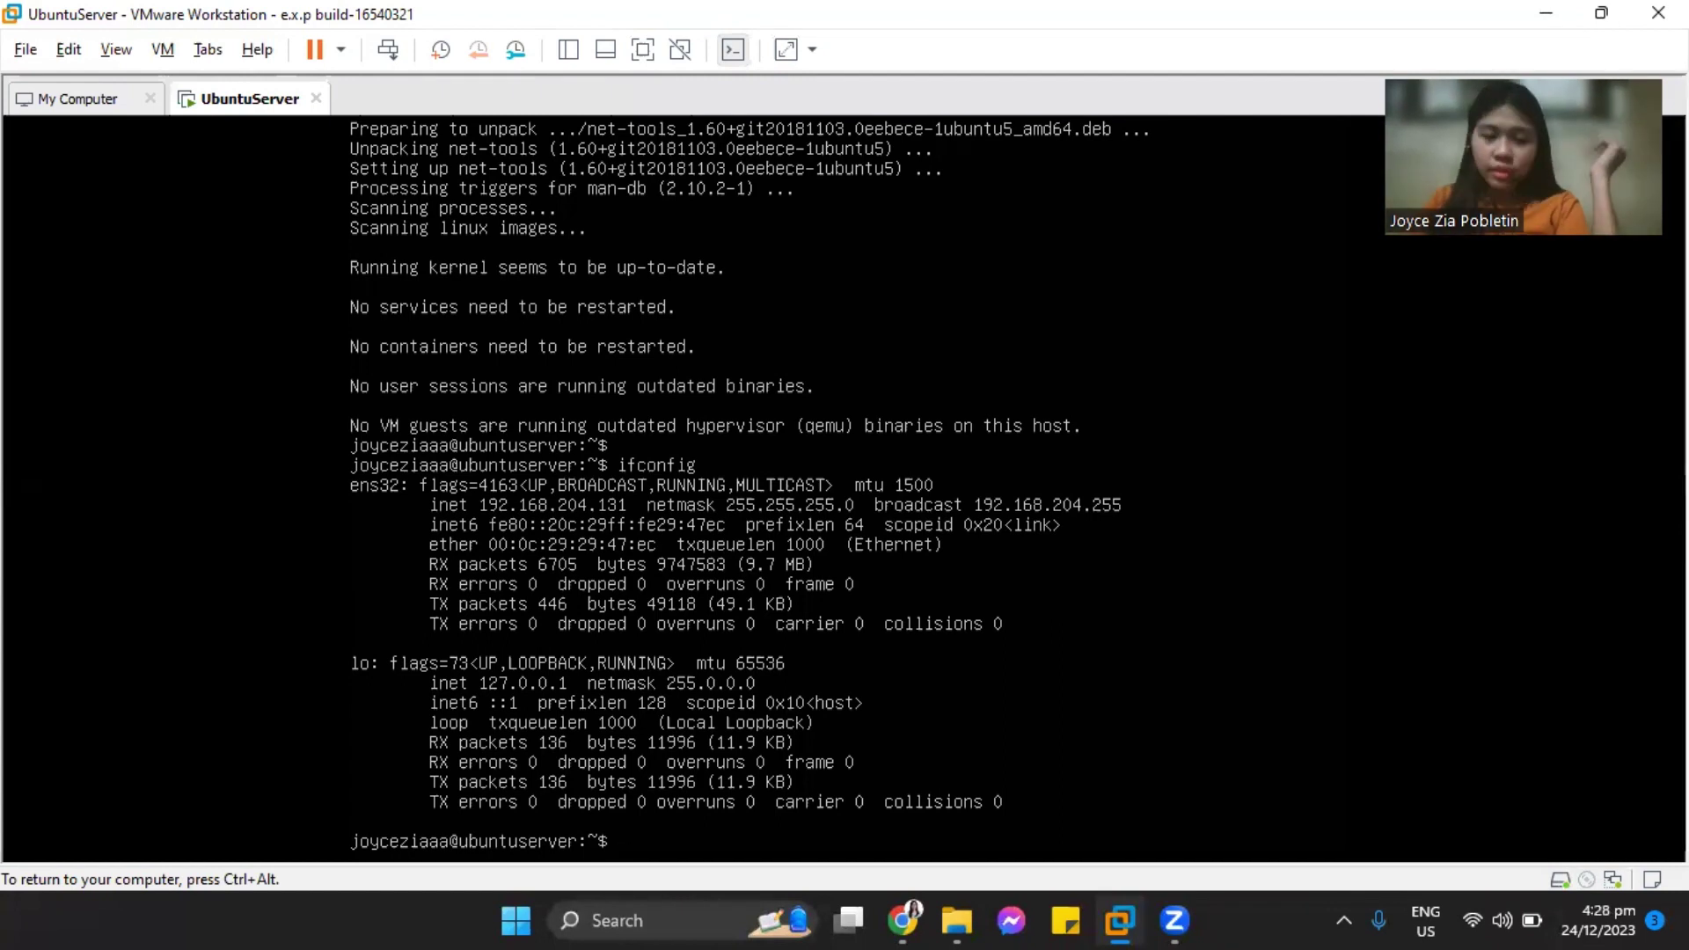
Log out with 'exit' to reach the tty1 login prompt, then release input from the VM
type("exit")
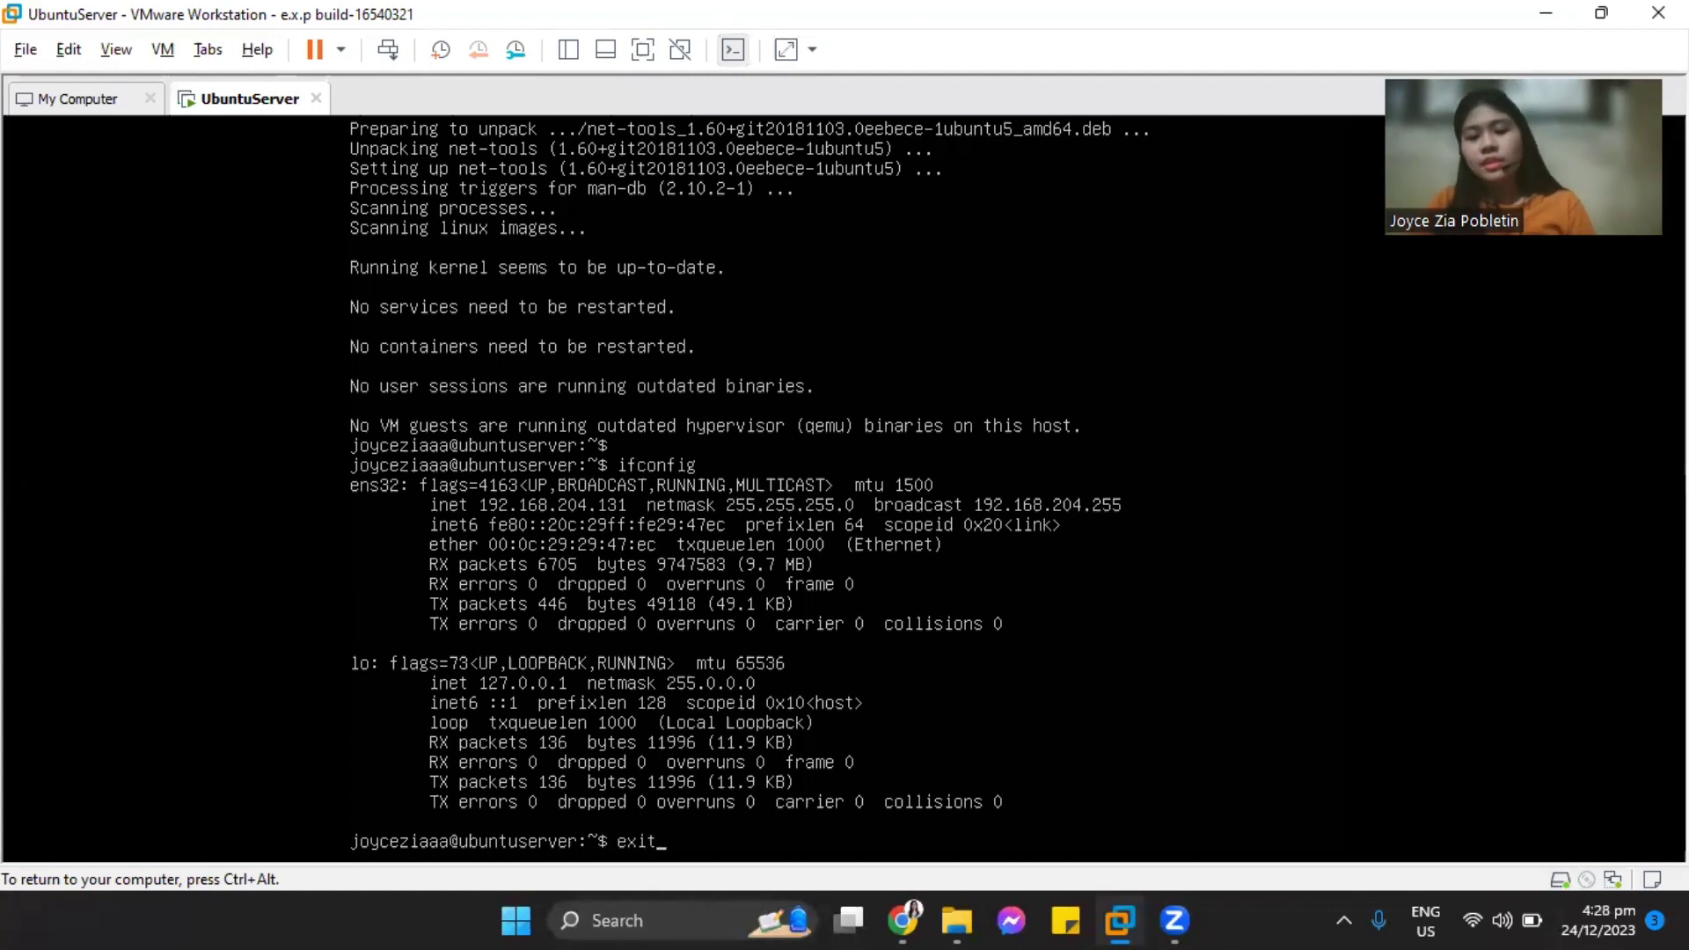
key("Return")
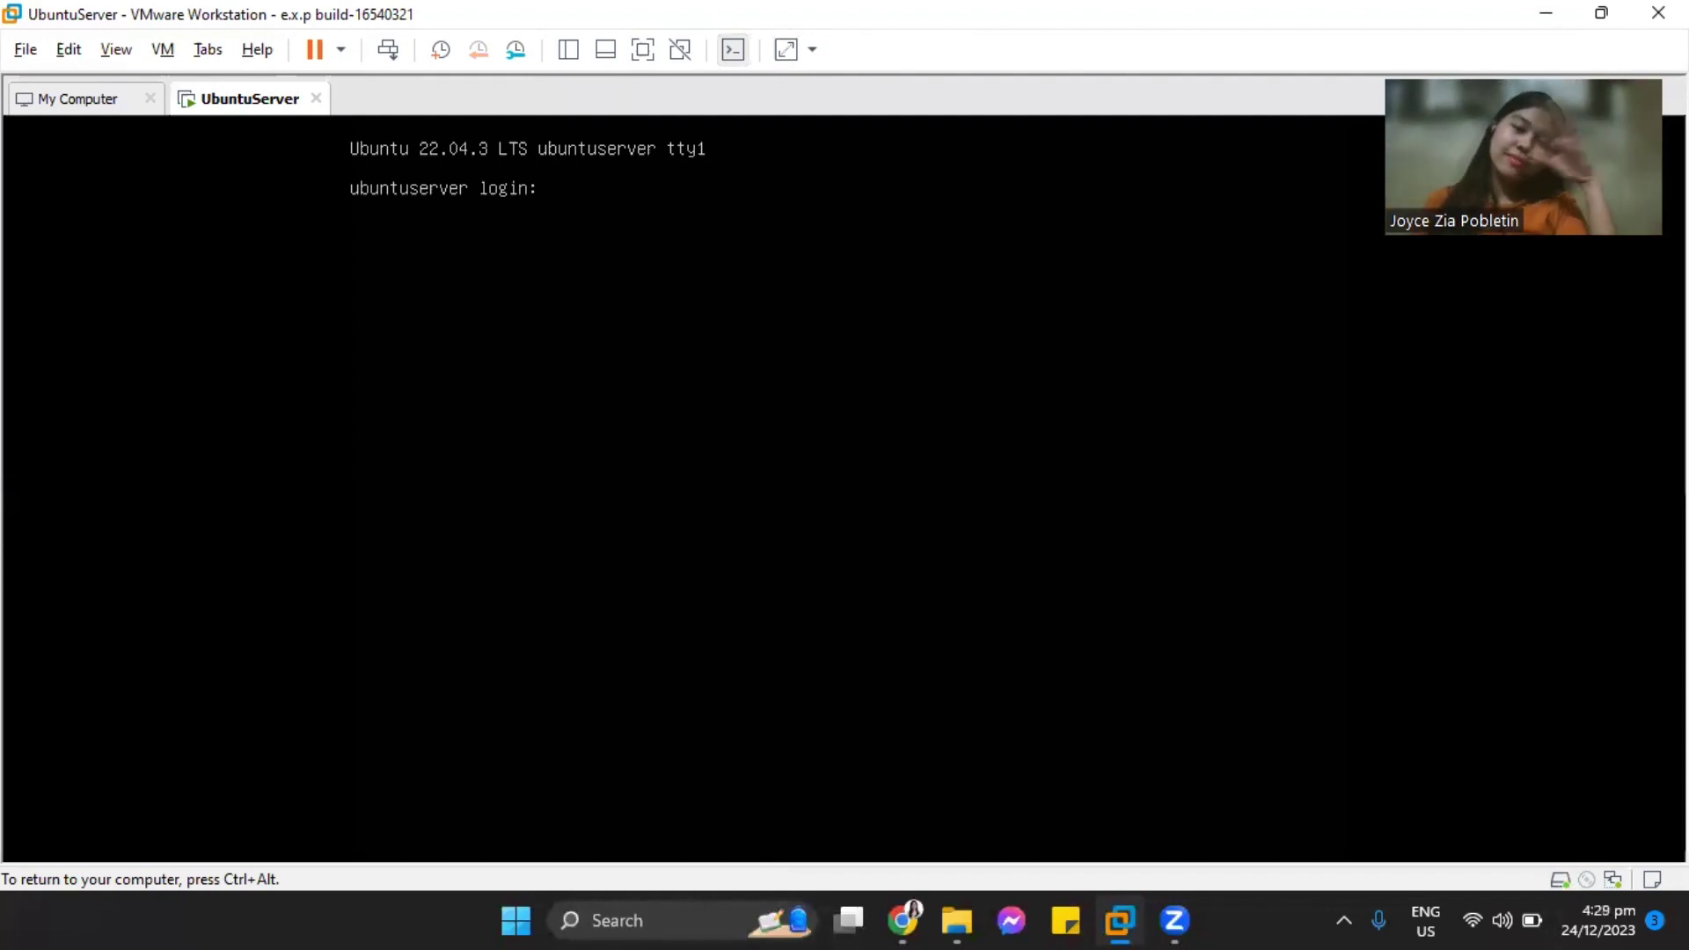
key("ctrl+alt")
left_click(208, 419)
key("ctrl+alt")
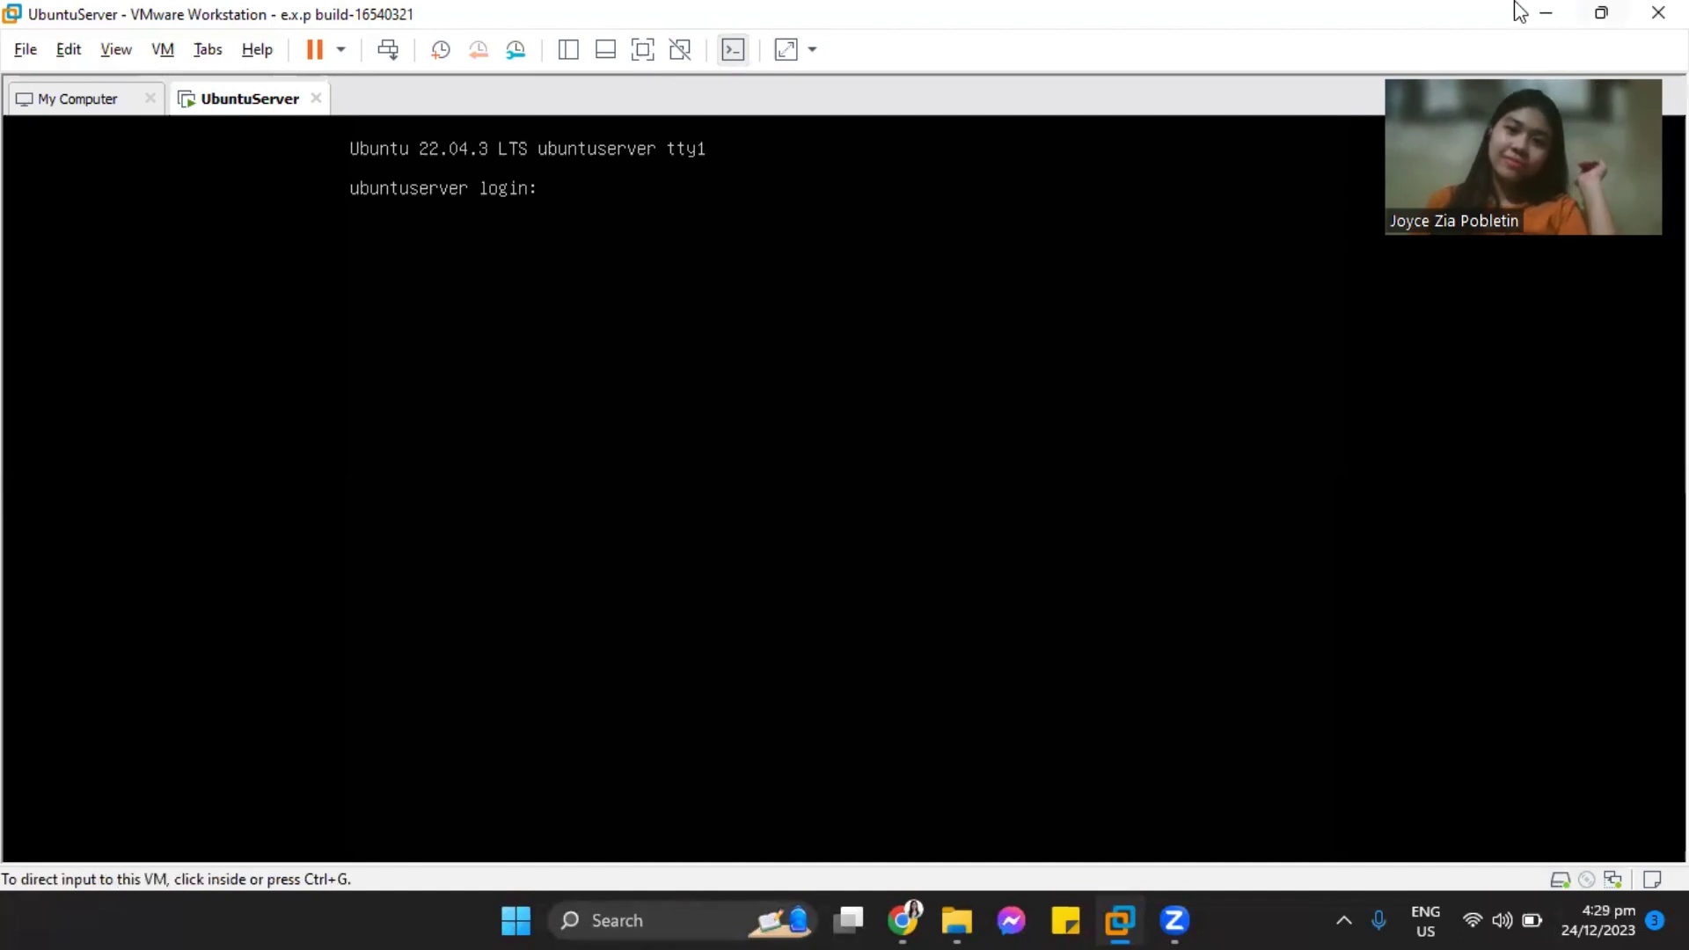